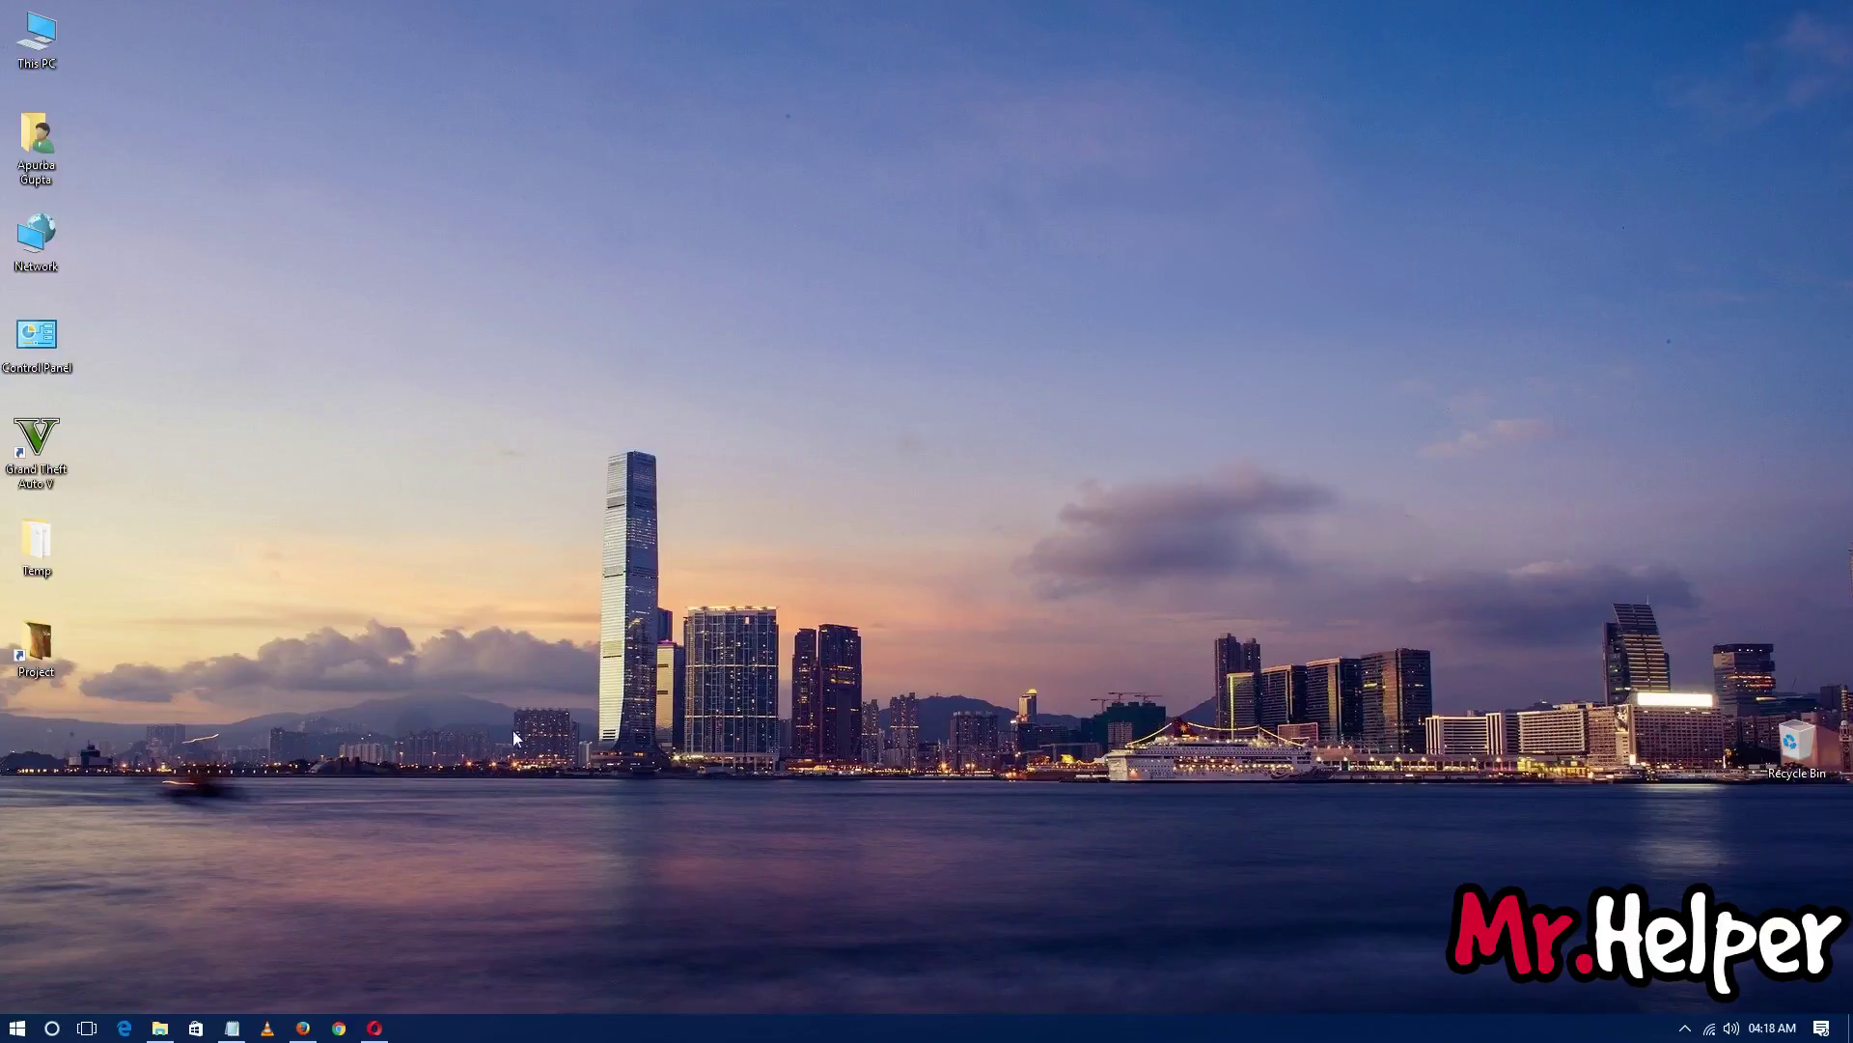
Step: Look at the published Facebook post in Firefox and the YT2FB link converter page in Opera
{"action": "left_click", "coordinate": [303, 1028]}
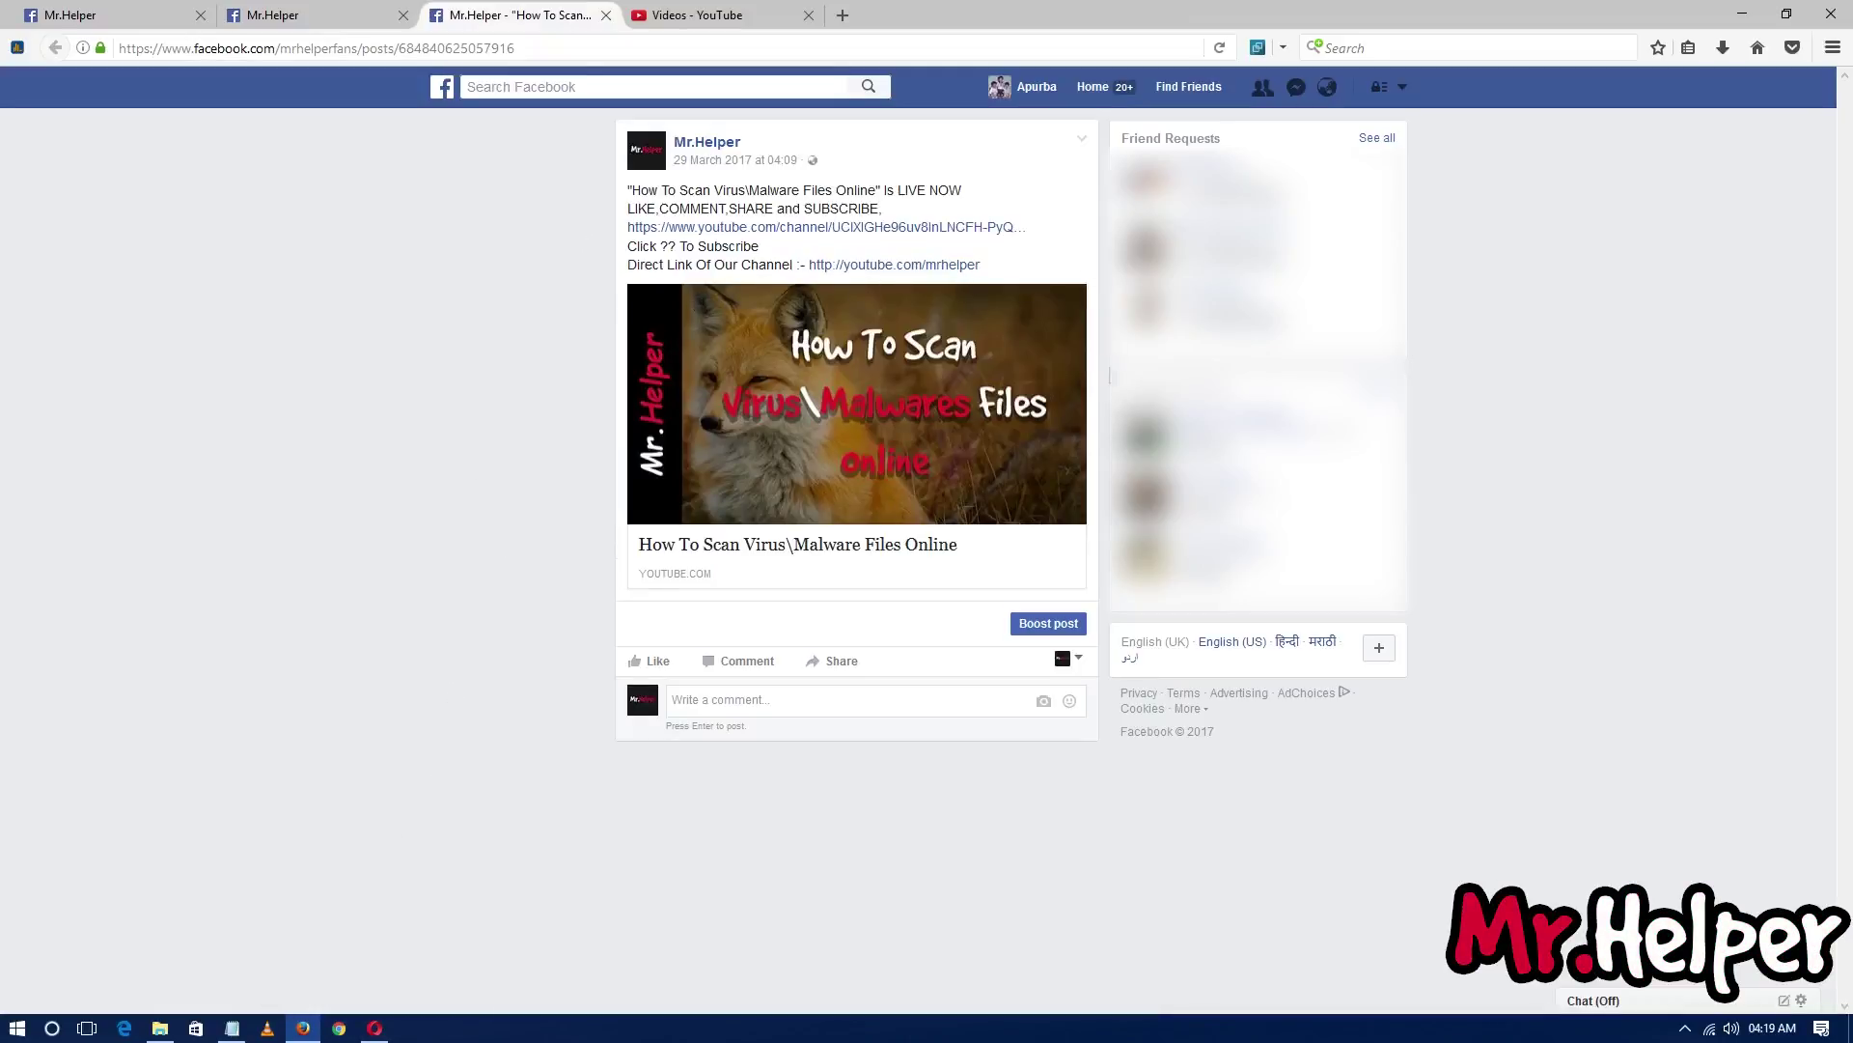
{"action": "left_click", "coordinate": [378, 1029]}
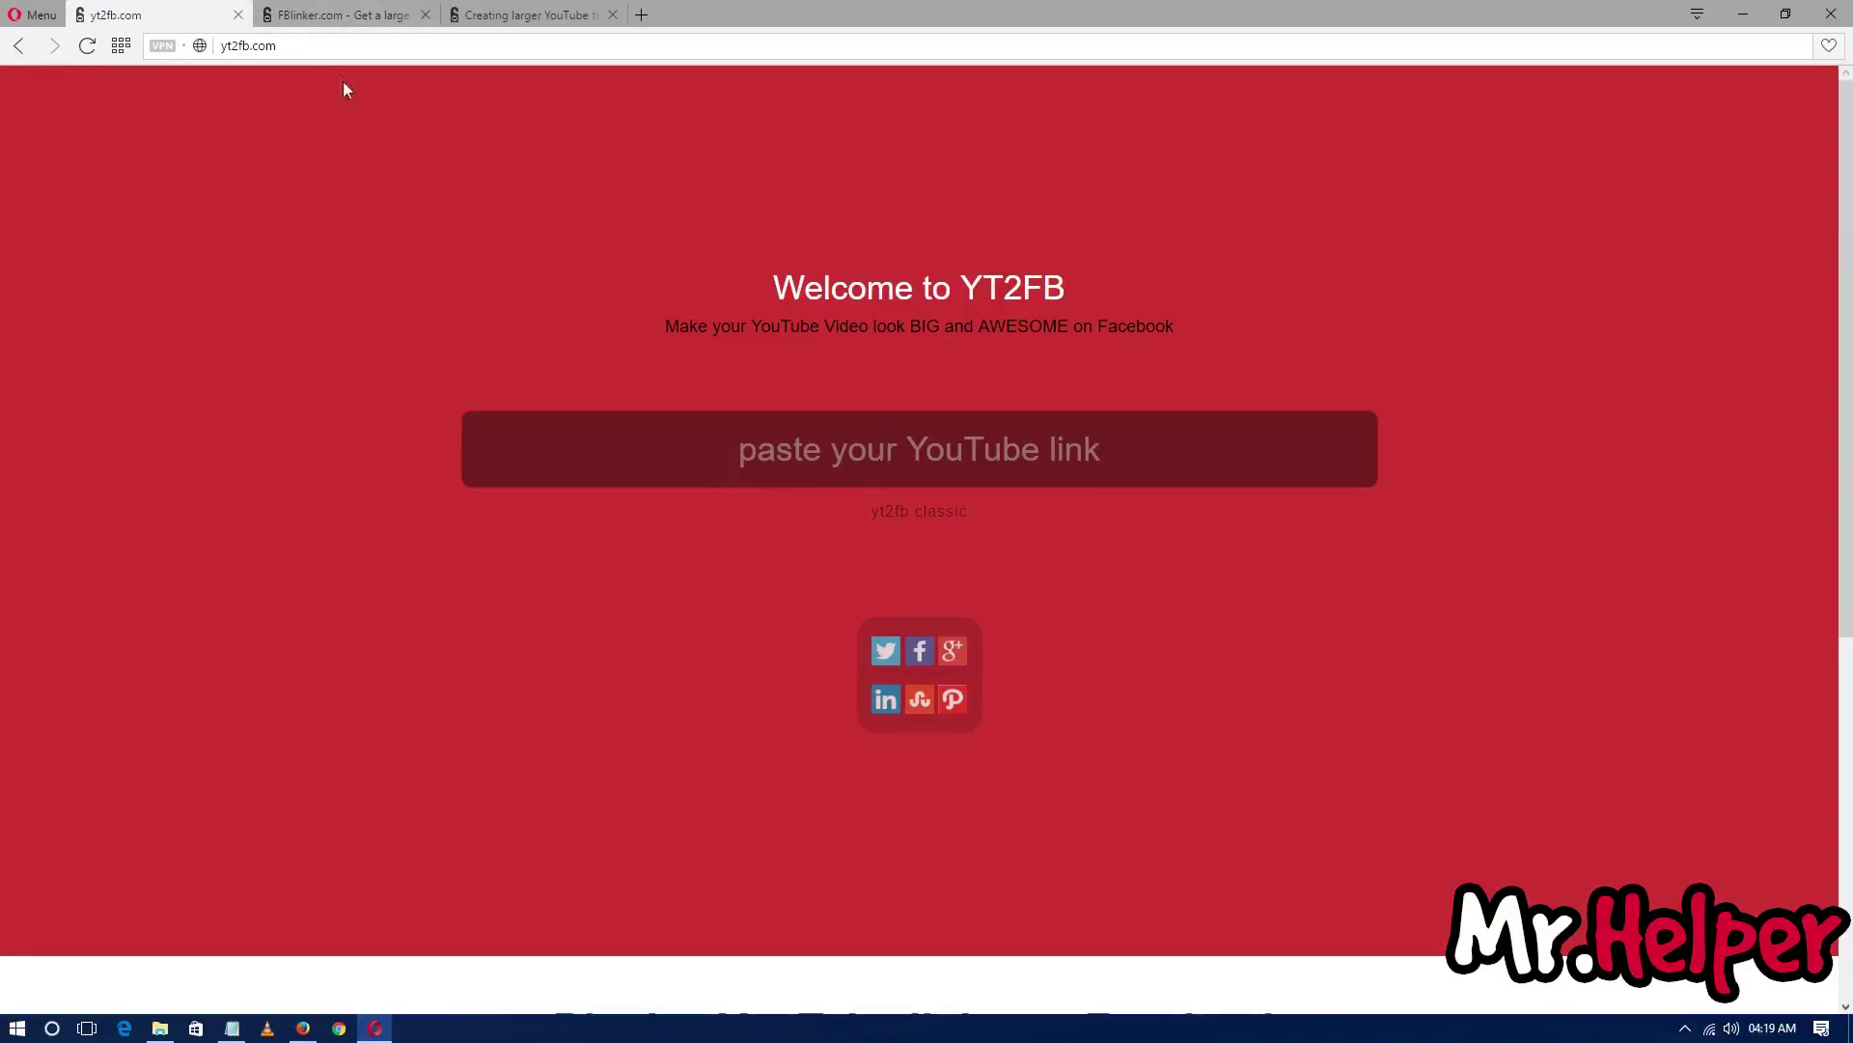
{"action": "left_click", "coordinate": [728, 435]}
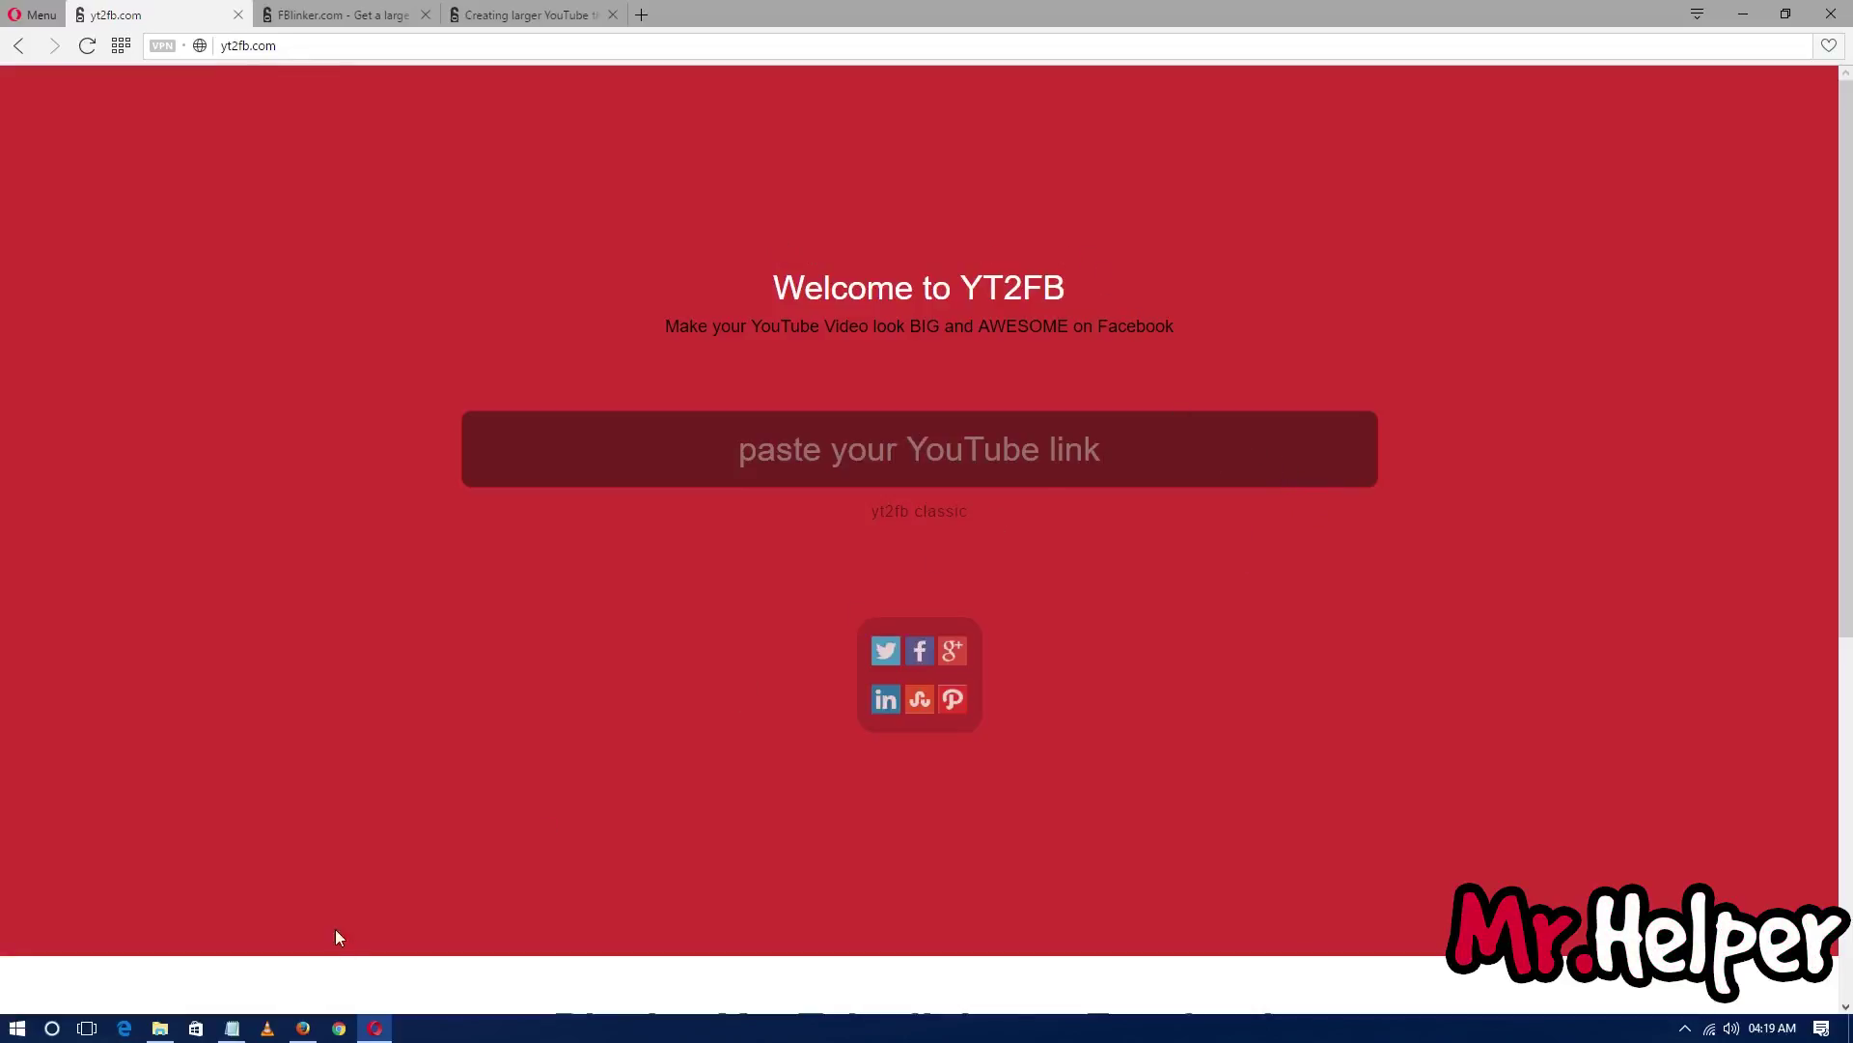
Step: Switch to Firefox and examine the scheduled post preview, the Mr.Helper page with its post composer, and the published post
{"action": "left_click", "coordinate": [303, 1028]}
{"action": "left_click", "coordinate": [249, 10]}
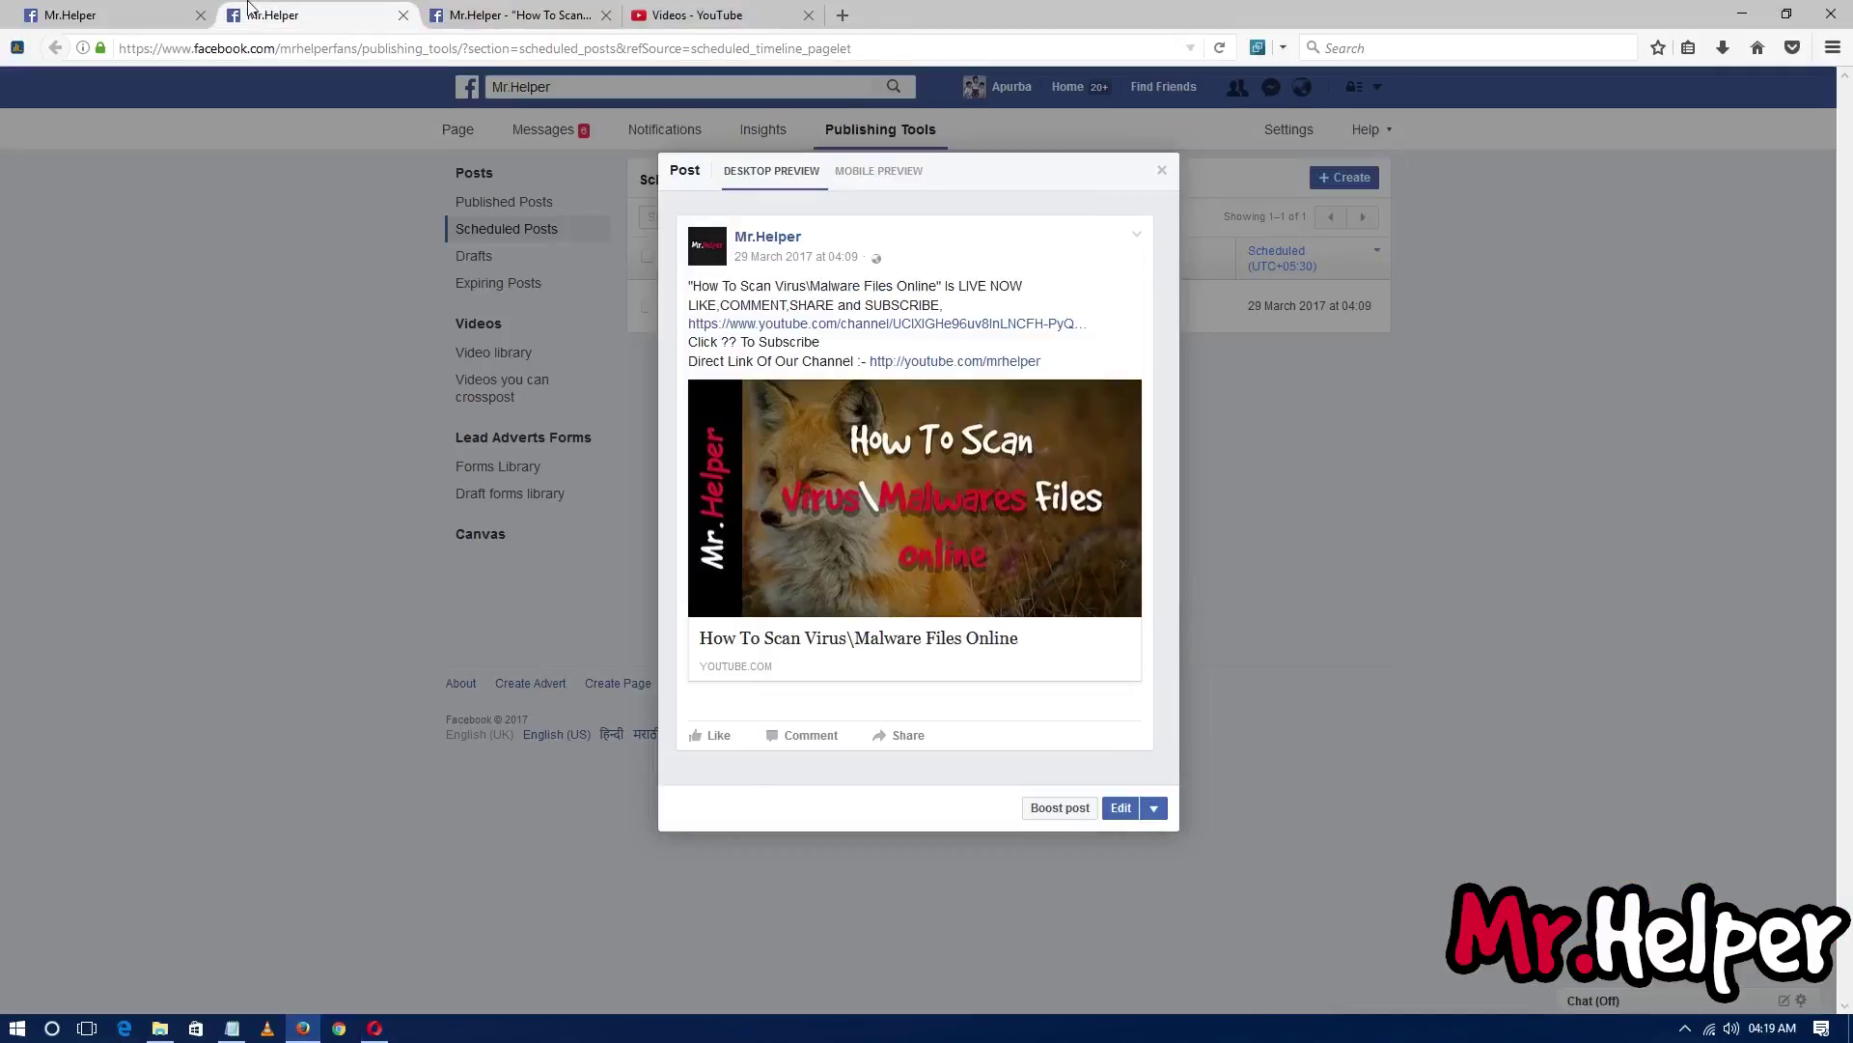
{"action": "left_click", "coordinate": [145, 12]}
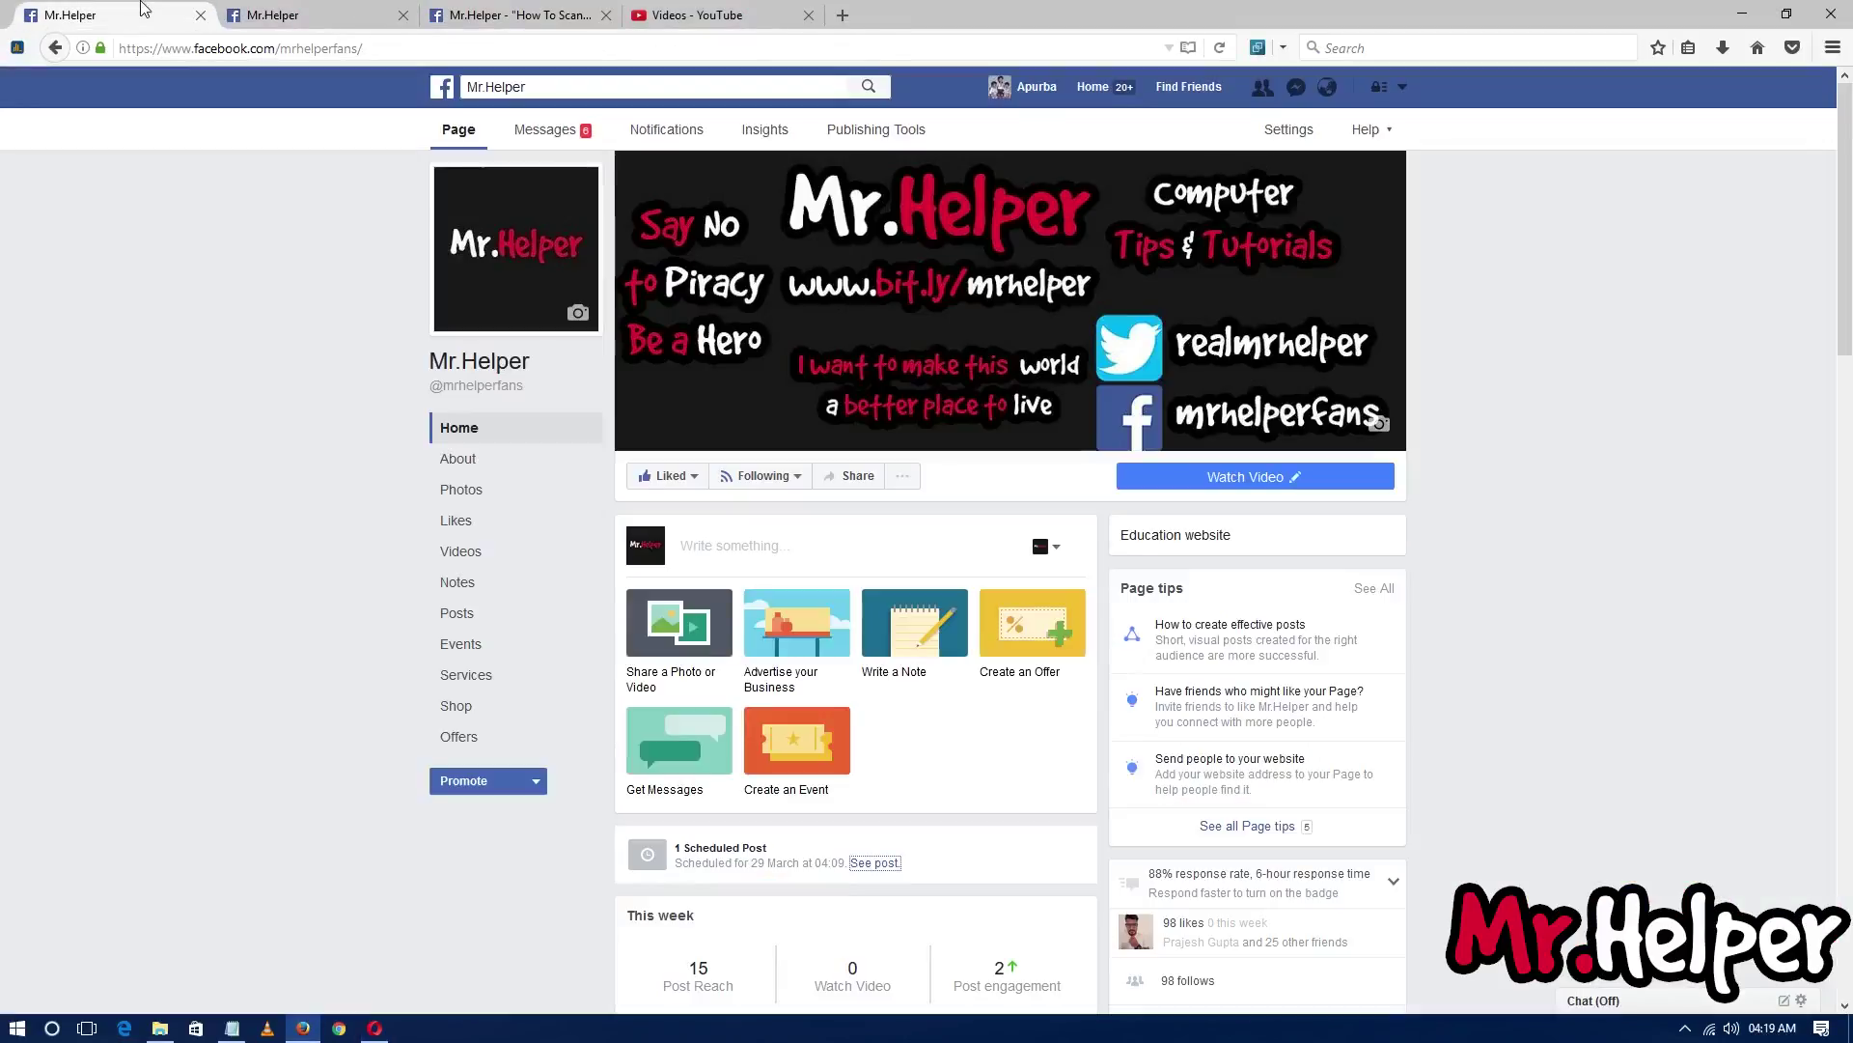
{"action": "left_click", "coordinate": [863, 558]}
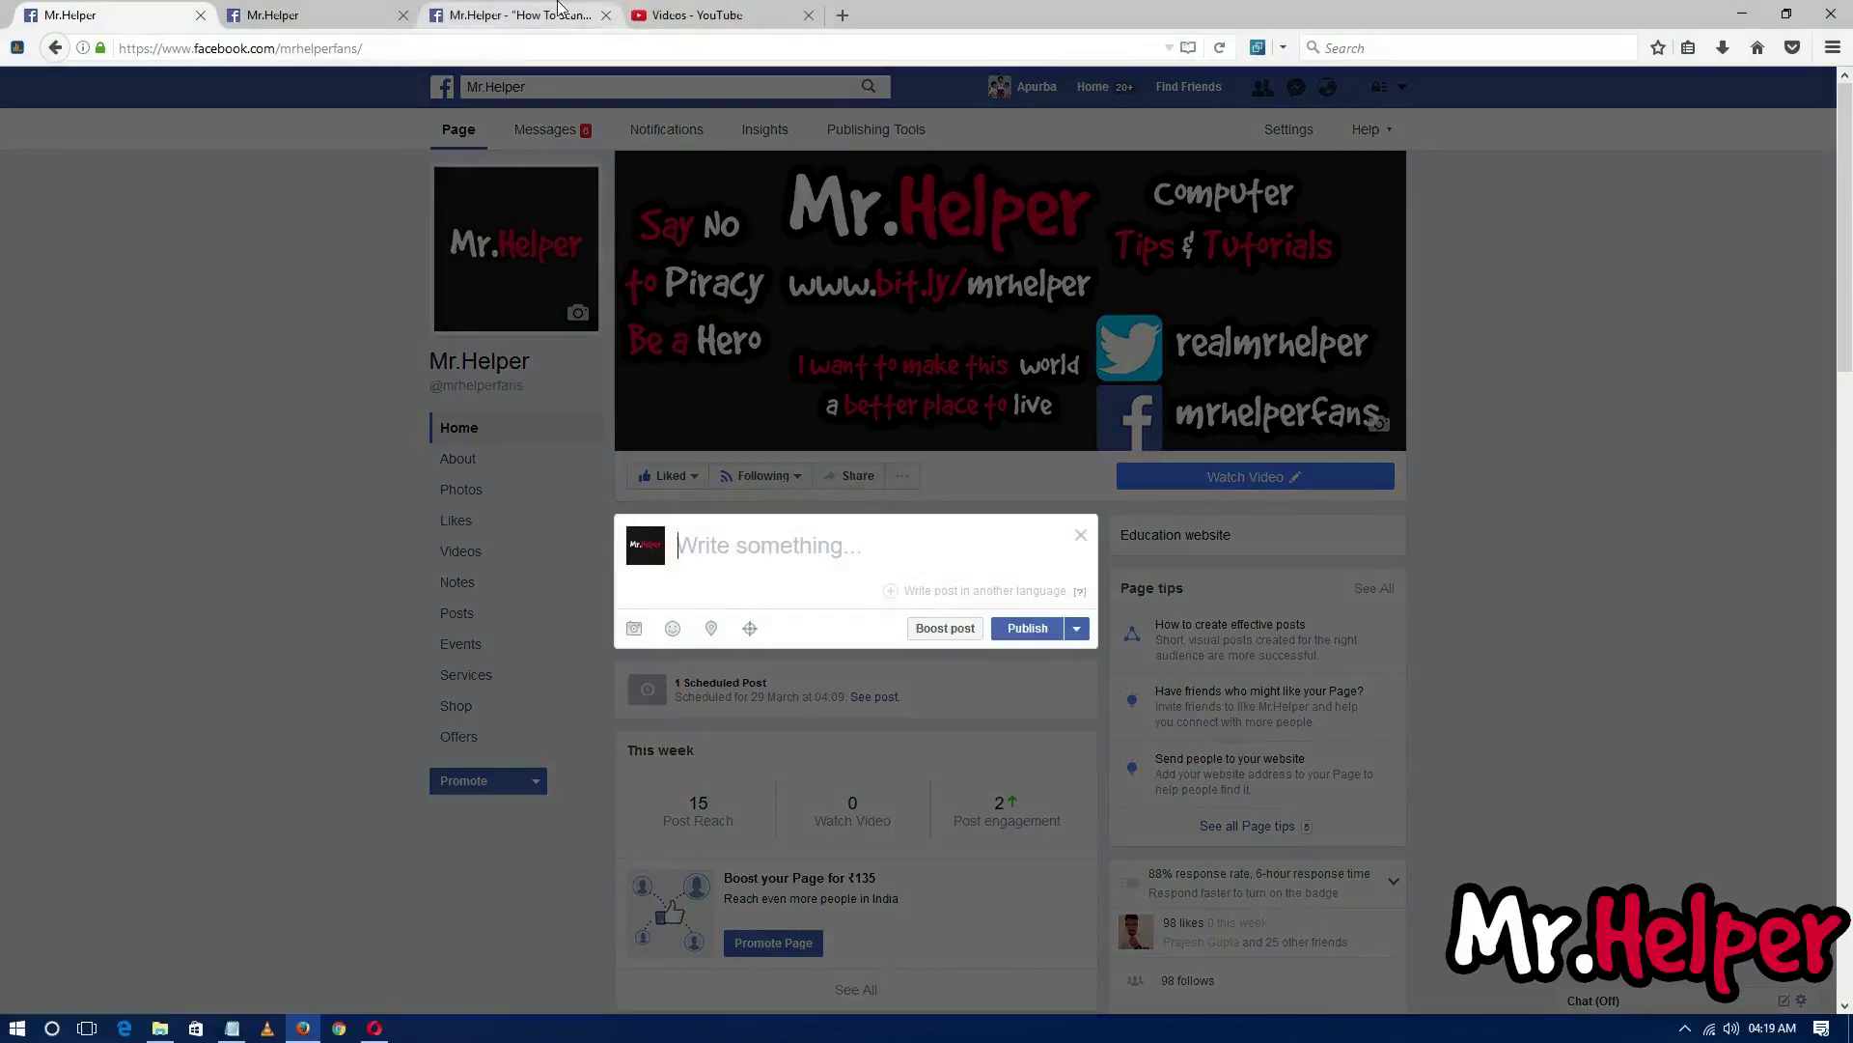
{"action": "left_click", "coordinate": [558, 9]}
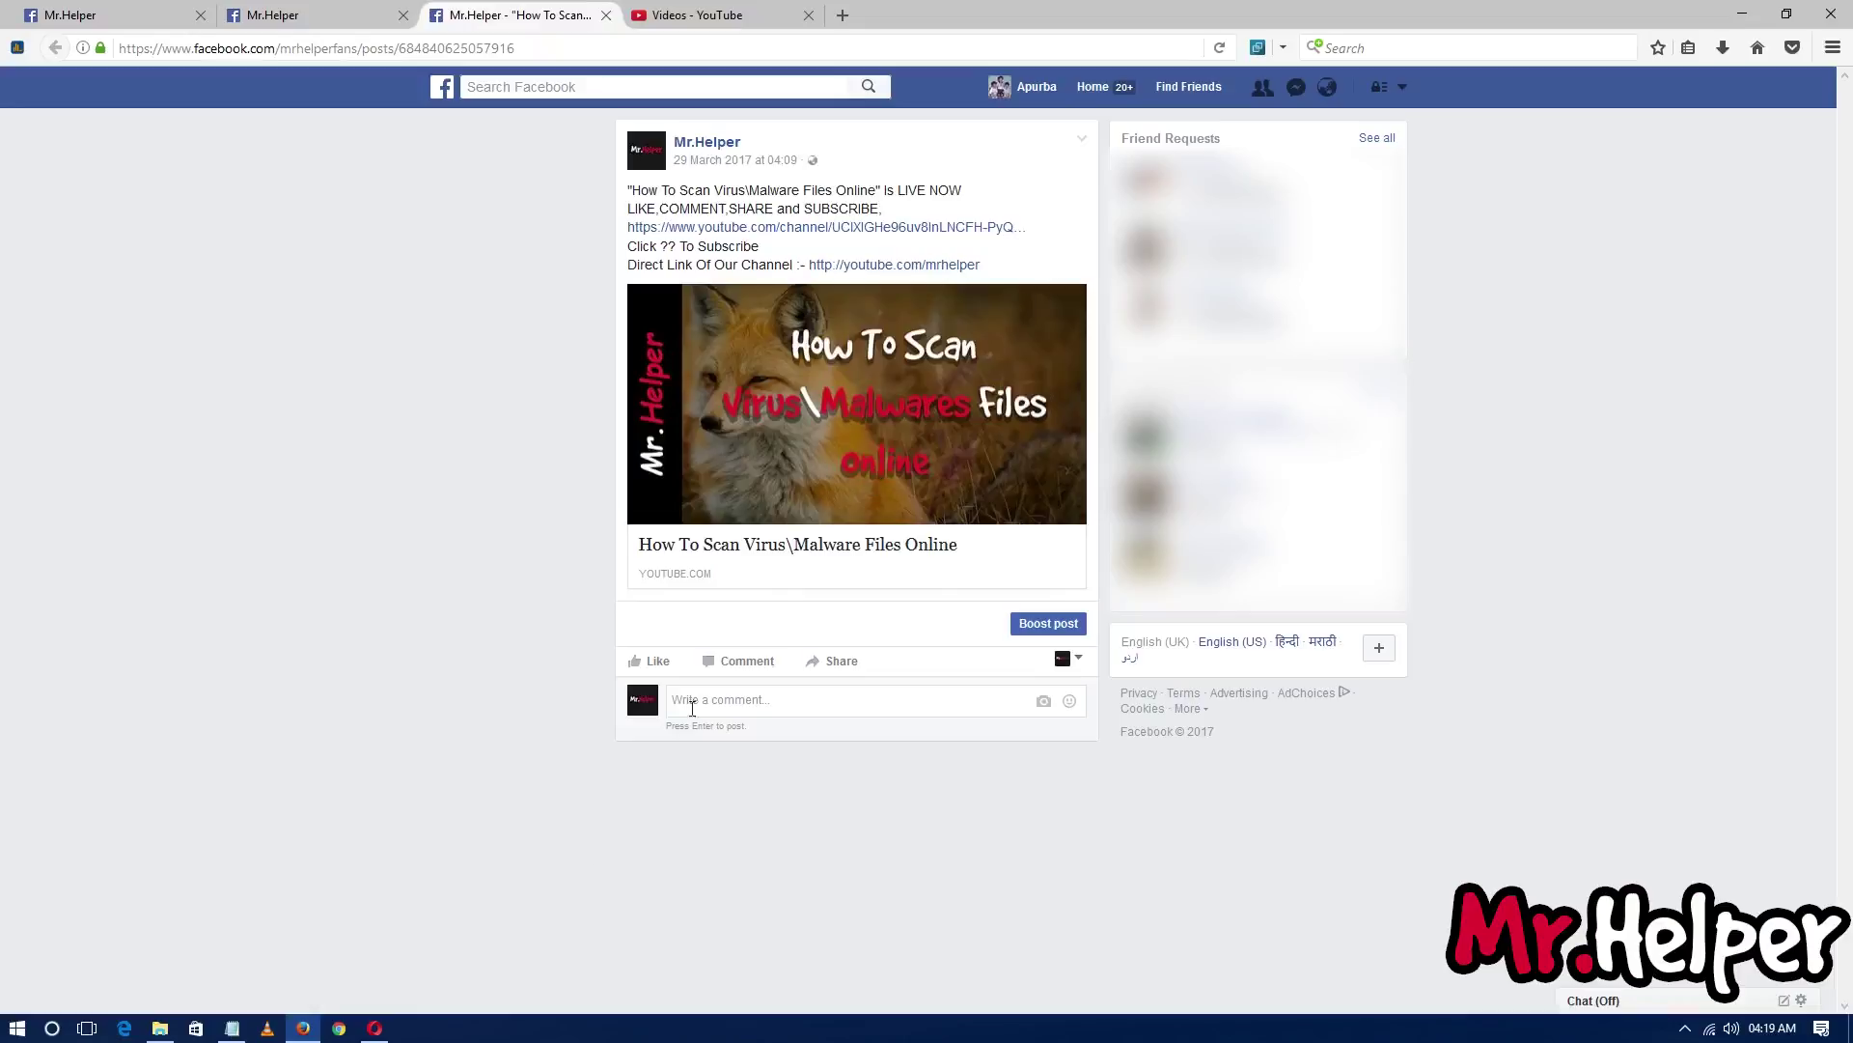
Step: Switch to Opera and look through the YT2FB, FBlinker and scorphq YouTube thumbnail generator sites
{"action": "left_click", "coordinate": [374, 1028]}
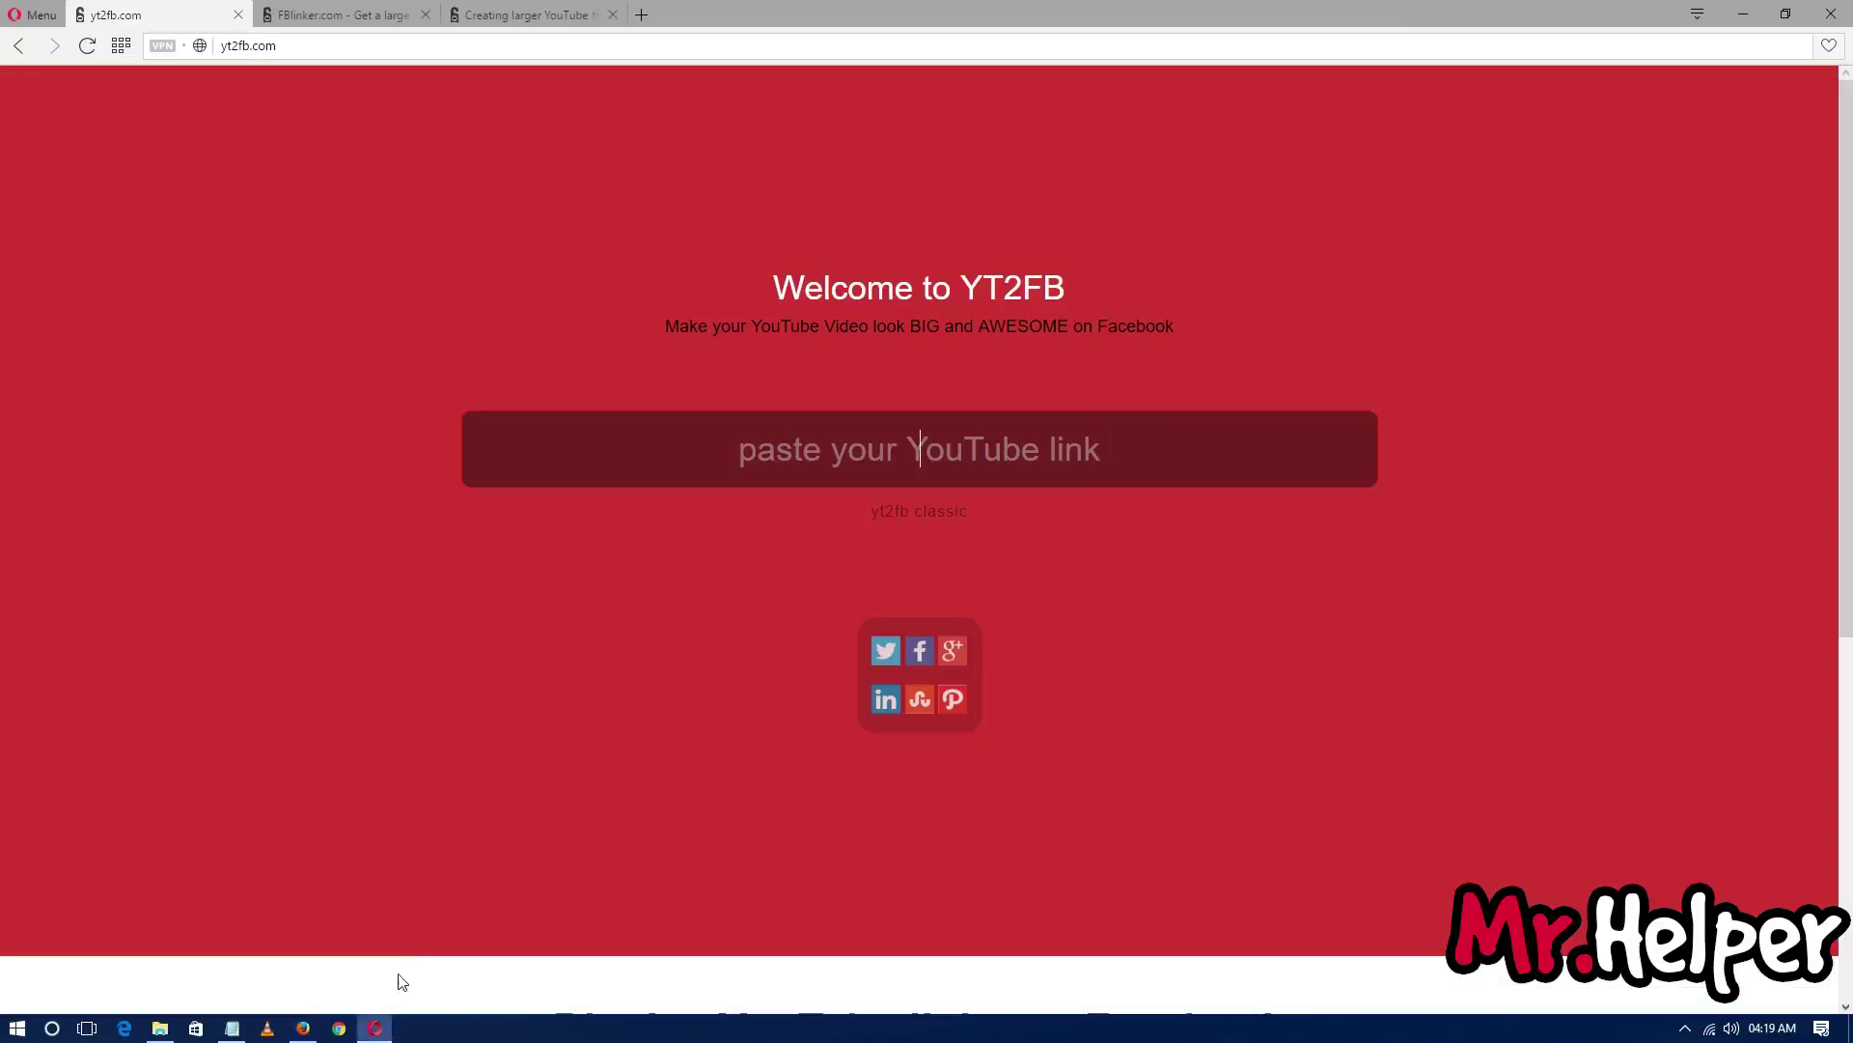
{"action": "left_click", "coordinate": [366, 12]}
{"action": "left_click", "coordinate": [526, 14]}
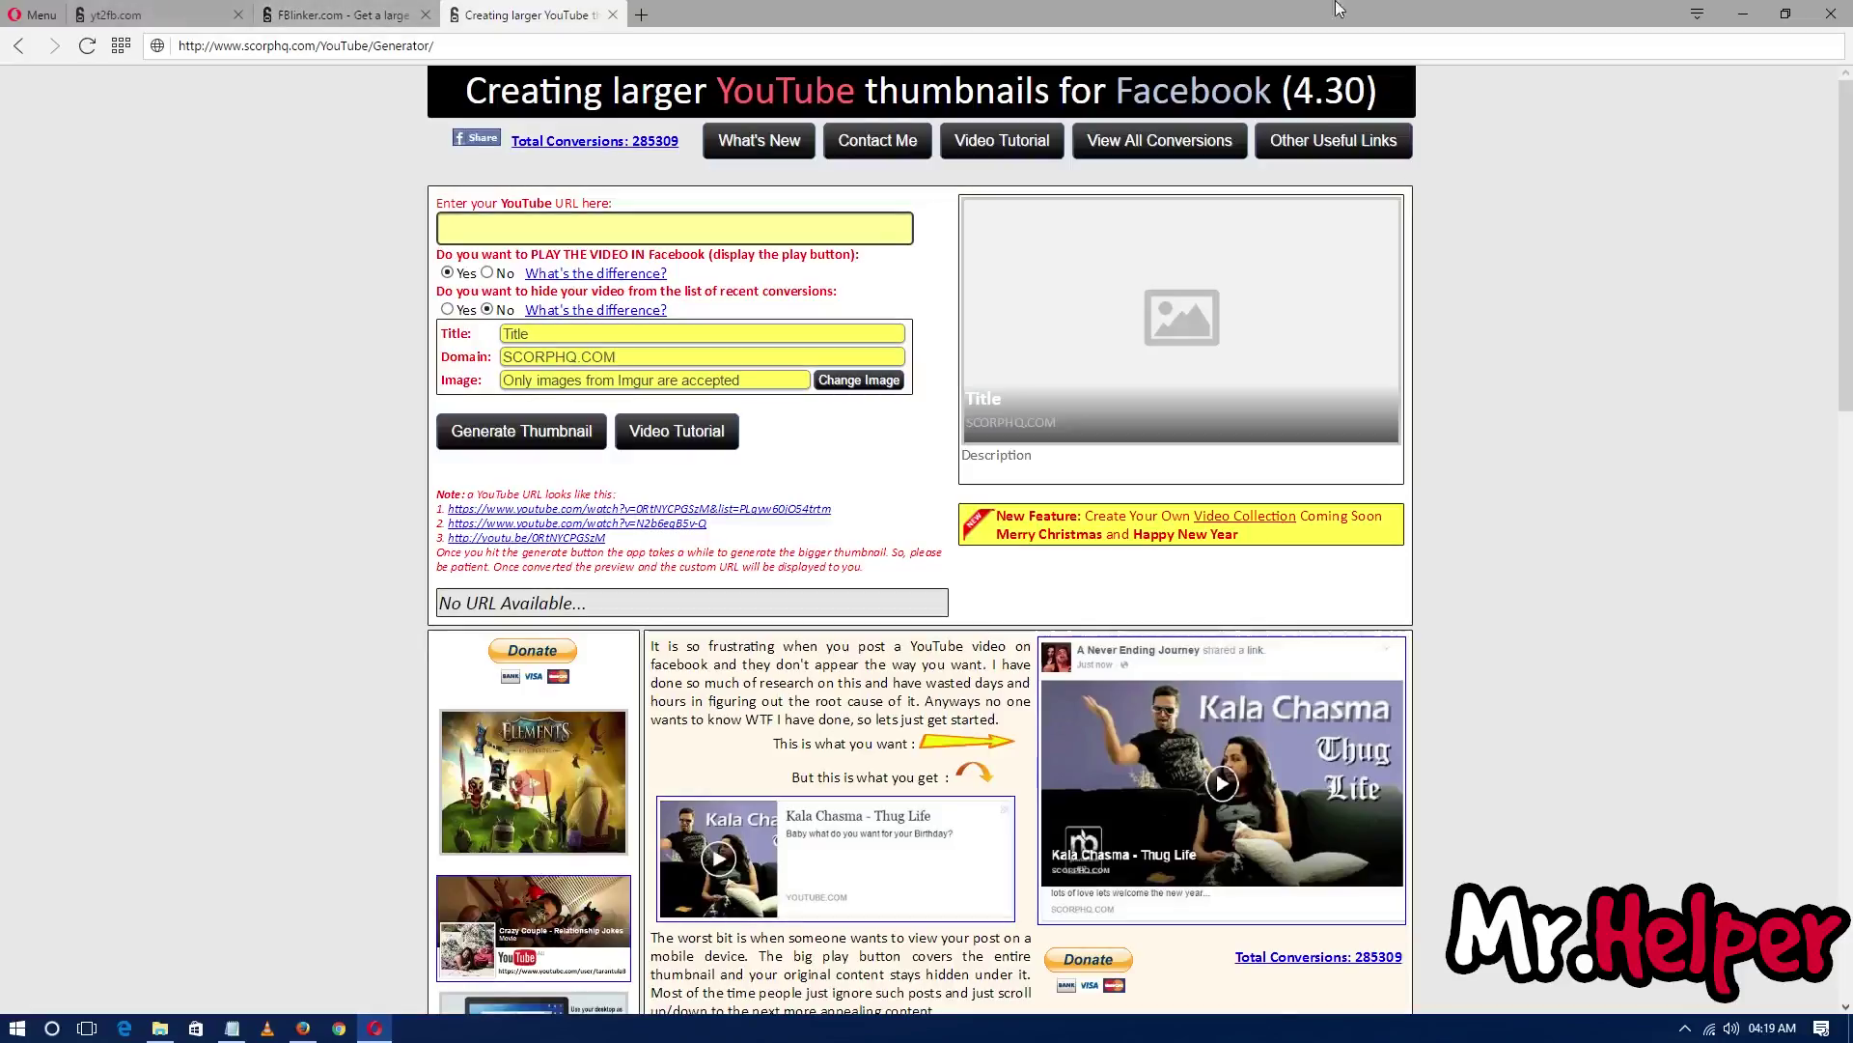
{"action": "left_click", "coordinate": [1743, 13]}
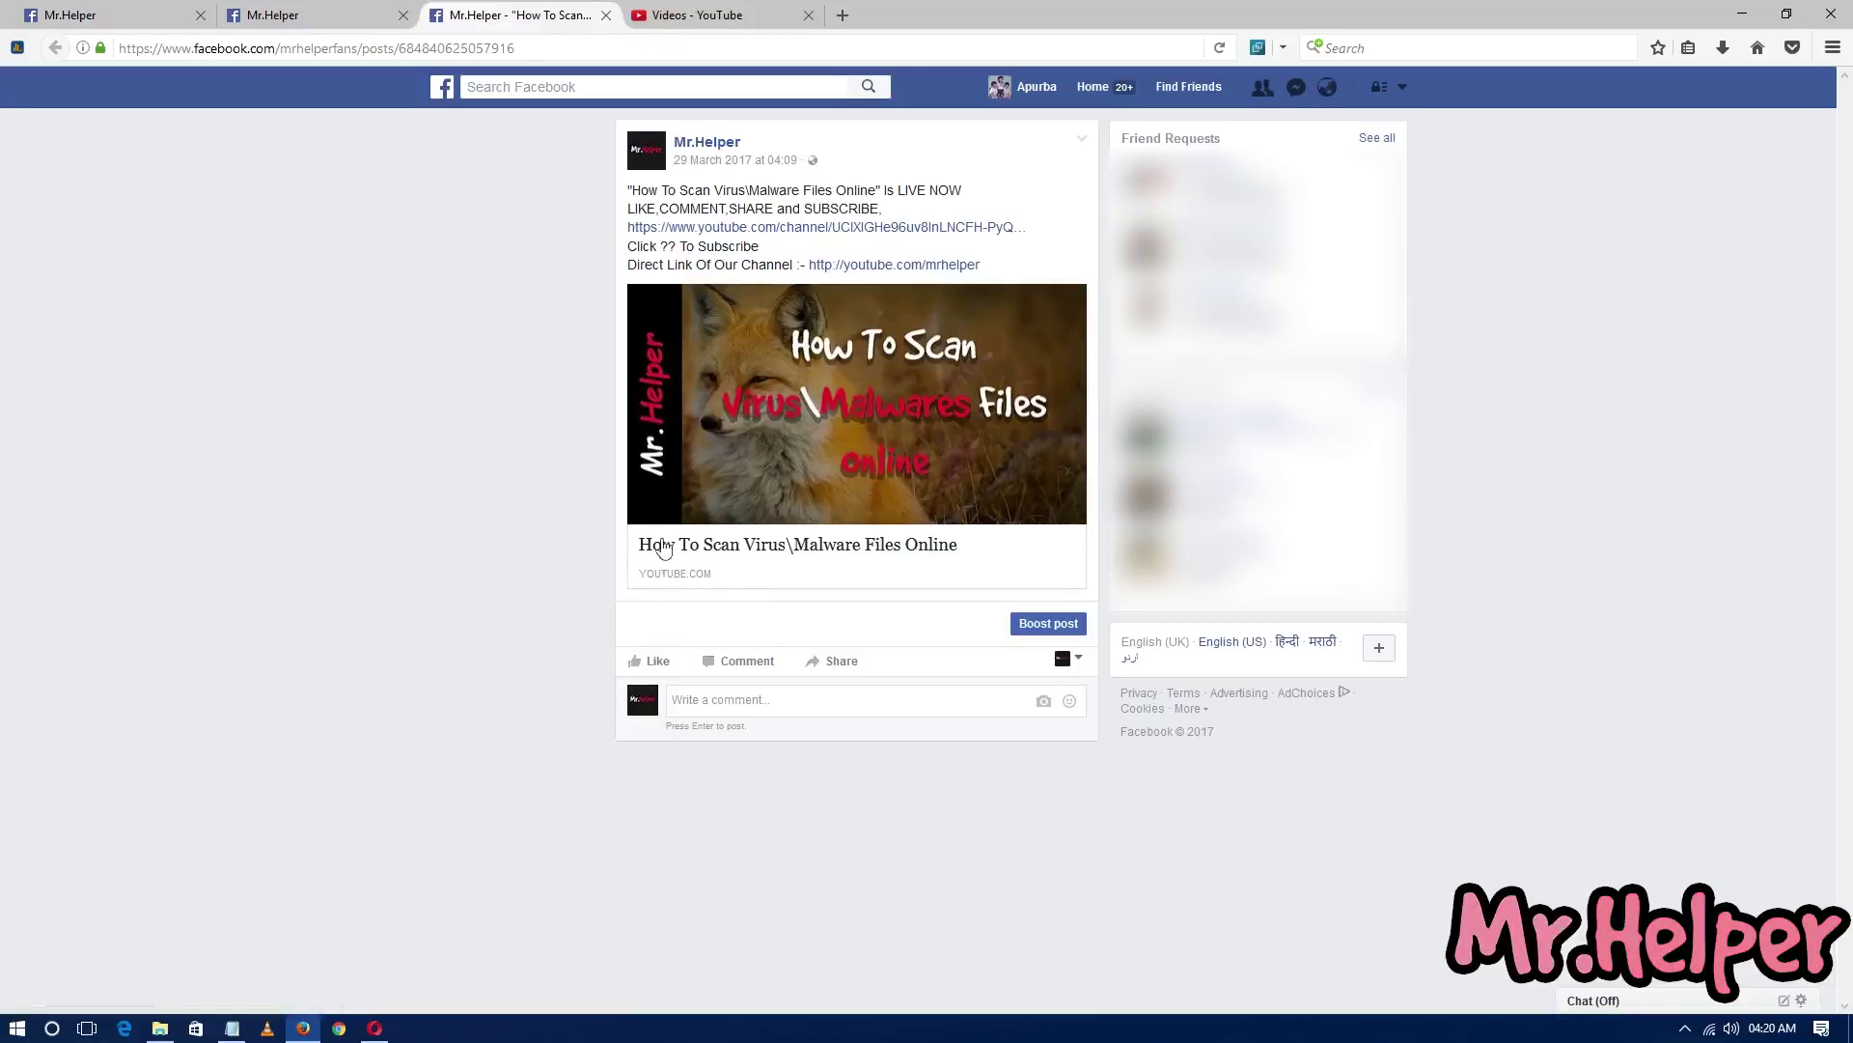
Step: Compare the thumbnail generator sites in Opera with the large-thumbnail Facebook post in Firefox
{"action": "left_click", "coordinate": [375, 1028]}
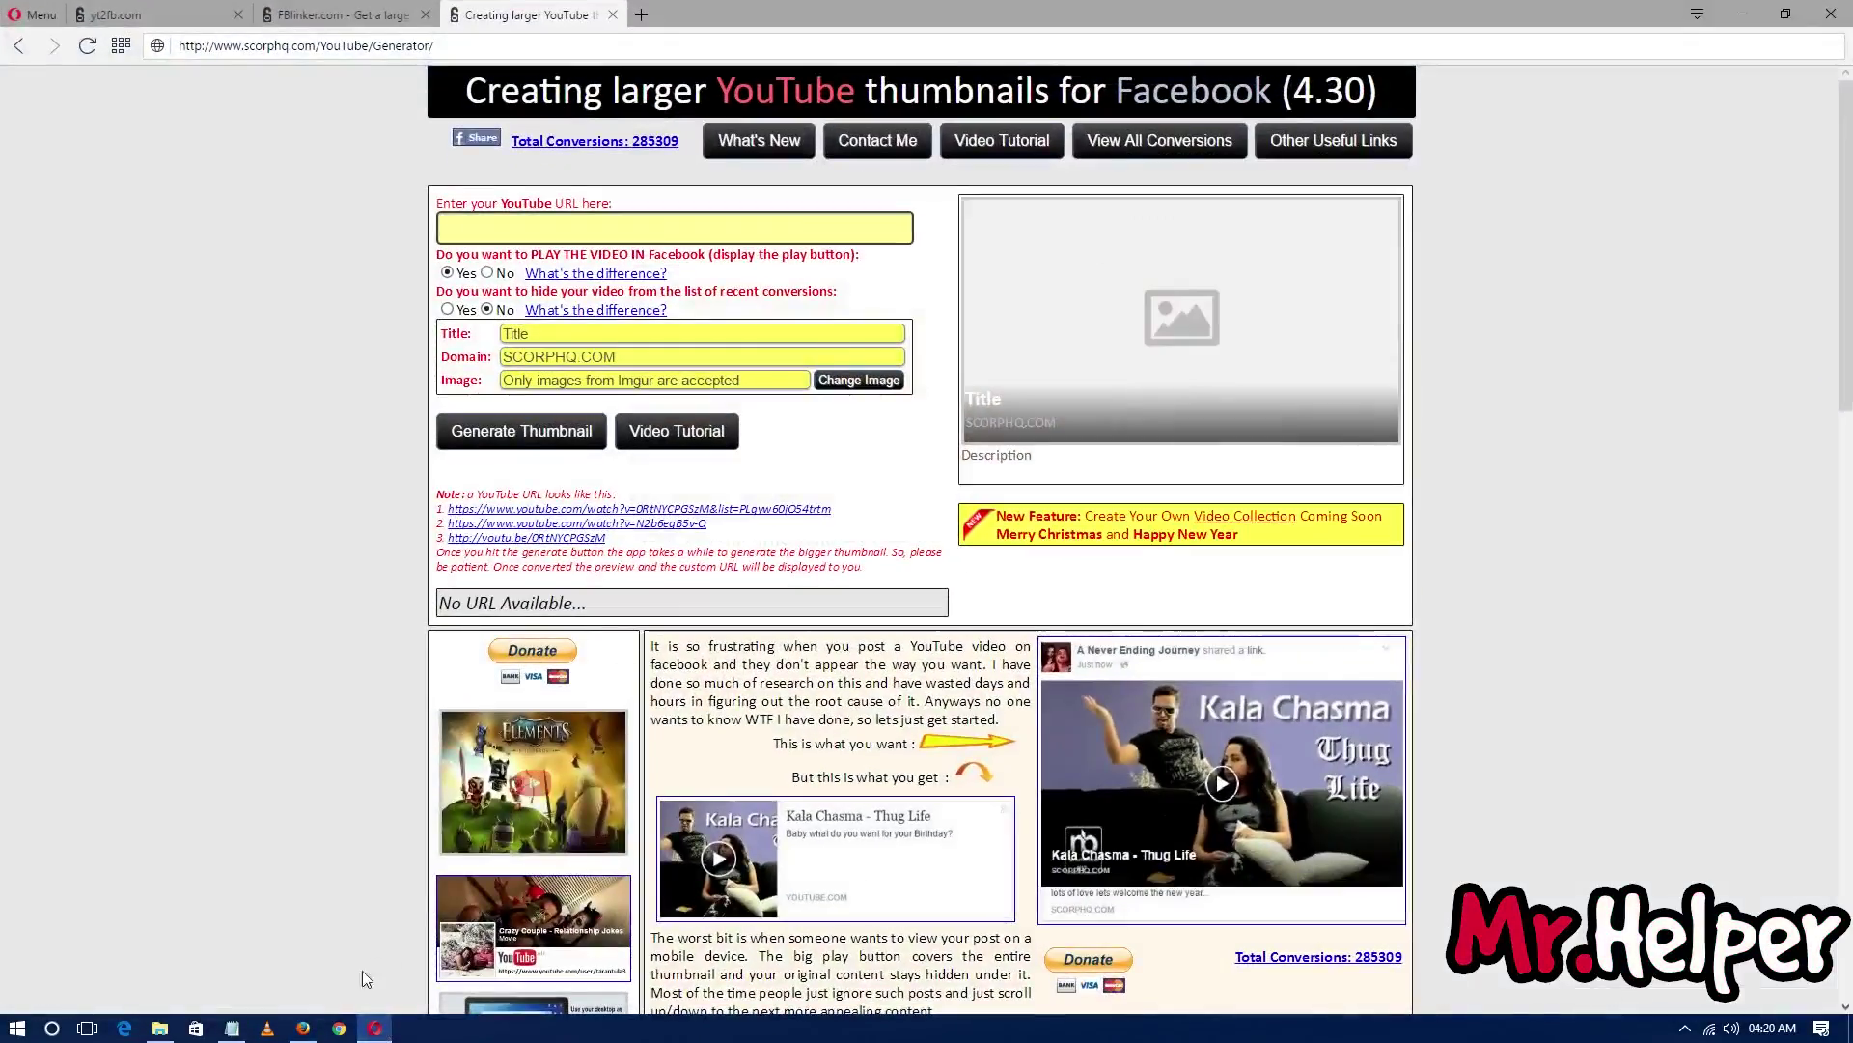
{"action": "left_click", "coordinate": [303, 1028]}
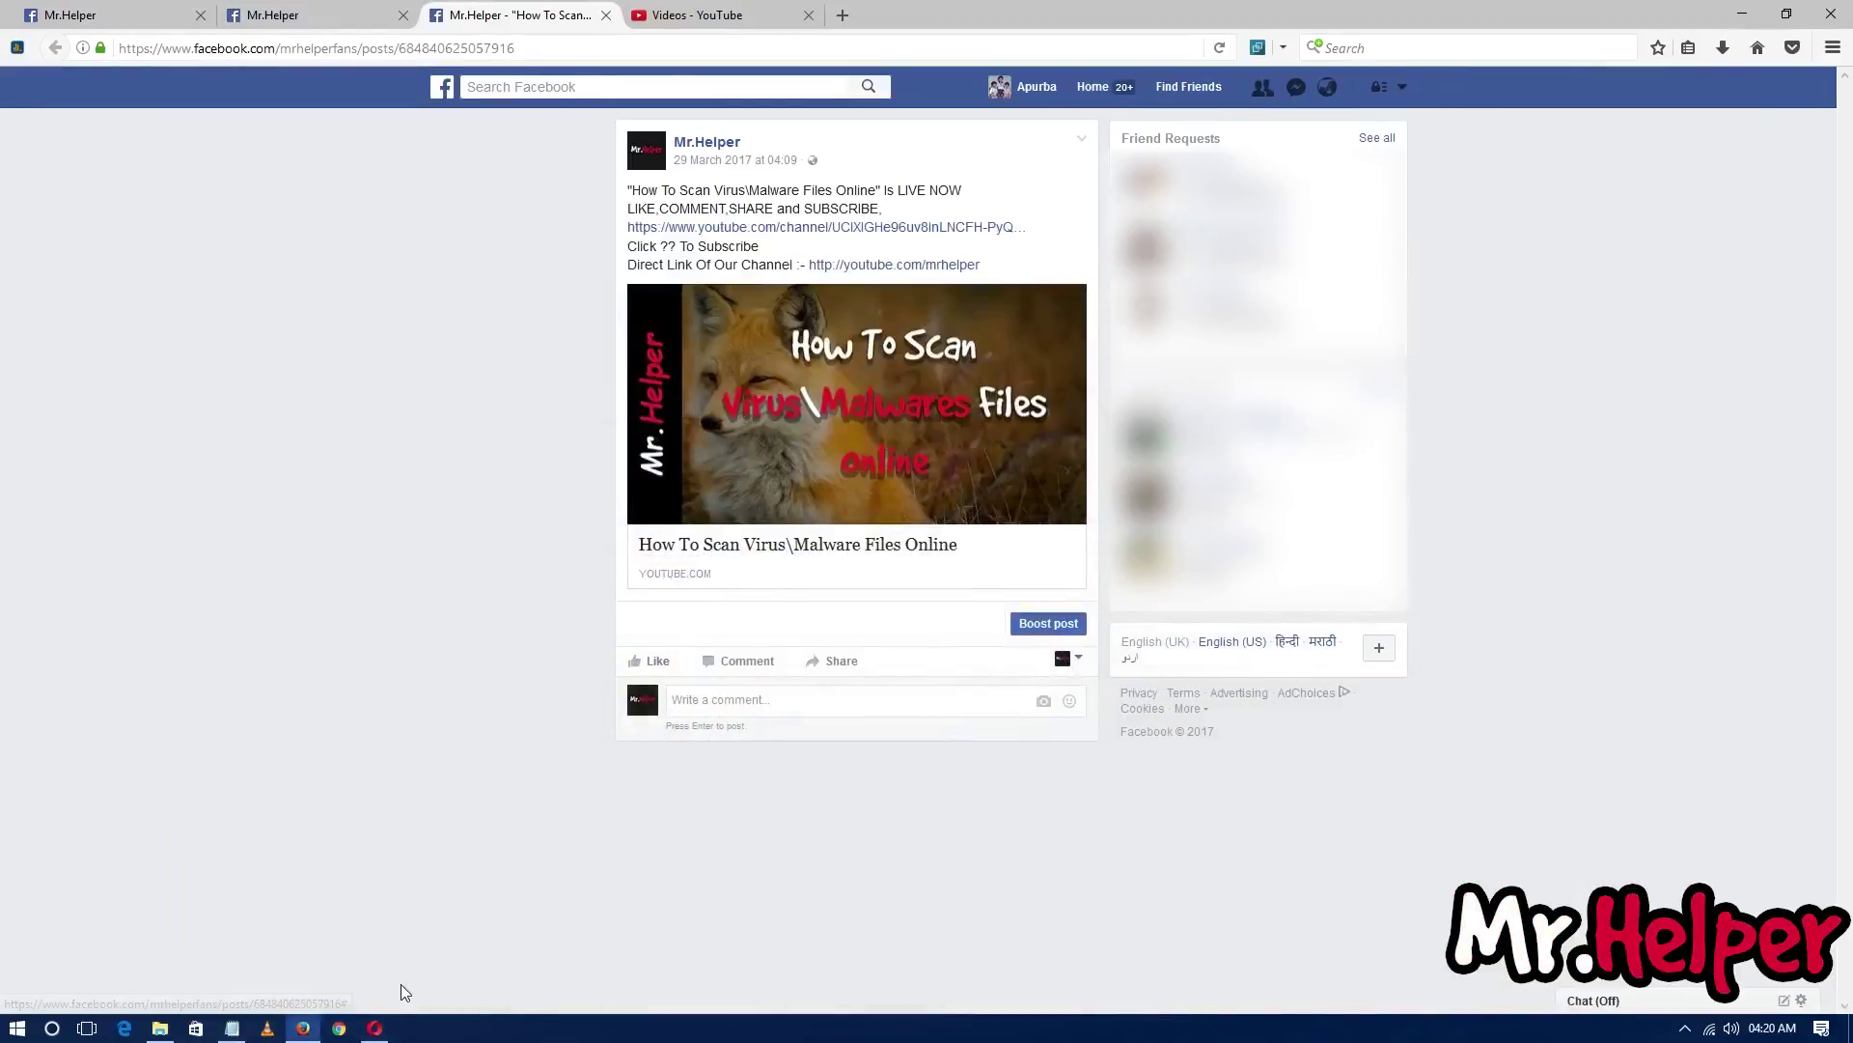
{"action": "left_click", "coordinate": [375, 1028]}
{"action": "left_click", "coordinate": [177, 10]}
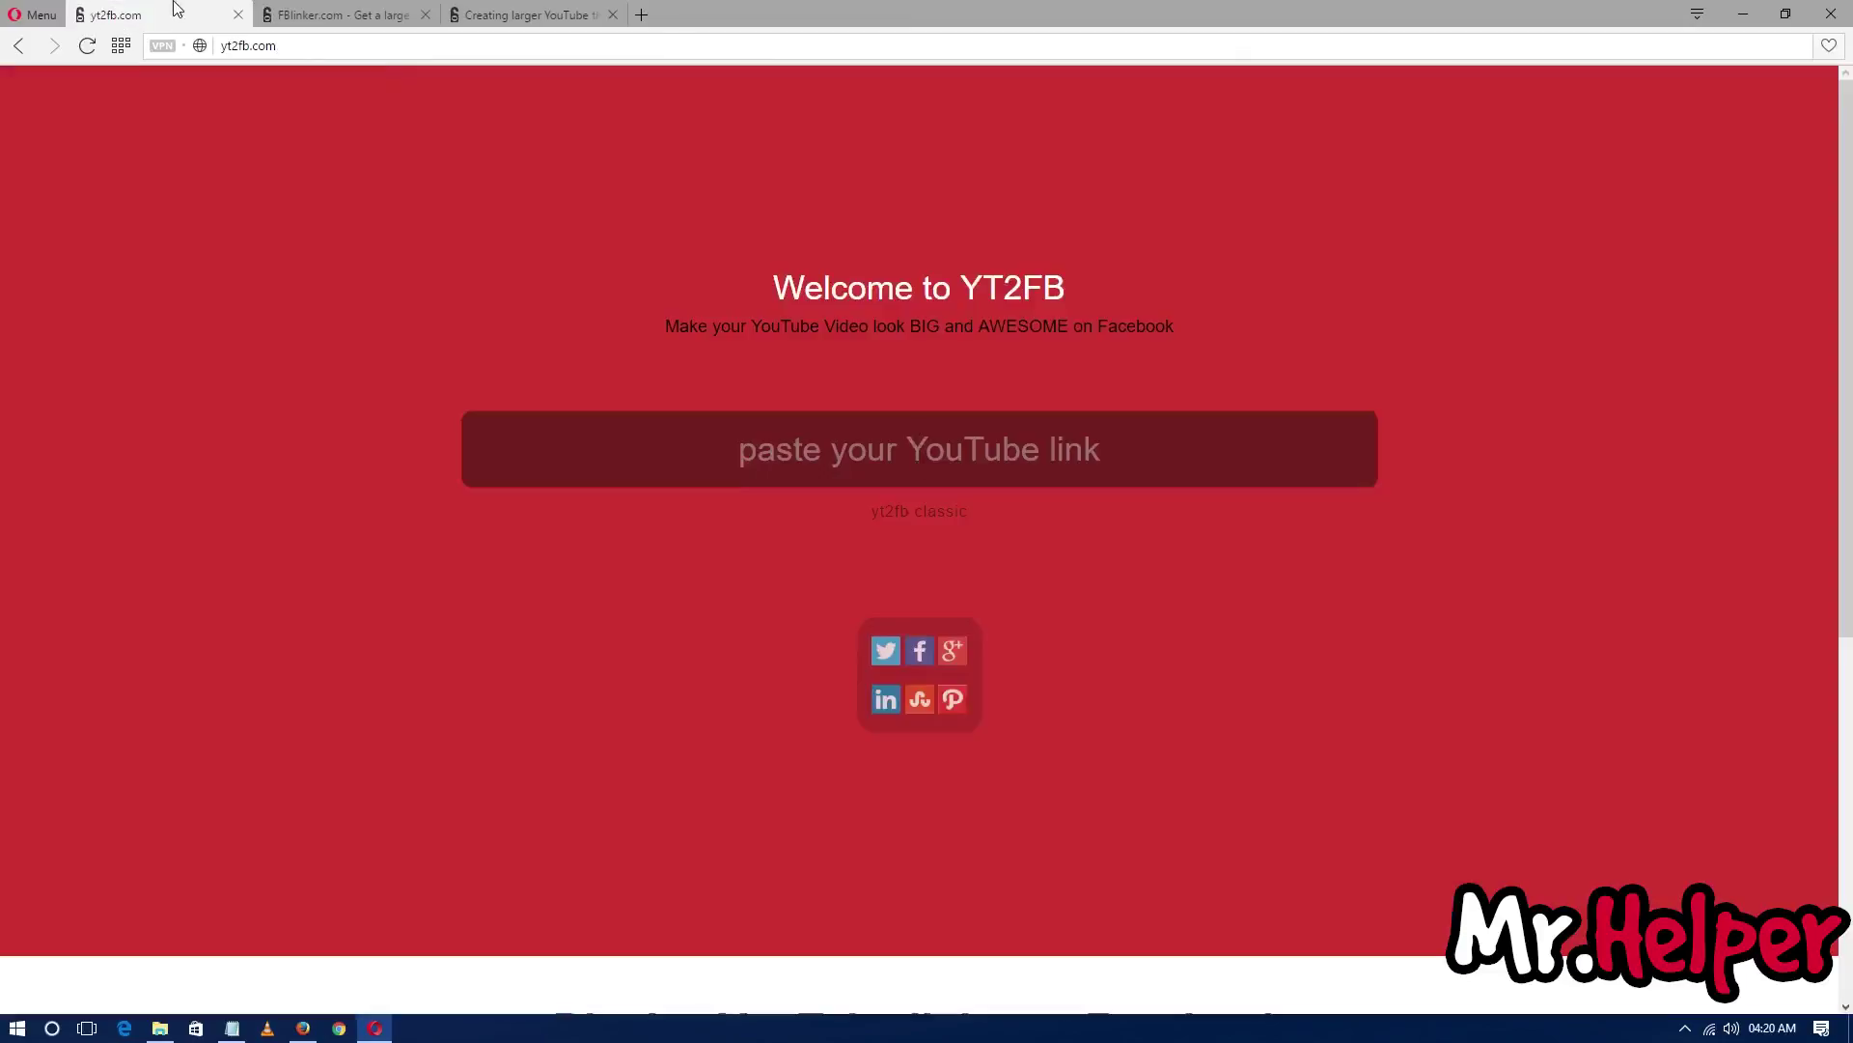
{"action": "key", "text": "alt+Tab"}
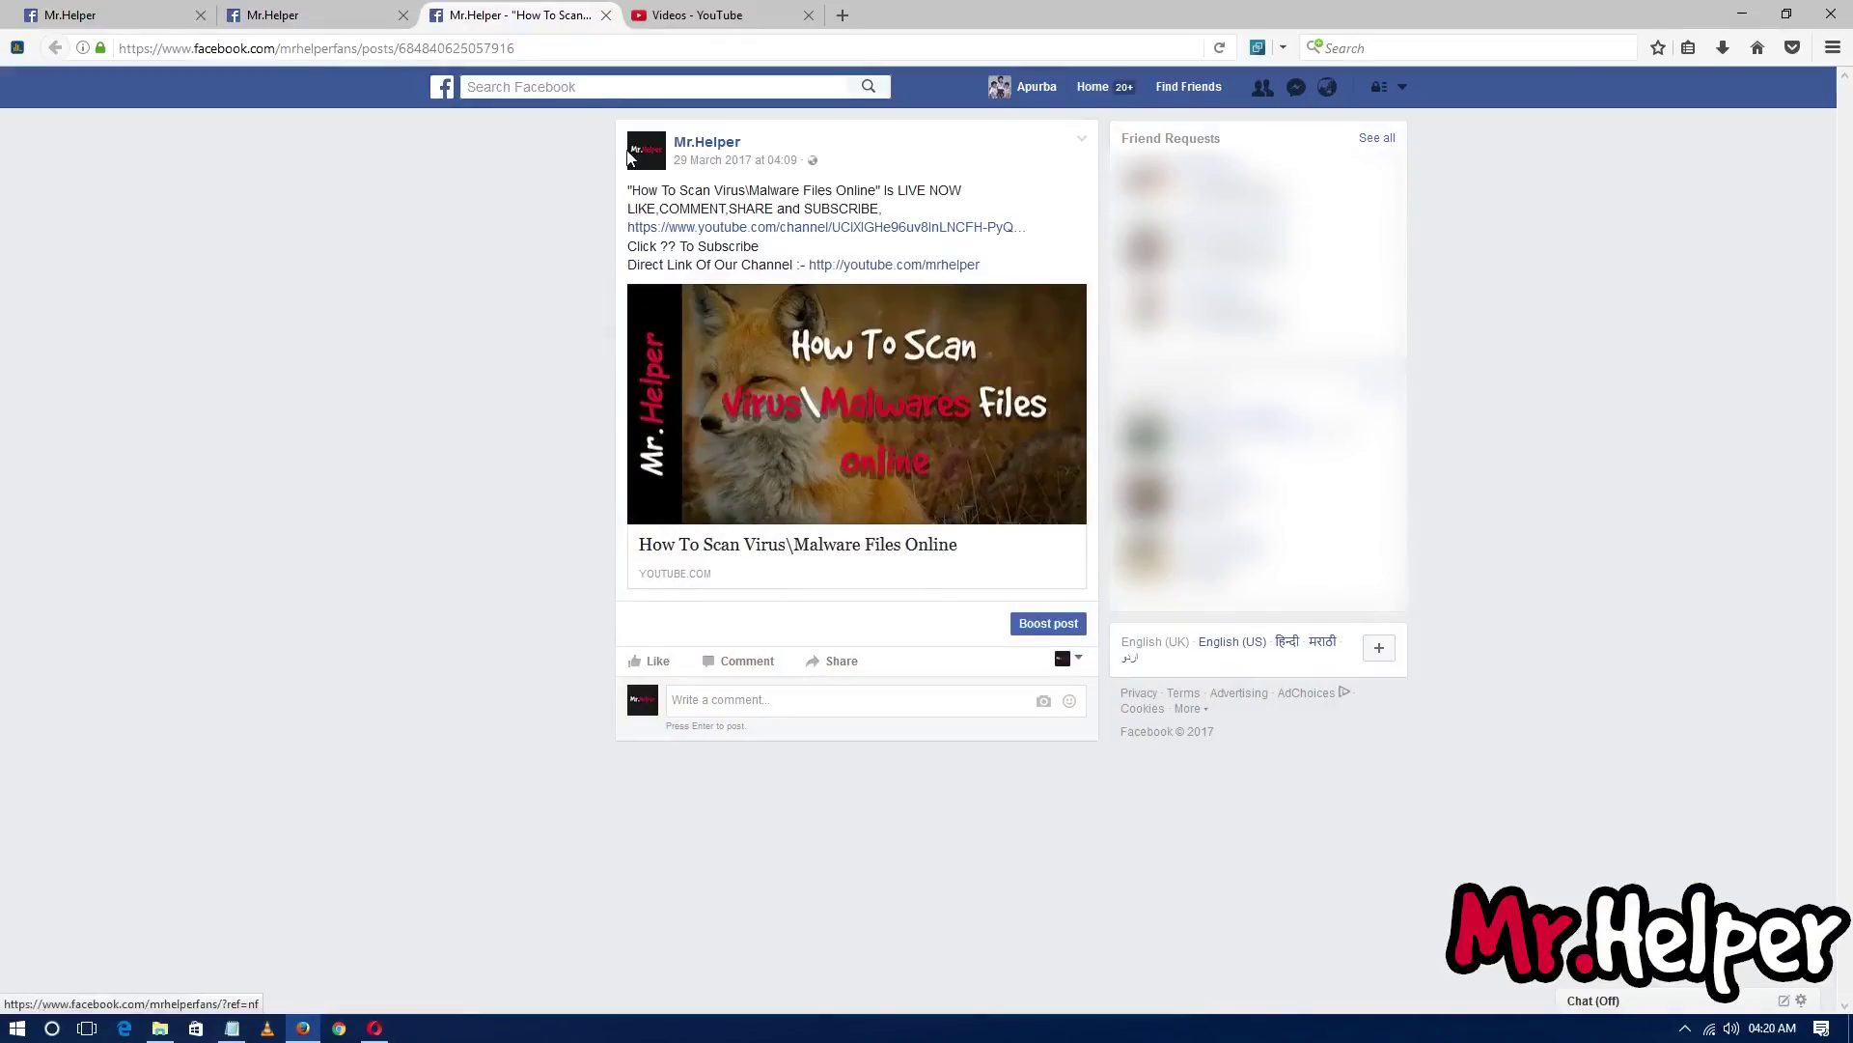
{"action": "left_click", "coordinate": [1740, 12]}
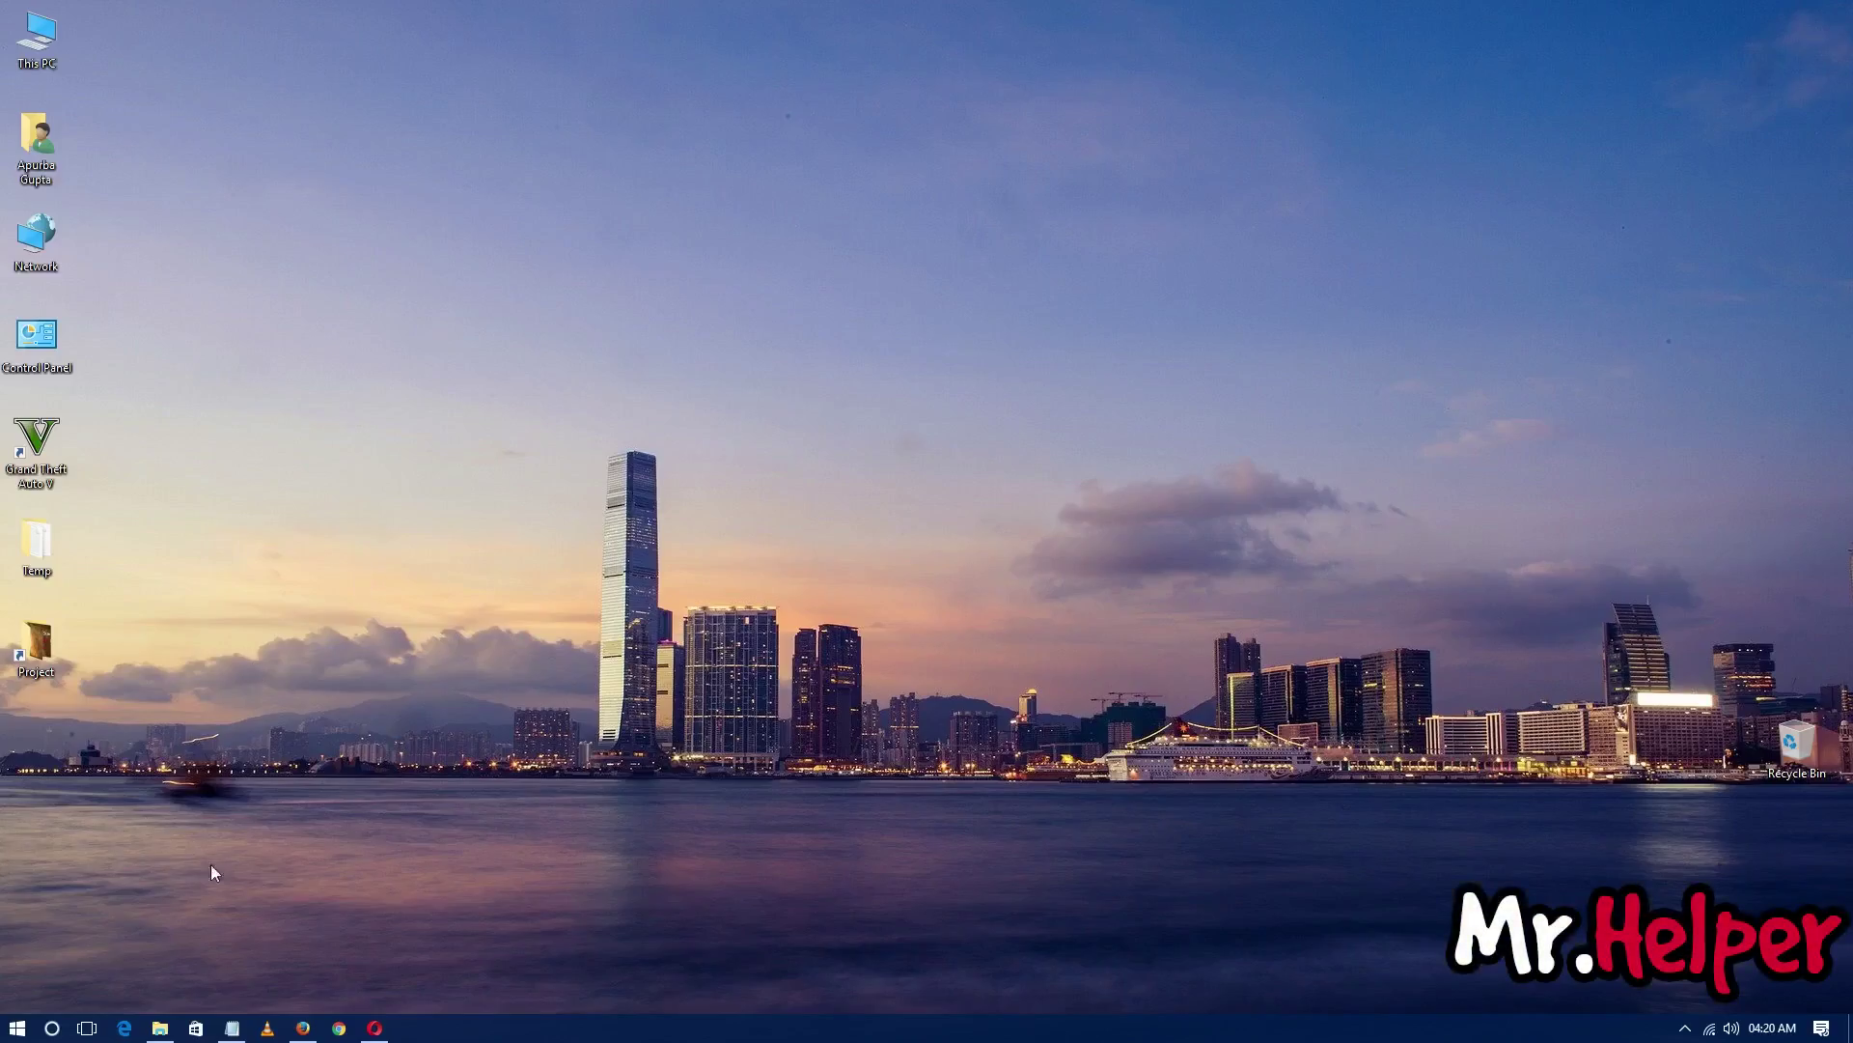
Step: In Firefox, permanently delete the scheduled "How To Scan Virus\Malware Files Online" post from the Facebook page's scheduled posts
{"action": "left_click", "coordinate": [303, 1028]}
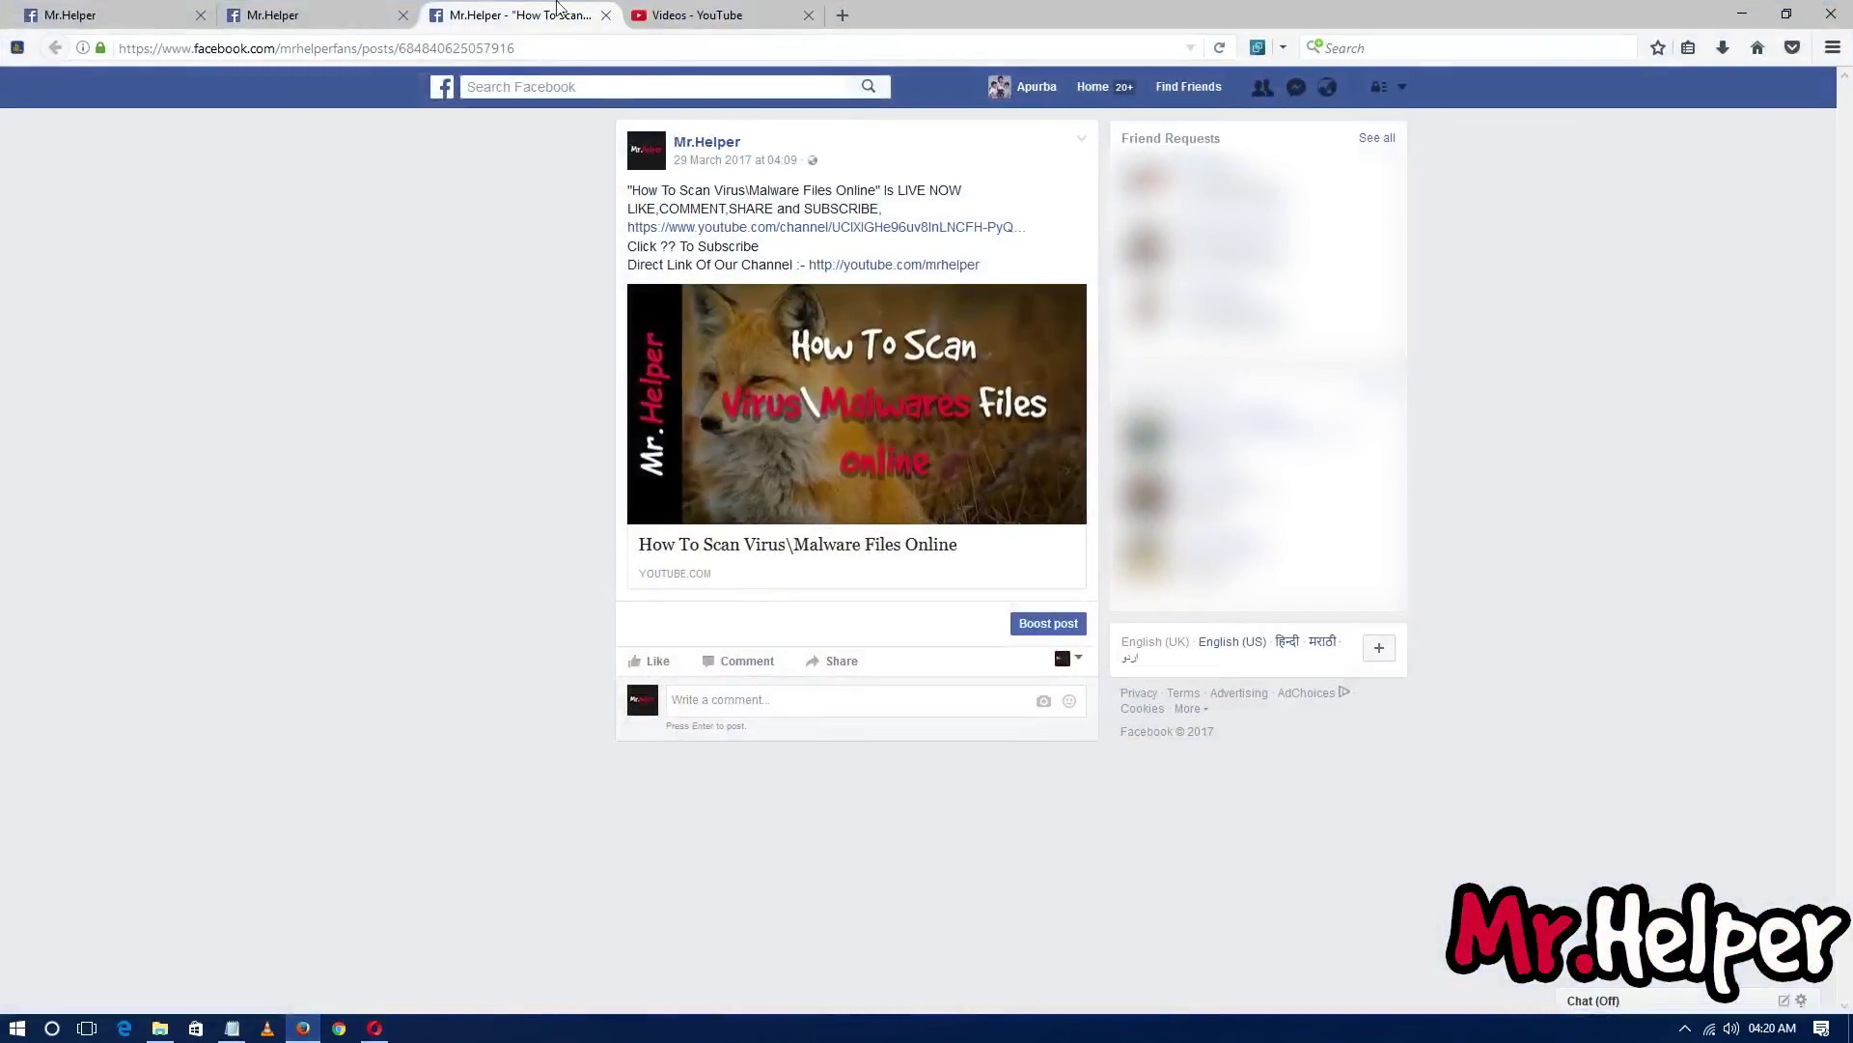
{"action": "left_click", "coordinate": [289, 15]}
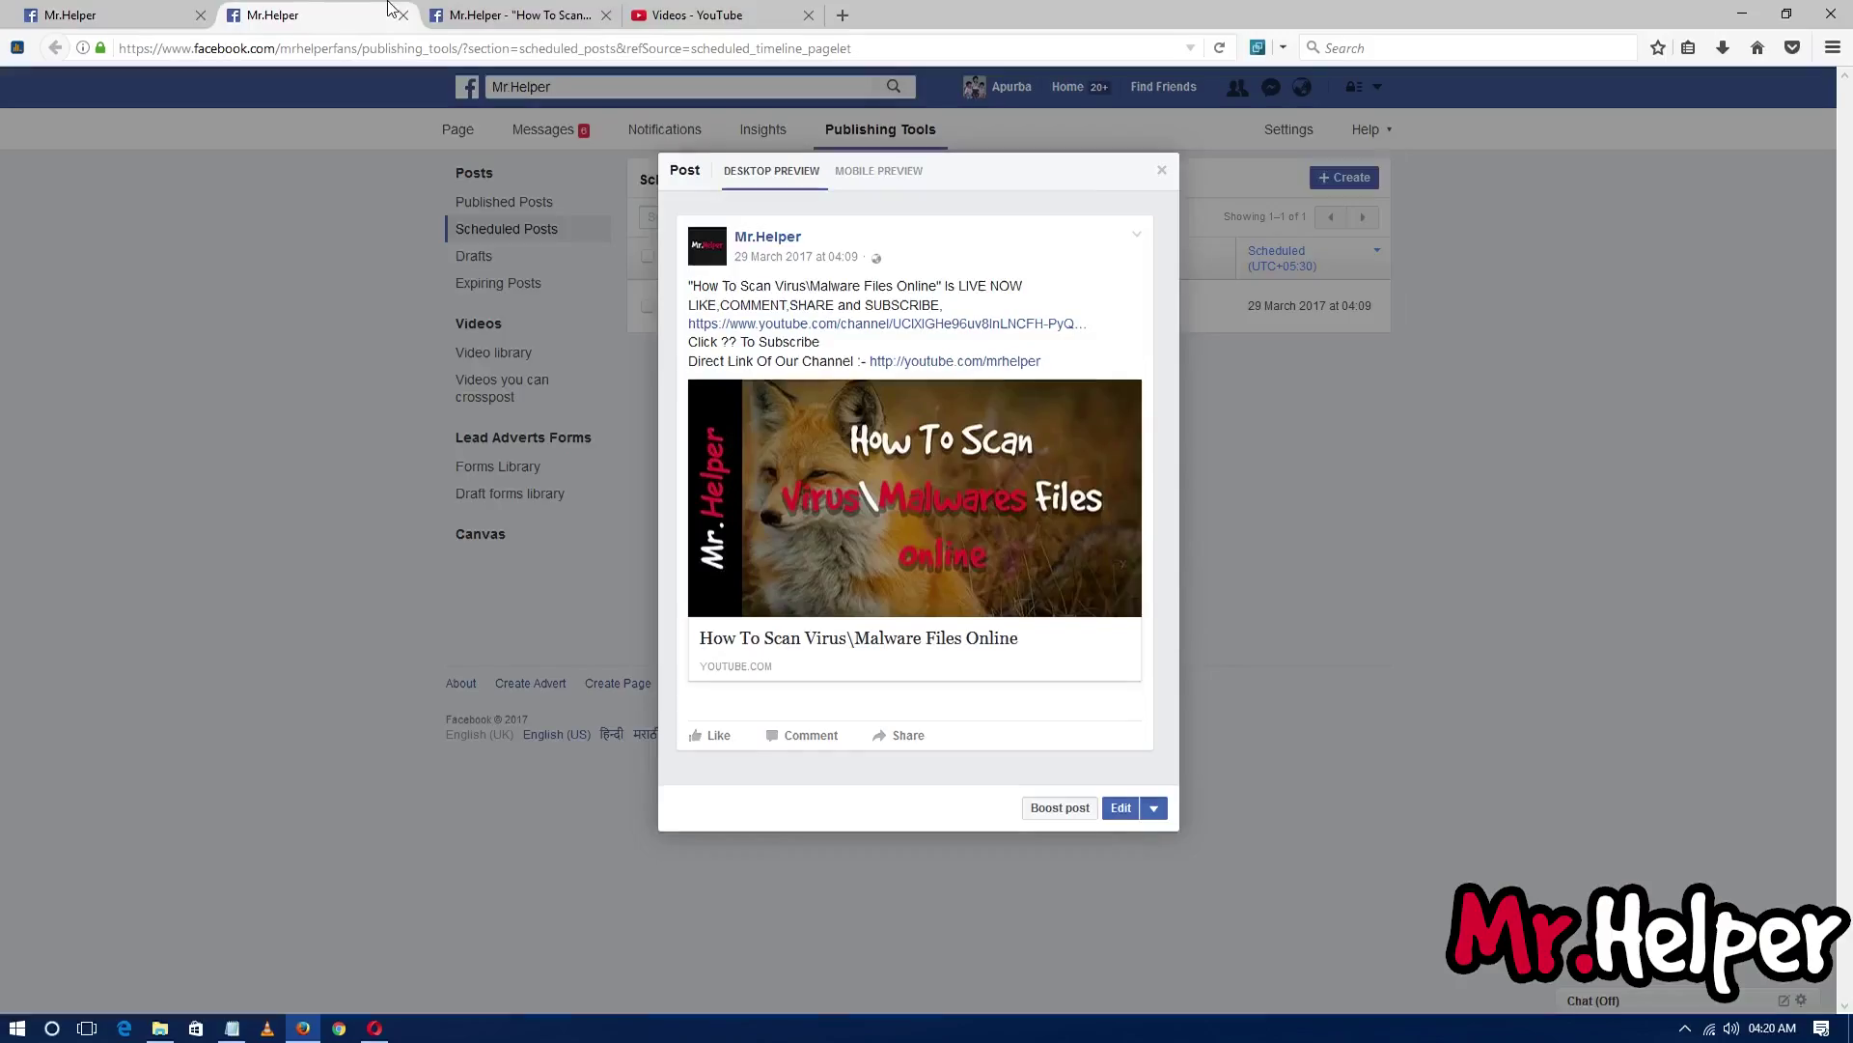
{"action": "left_click", "coordinate": [1162, 170]}
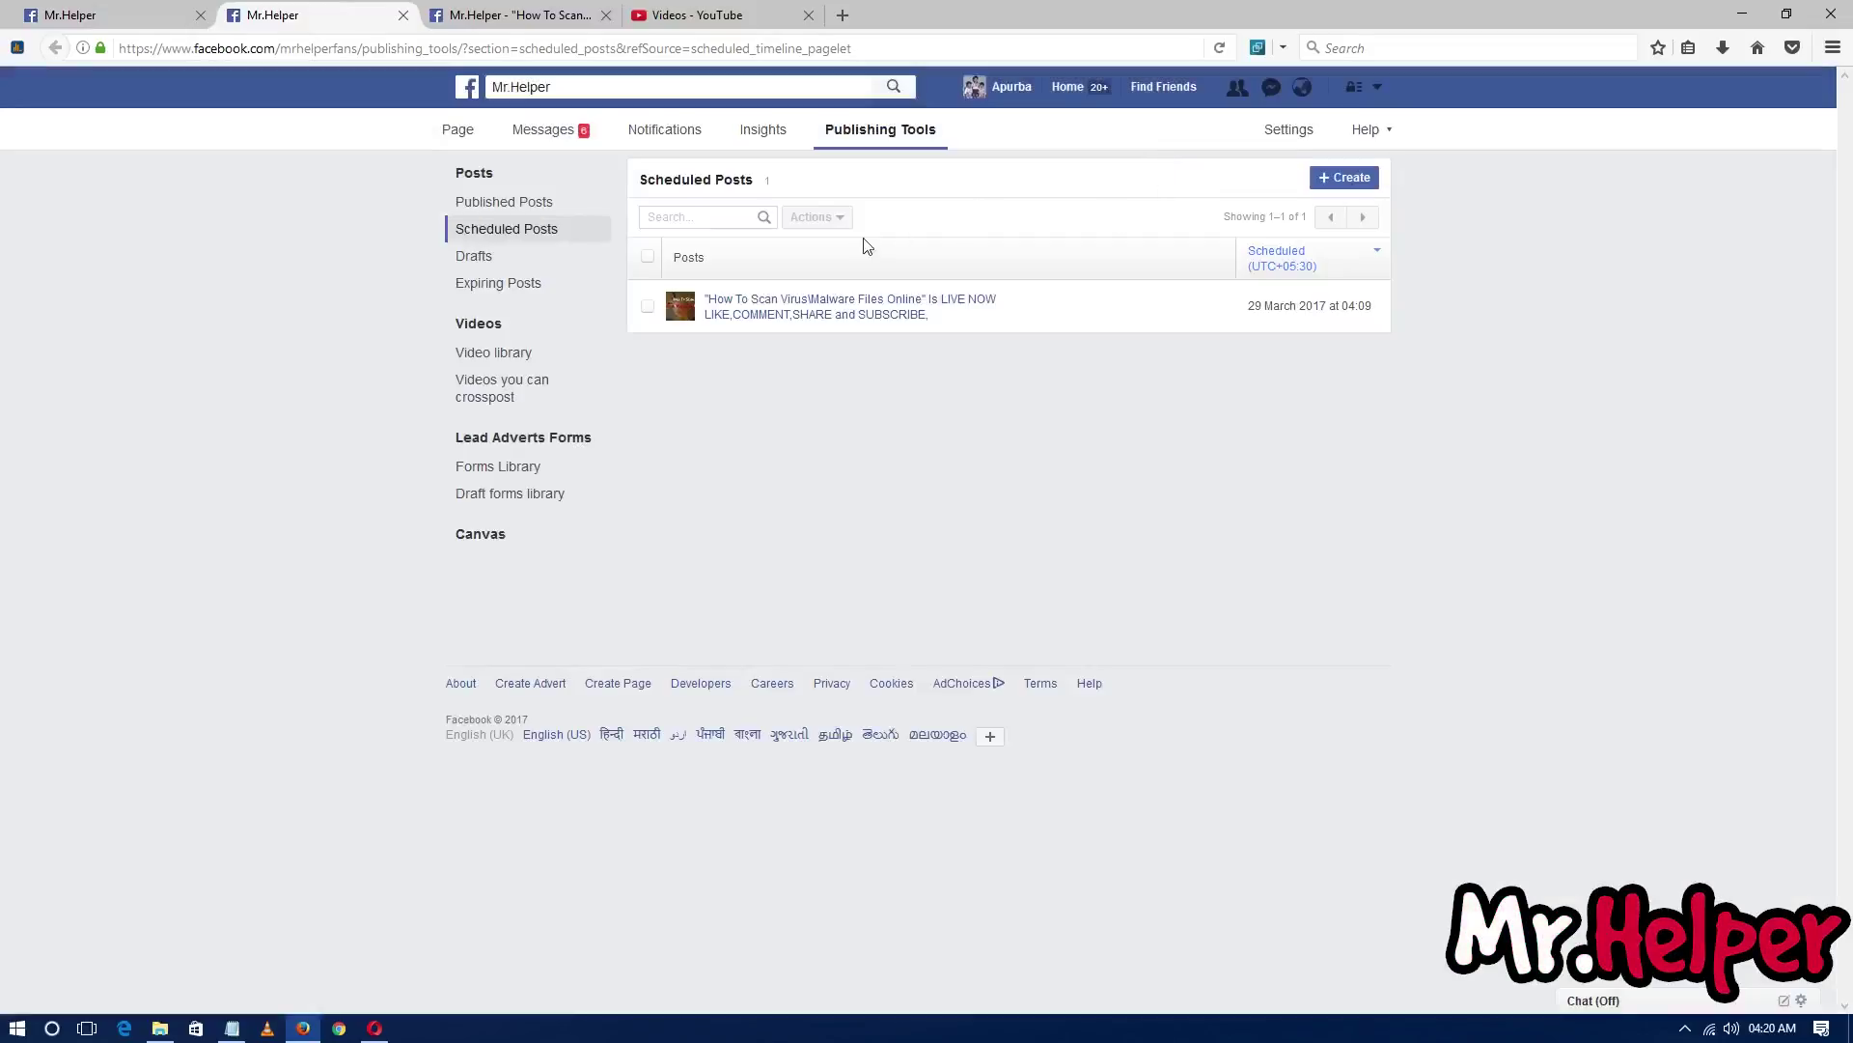
{"action": "left_click", "coordinate": [647, 256]}
{"action": "left_click", "coordinate": [807, 220]}
{"action": "left_click", "coordinate": [811, 337]}
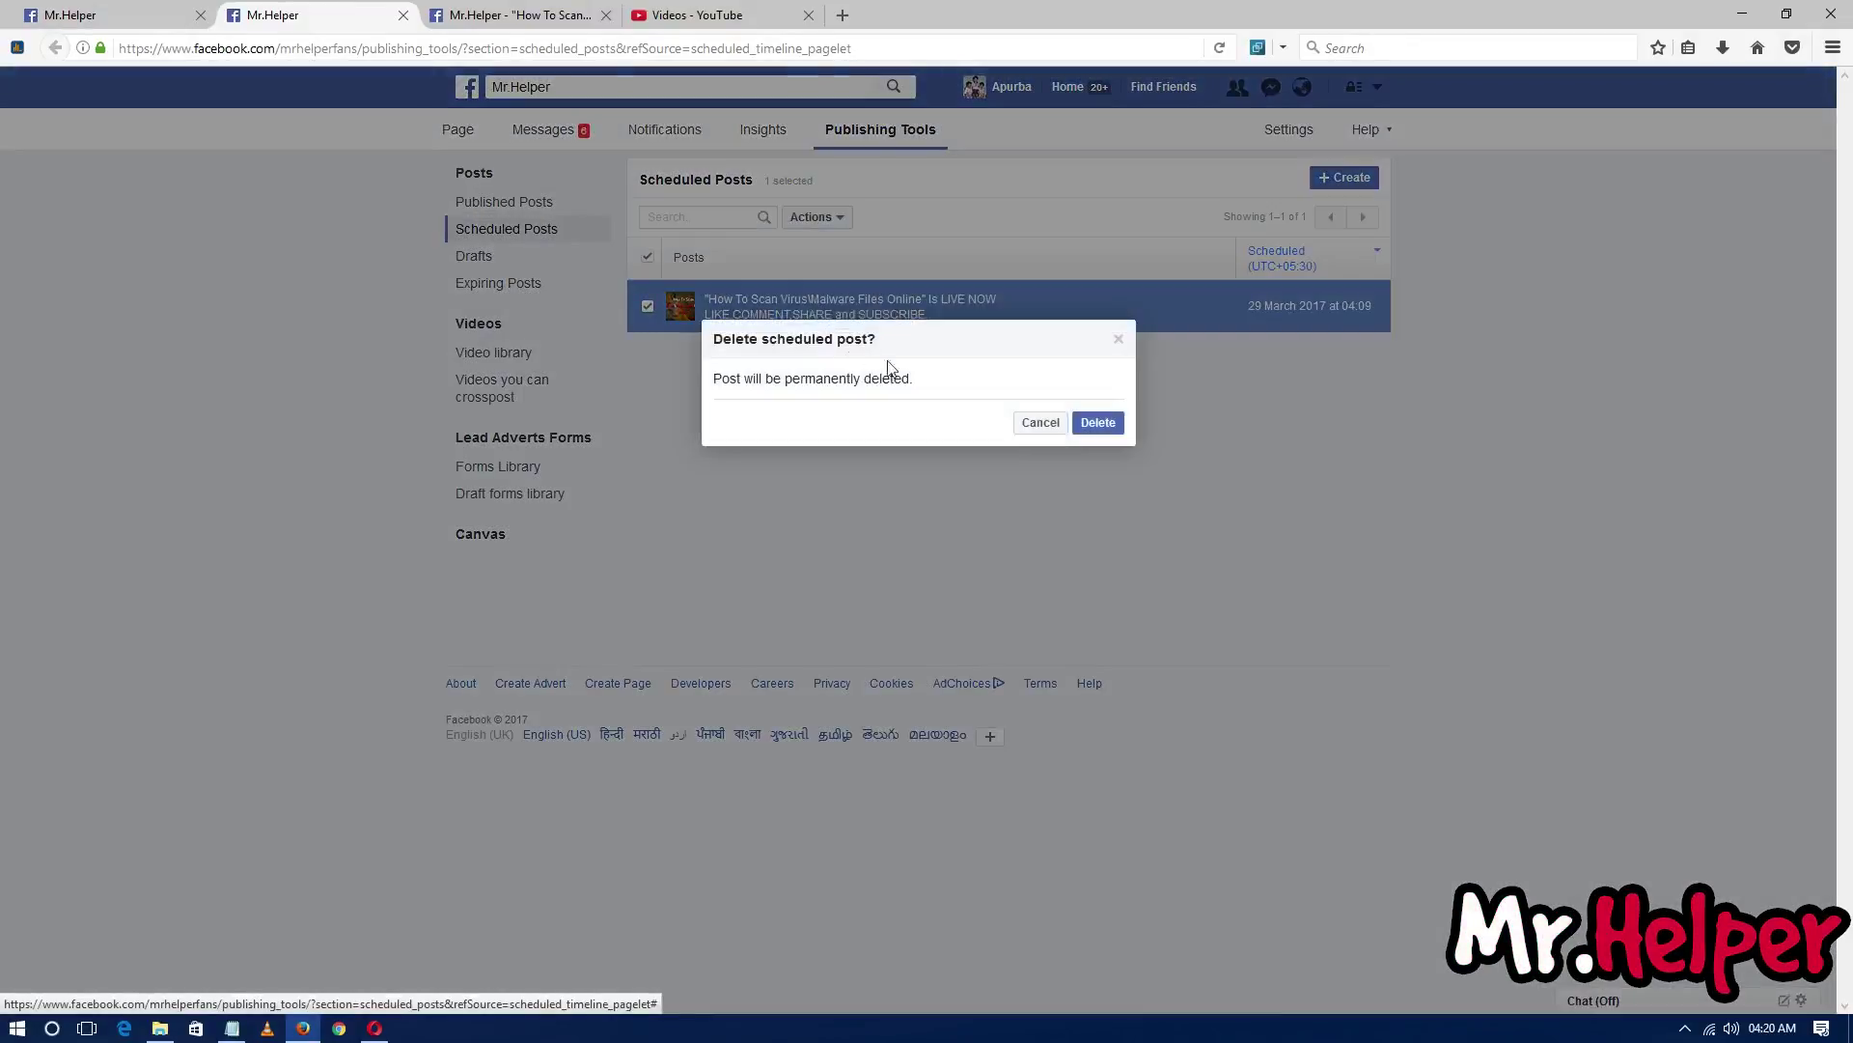
{"action": "left_click", "coordinate": [1097, 421]}
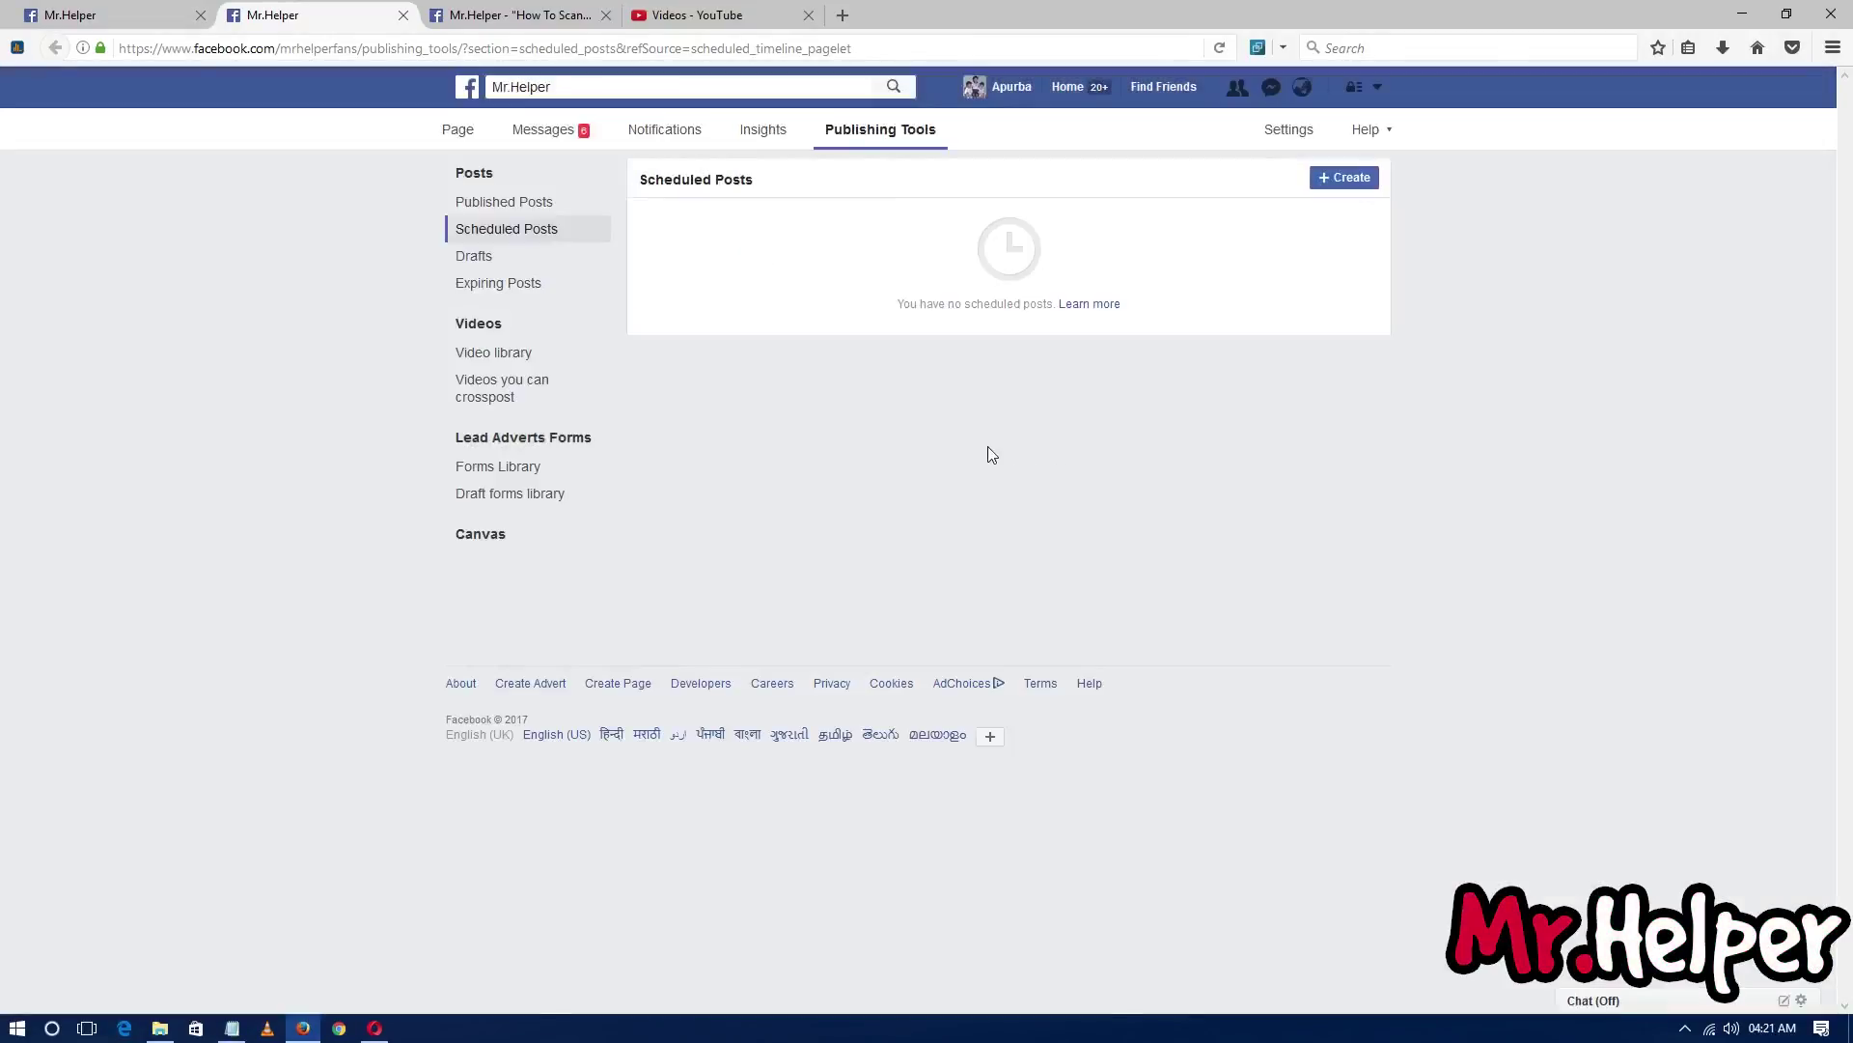
Step: Reload the Scheduled Posts page and close it, and refresh the Mr.Helper Facebook page
{"action": "right_click", "coordinate": [925, 412]}
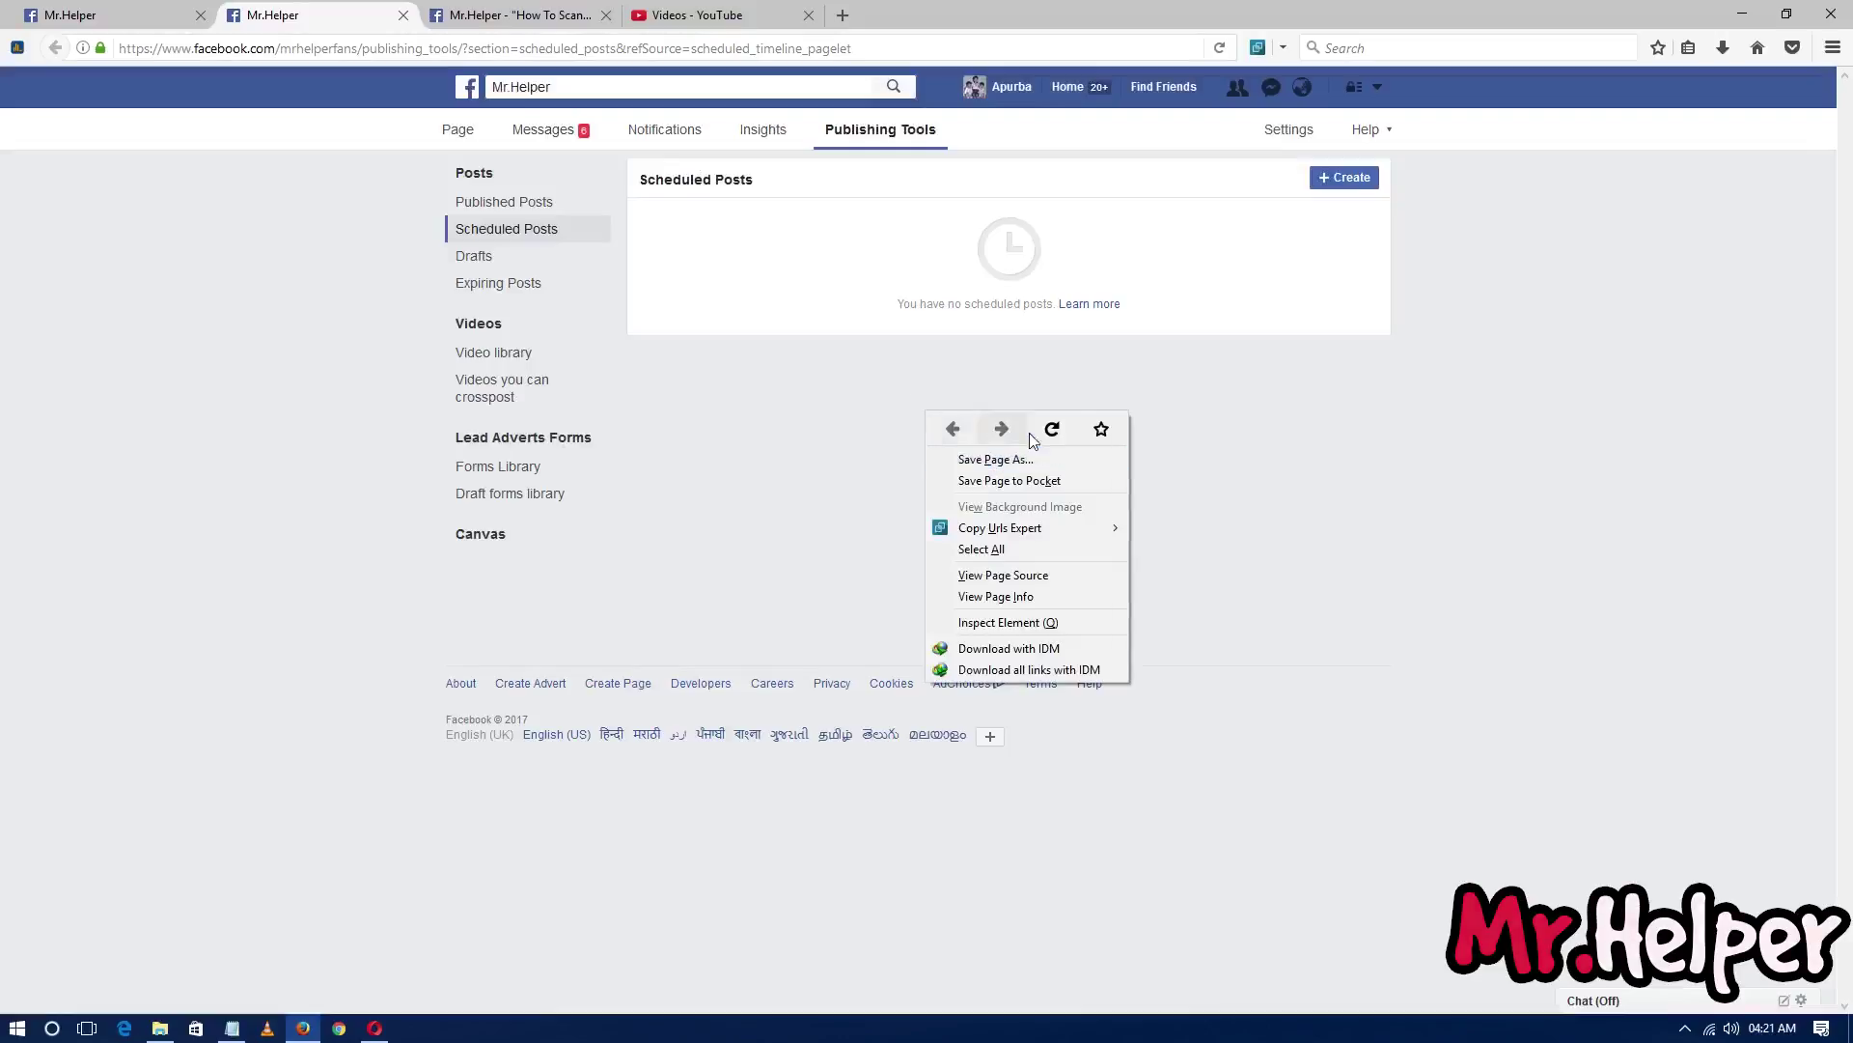
{"action": "left_click", "coordinate": [1048, 425]}
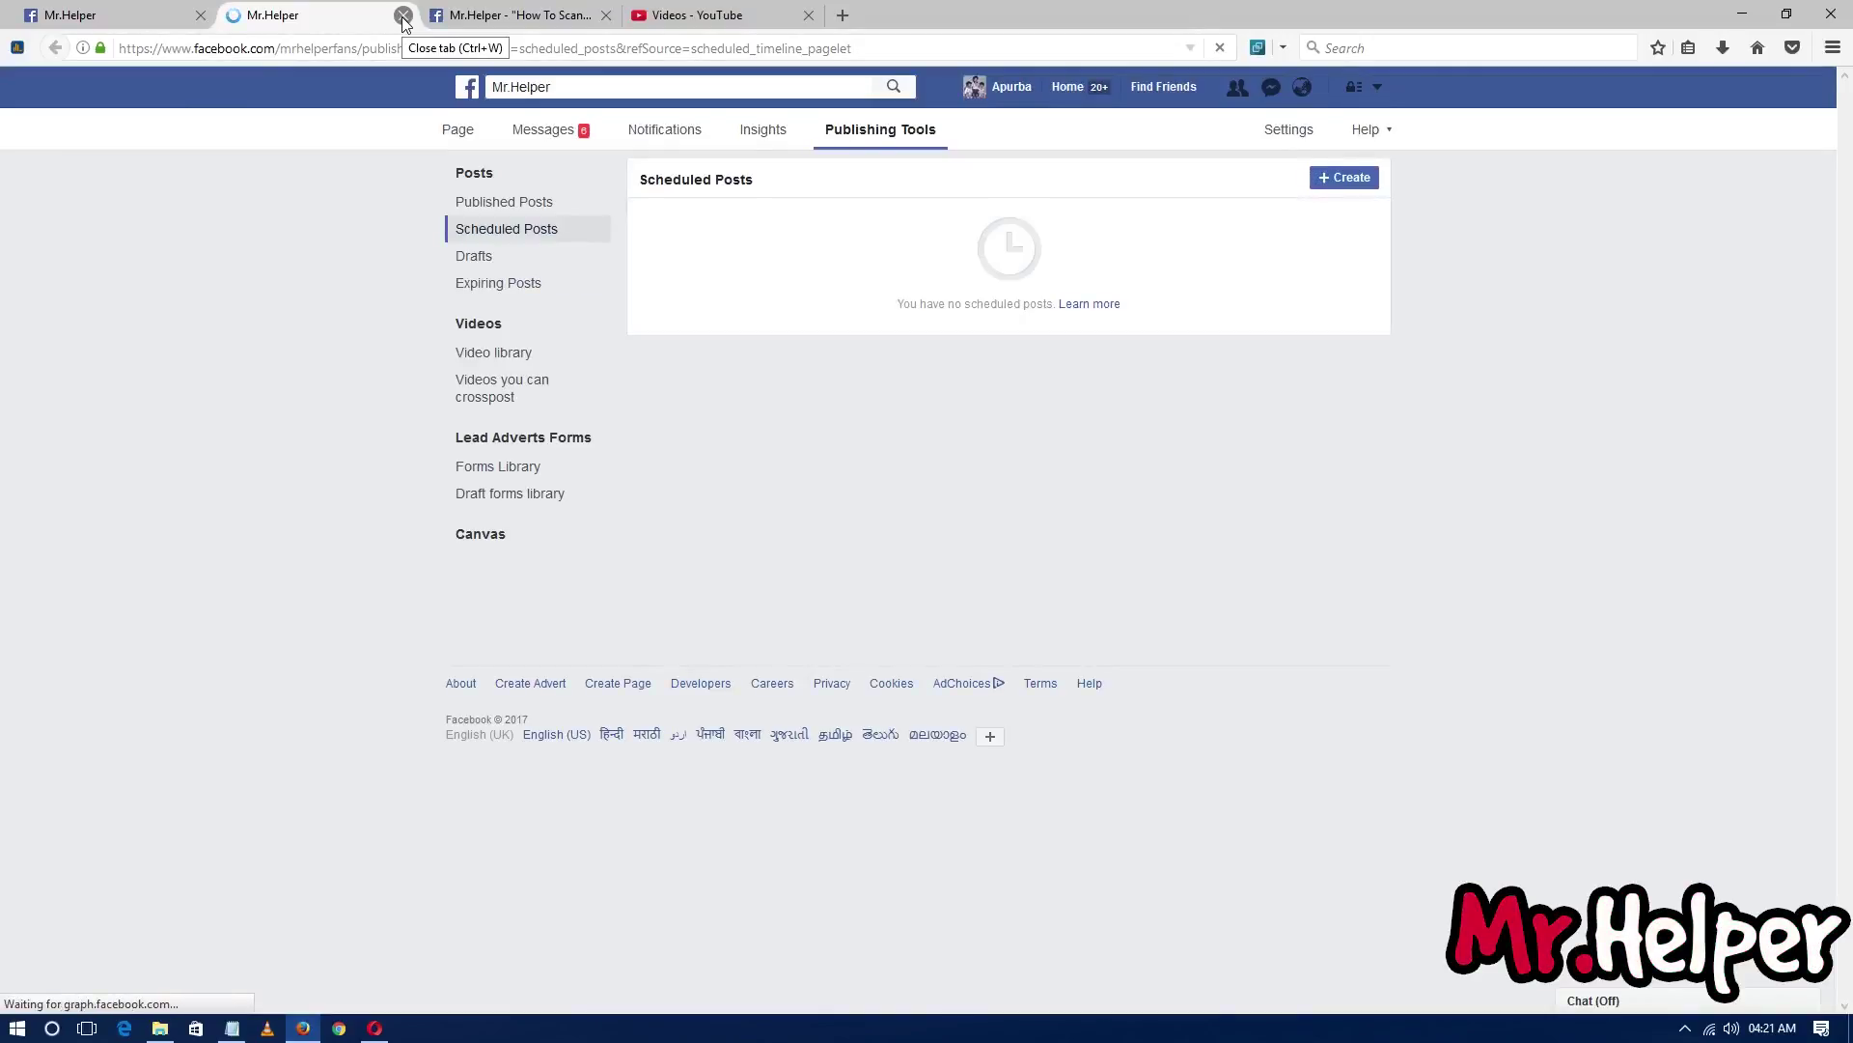
{"action": "left_click", "coordinate": [404, 16]}
{"action": "left_click", "coordinate": [96, 14]}
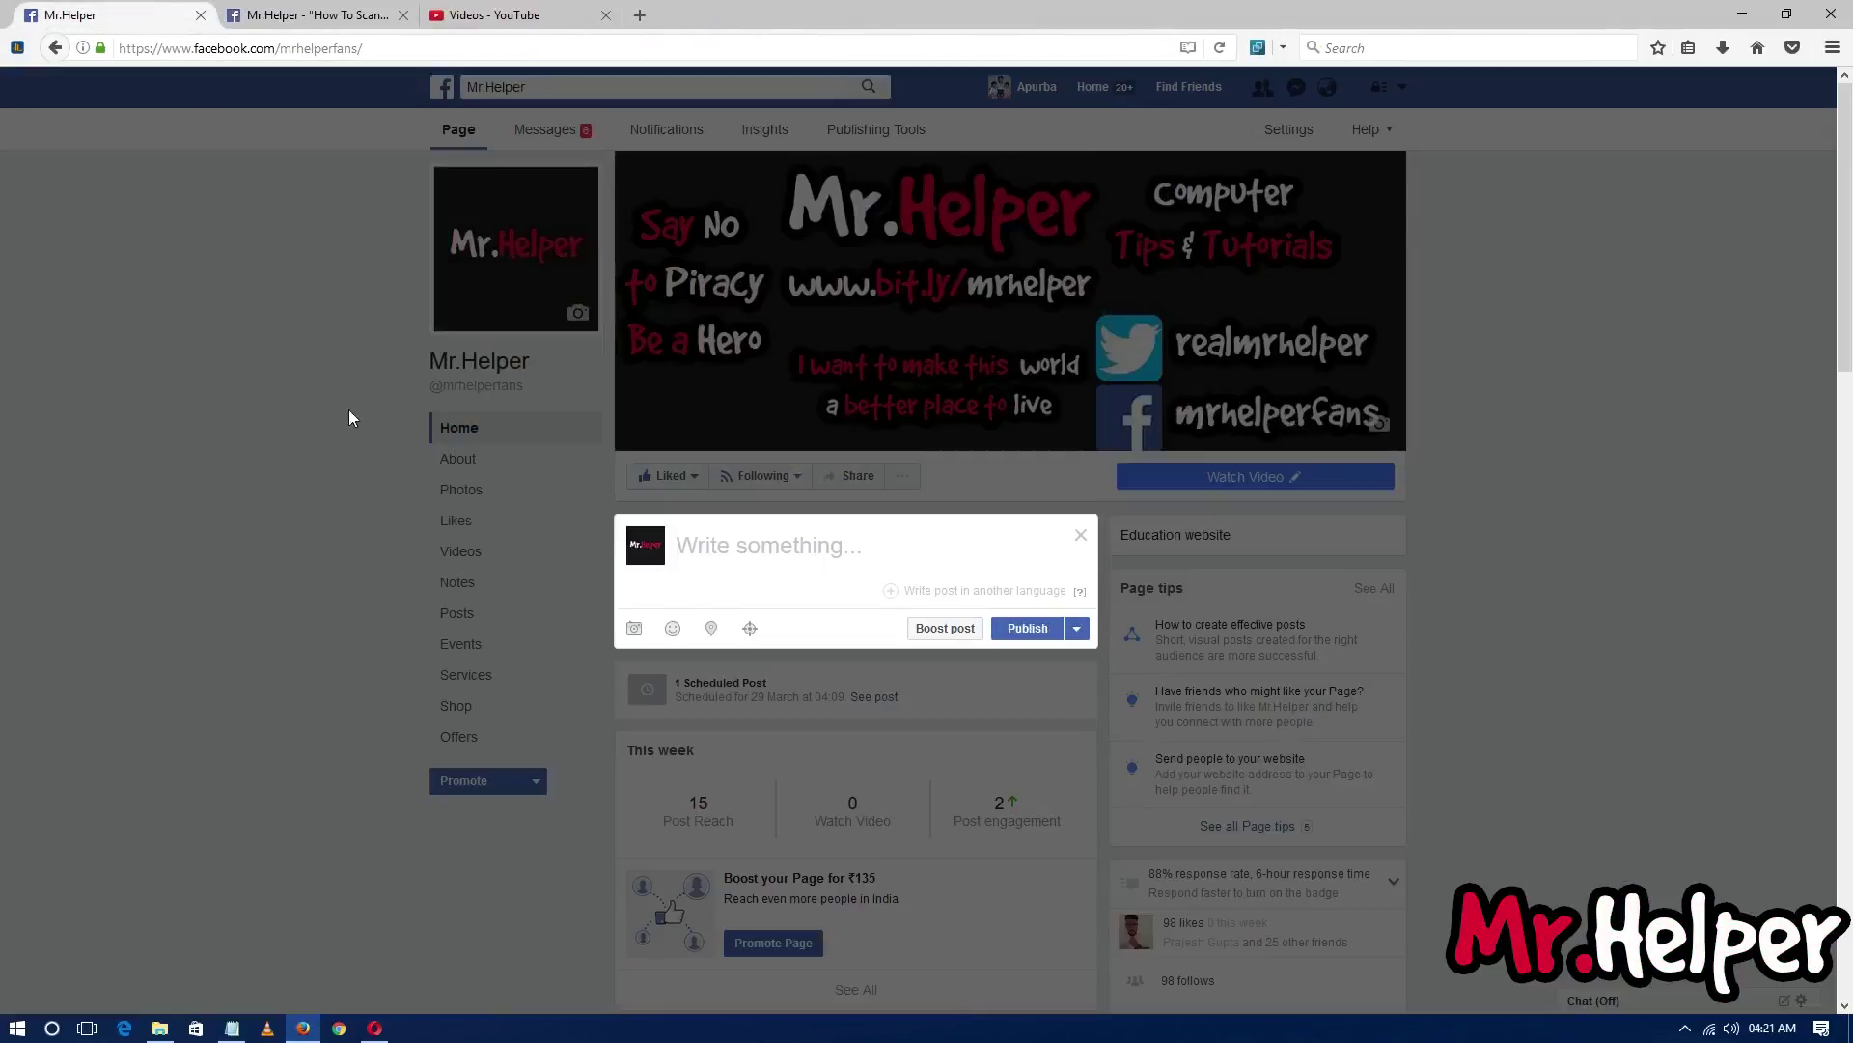
{"action": "right_click", "coordinate": [332, 427]}
{"action": "left_click", "coordinate": [460, 449]}
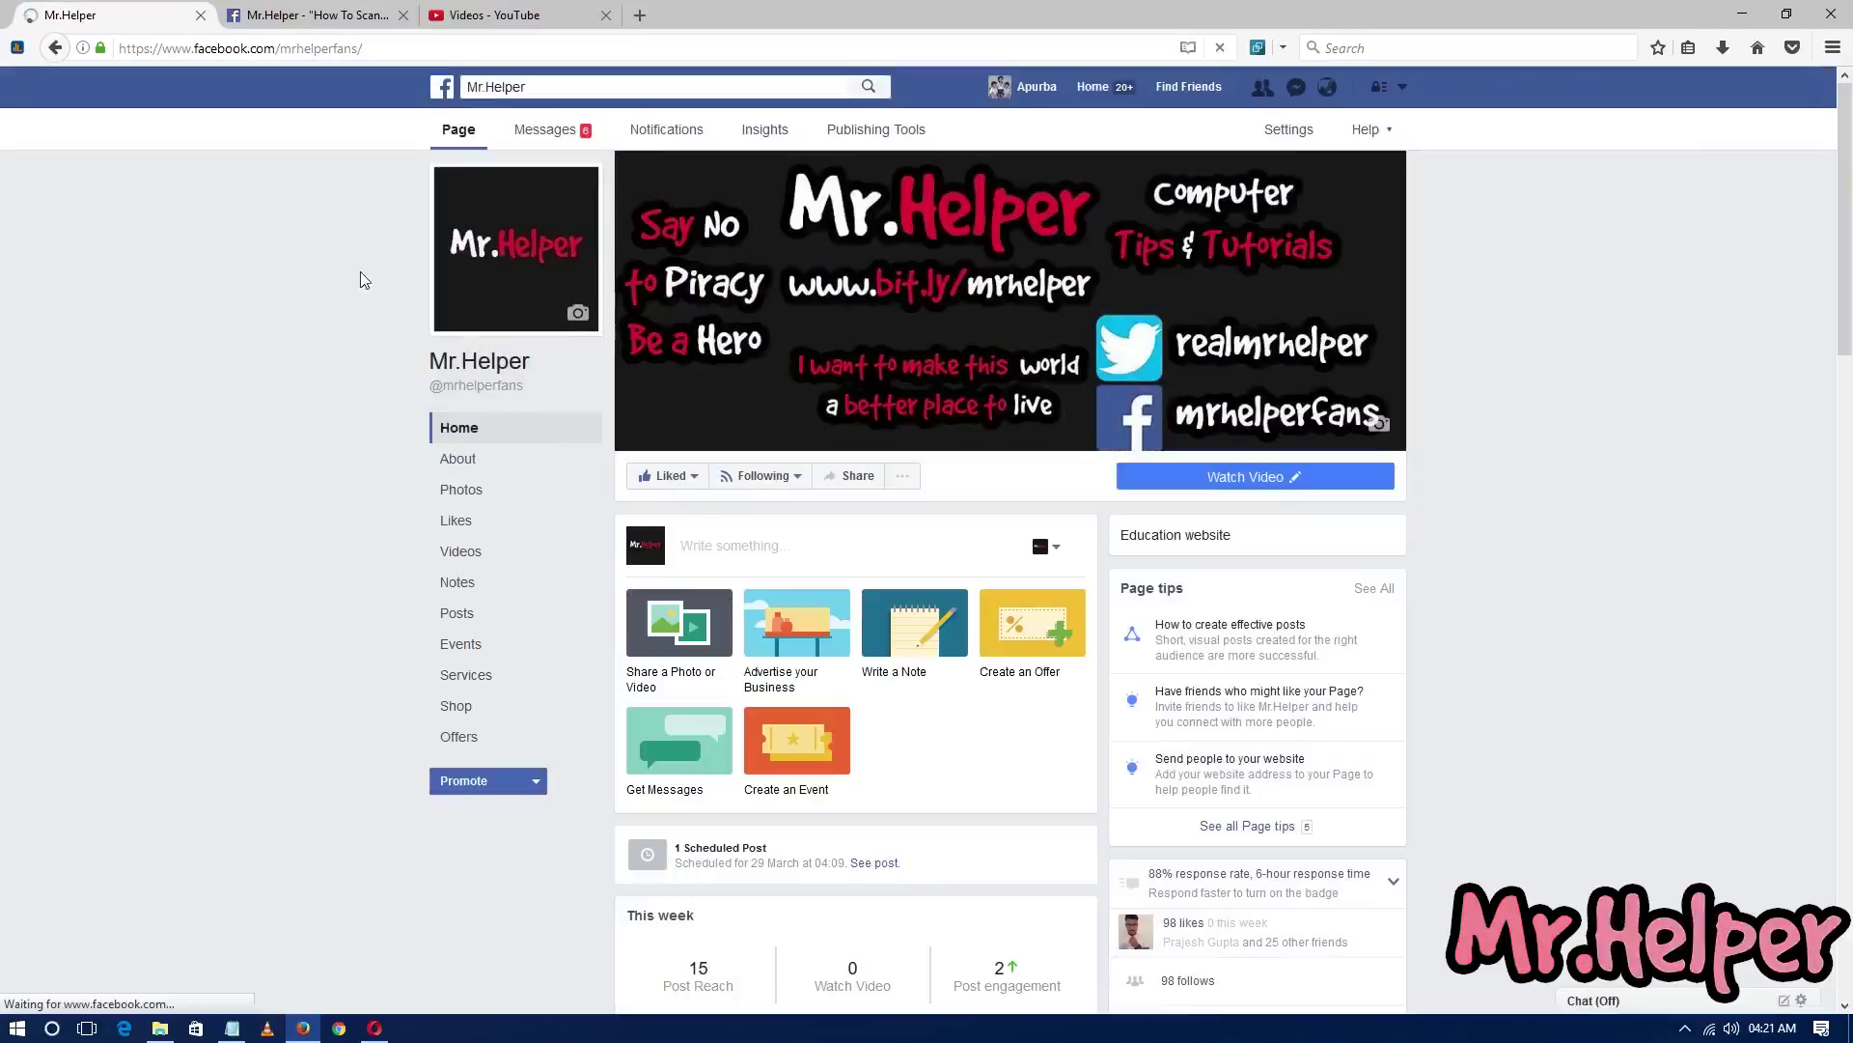
Step: Check the scheduled publishing date of the "How To Scan Virus\Malware Files Online" video in the YouTube Video Manager
{"action": "left_click", "coordinate": [520, 12]}
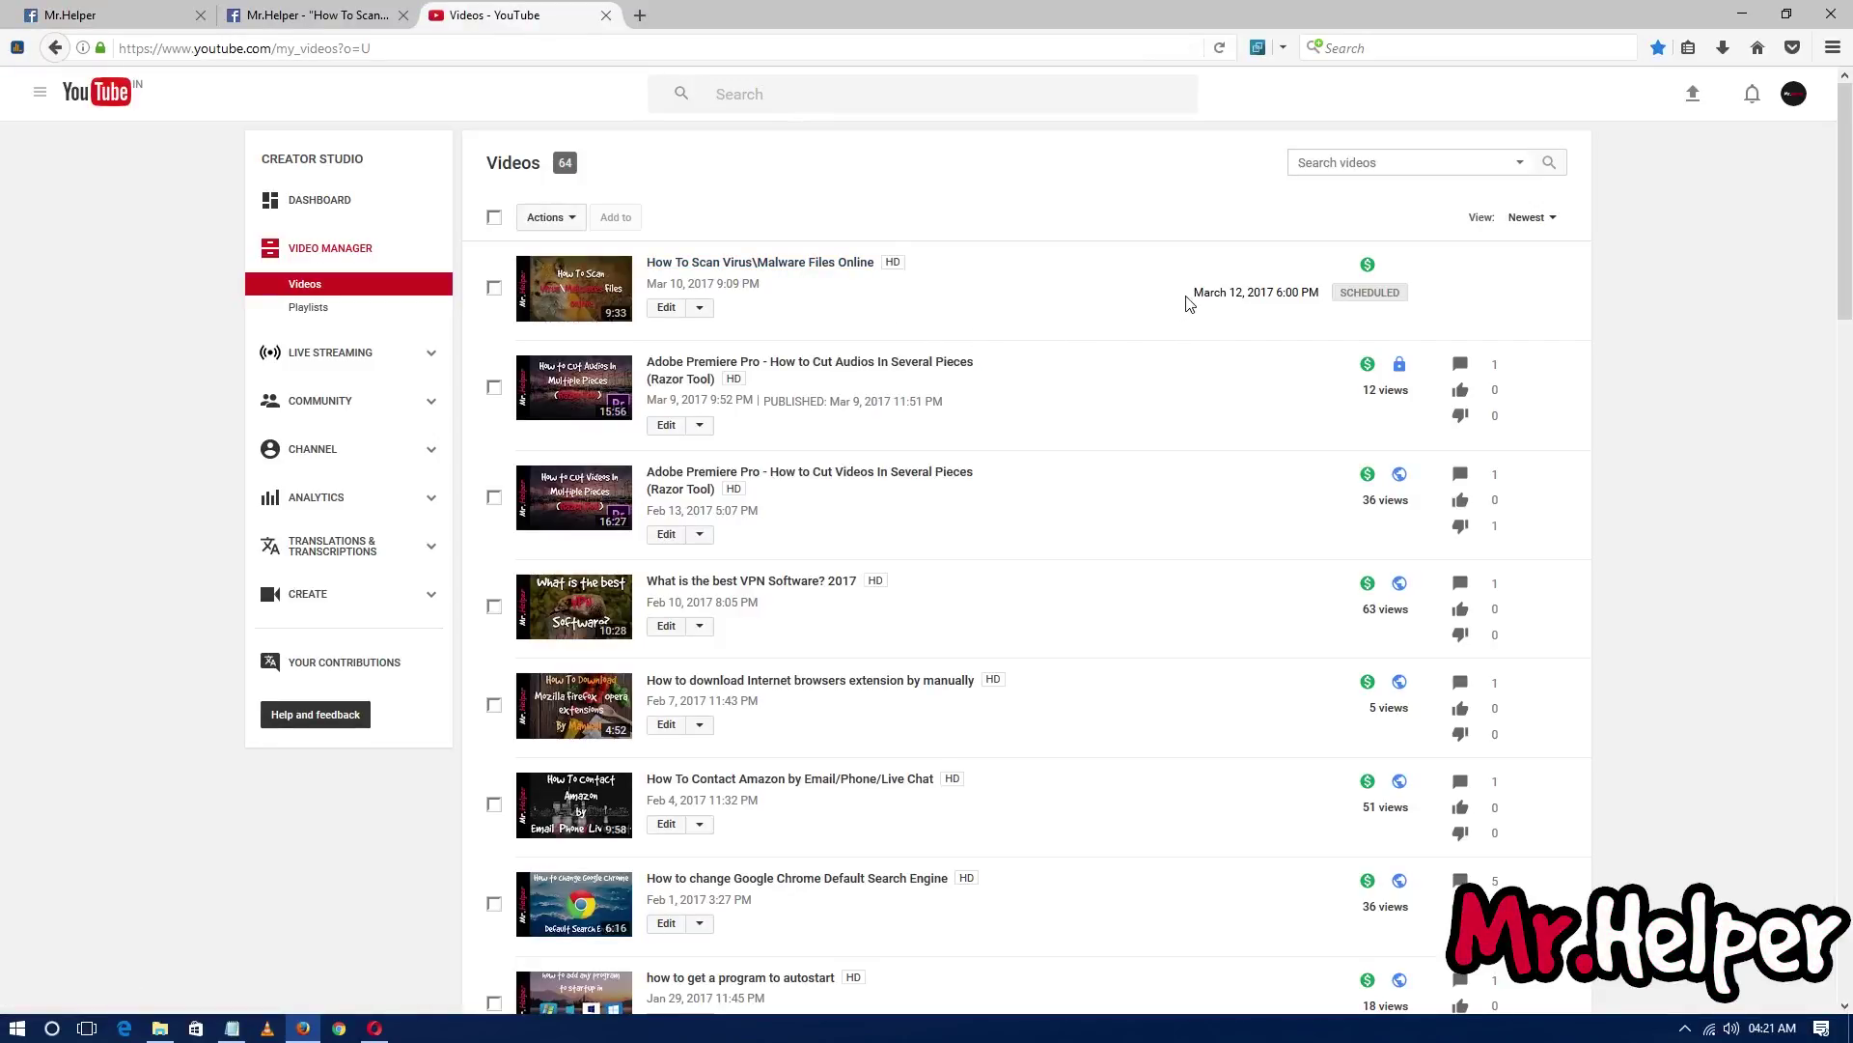
{"action": "left_click_drag", "start_coordinate": [1189, 303], "coordinate": [1330, 294]}
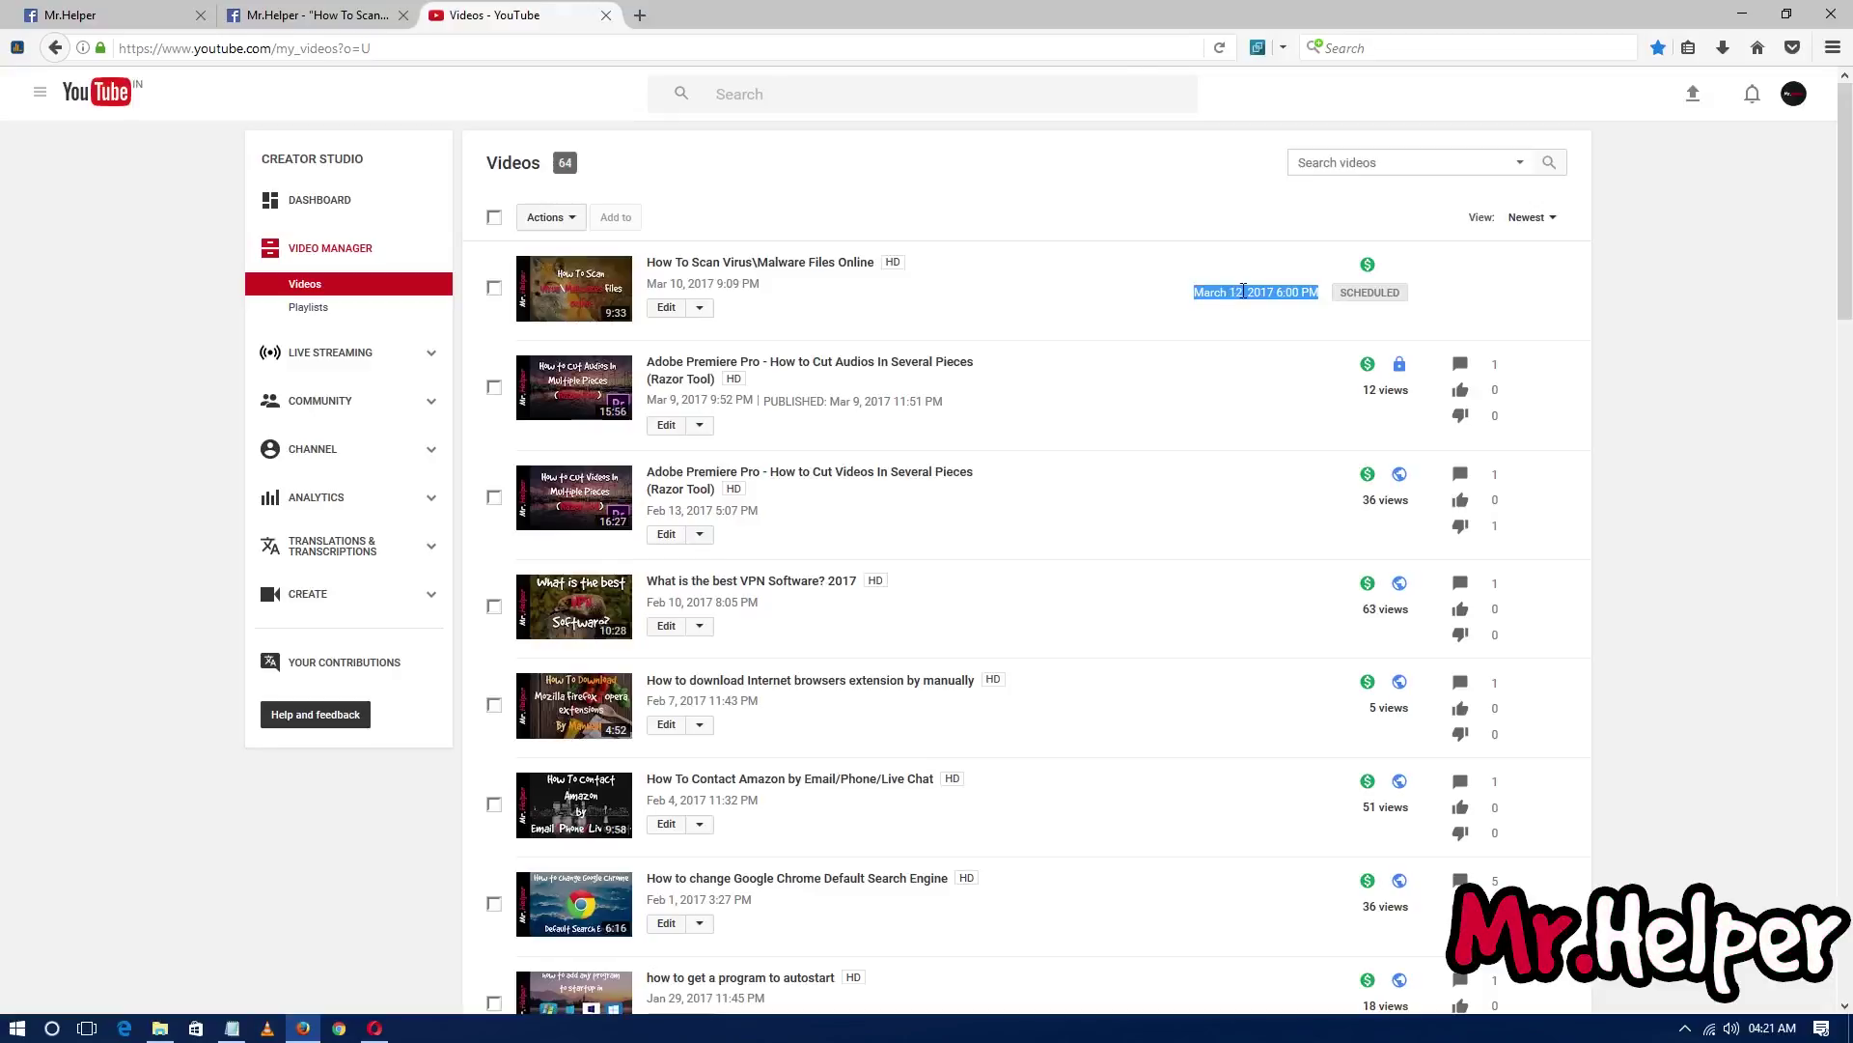
{"action": "left_click", "coordinate": [1223, 289]}
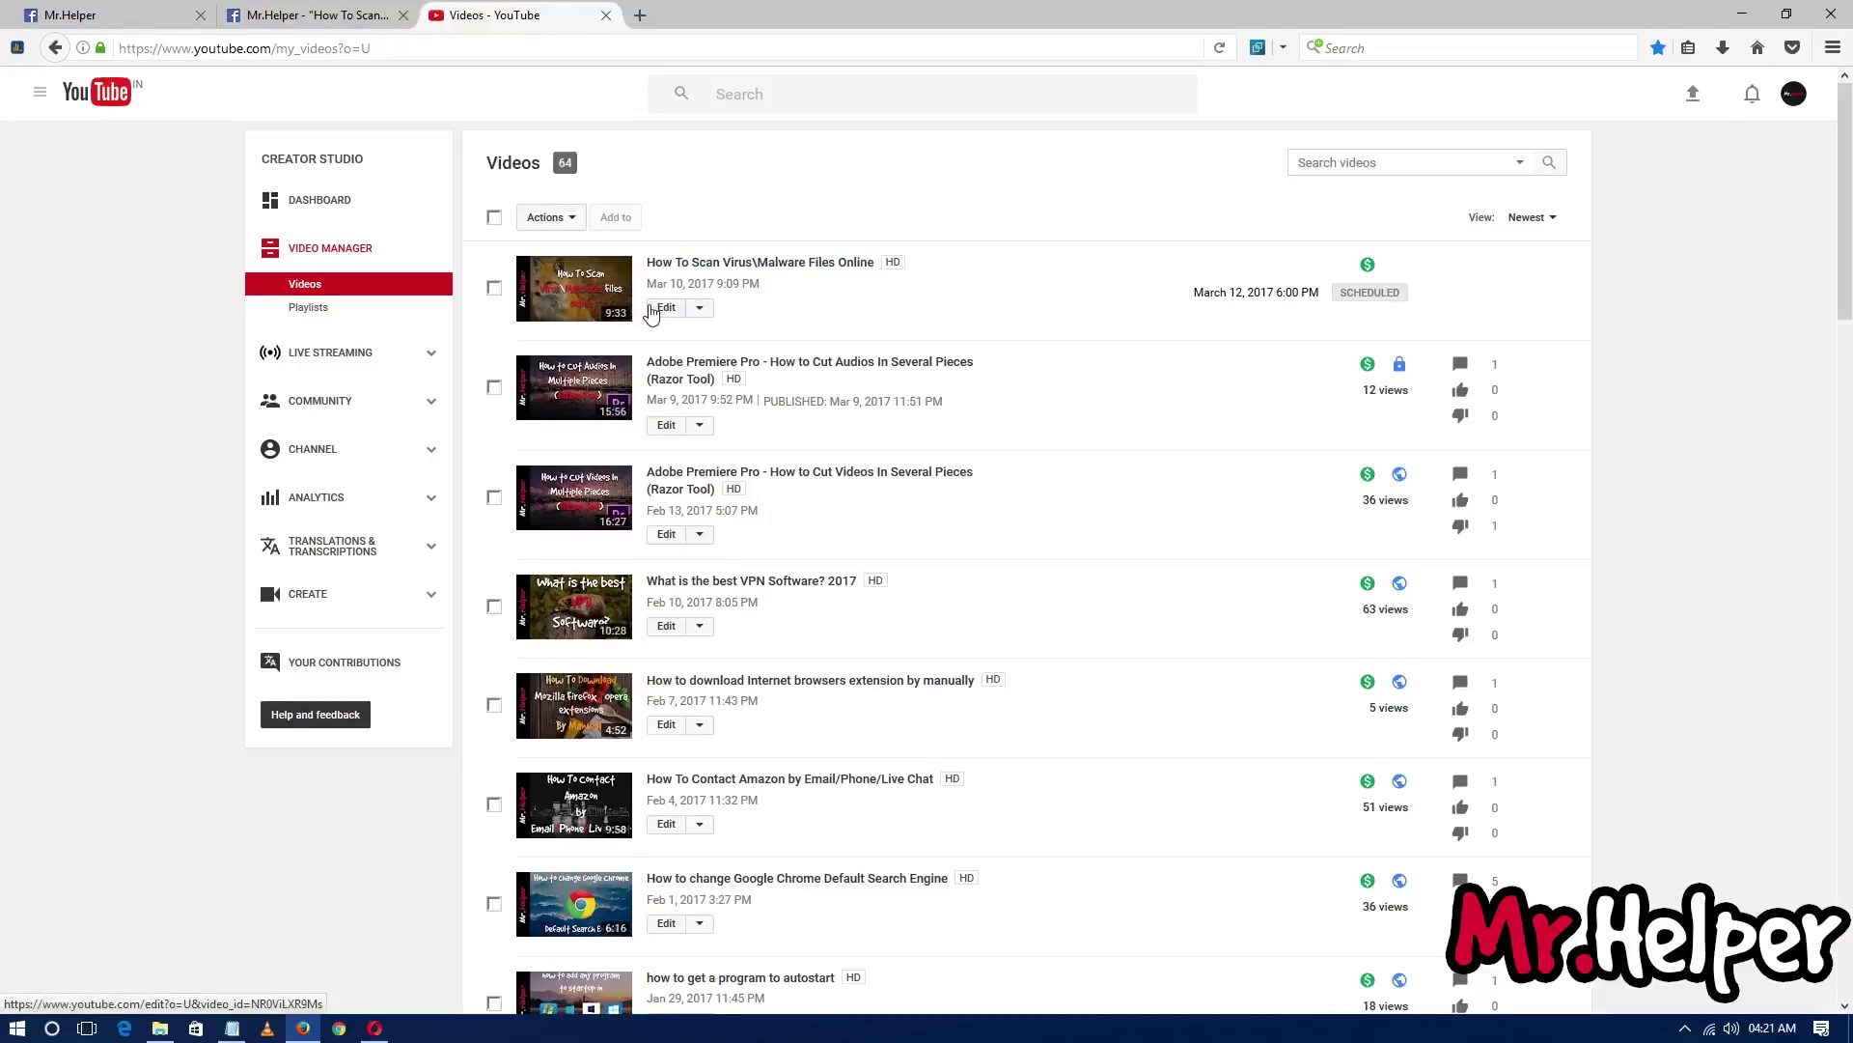
Step: Open the edit page of the "How To Scan Virus\Malware Files Online" video in a new tab and copy its video URL
{"action": "right_click", "coordinate": [652, 311]}
{"action": "left_click", "coordinate": [690, 319]}
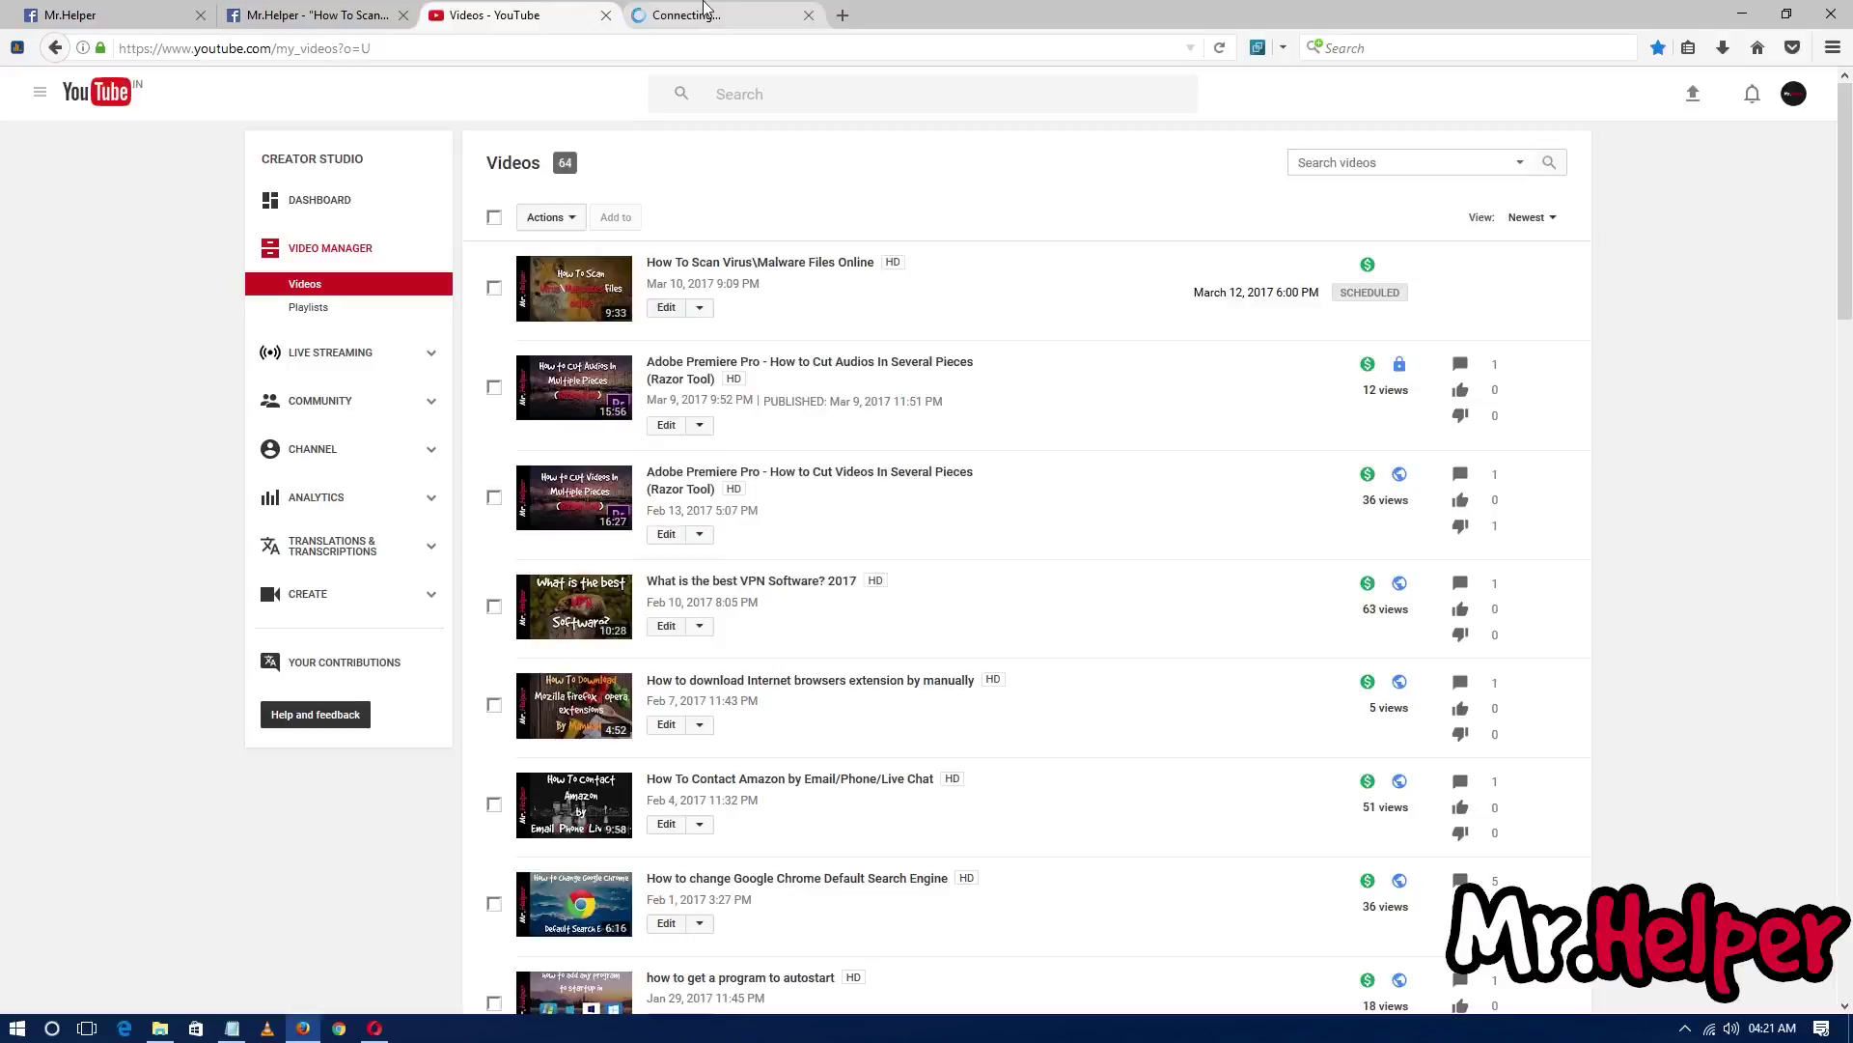
{"action": "left_click", "coordinate": [705, 7]}
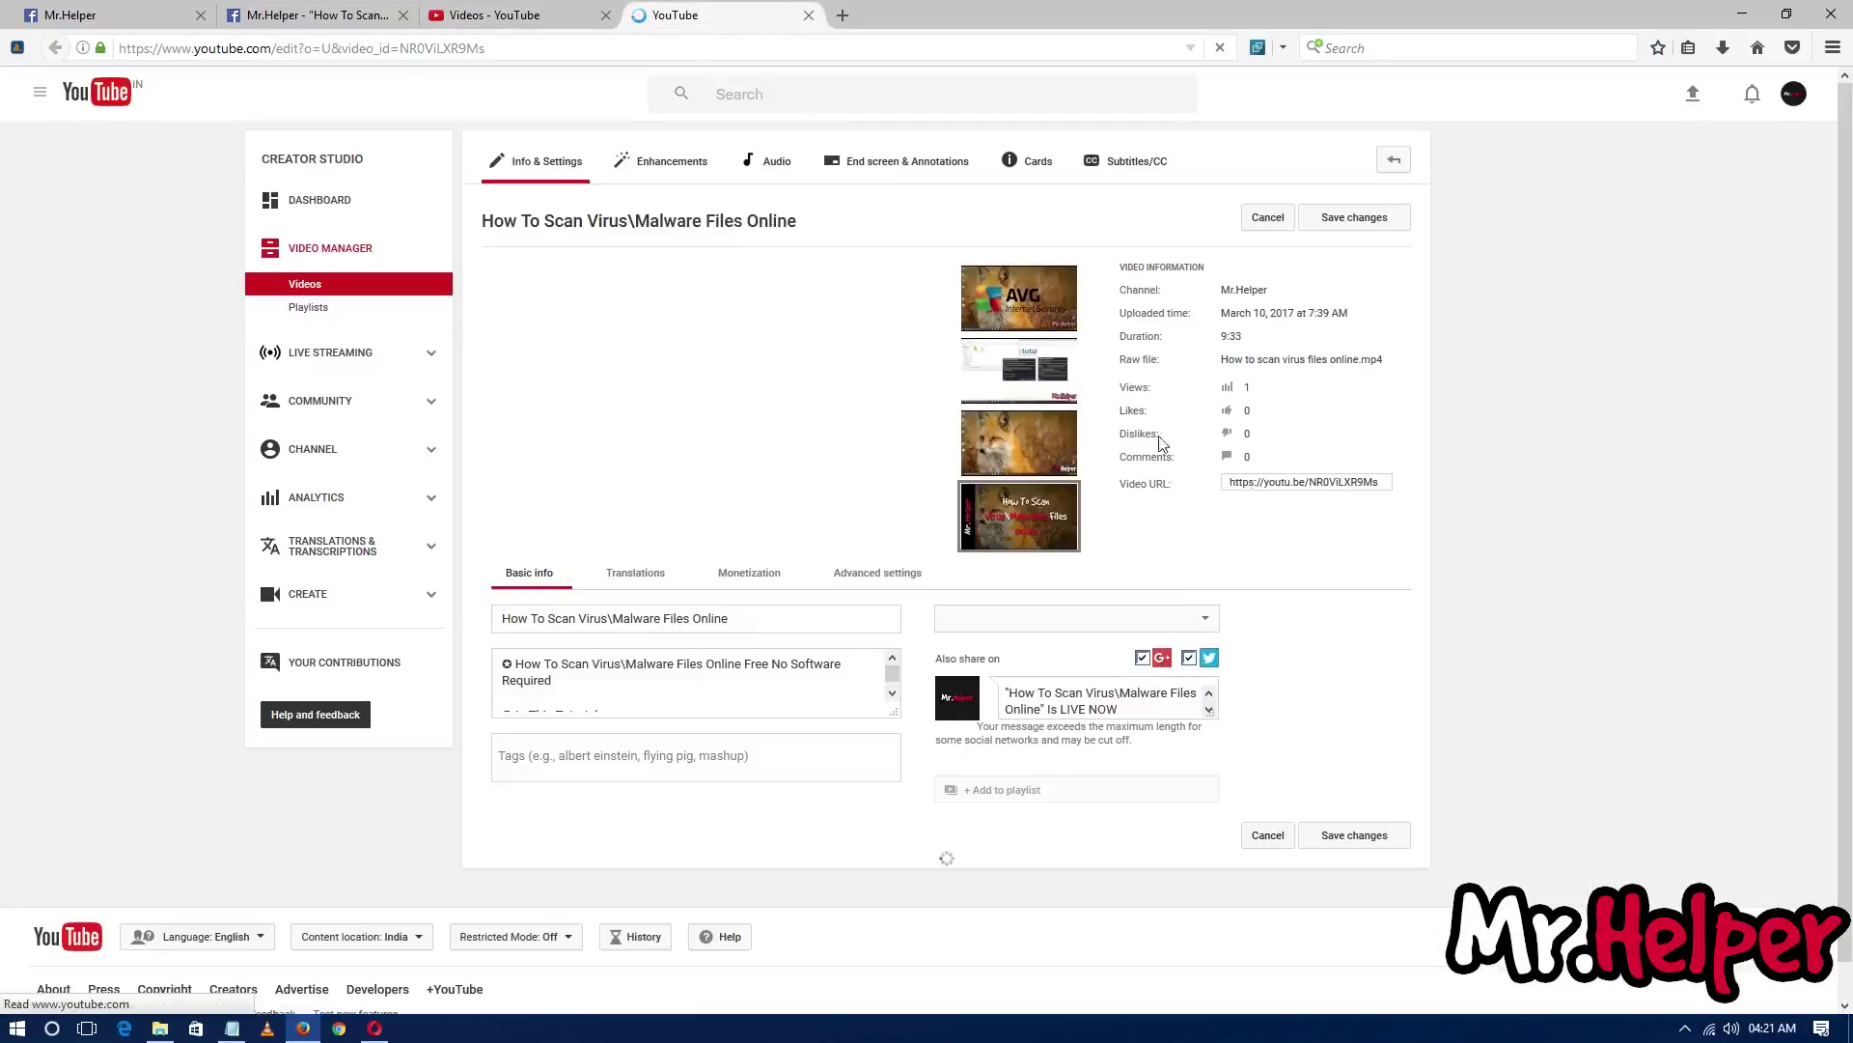
{"action": "left_click", "coordinate": [1302, 483]}
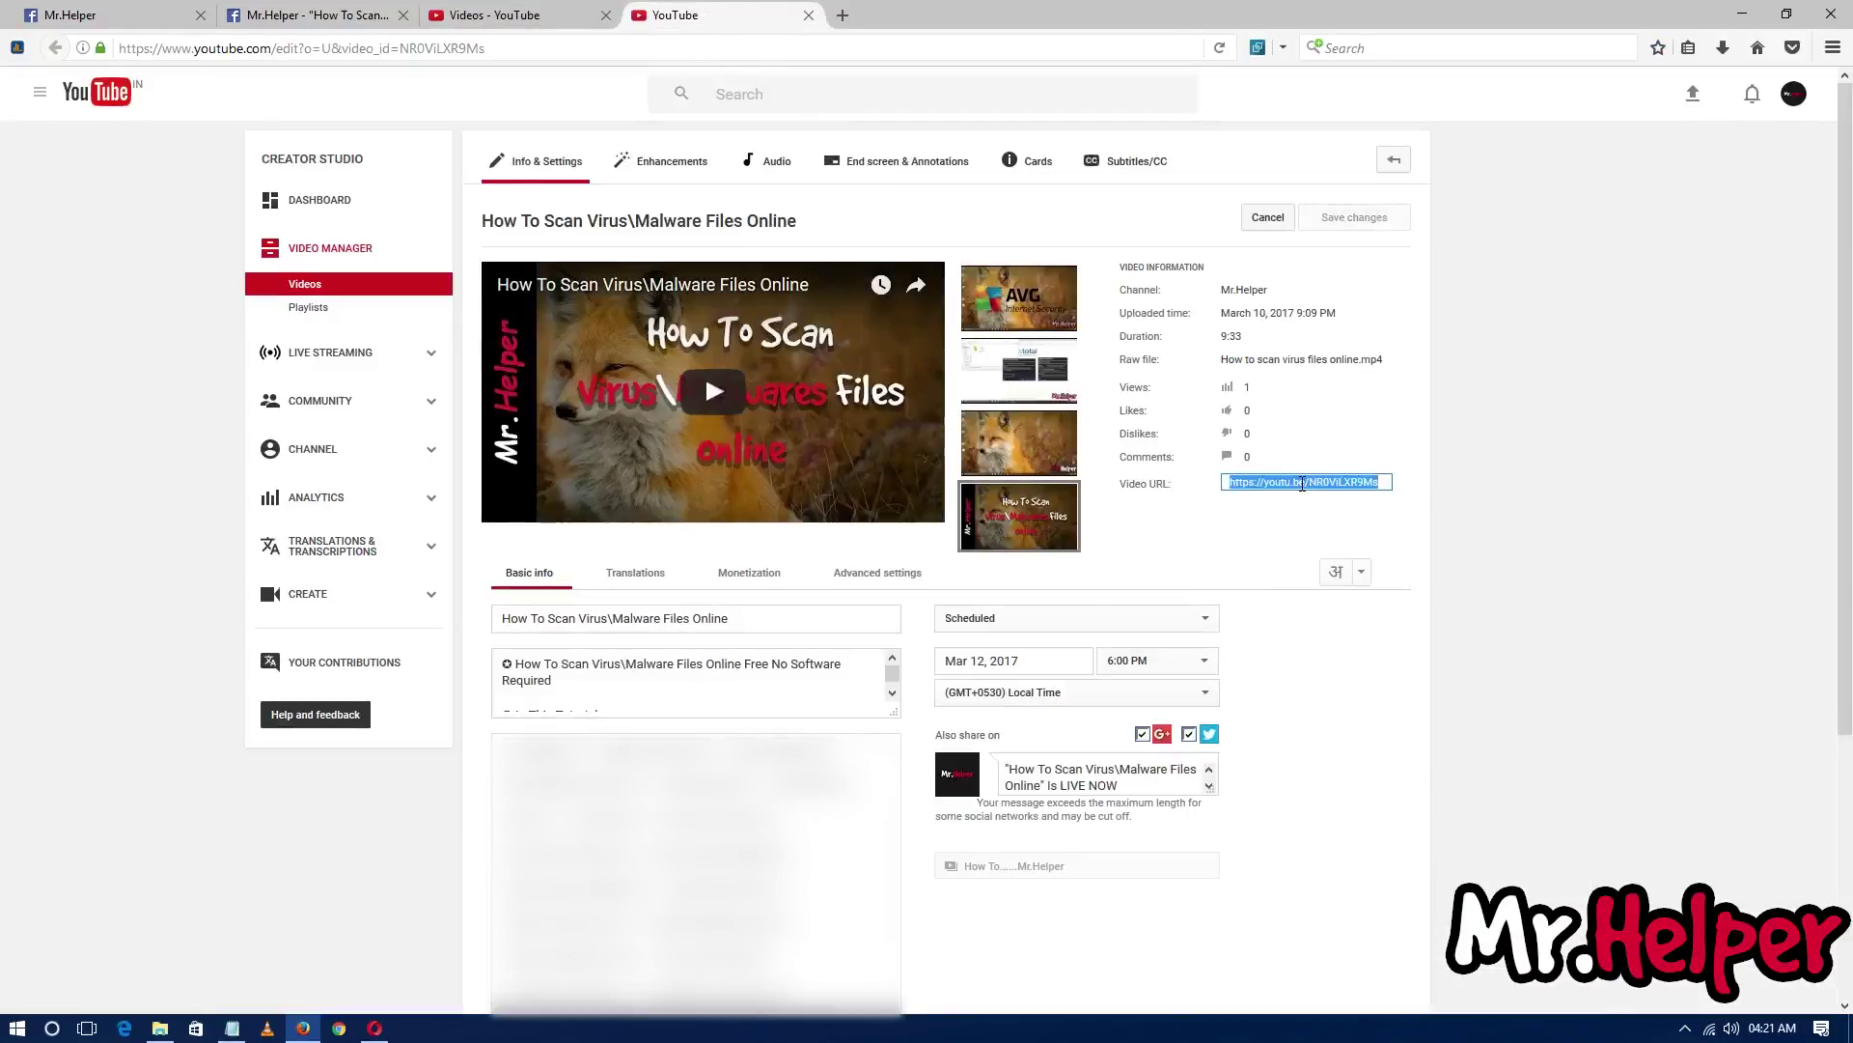
{"action": "right_click", "coordinate": [1302, 484]}
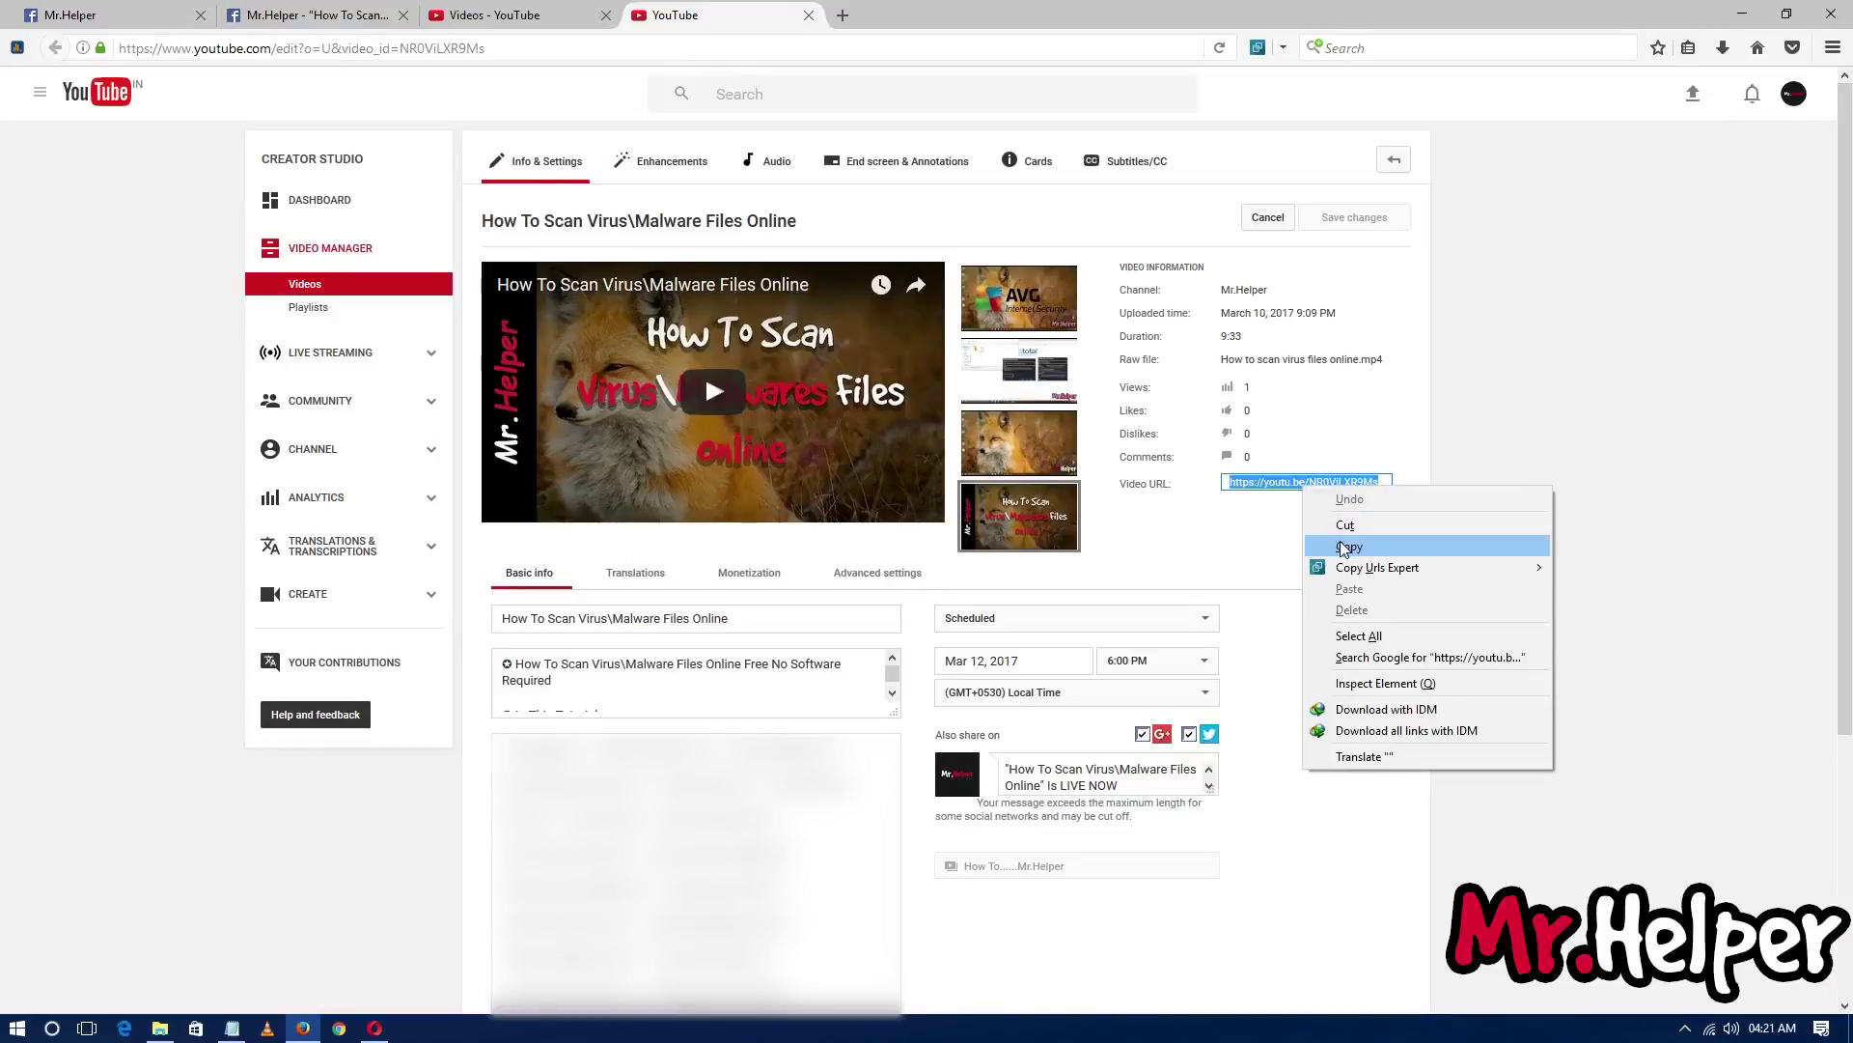
{"action": "left_click", "coordinate": [1344, 548]}
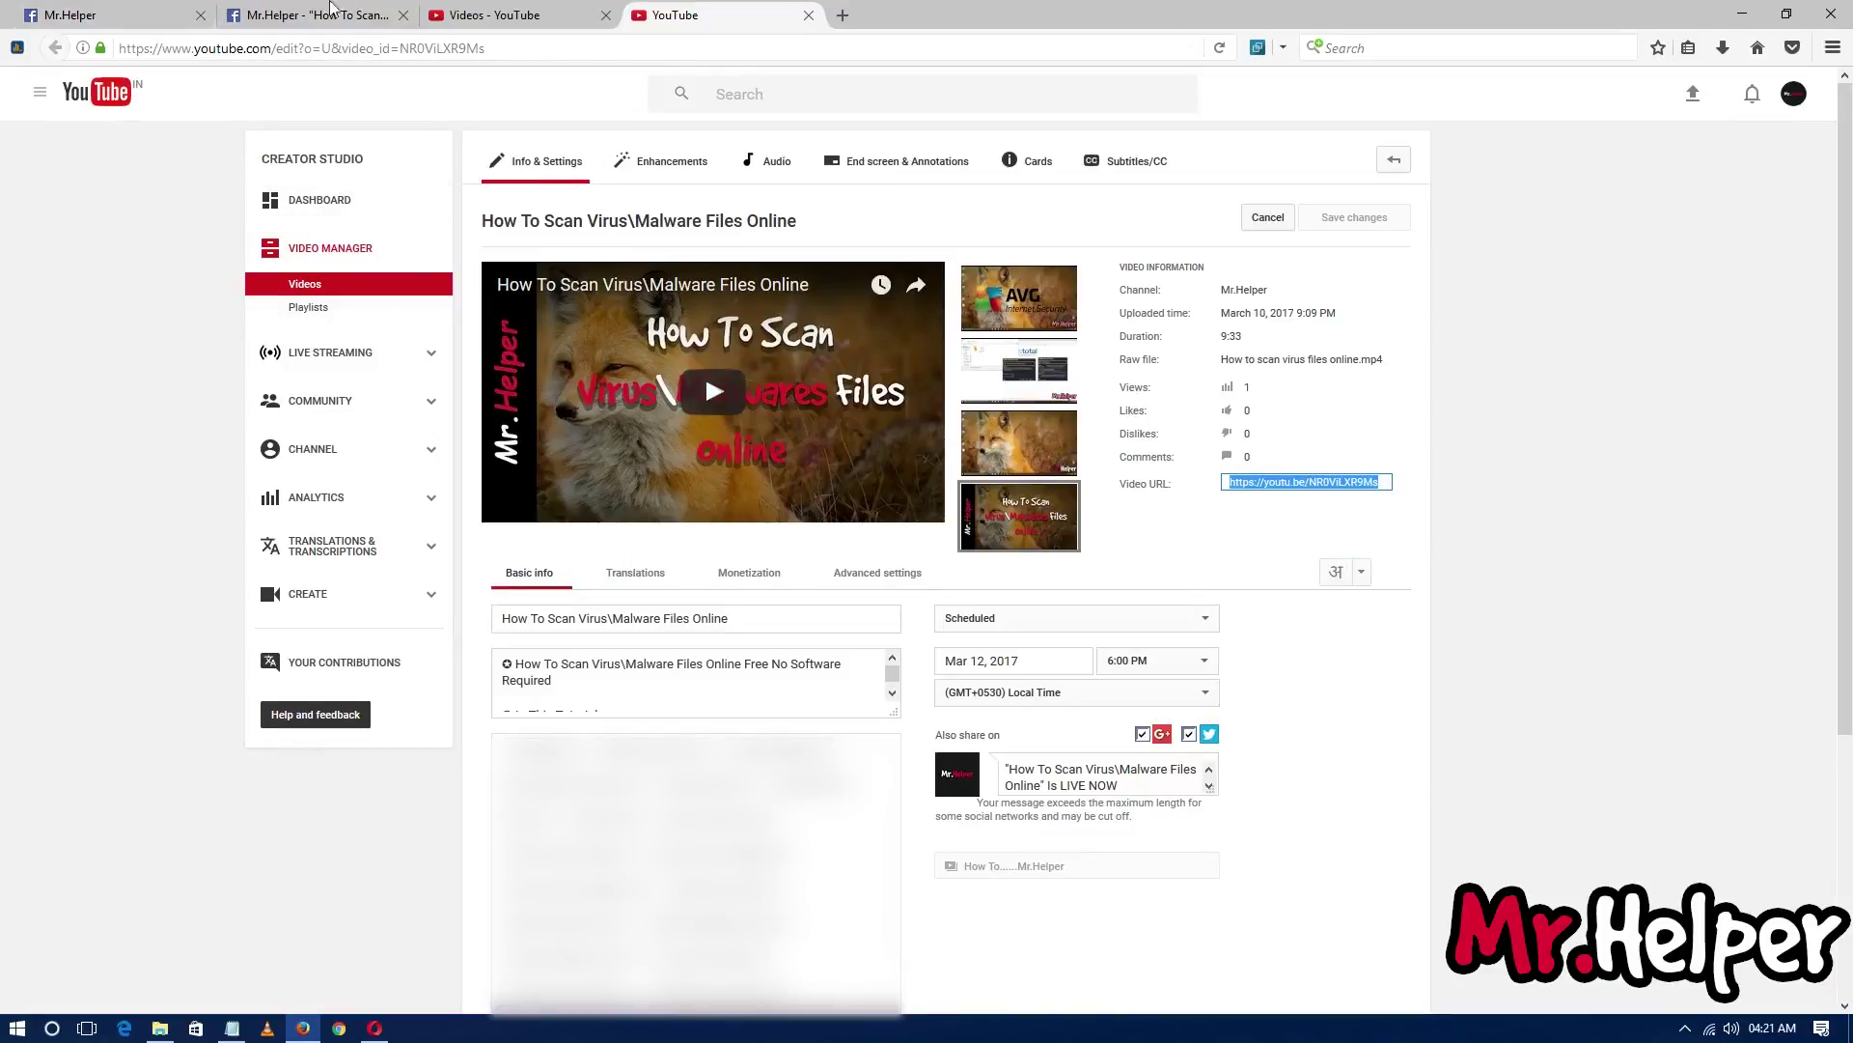
{"action": "left_click", "coordinate": [106, 15]}
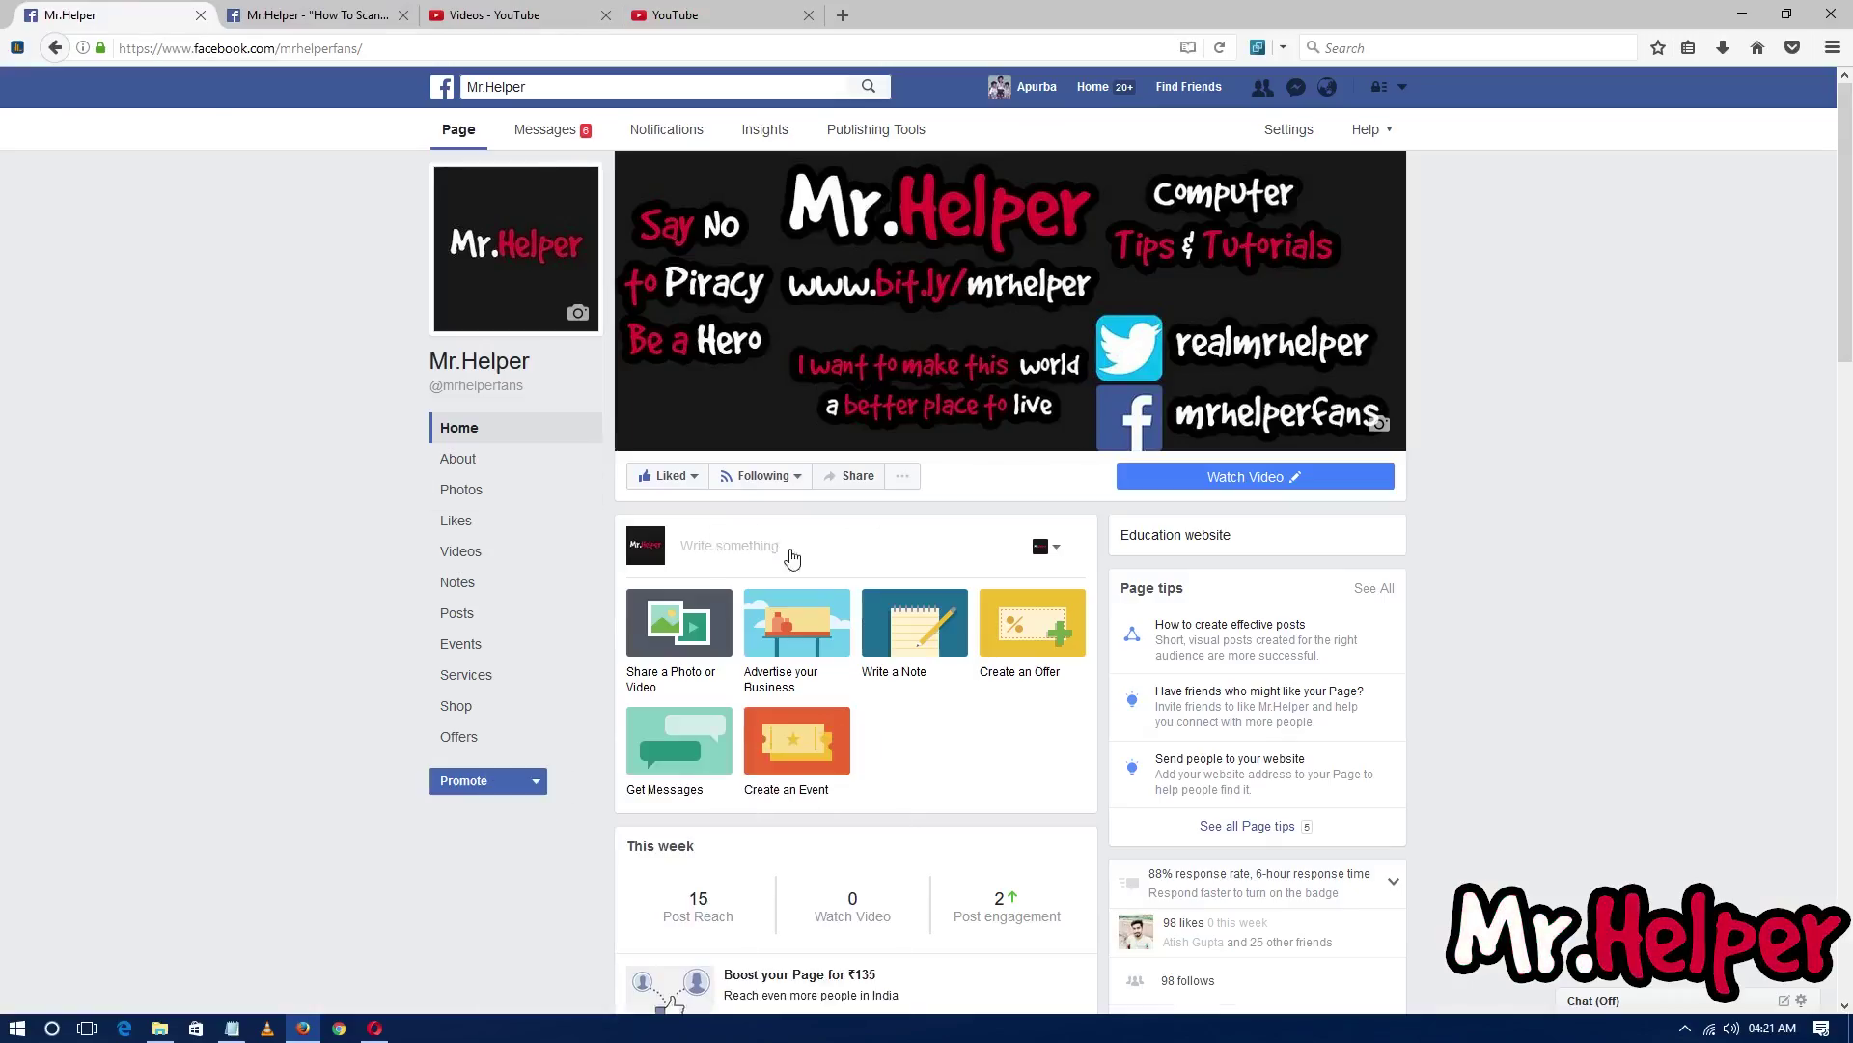
{"action": "left_click", "coordinate": [789, 553]}
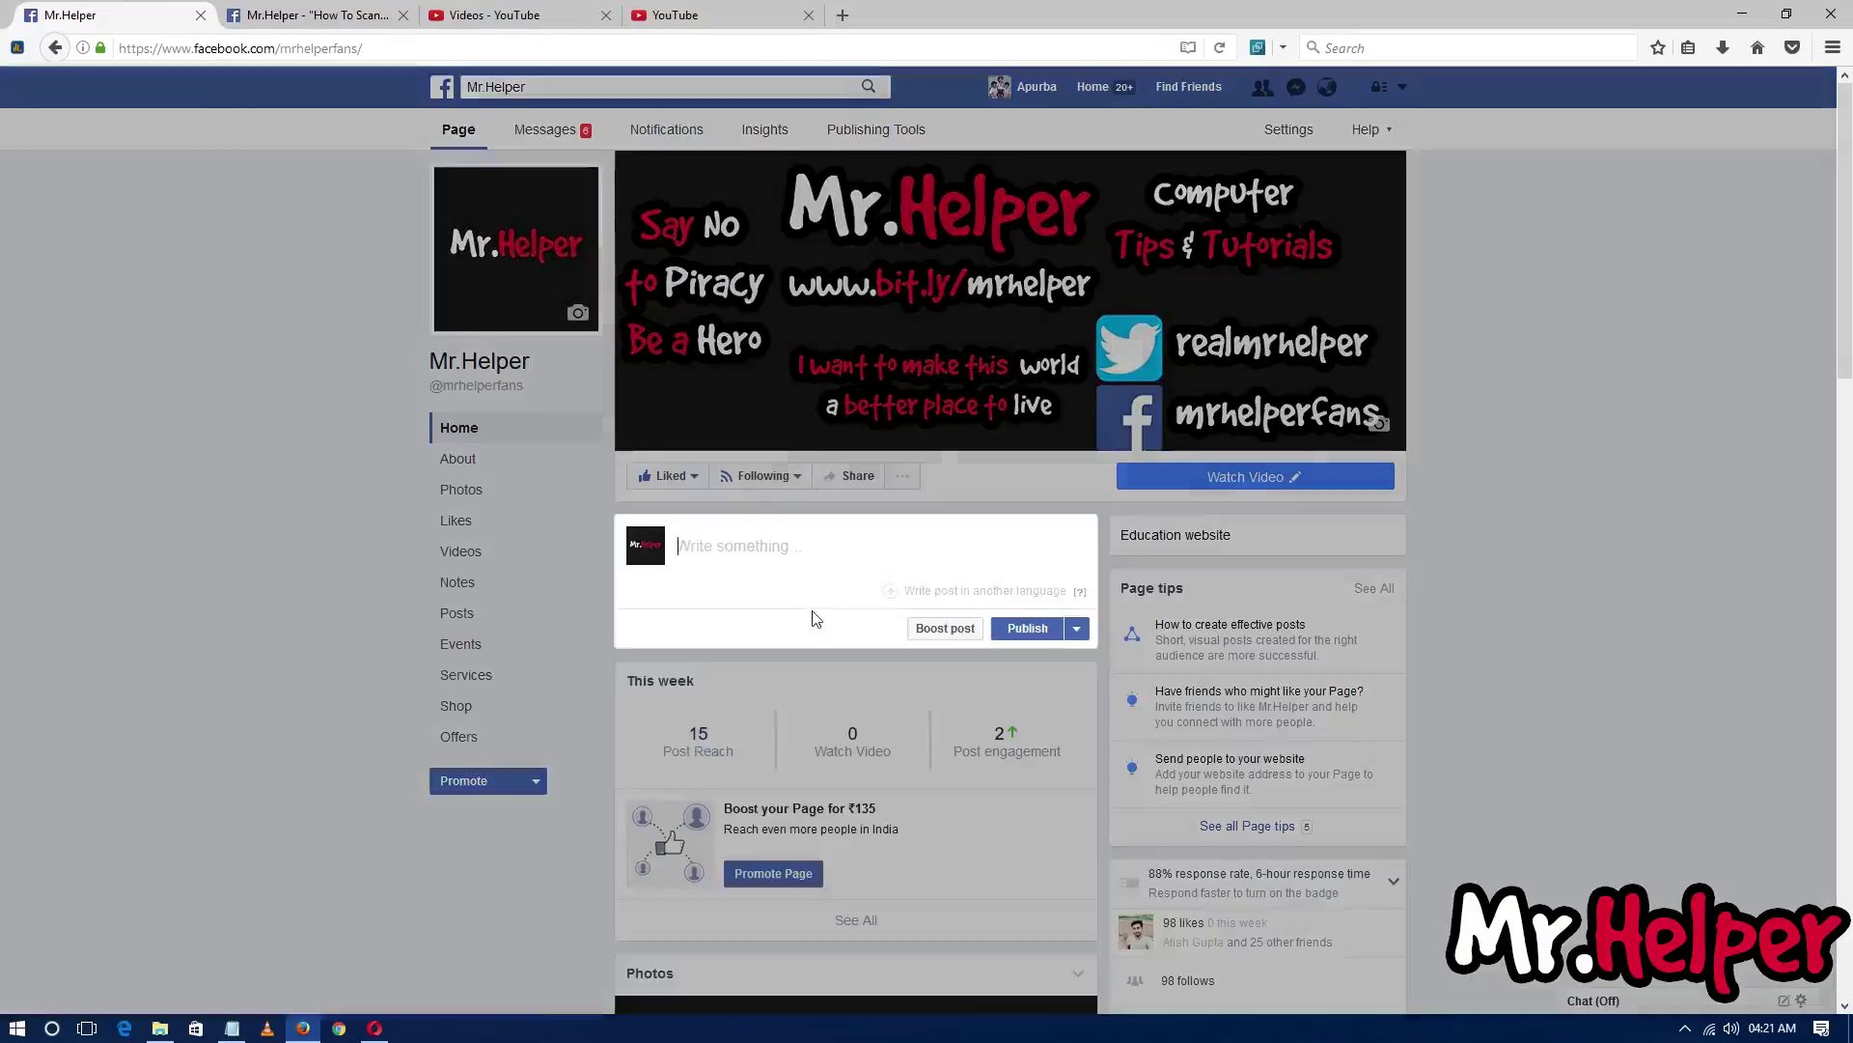
{"action": "key", "text": "ctrl+v"}
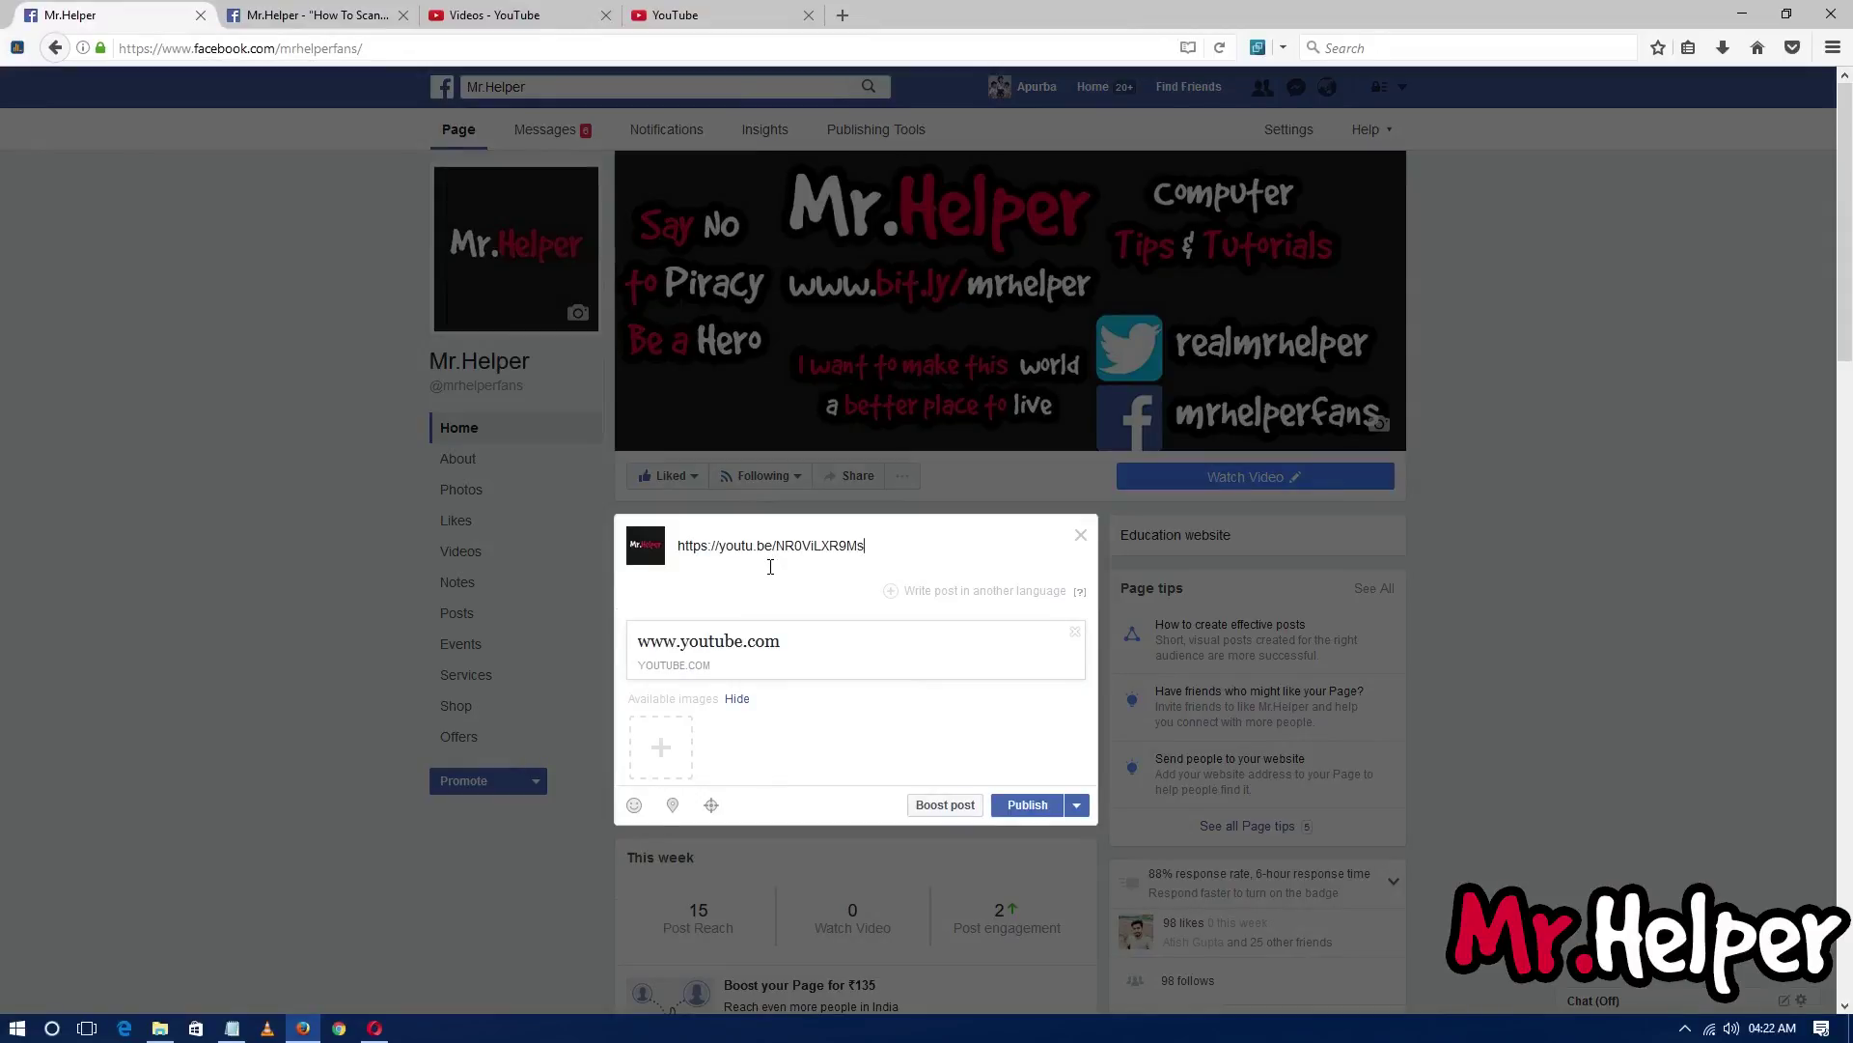
Step: Upload "How To Scan VirusMalware Files Online Thumbnail.jpg" from the Project 59 folder as the link preview image of the post
{"action": "left_click", "coordinate": [672, 768]}
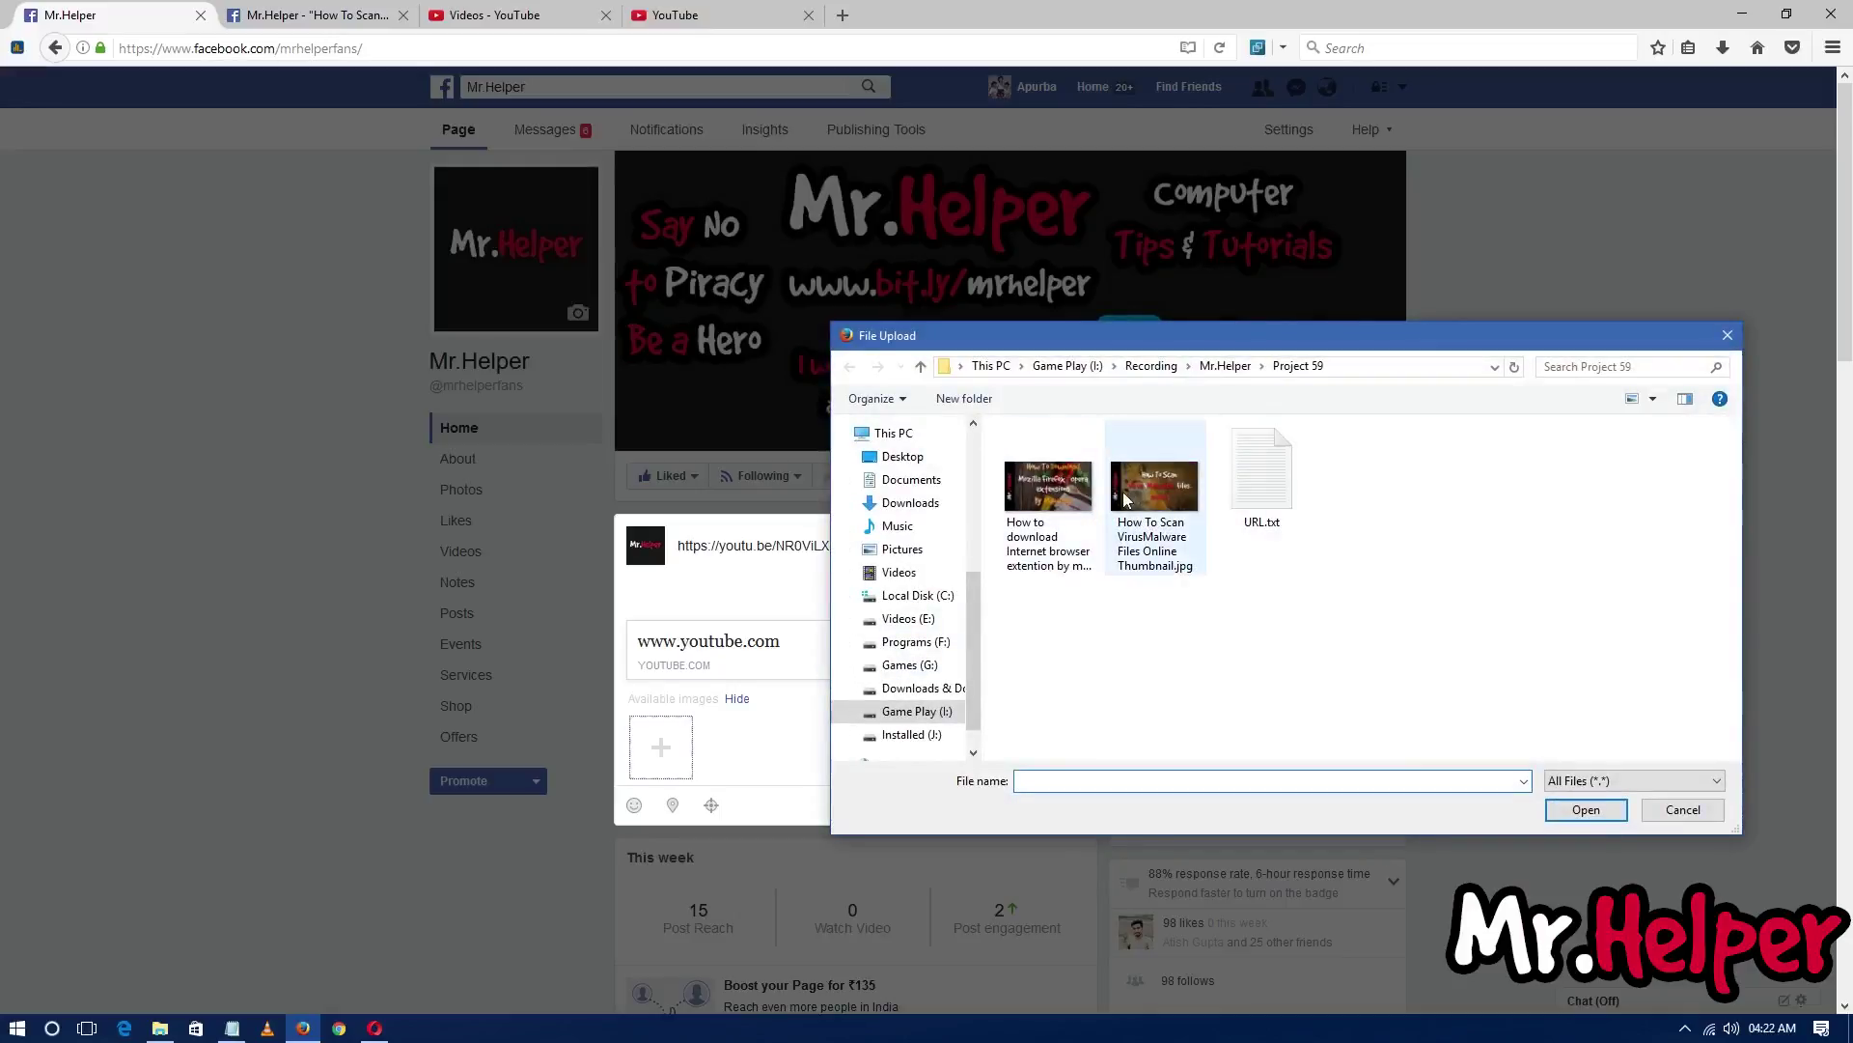
{"action": "double_click", "coordinate": [1135, 500]}
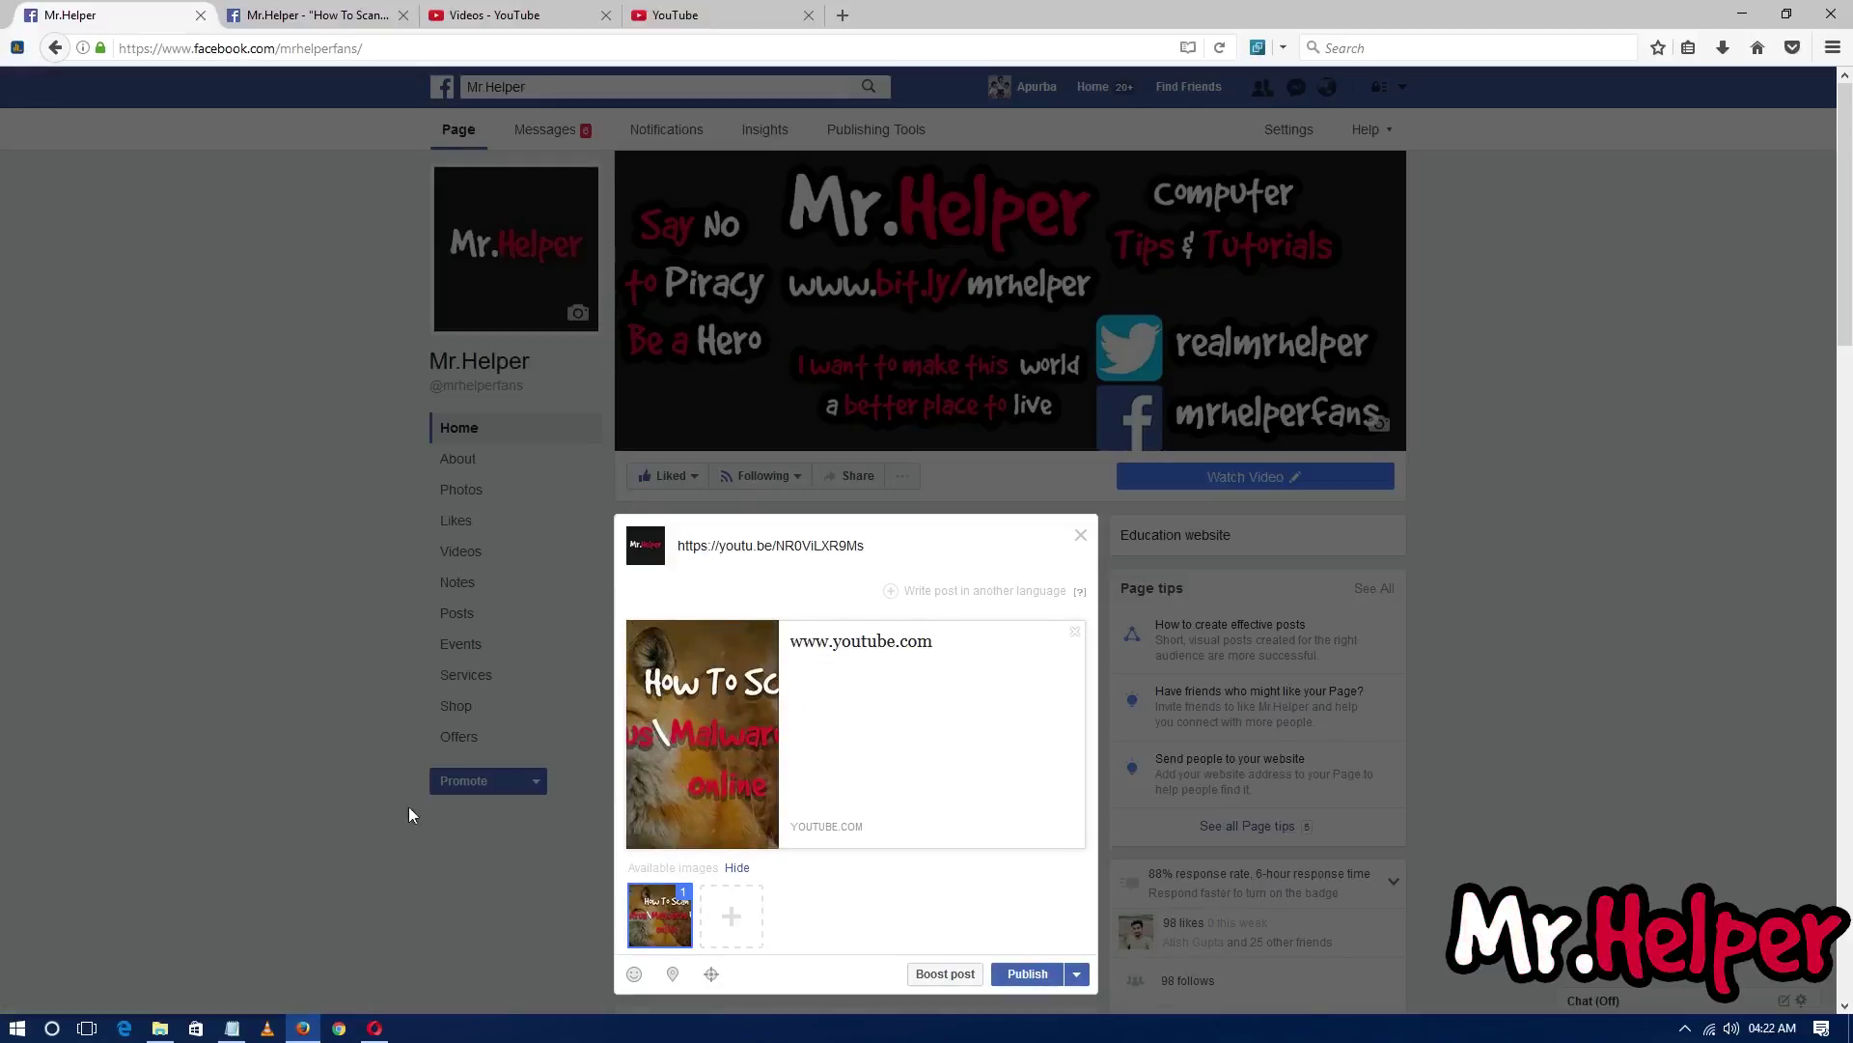
Step: Copy the title "How To Scan Virus\Malware Files Online" from URL.txt and replace both the post text and the link preview title with it
{"action": "left_click", "coordinate": [233, 1025]}
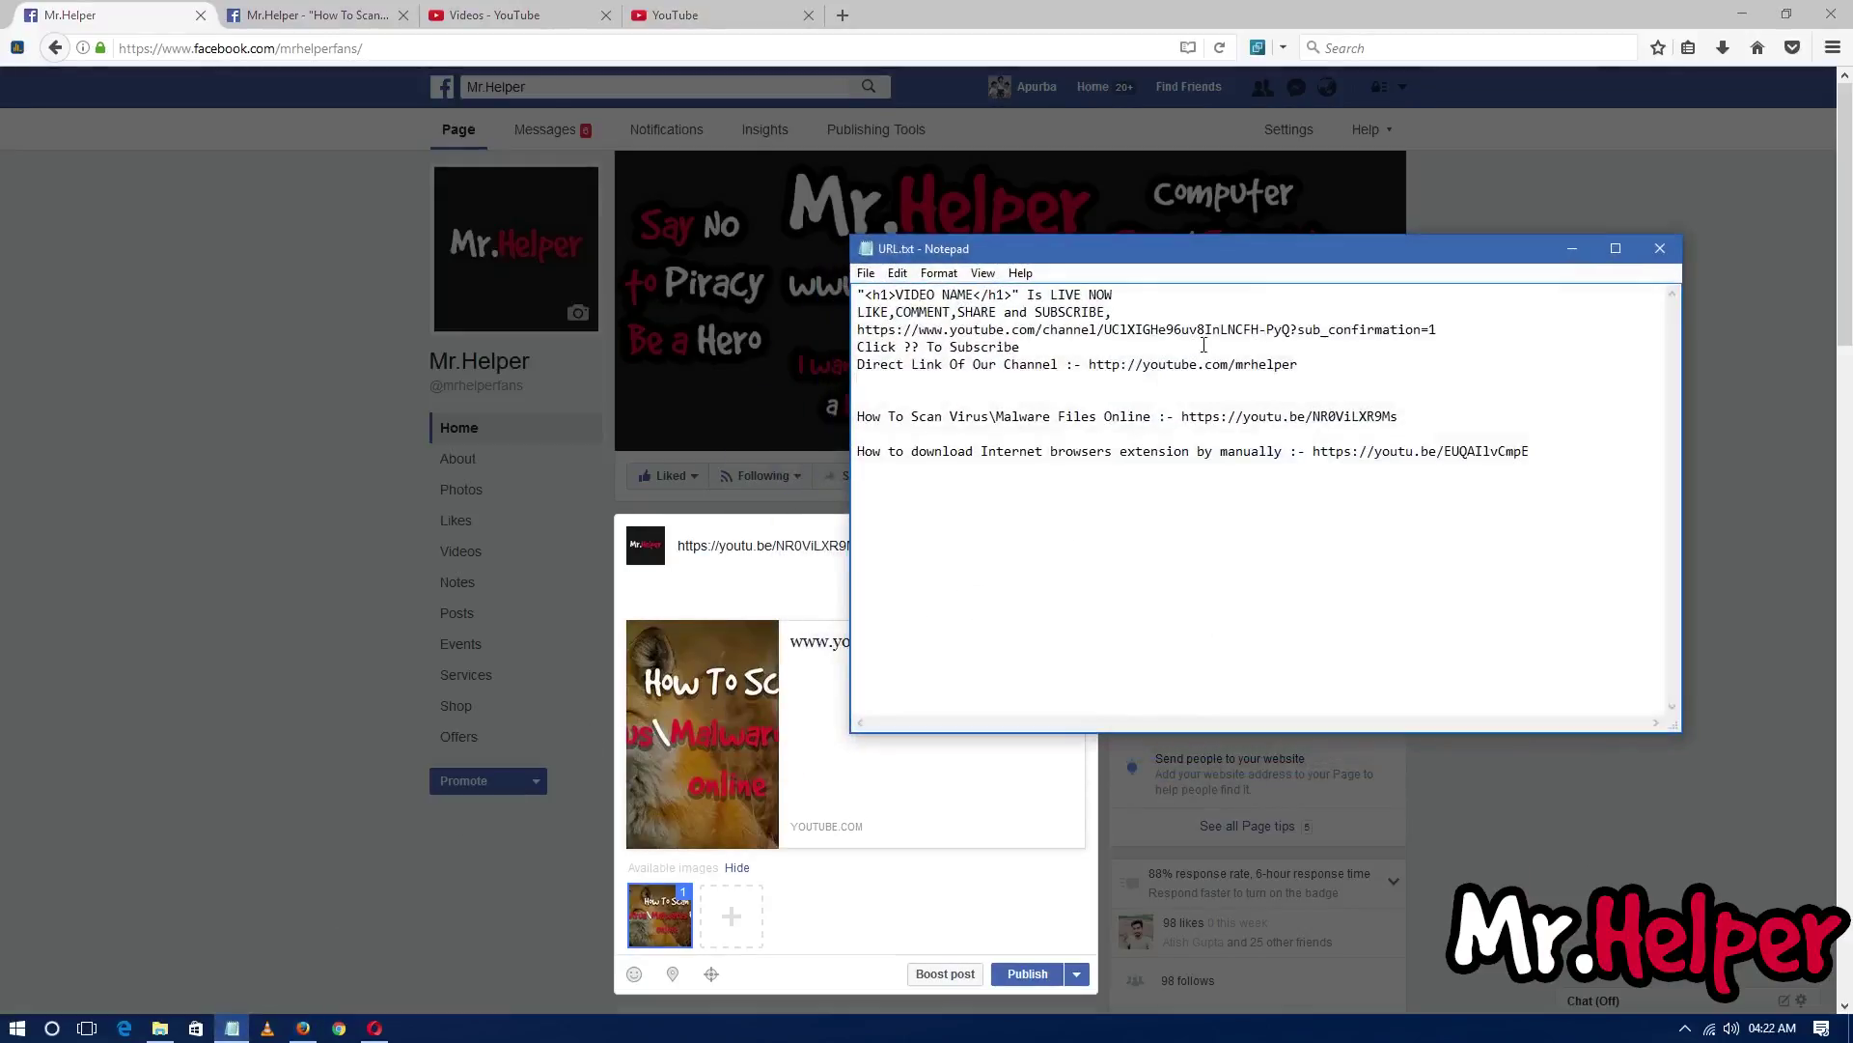
{"action": "left_click_drag", "start_coordinate": [1155, 416], "coordinate": [848, 418]}
{"action": "key", "text": "ctrl+c"}
{"action": "left_click", "coordinate": [763, 560]}
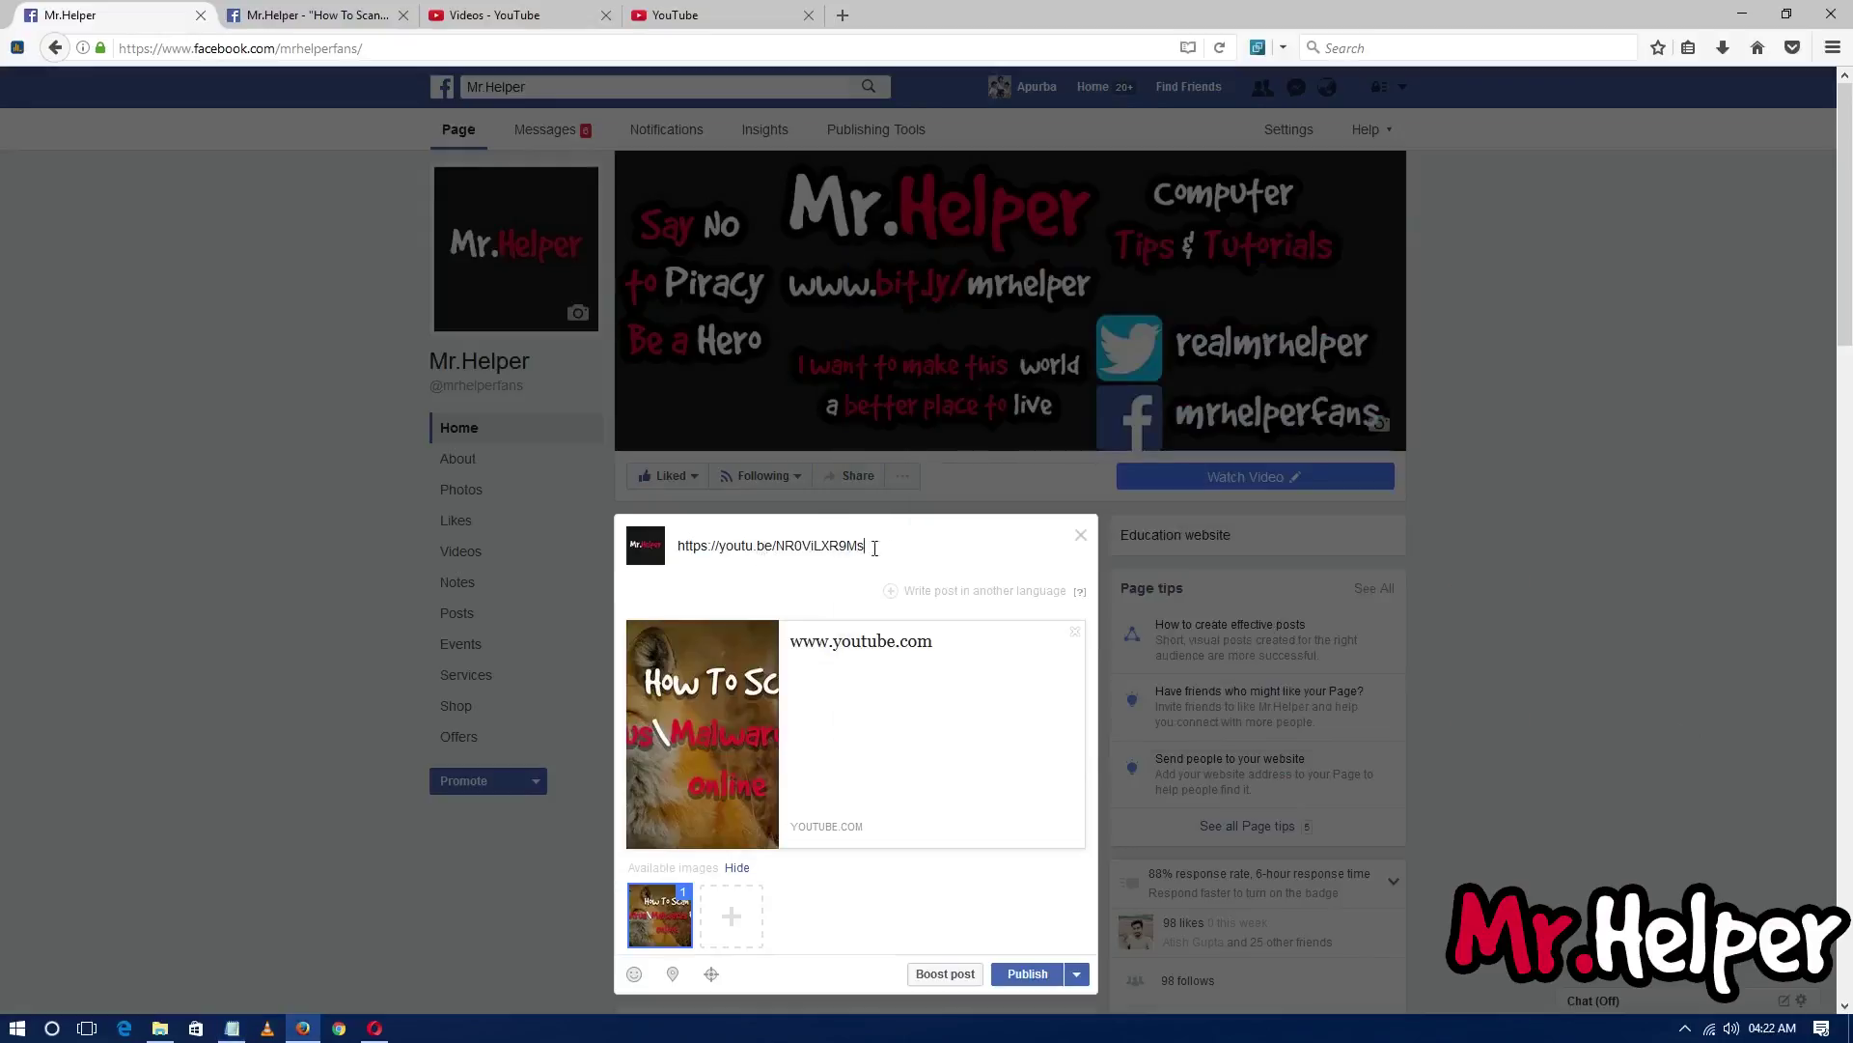
{"action": "key", "text": "ctrl+a"}
{"action": "key", "text": "ctrl+v"}
{"action": "left_click", "coordinate": [835, 649]}
{"action": "key", "text": "ctrl+a"}
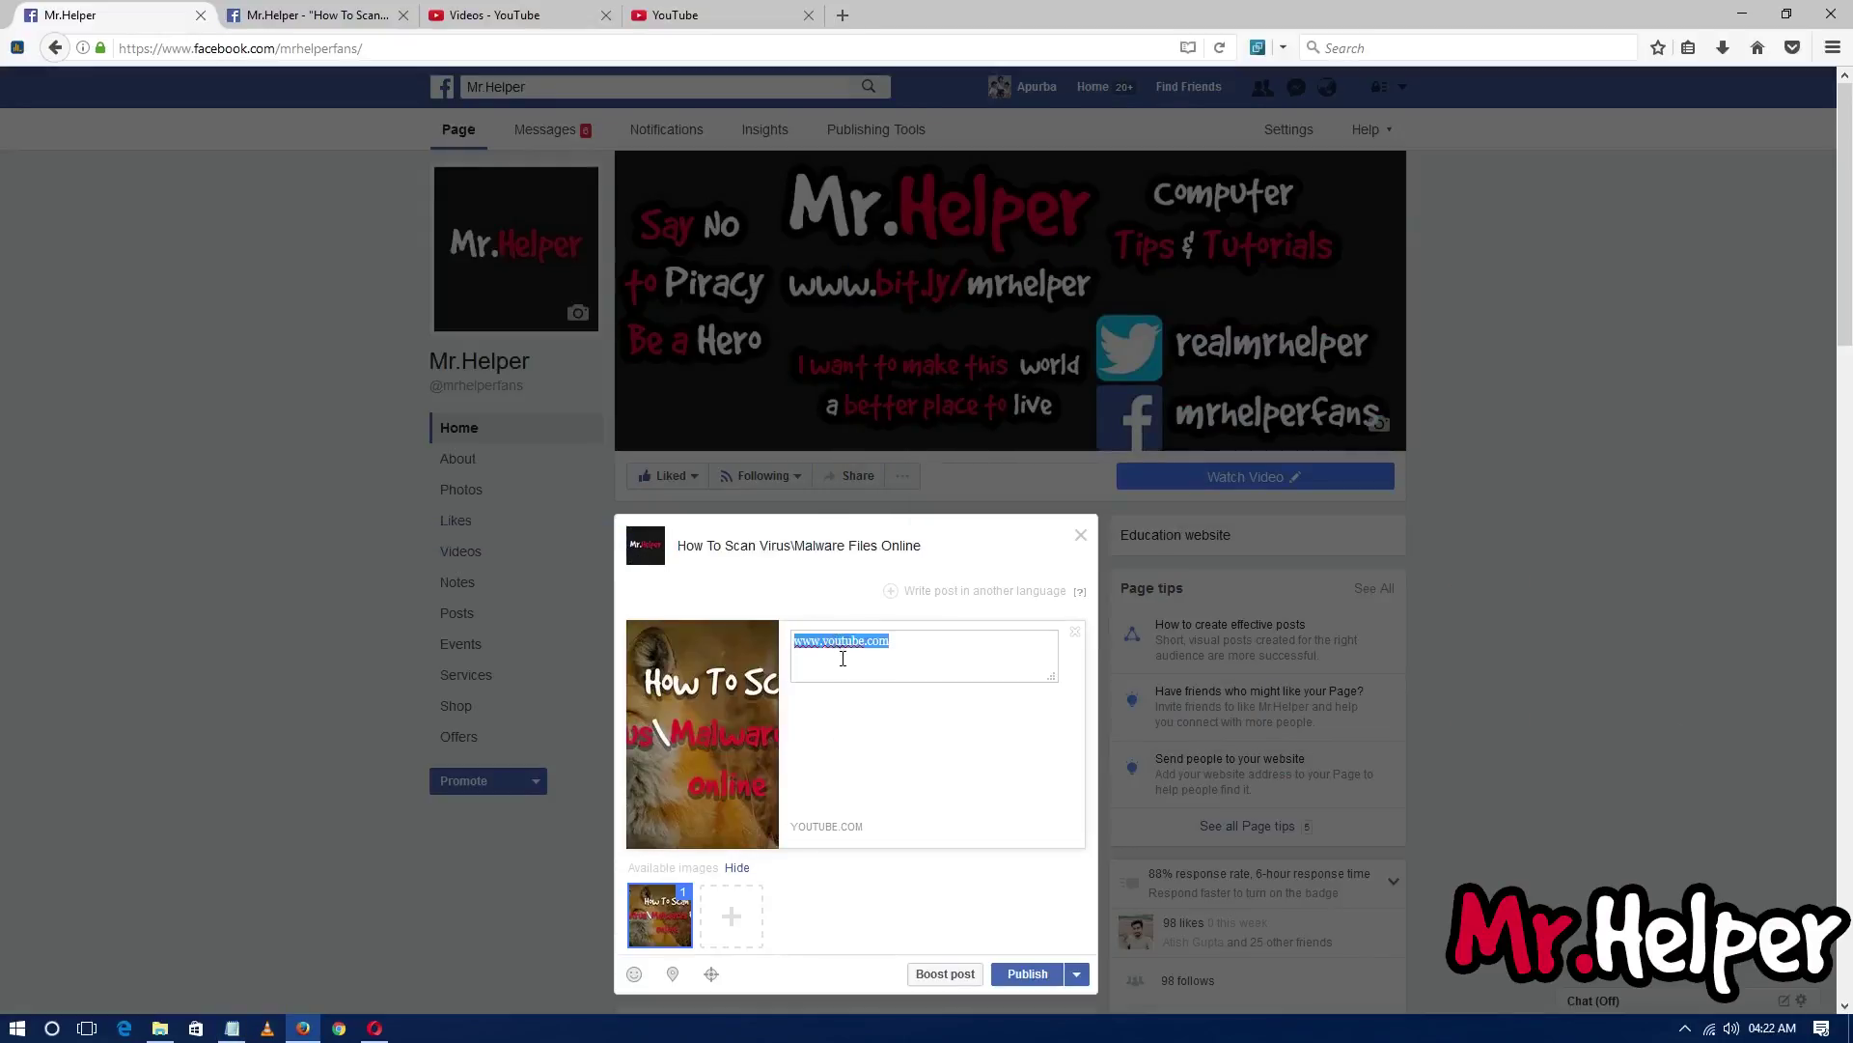
{"action": "key", "text": "ctrl+v"}
Step: Replace the video name placeholder in URL.txt with the copied title, and replace the post text with the full LIVE NOW announcement block
{"action": "left_click", "coordinate": [232, 1029]}
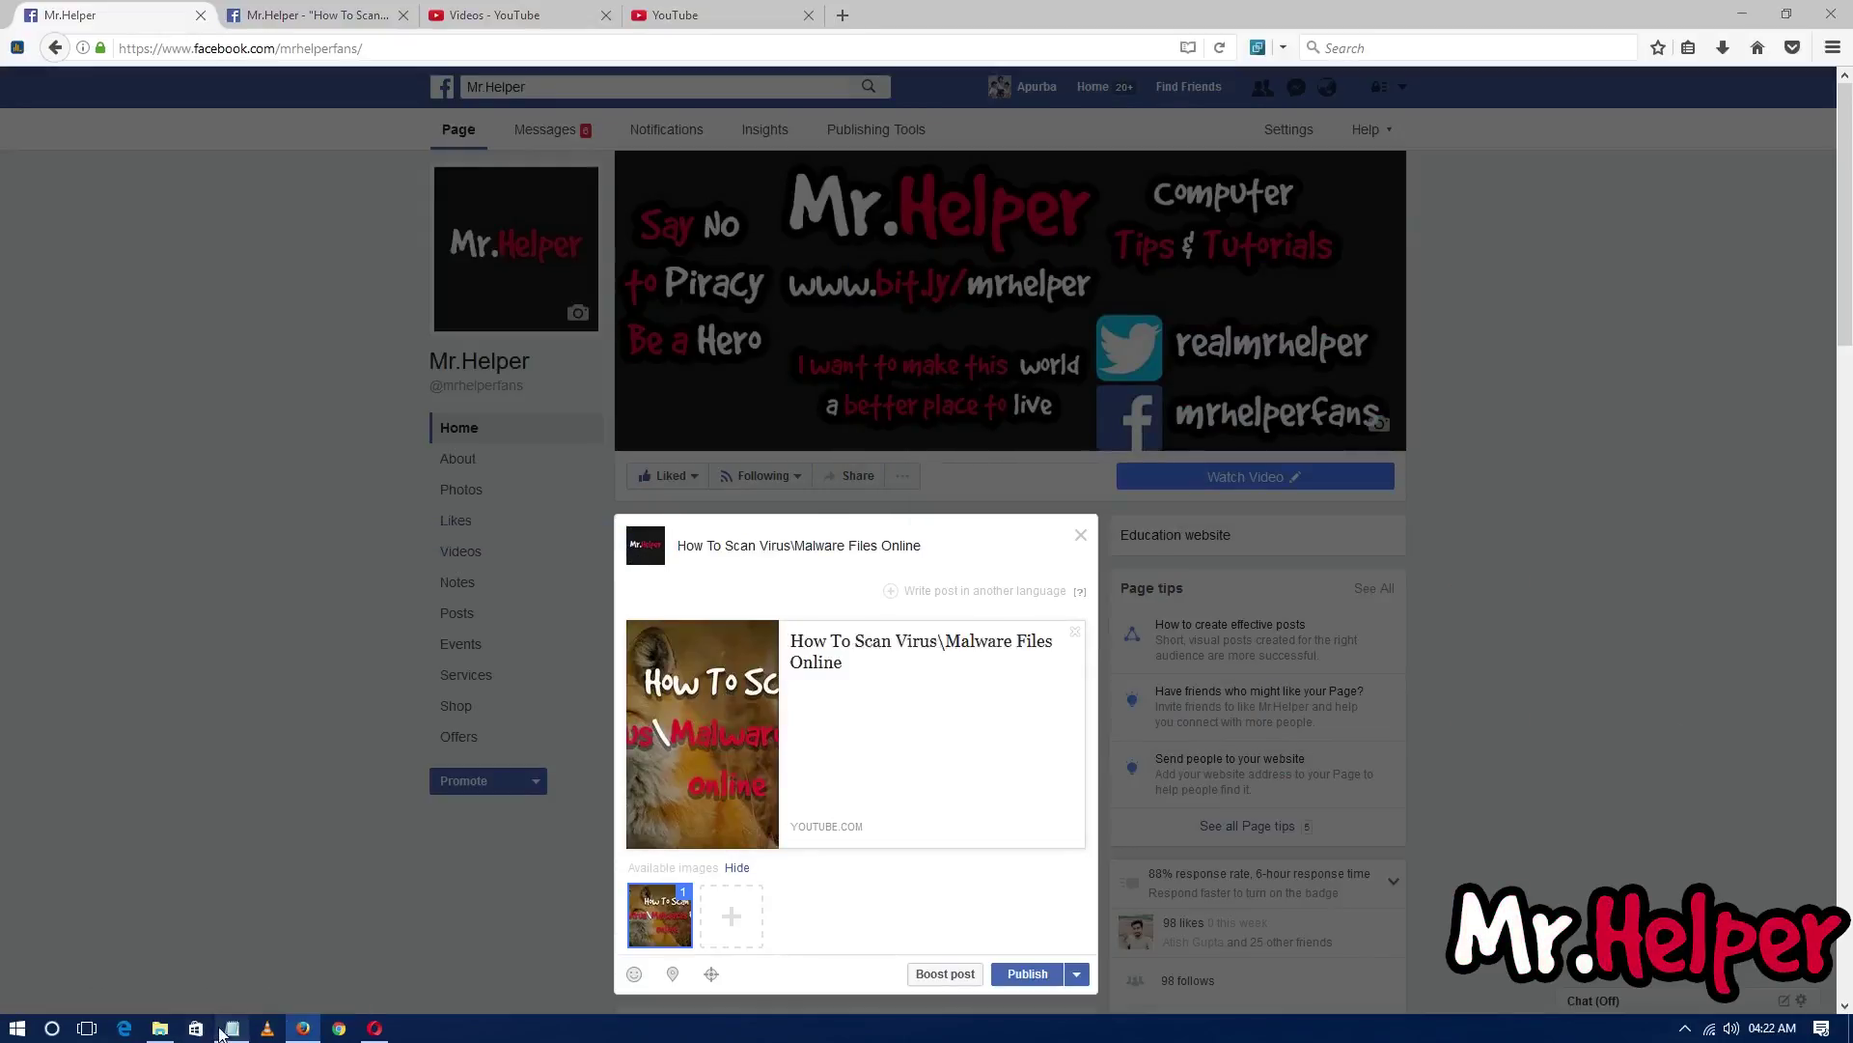
{"action": "left_click_drag", "start_coordinate": [1014, 297], "coordinate": [862, 297]}
{"action": "key", "text": "ctrl+v"}
{"action": "left_click_drag", "start_coordinate": [1327, 366], "coordinate": [856, 293]}
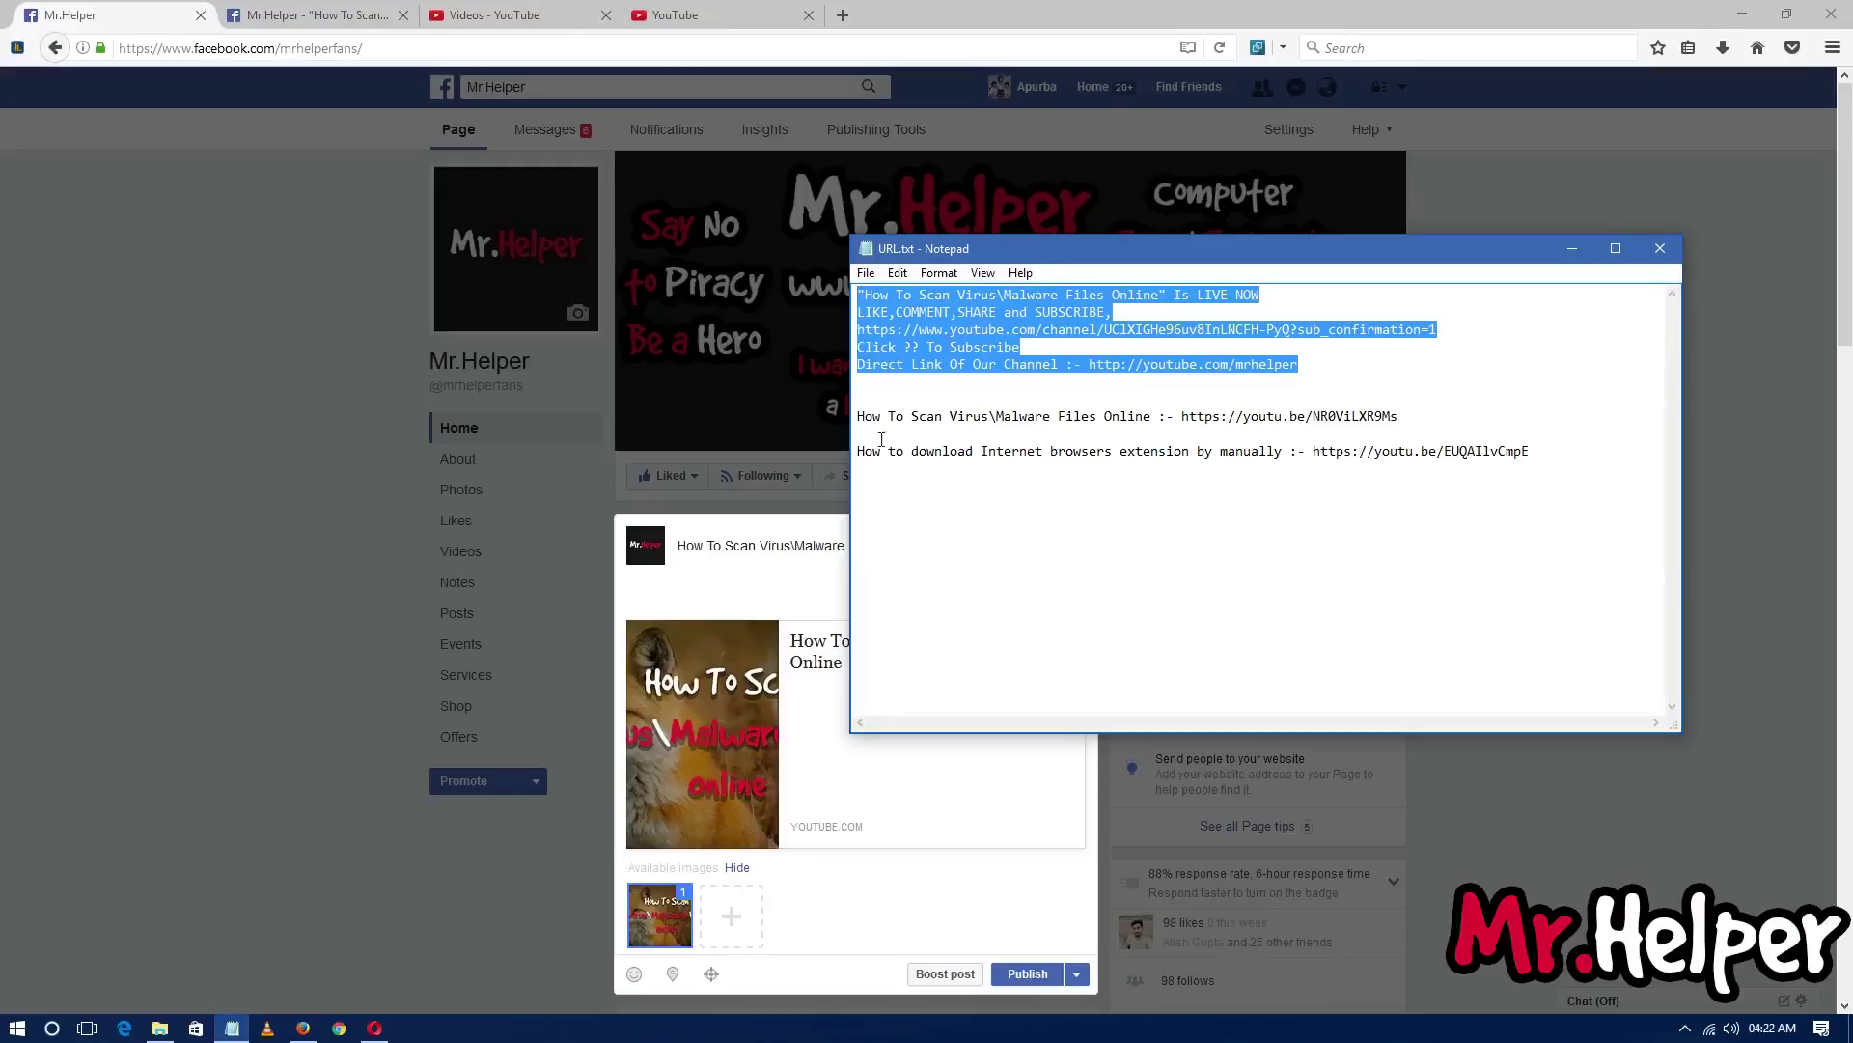
{"action": "left_click", "coordinate": [805, 571]}
{"action": "left_click_drag", "start_coordinate": [923, 552], "coordinate": [602, 546]}
{"action": "type", "text": "\"How To Scan Virus\\Malware Files Online\" Is LIVE NOW LIKE,COMMENT,SHARE and SUBSCRIBE, https://www.youtube.com/channel/UCIXIGHe96uv8InLNCFH-PyQ?sub_confirmation=1 Click ?? To Subscribe Direct Link Of Our Channel :- http://youtube.com/mrhelper"}
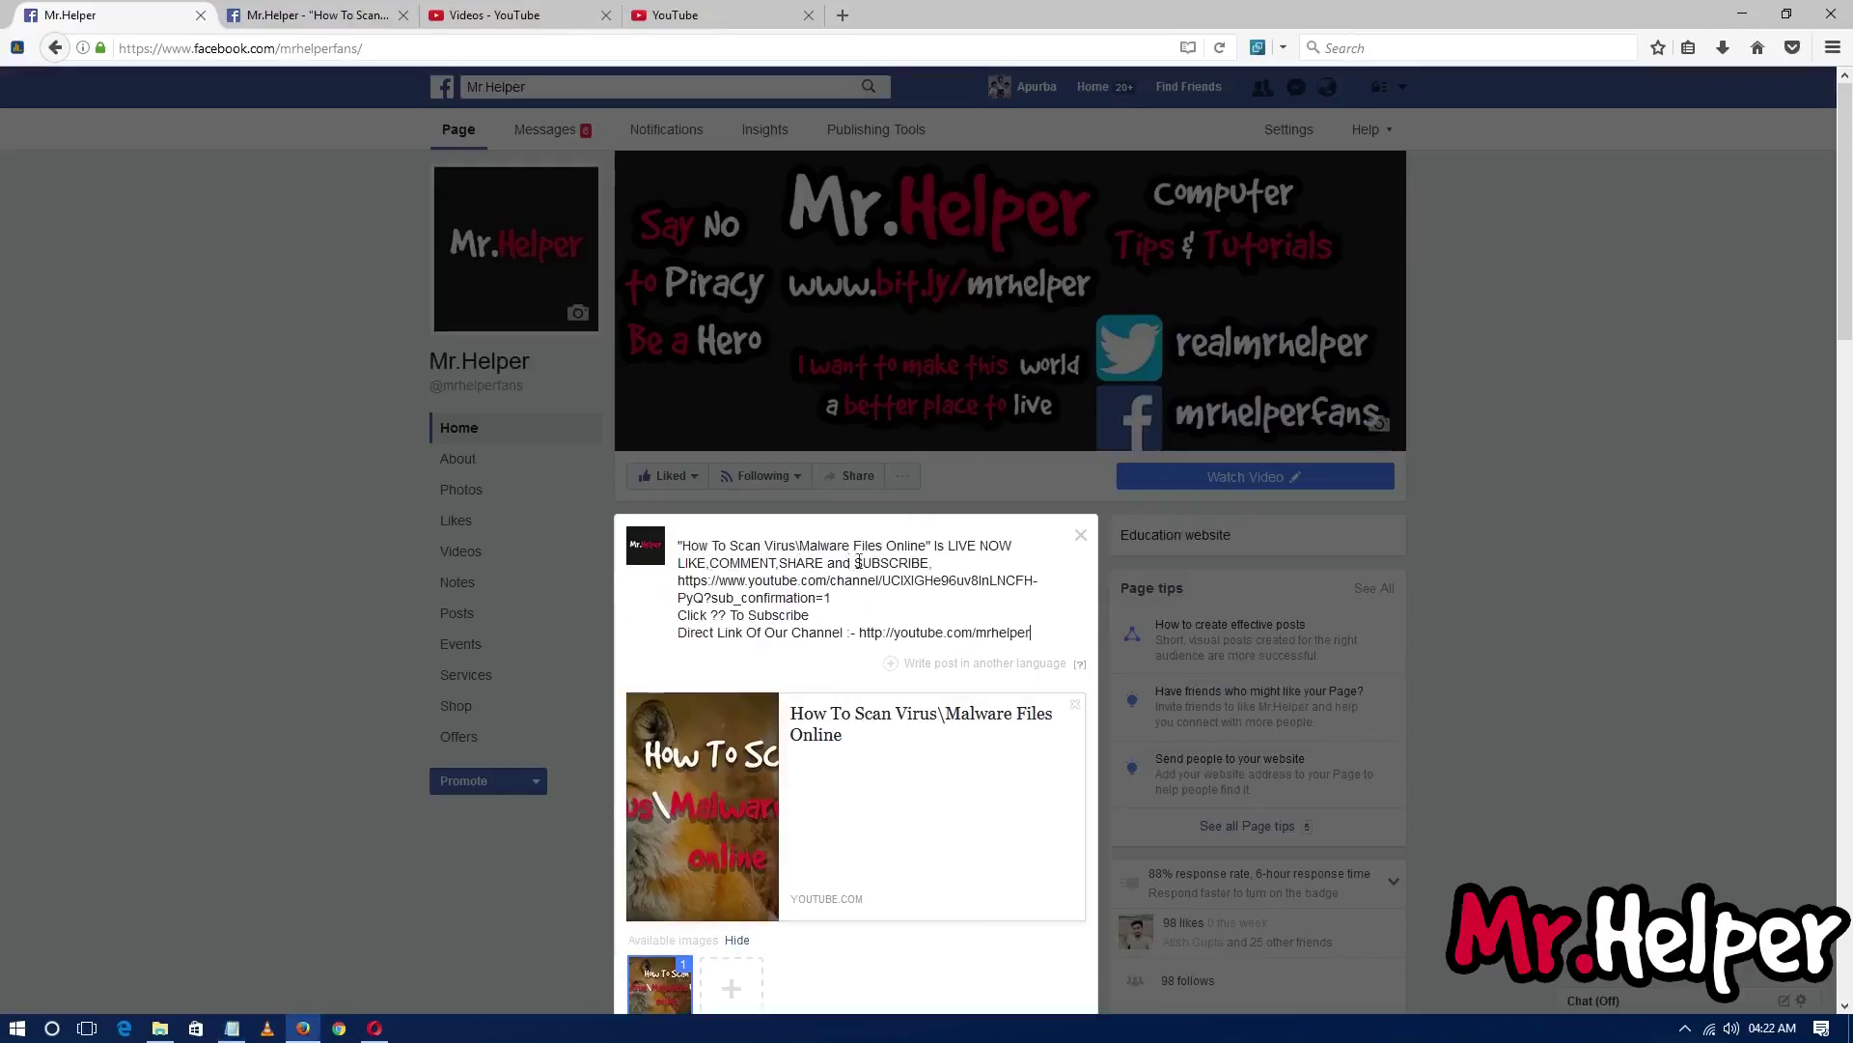
Step: Schedule the post for publication on 31 March 2017
{"action": "scroll", "coordinate": [1040, 565], "scroll_direction": "down", "scroll_amount": 3}
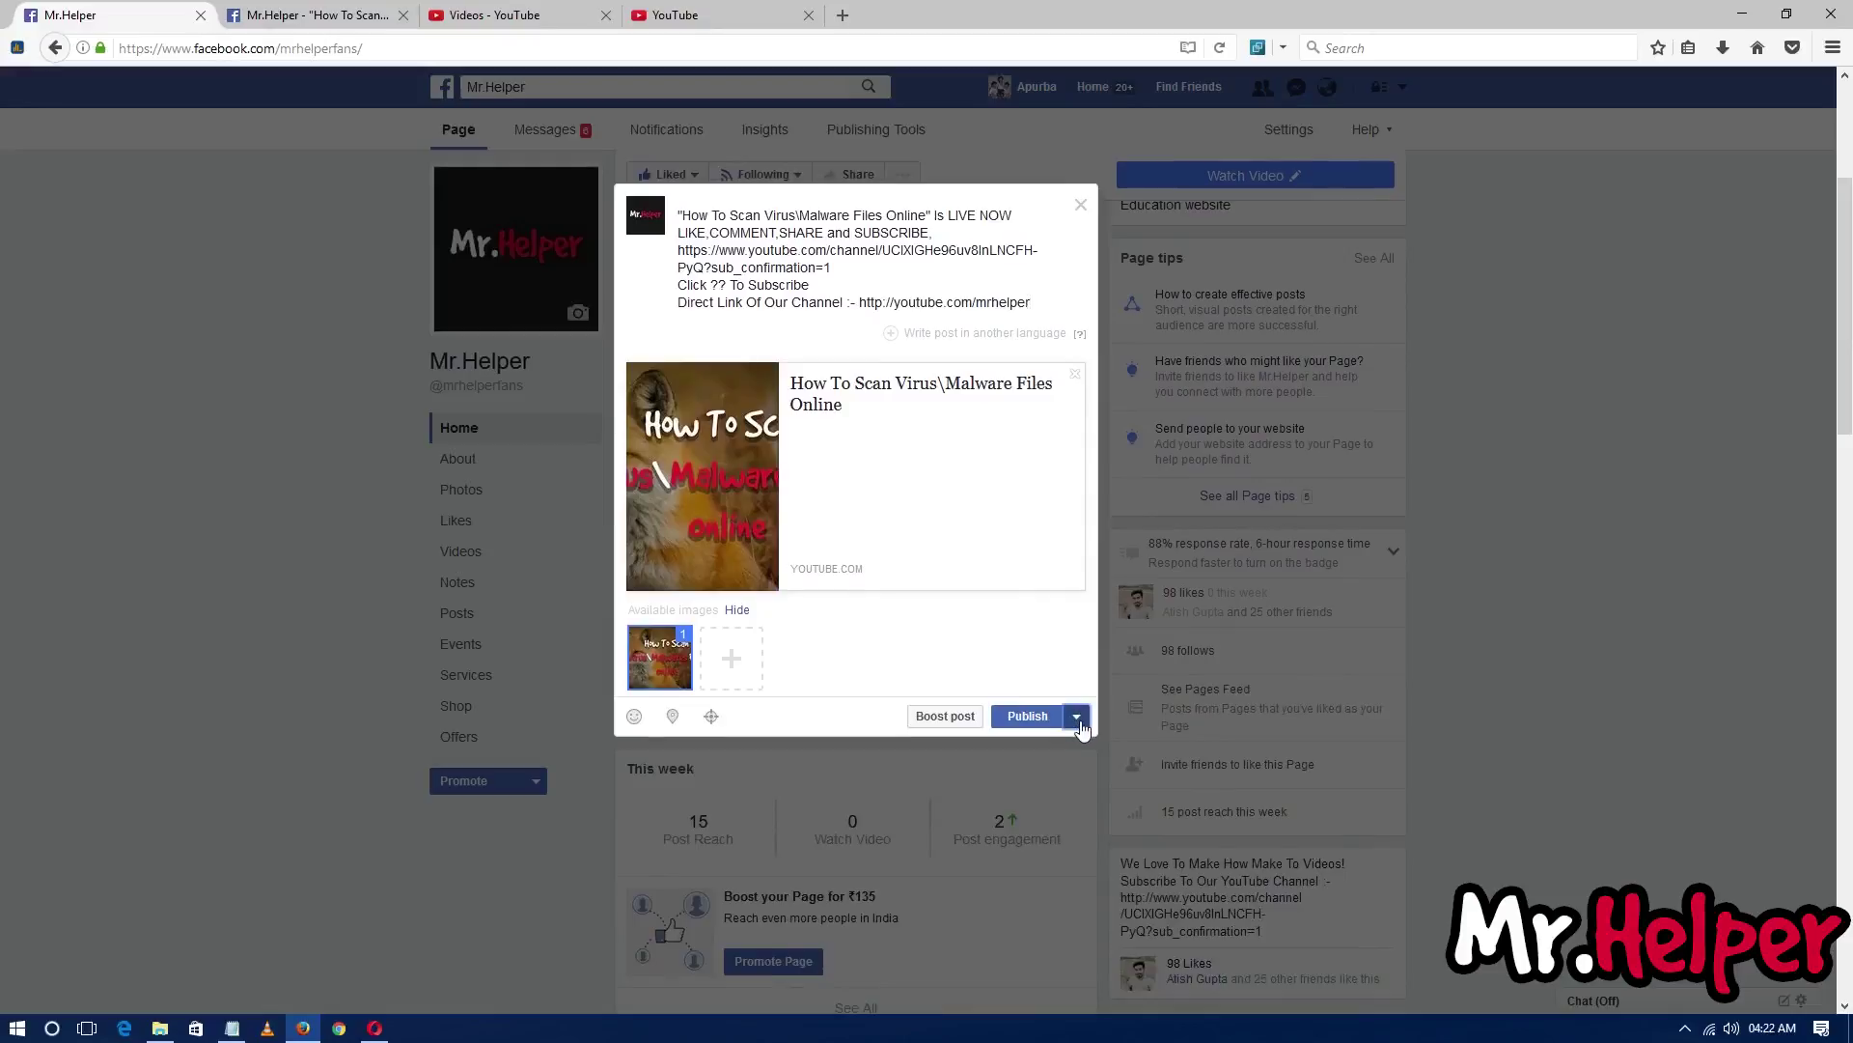
{"action": "left_click", "coordinate": [1078, 722]}
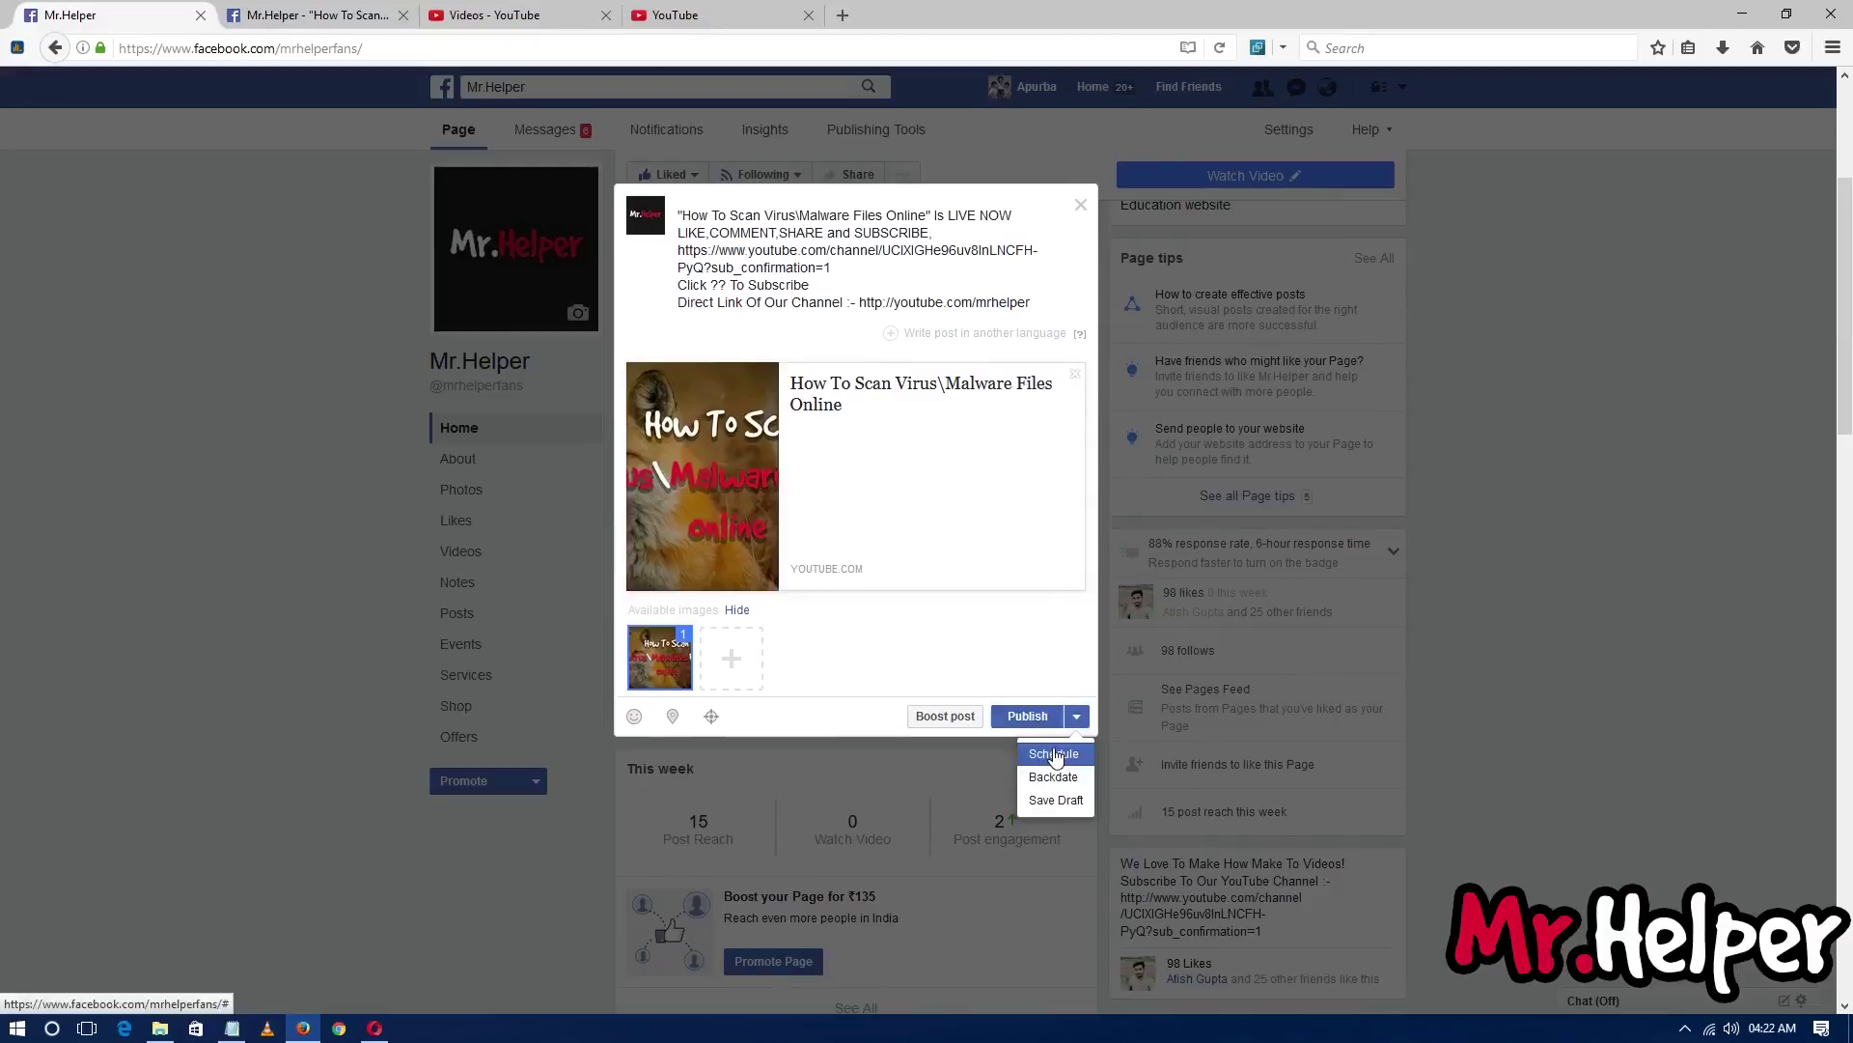
{"action": "left_click_drag", "start_coordinate": [1055, 759], "coordinate": [1010, 686]}
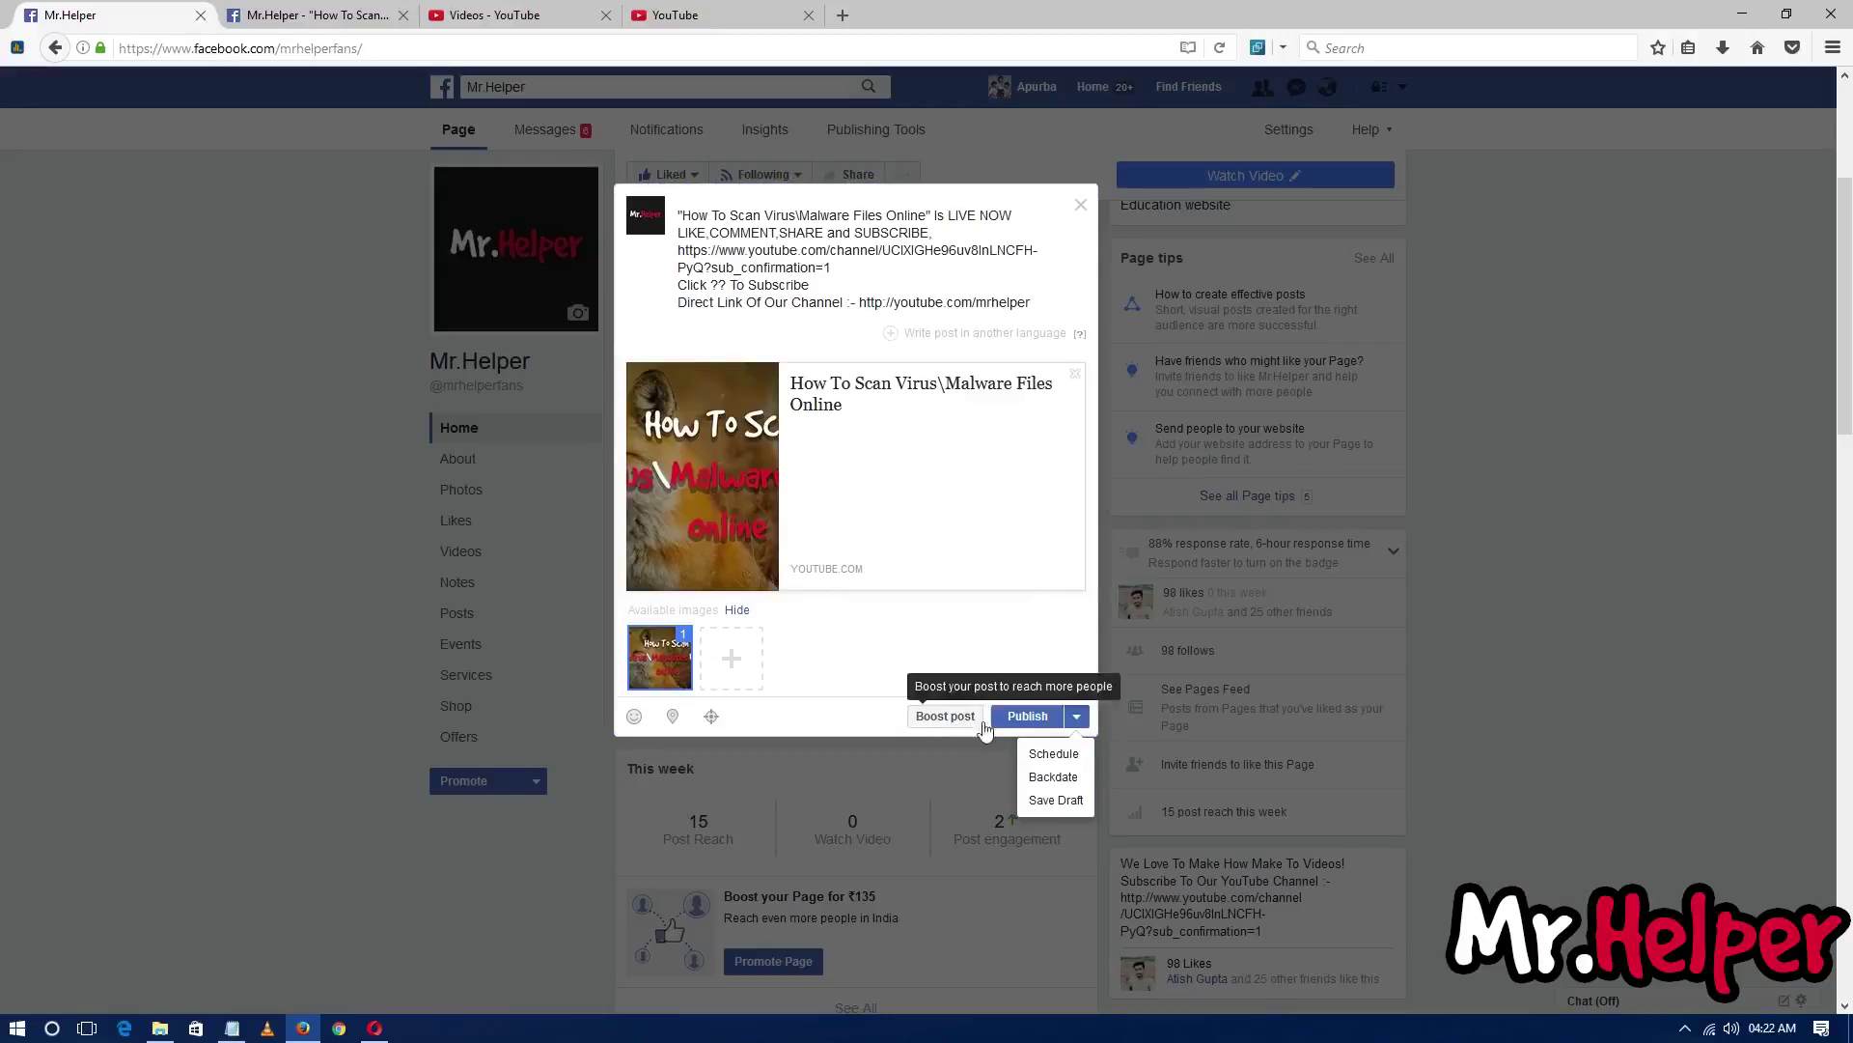
{"action": "left_click", "coordinate": [1033, 759]}
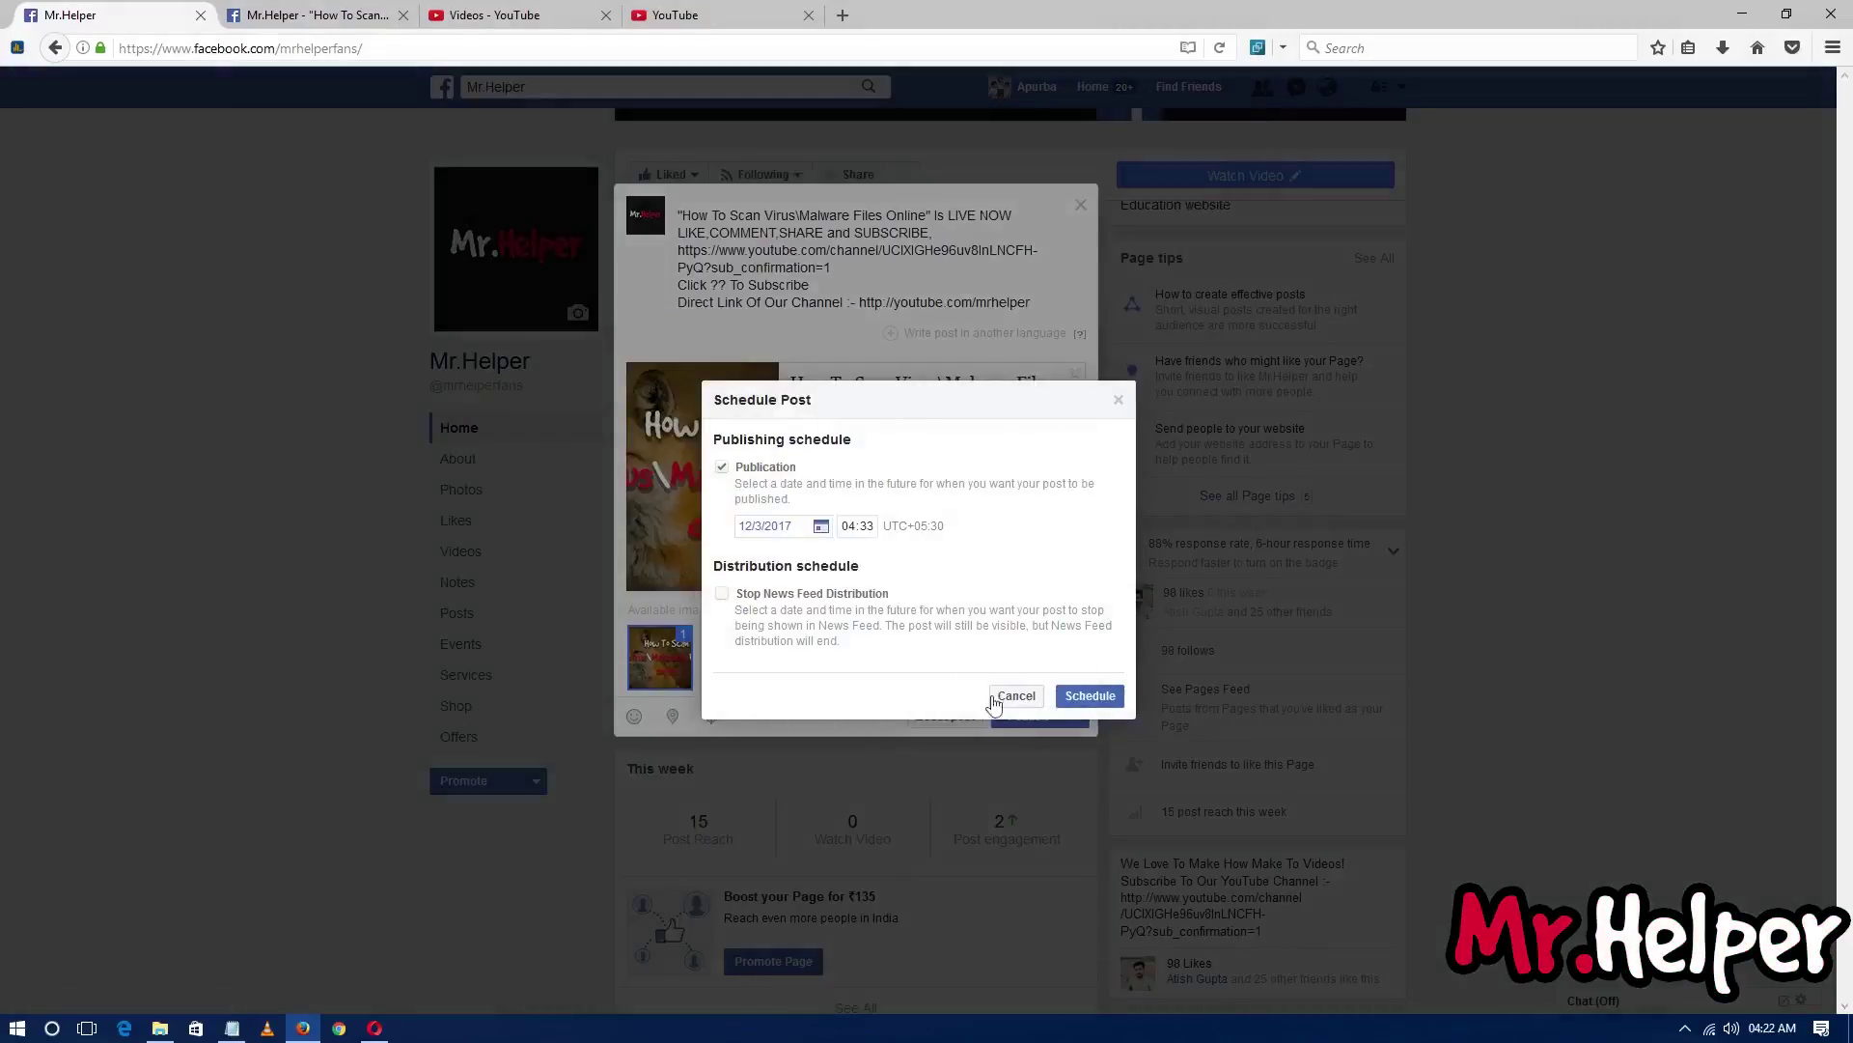
{"action": "left_click", "coordinate": [816, 528]}
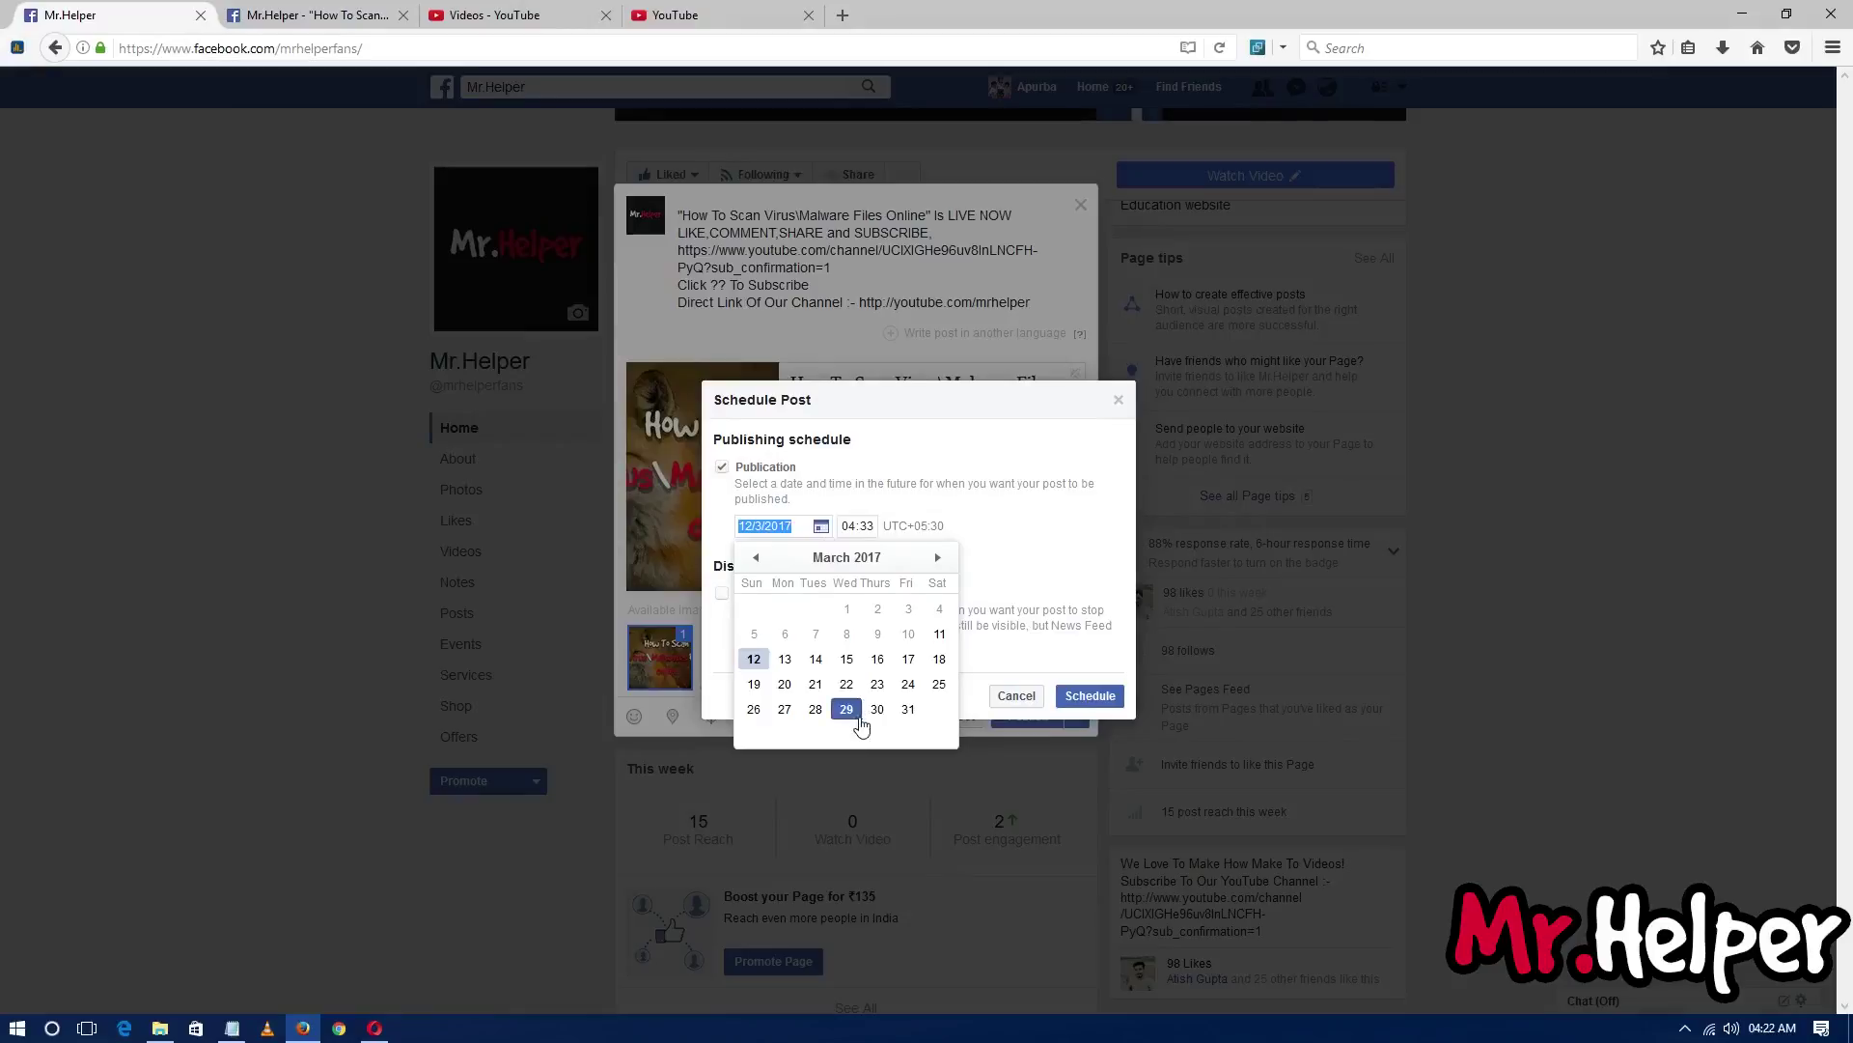
{"action": "left_click", "coordinate": [908, 710]}
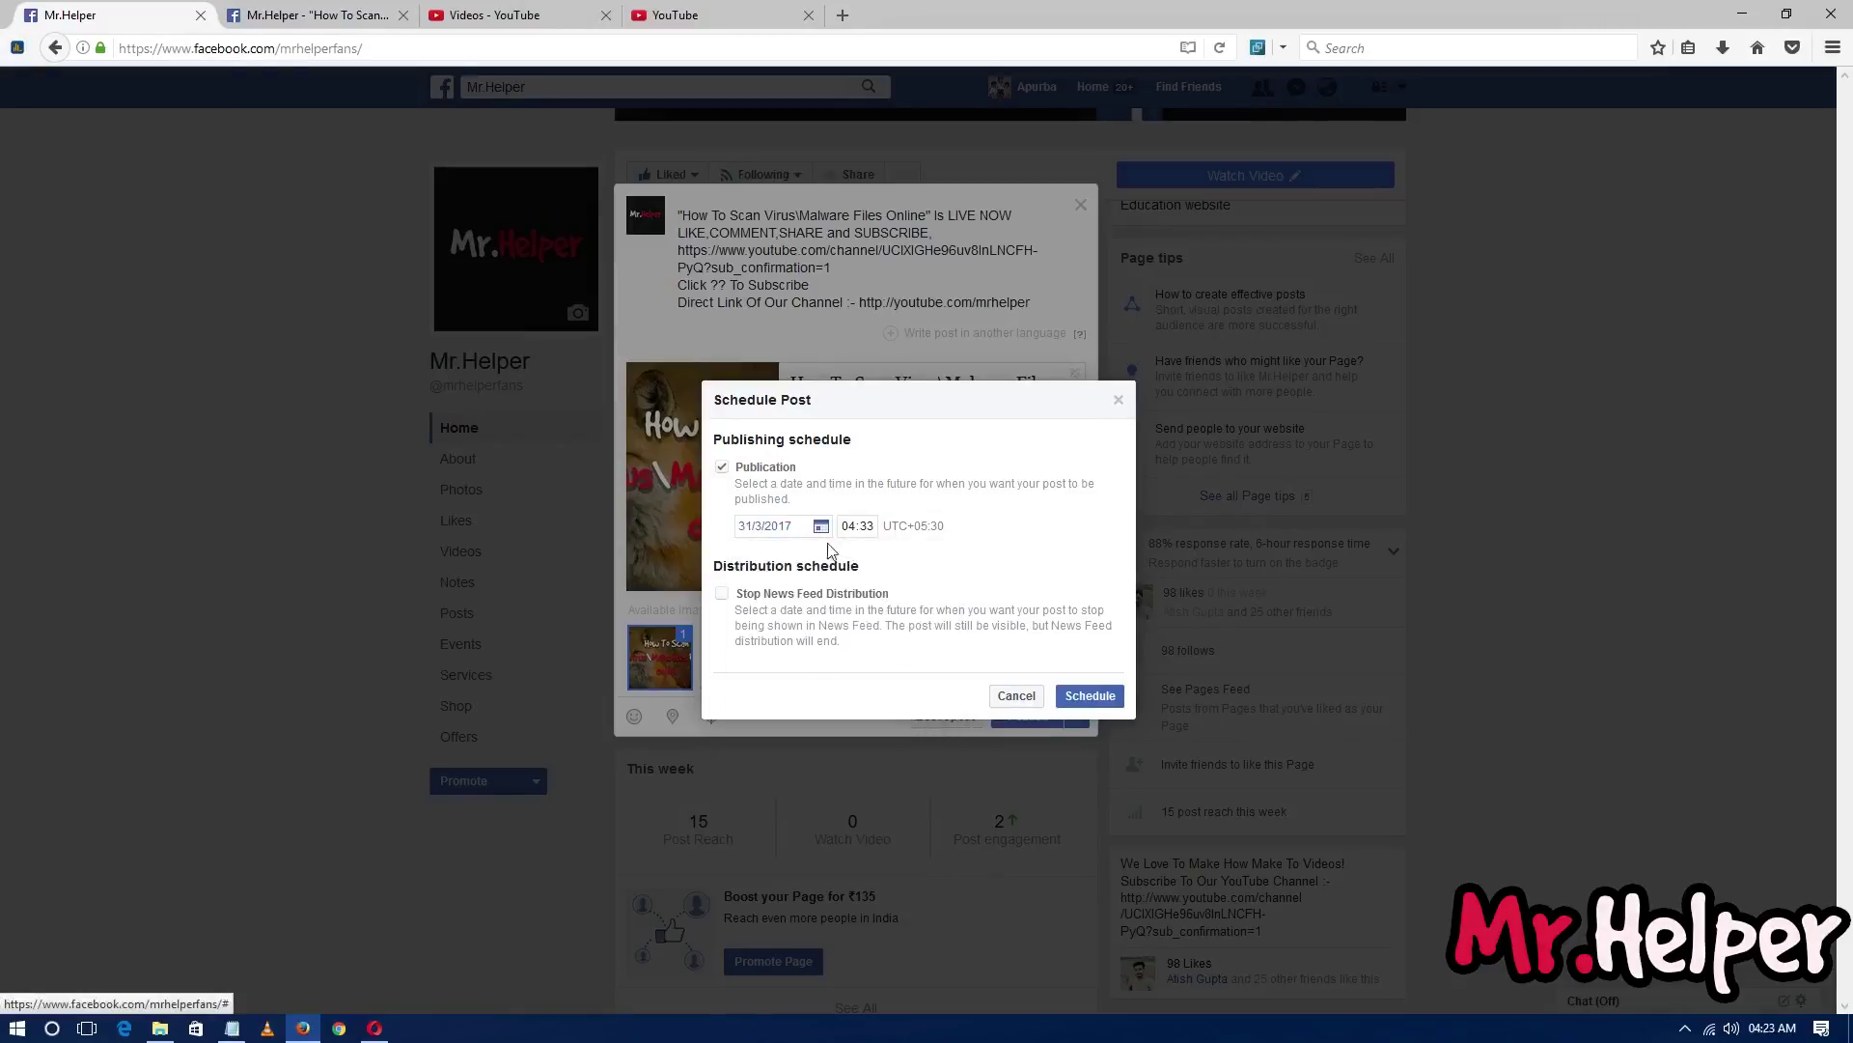
{"action": "left_click", "coordinate": [1090, 695]}
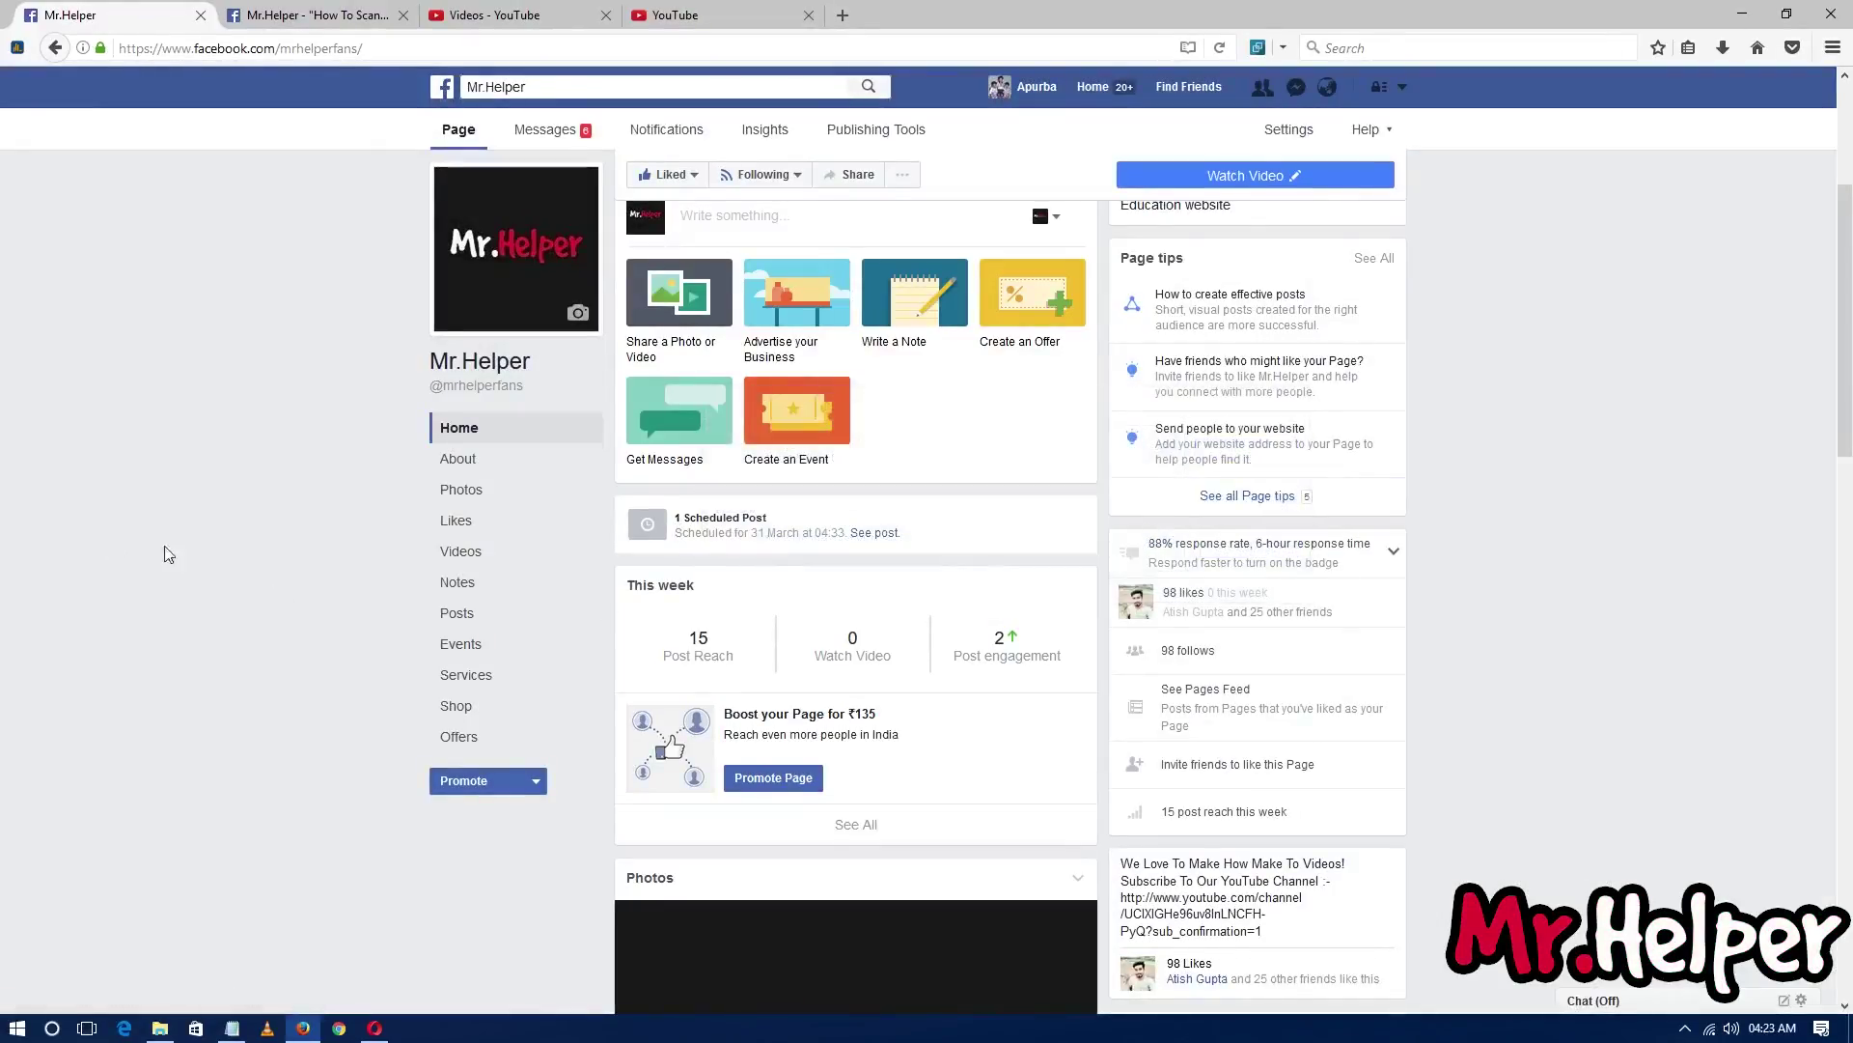
Step: Open the scheduled "How To Scan Virus\Malware Files Online" post from the page's scheduled posts to check its desktop preview
{"action": "left_click", "coordinate": [886, 531]}
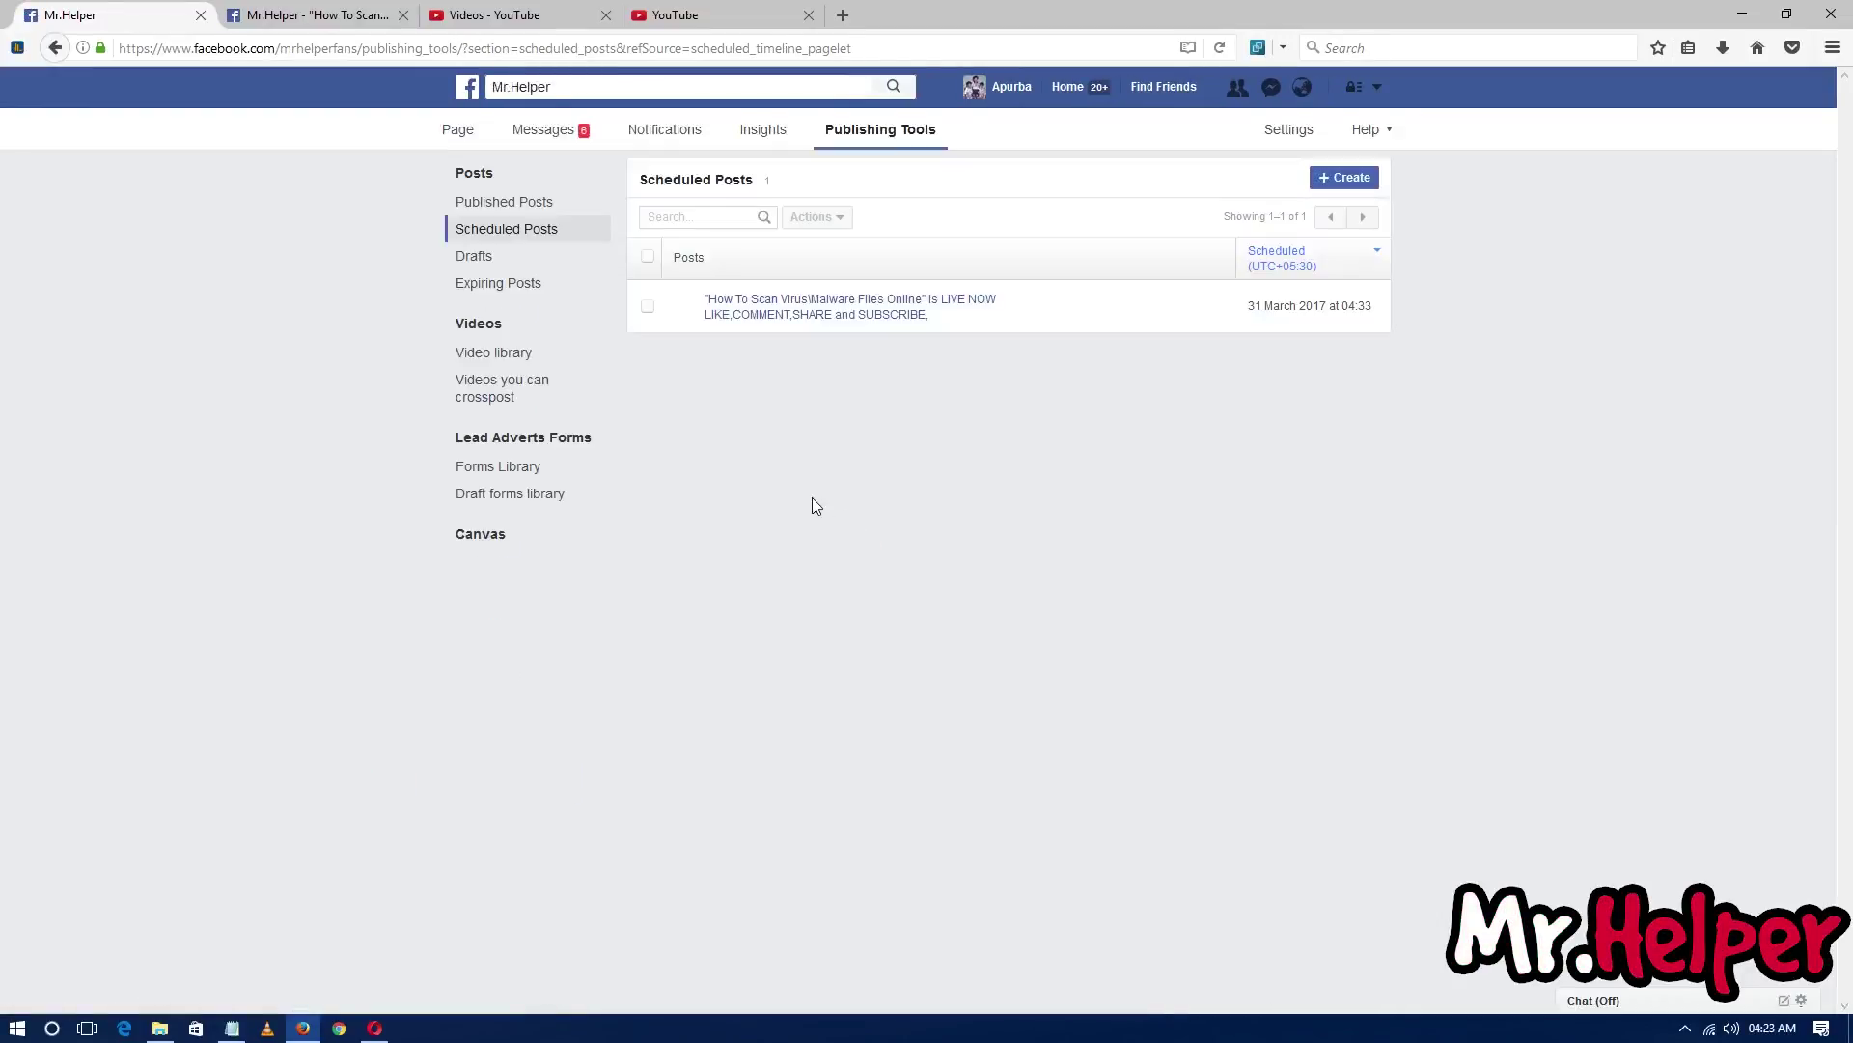
{"action": "left_click", "coordinate": [1028, 314]}
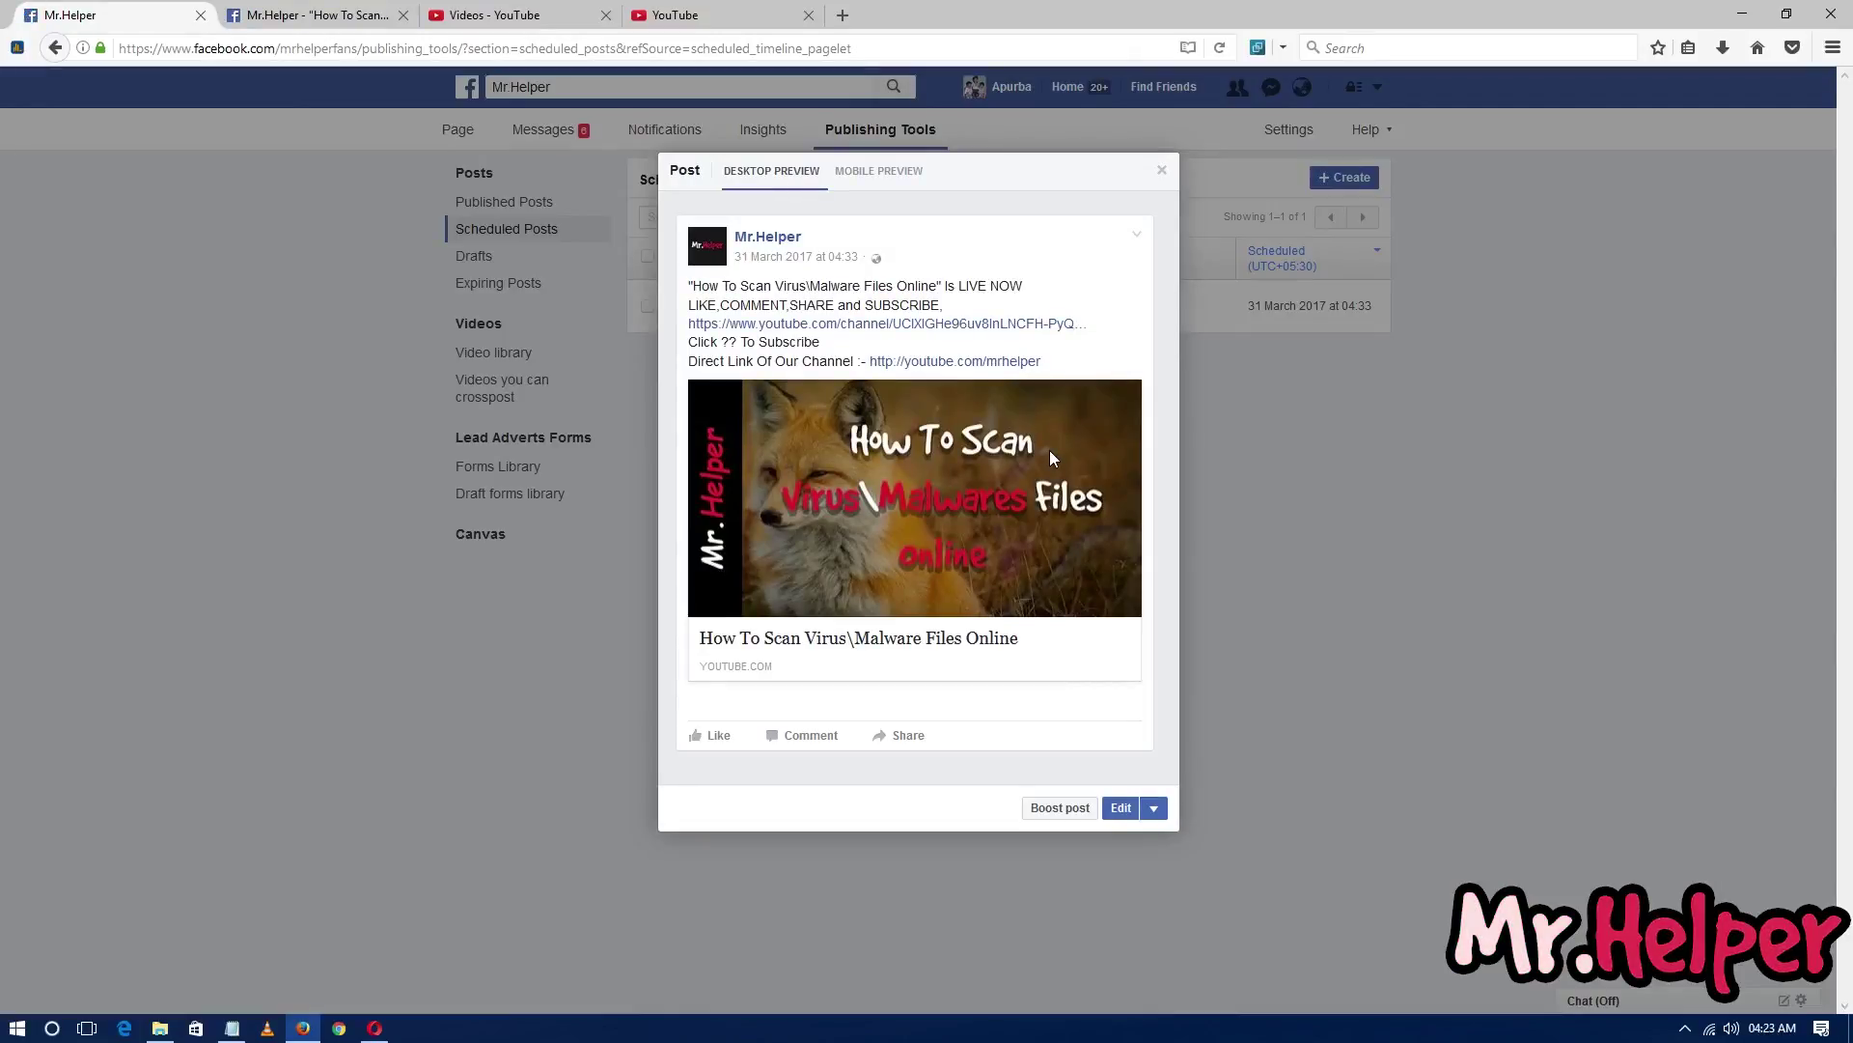
Step: Switch to Opera, view the yt2fb.com, FBlinker.com and scorphq.com thumbnail generator sites, and minimize the browser
{"action": "left_click", "coordinate": [374, 1028]}
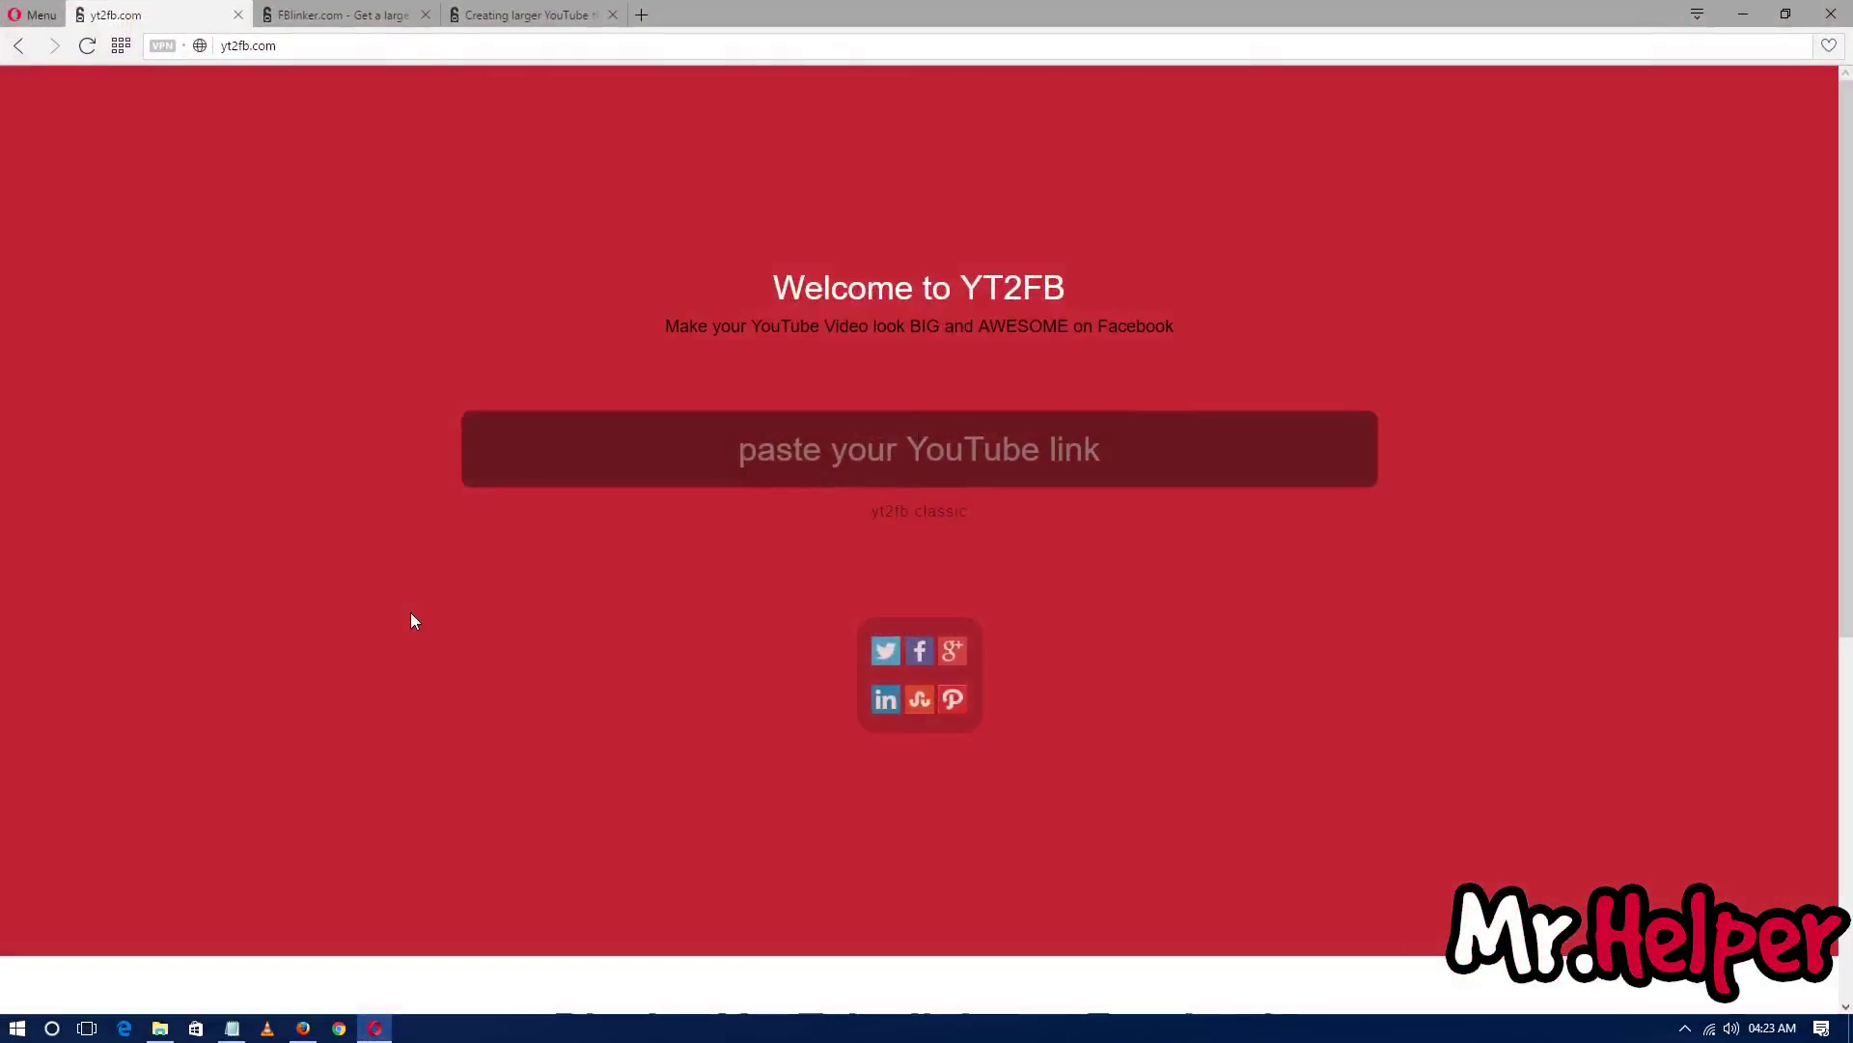
{"action": "left_click", "coordinate": [398, 12]}
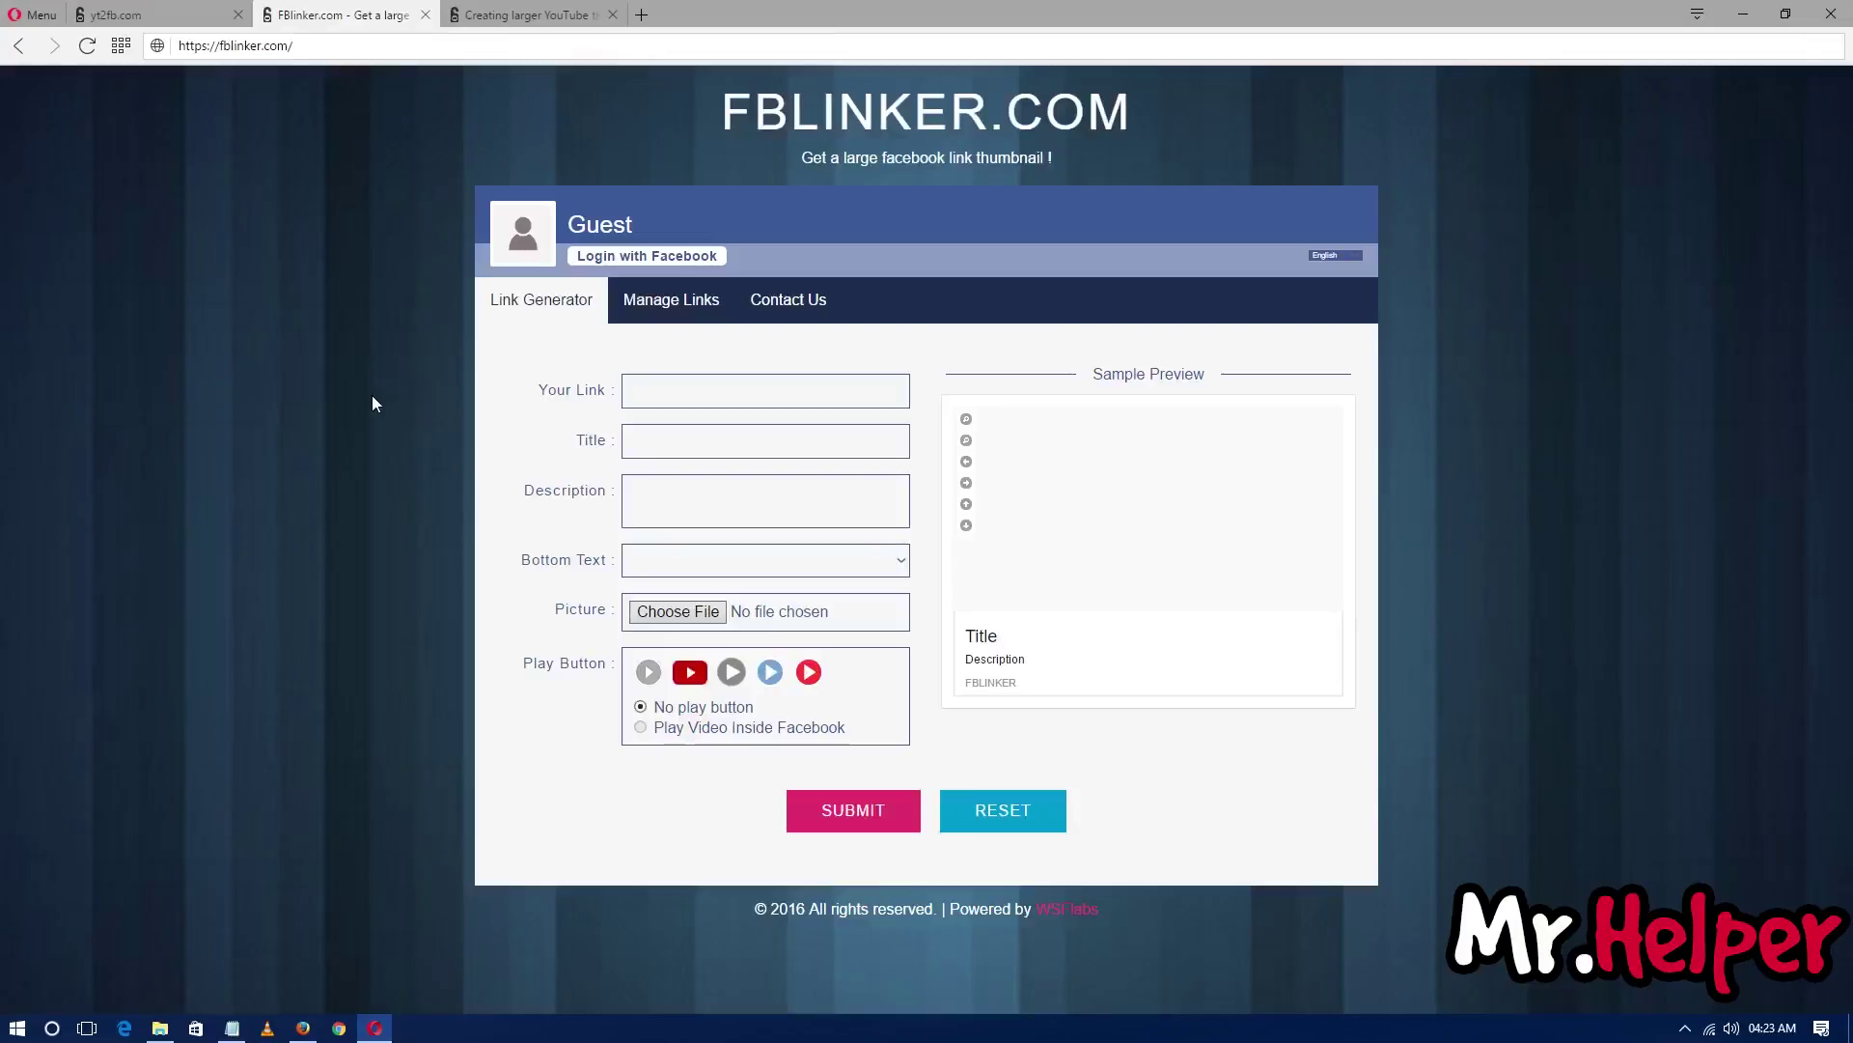
{"action": "left_click", "coordinate": [512, 16]}
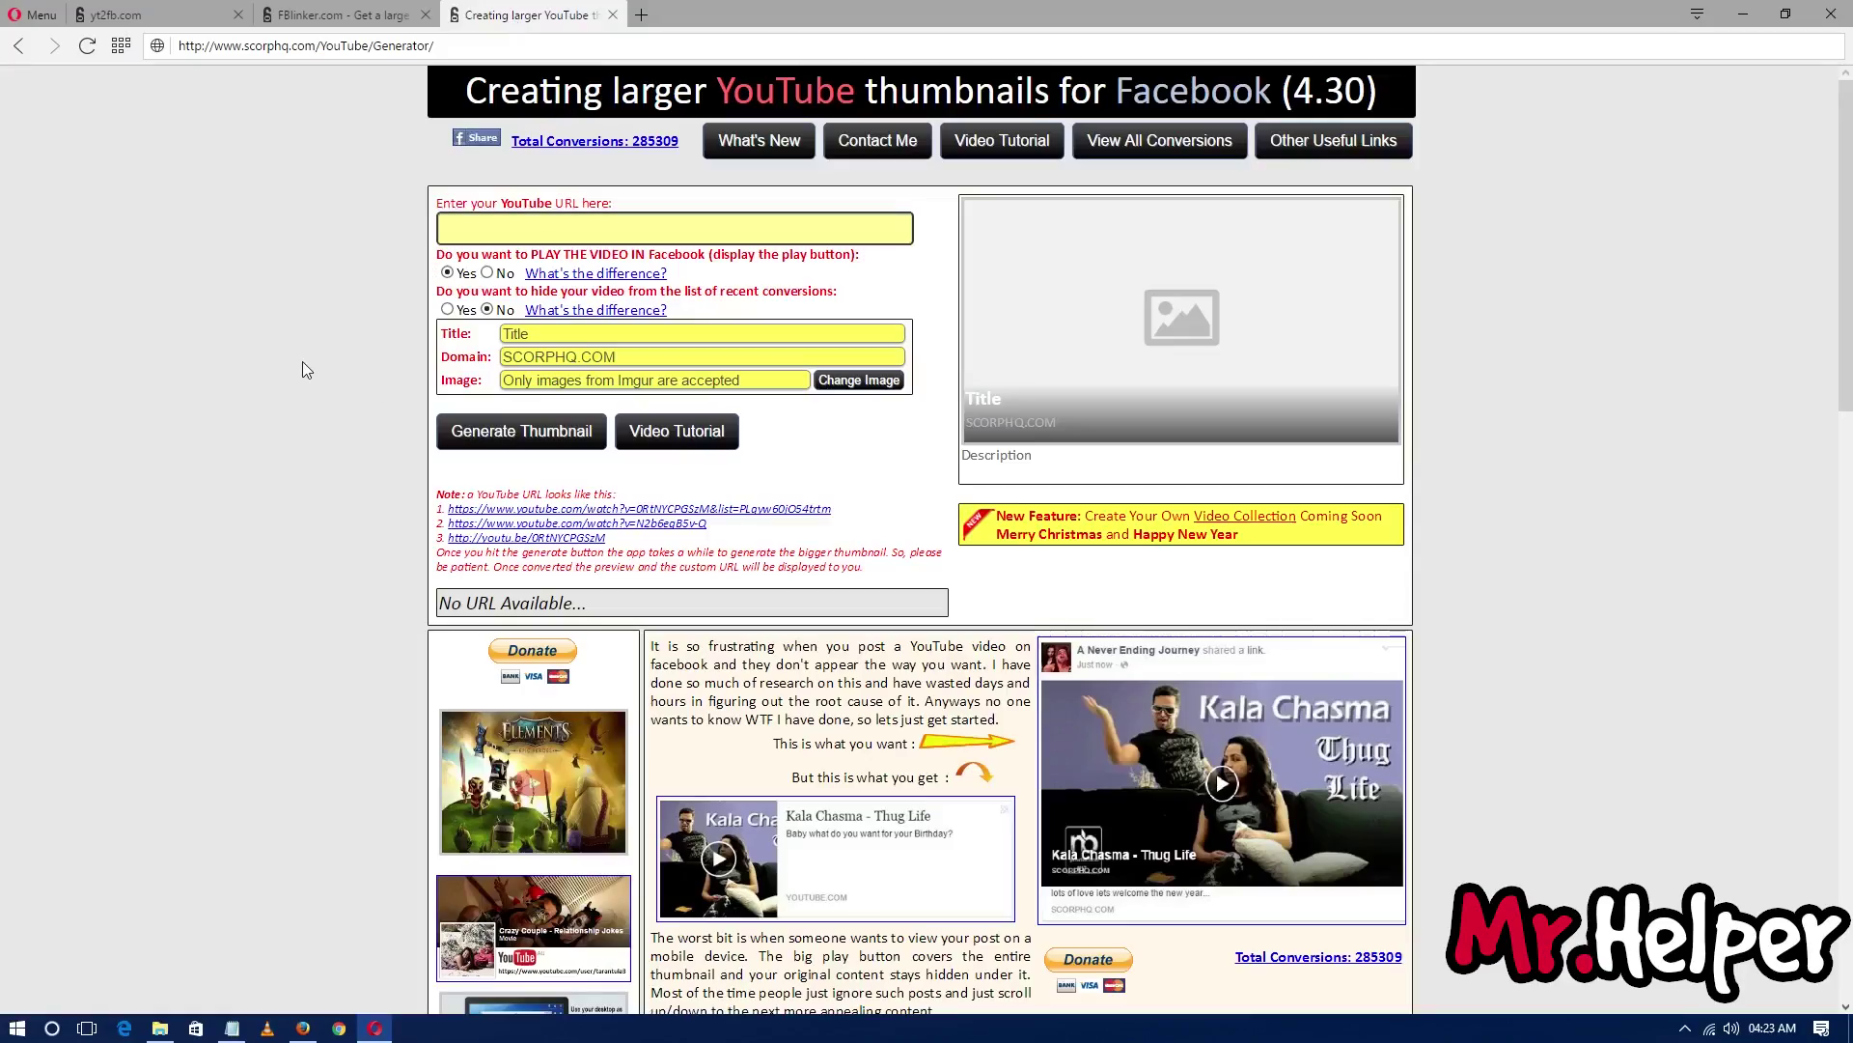
{"action": "left_click", "coordinate": [1743, 13]}
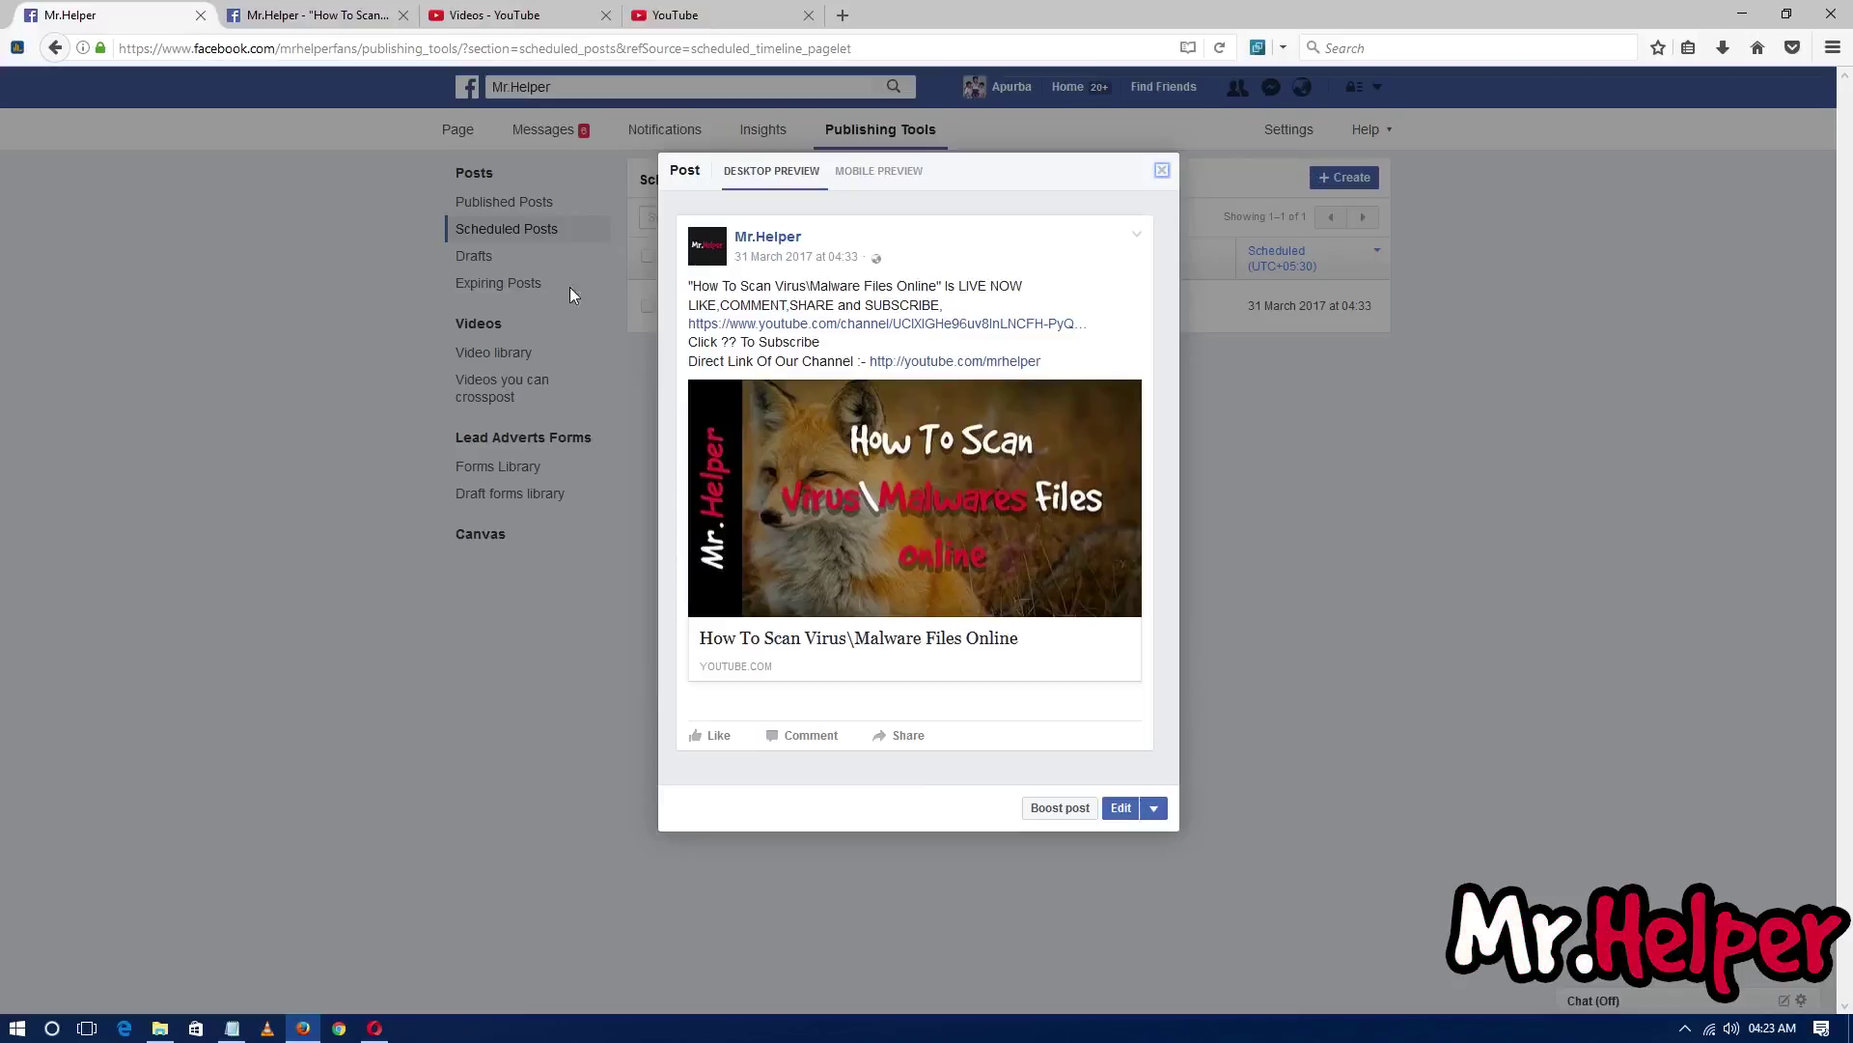
Step: Compare the YouTube video list and the earlier video posts on the Mr.Helper Facebook page with the published large-thumbnail post
{"action": "left_click", "coordinate": [494, 14]}
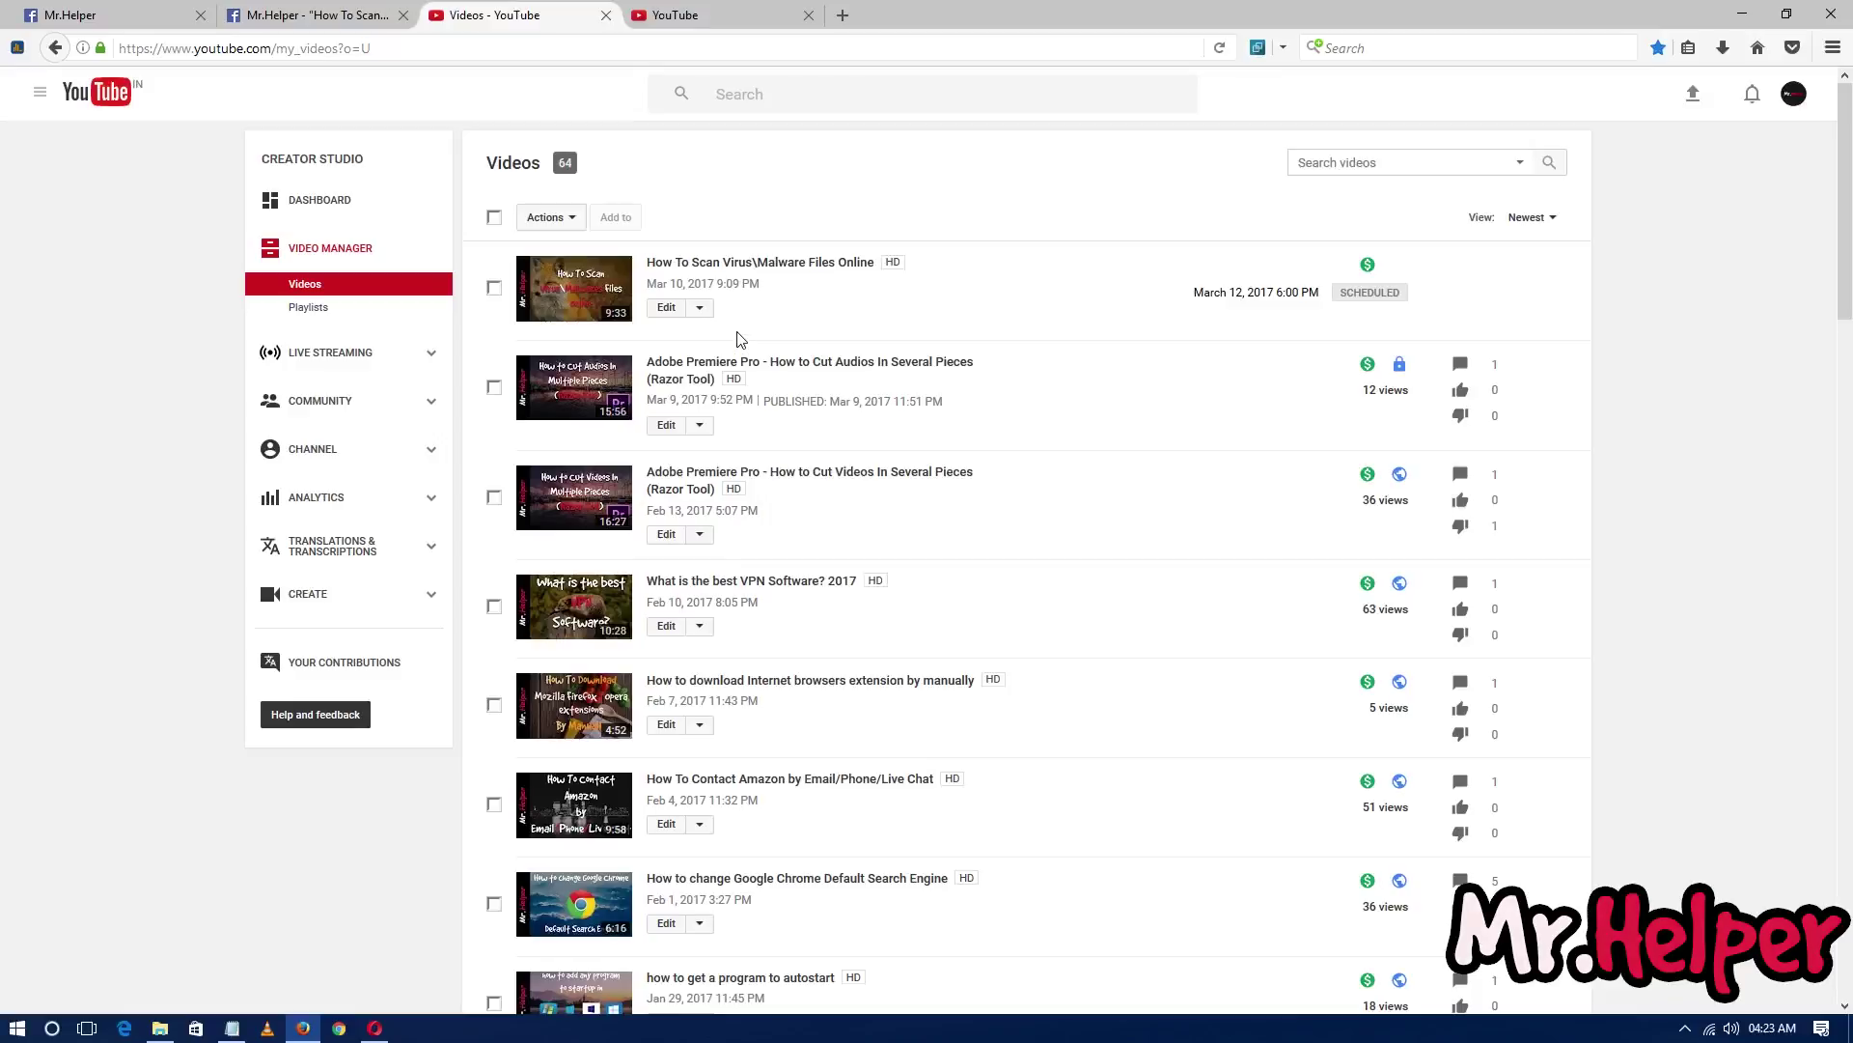
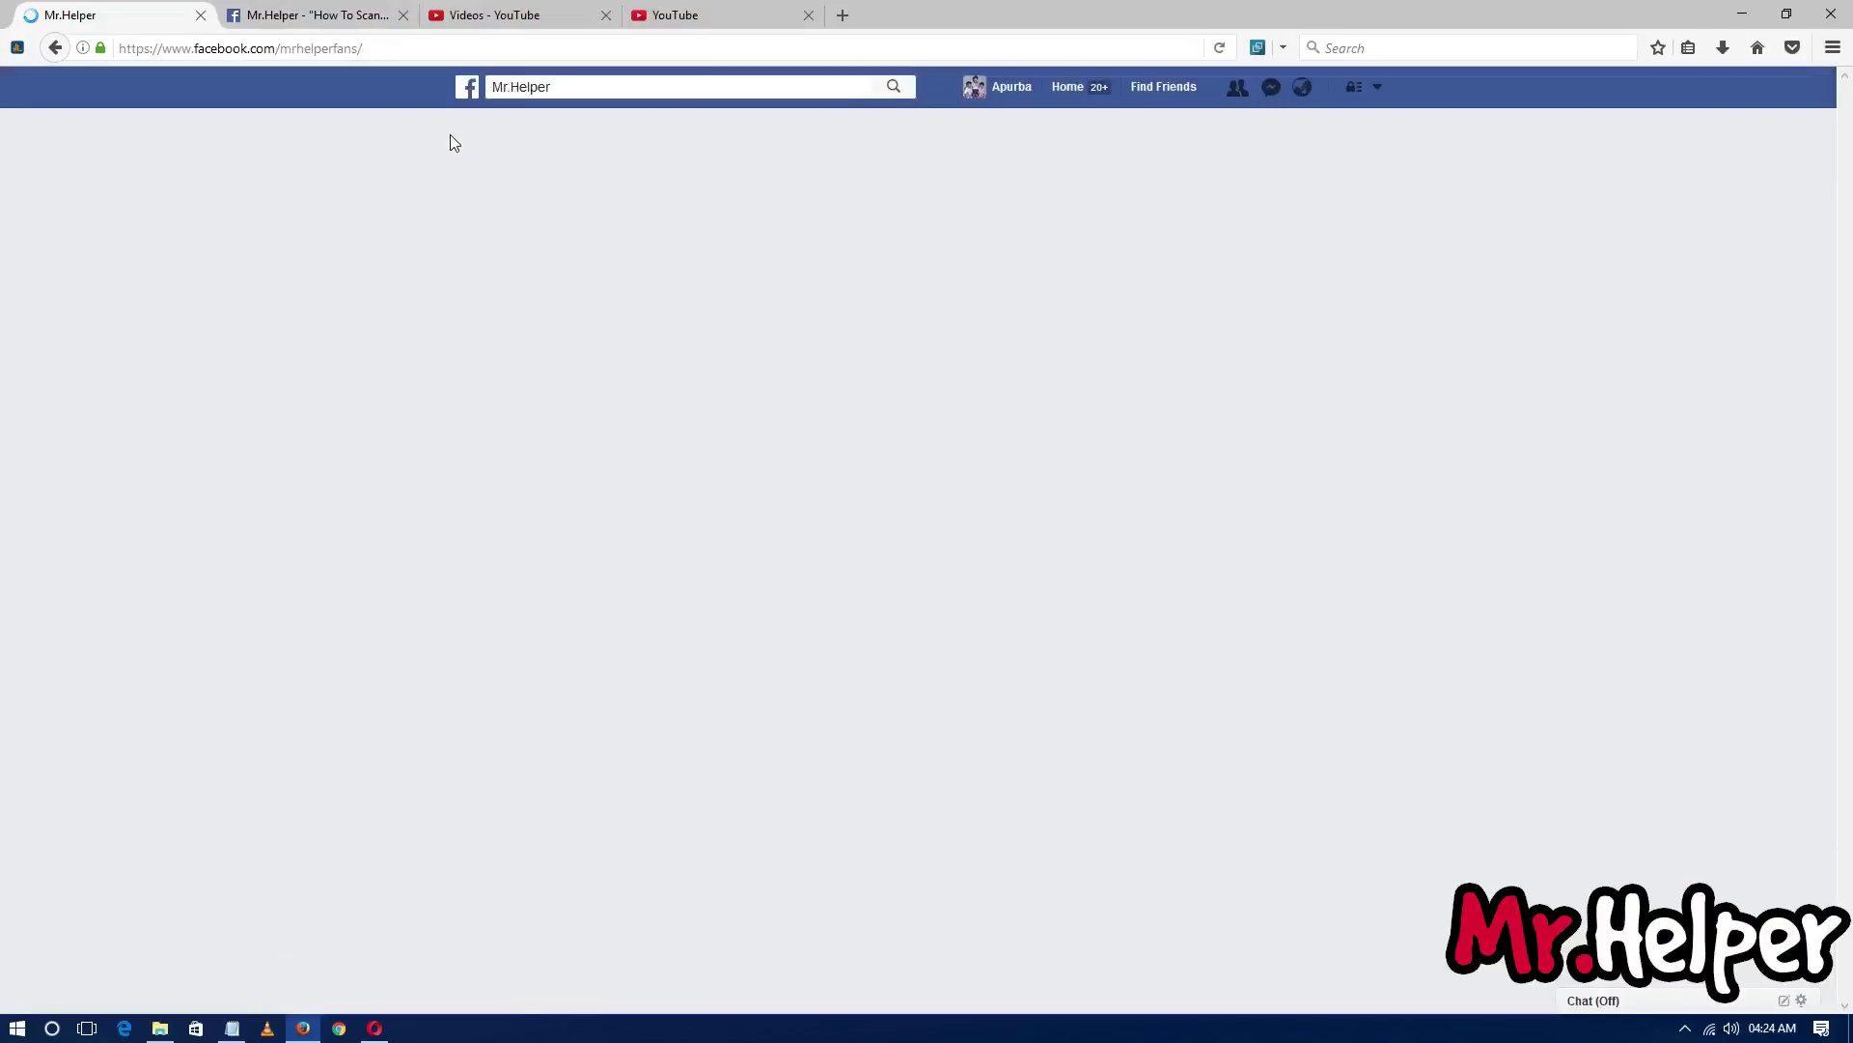
{"action": "scroll", "coordinate": [252, 473], "scroll_direction": "down", "scroll_amount": 15}
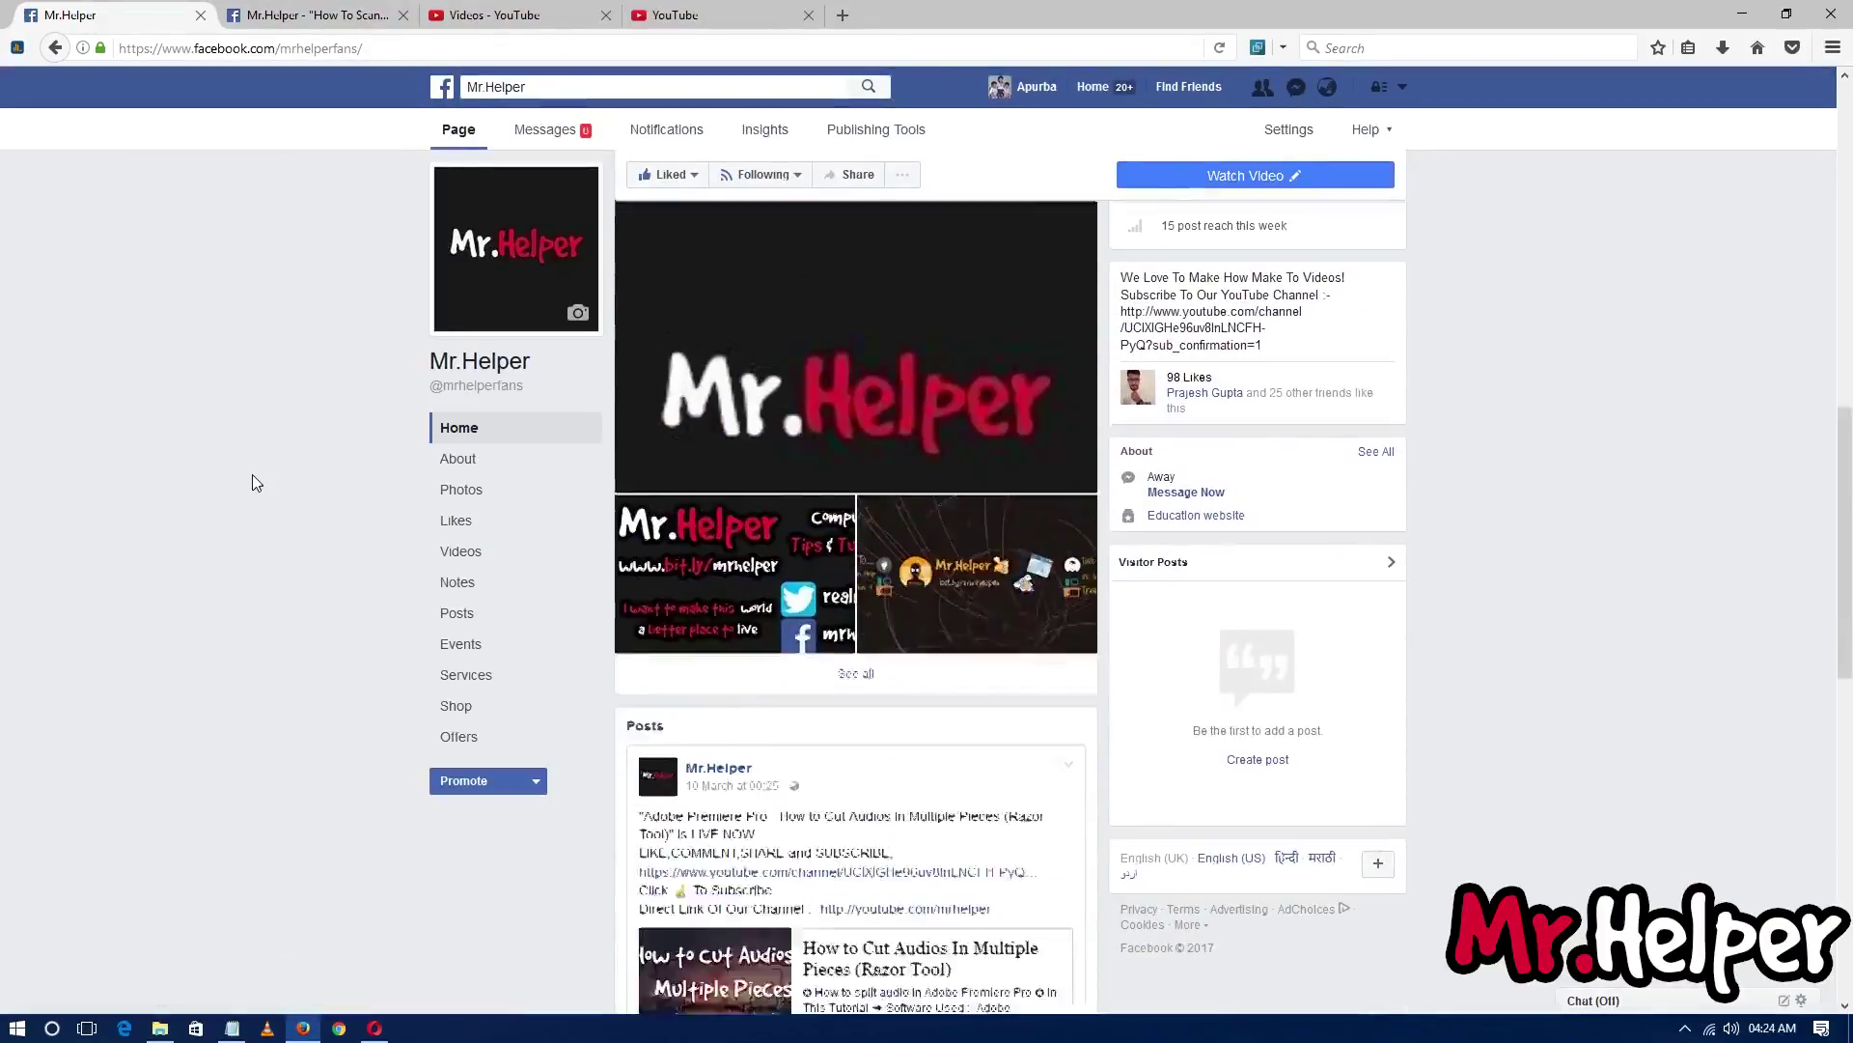
{"action": "scroll", "coordinate": [299, 492], "scroll_direction": "up", "scroll_amount": 4}
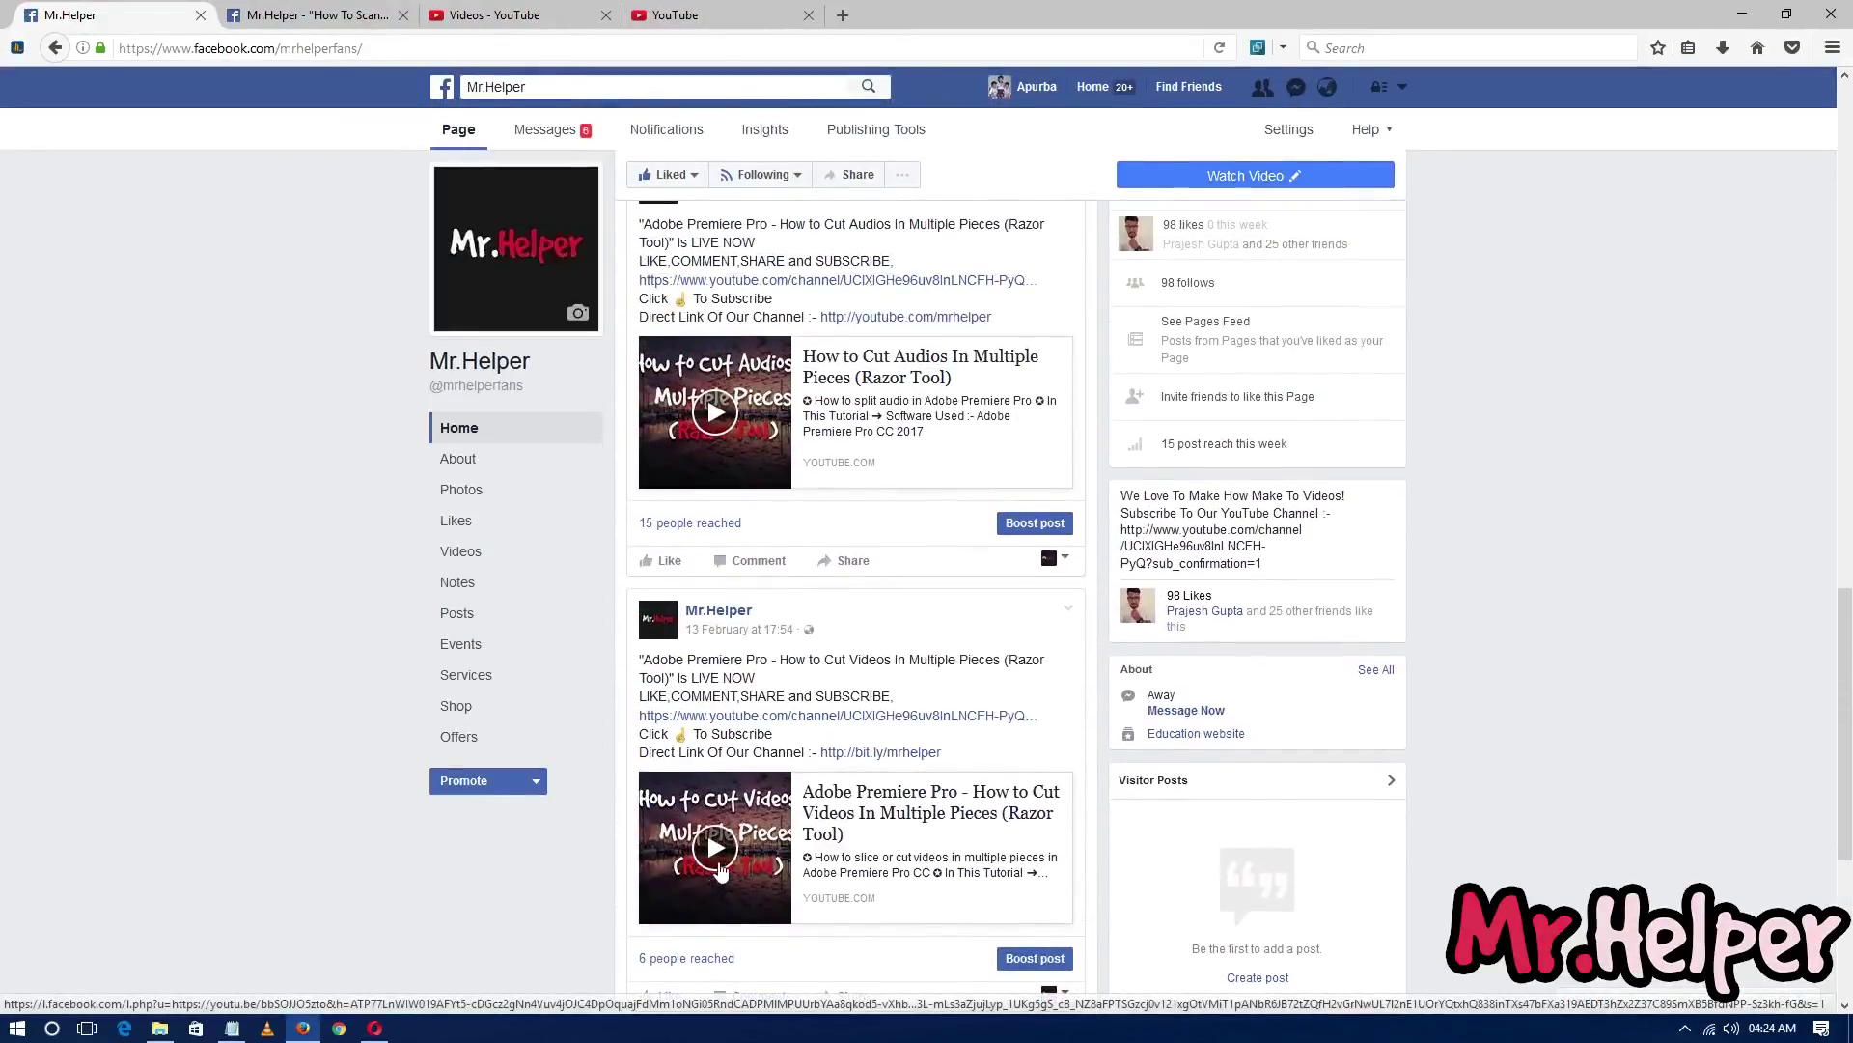
{"action": "scroll", "coordinate": [809, 850], "scroll_direction": "up", "scroll_amount": 10}
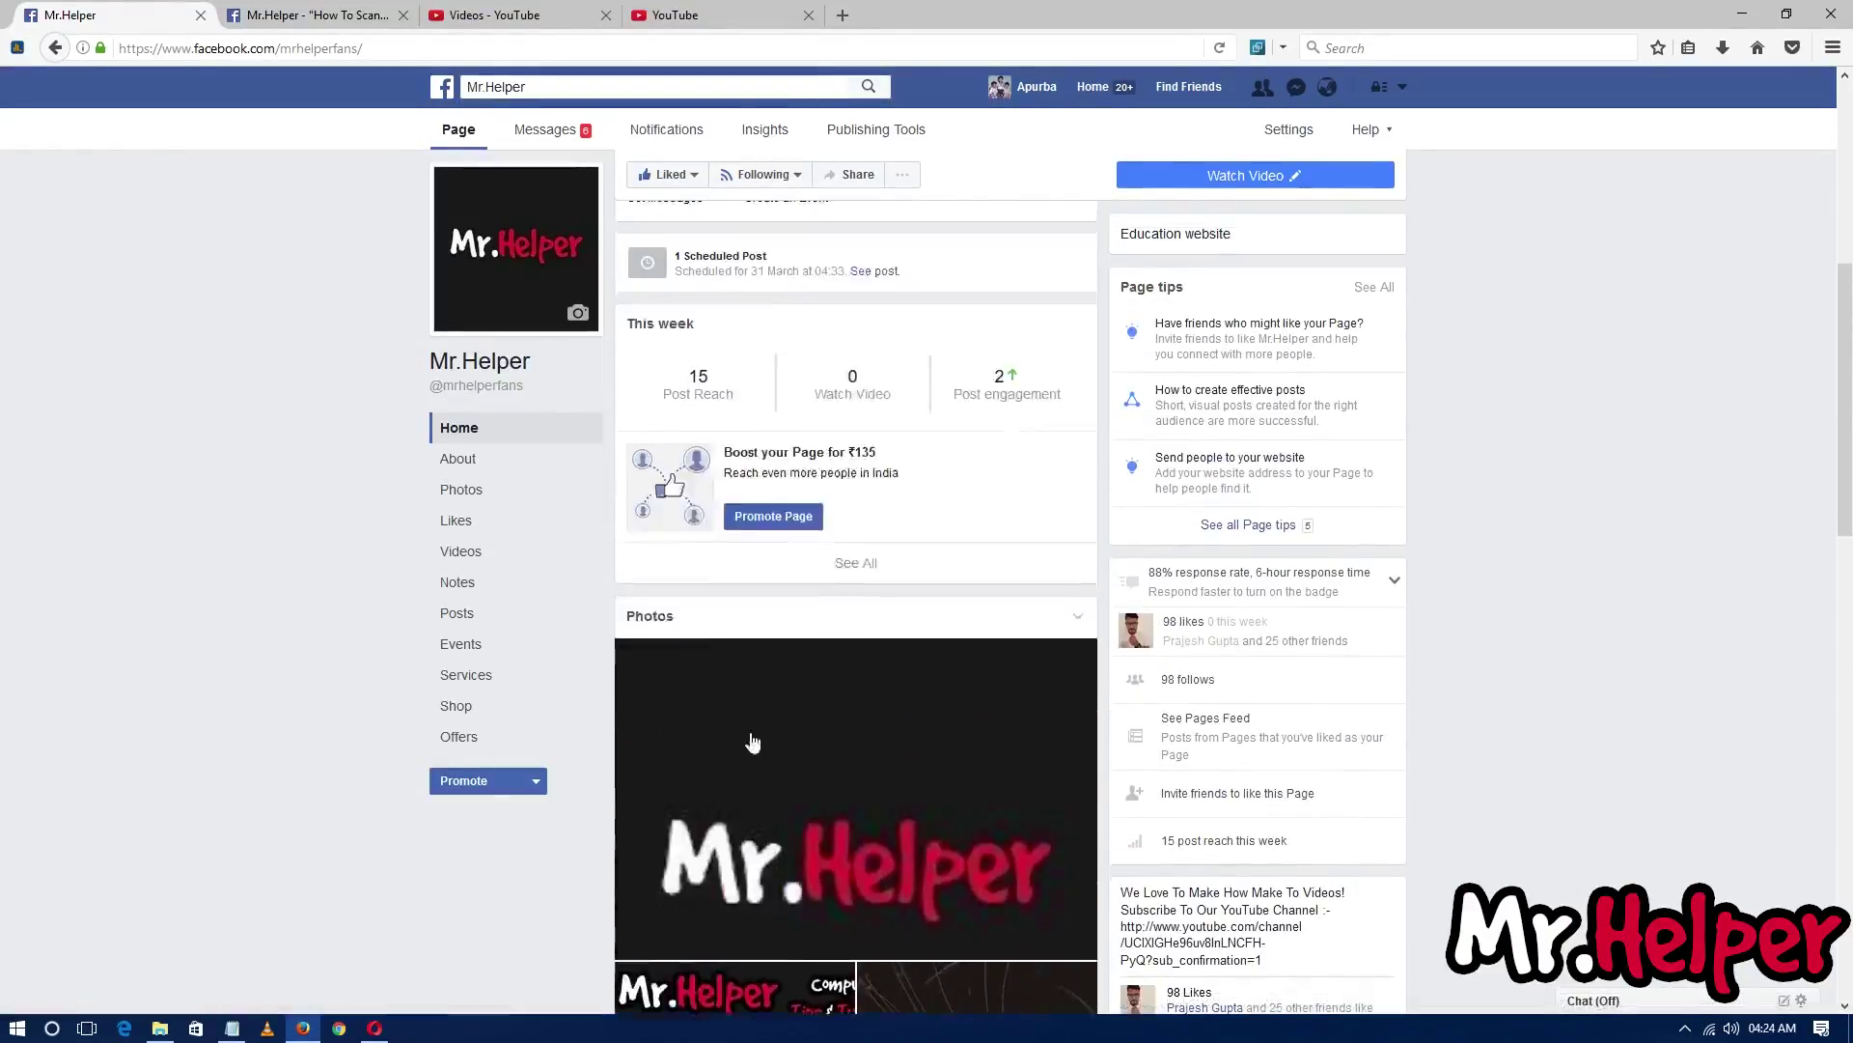
{"action": "key", "text": "ctrl+Tab"}
{"action": "key", "text": "ctrl+shift+Tab"}
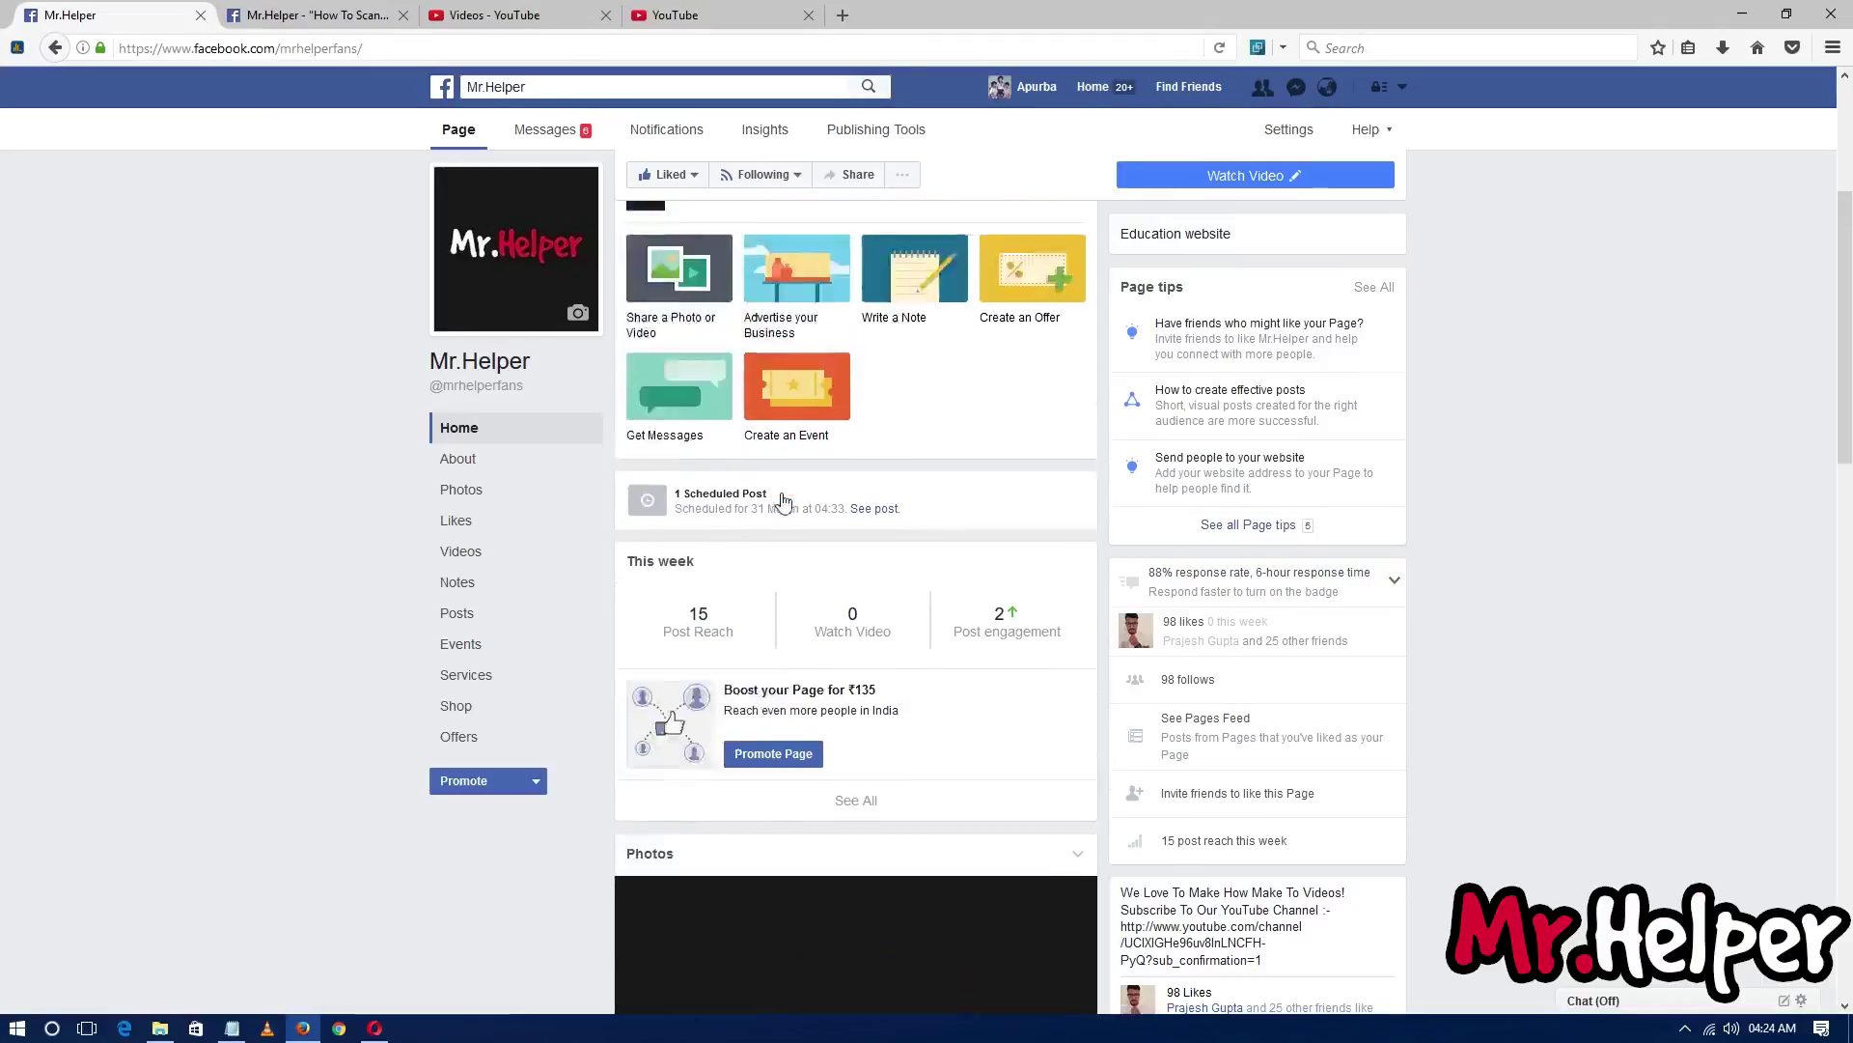
{"action": "mouse_move", "coordinate": [763, 475]}
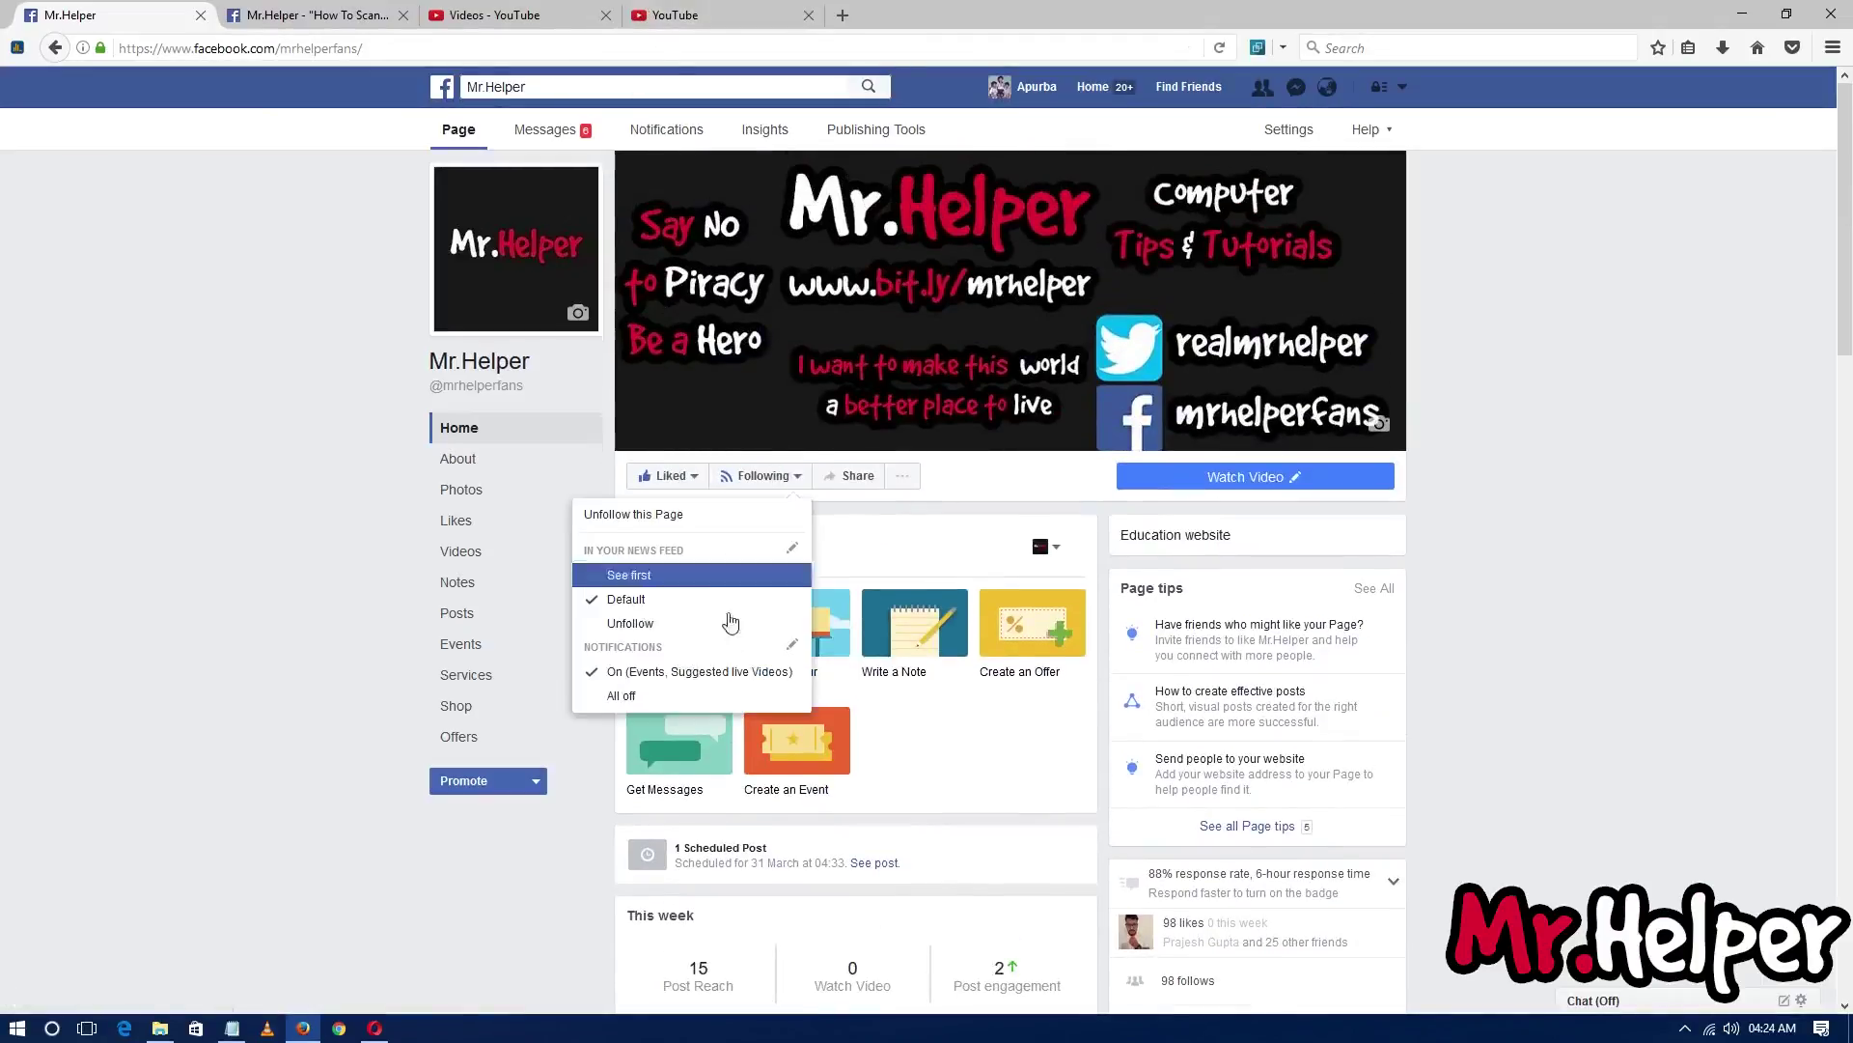
{"action": "scroll", "coordinate": [731, 595], "scroll_direction": "down", "scroll_amount": 15}
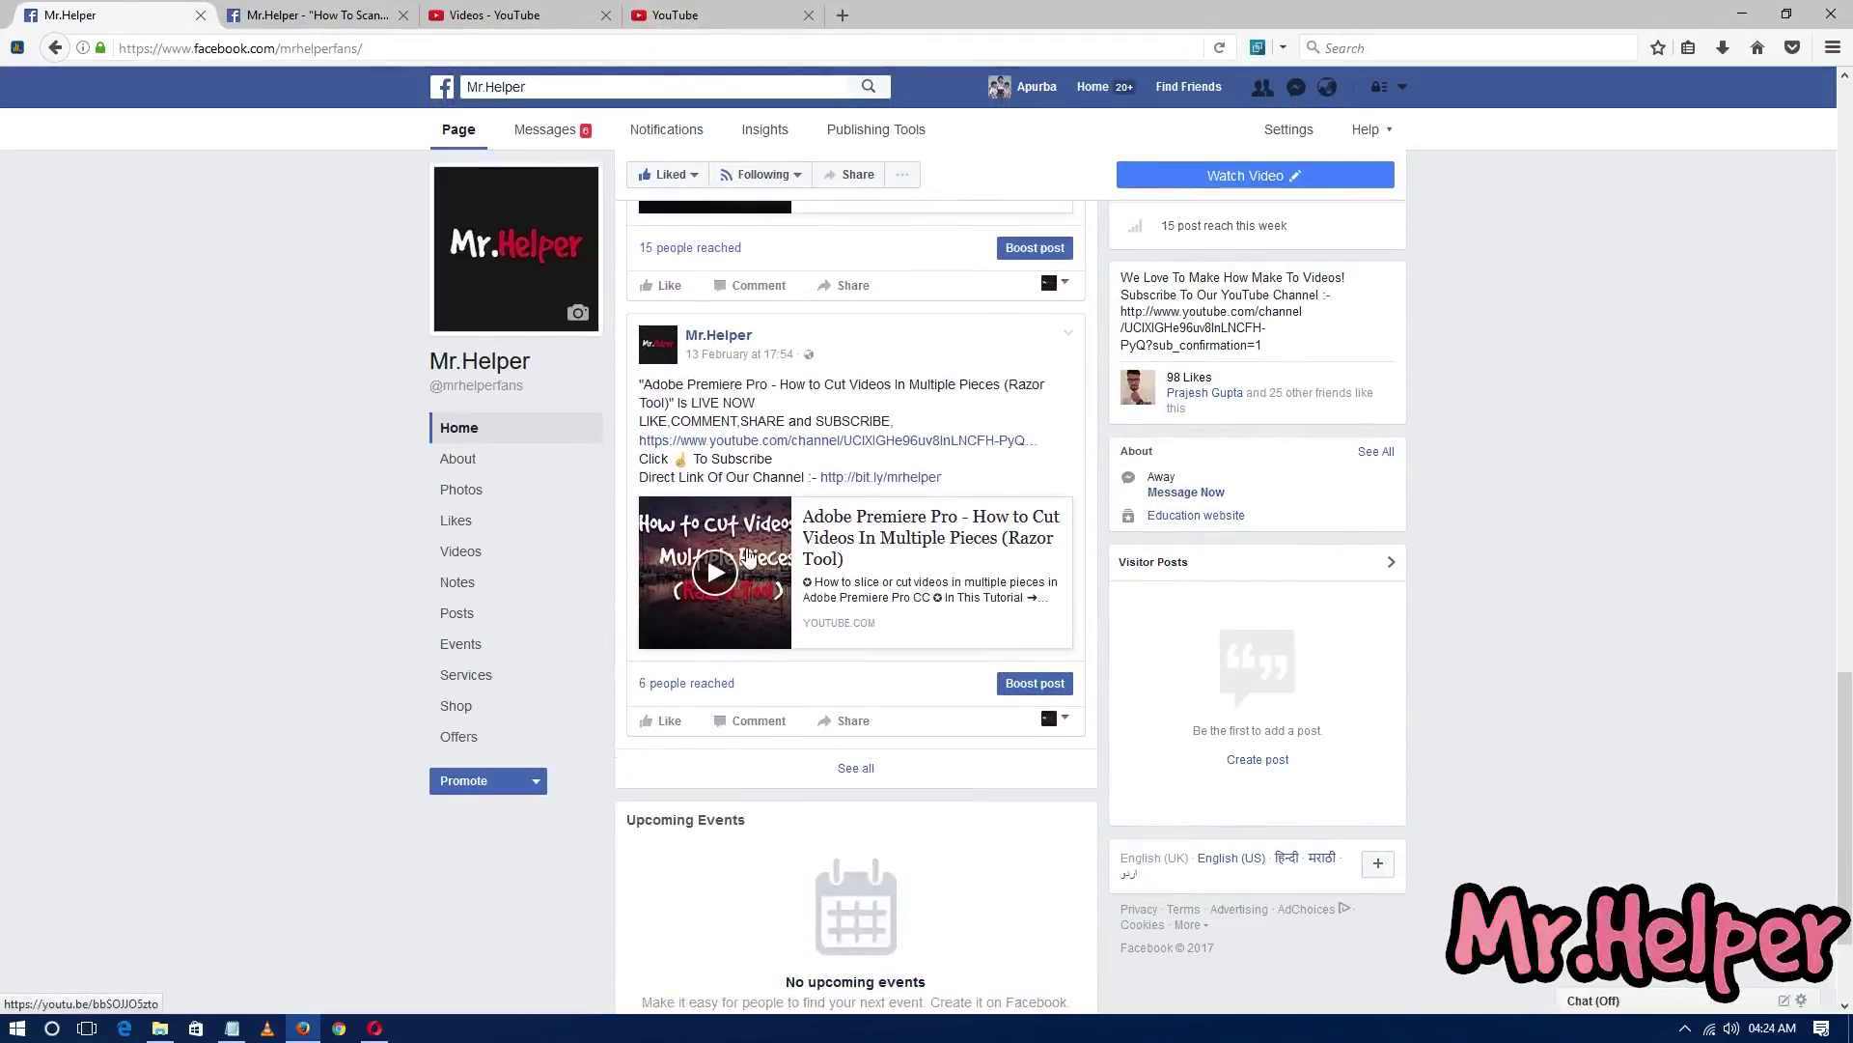
{"action": "scroll", "coordinate": [748, 553], "scroll_direction": "up", "scroll_amount": 10}
{"action": "key", "text": "ctrl+Tab"}
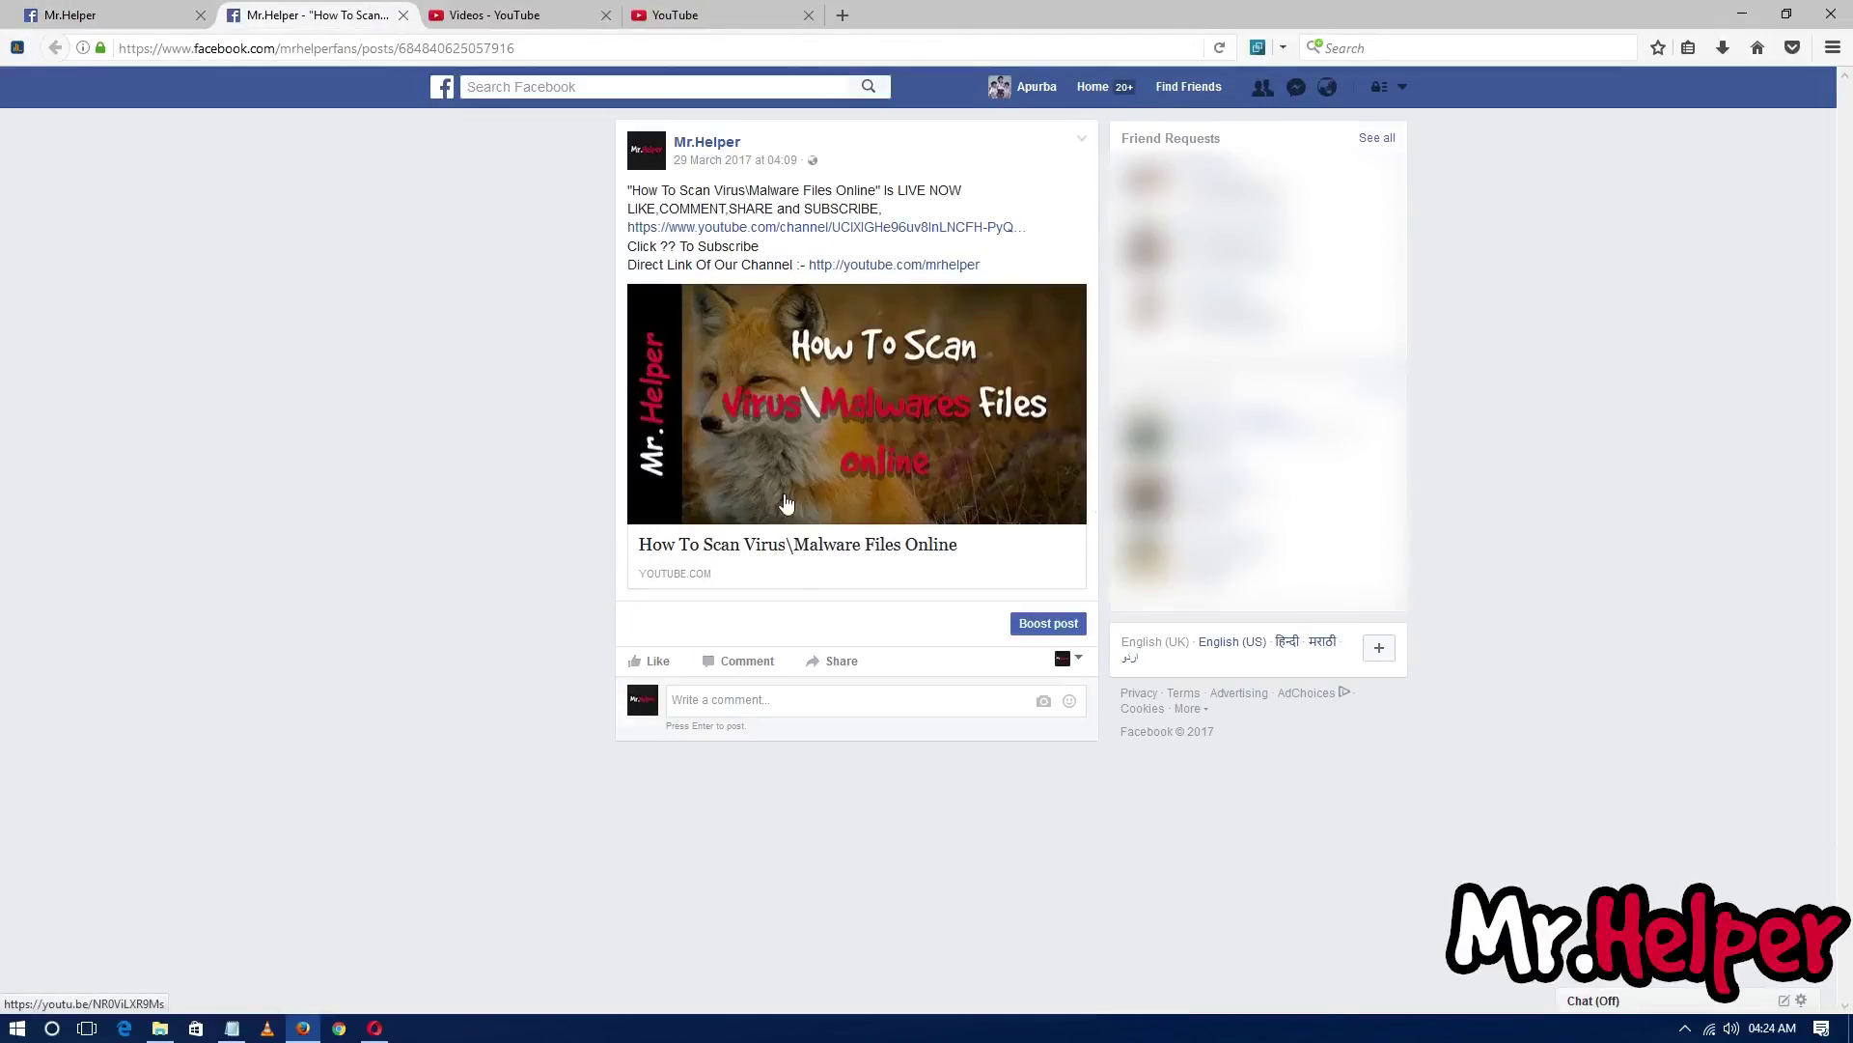
Step: Open the edit page of the "How to change Google Chrome Default Search Engine" video in a new tab and set its privacy to Private
{"action": "key", "text": "ctrl+Tab"}
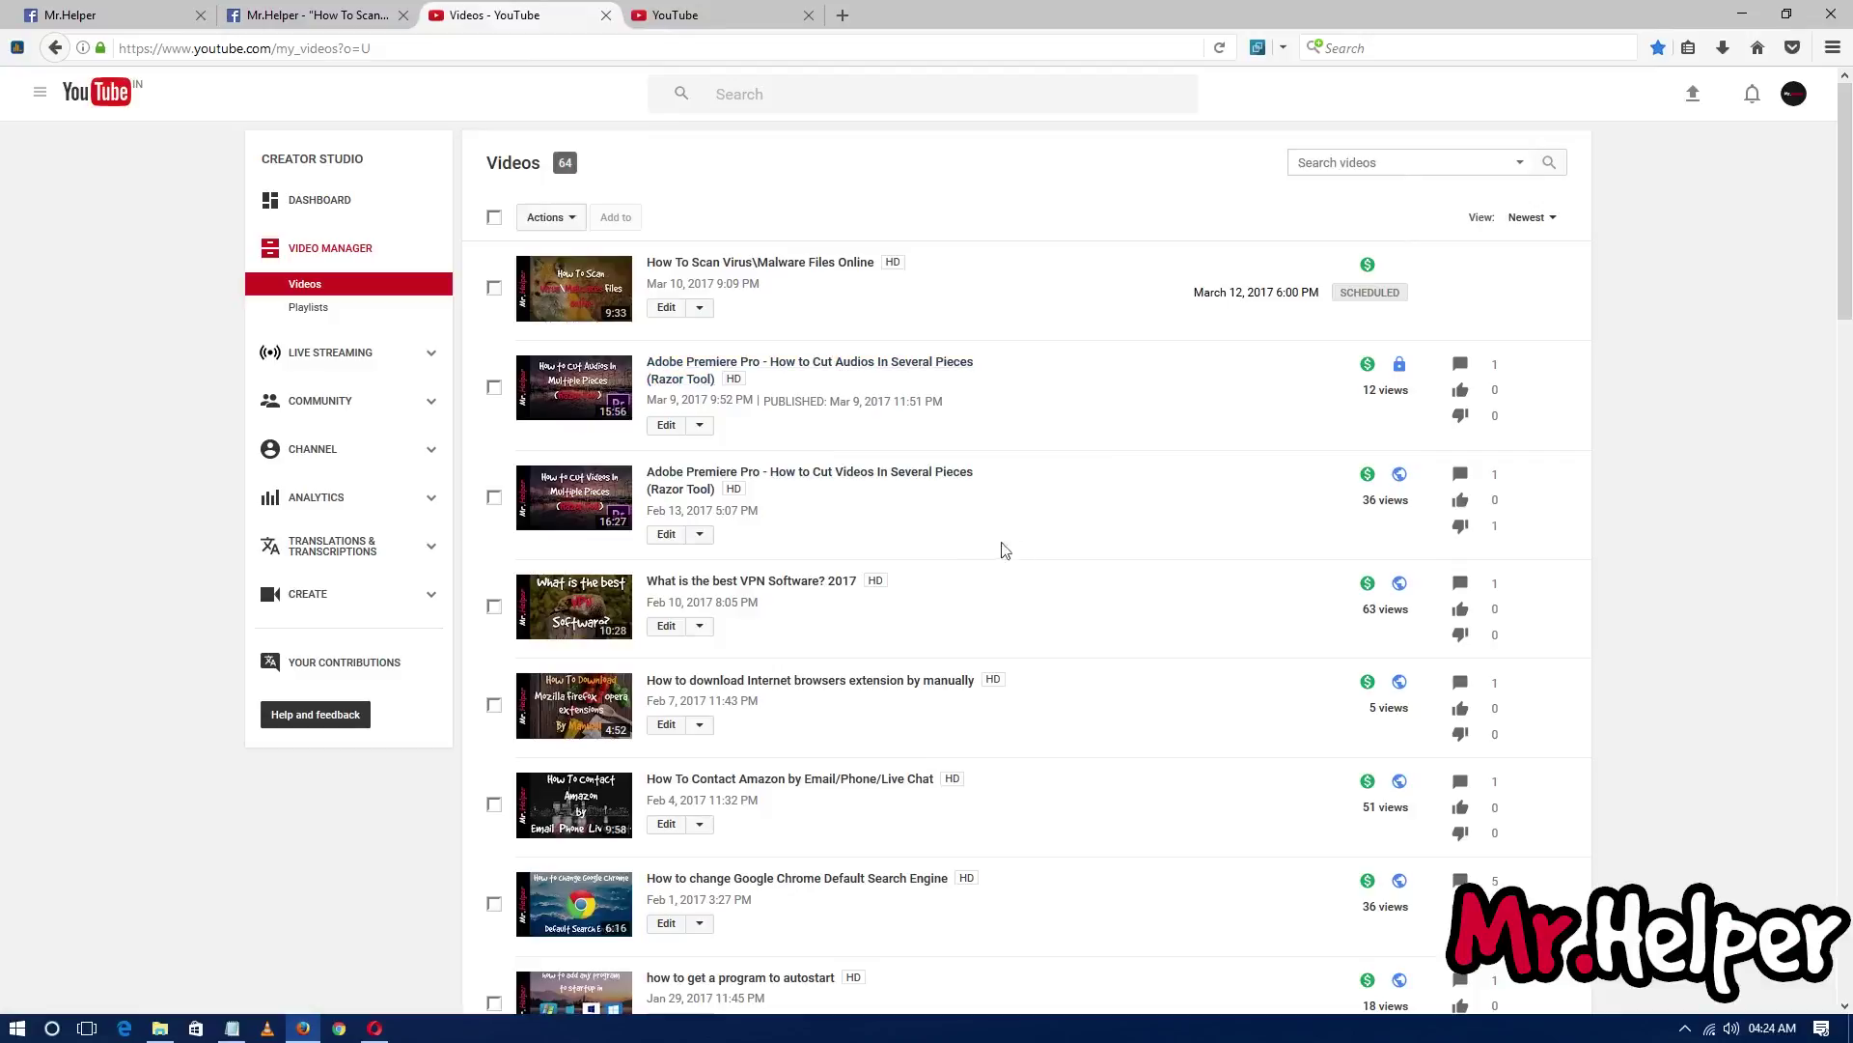
{"action": "middle_click", "coordinate": [667, 924]}
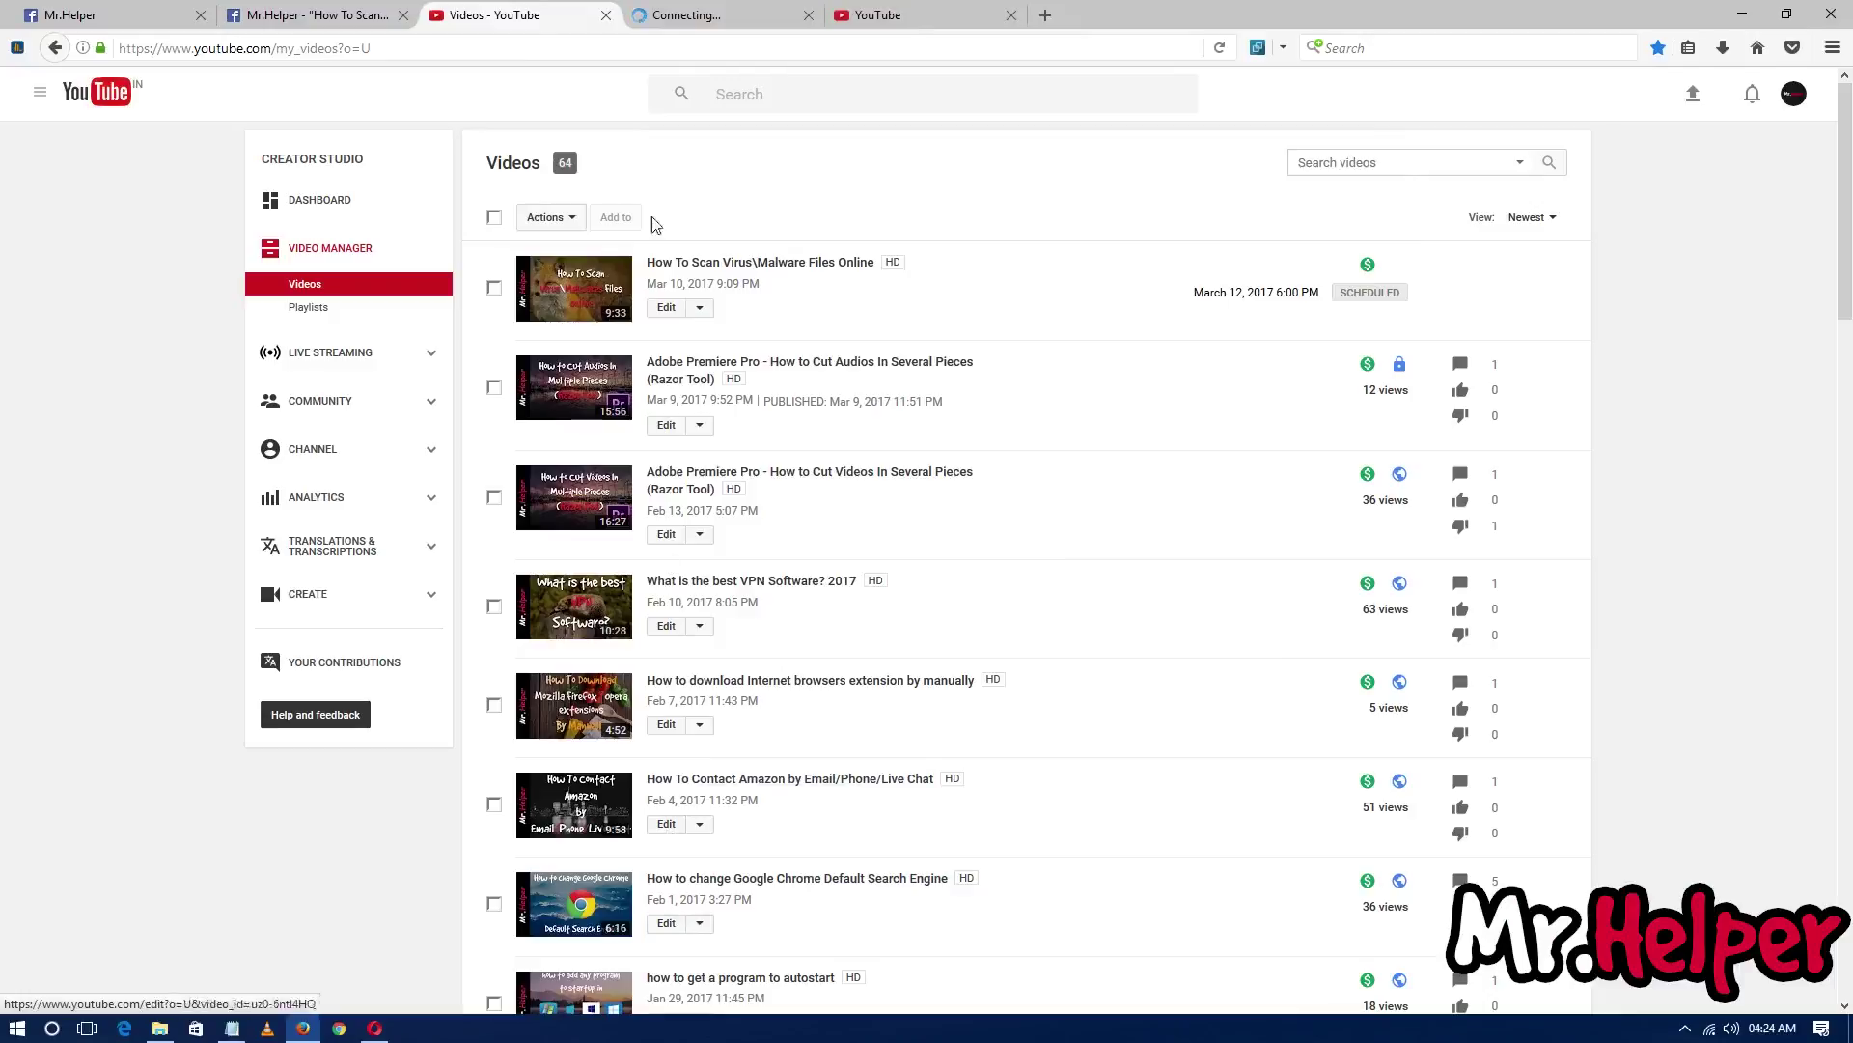
{"action": "left_click", "coordinate": [661, 9]}
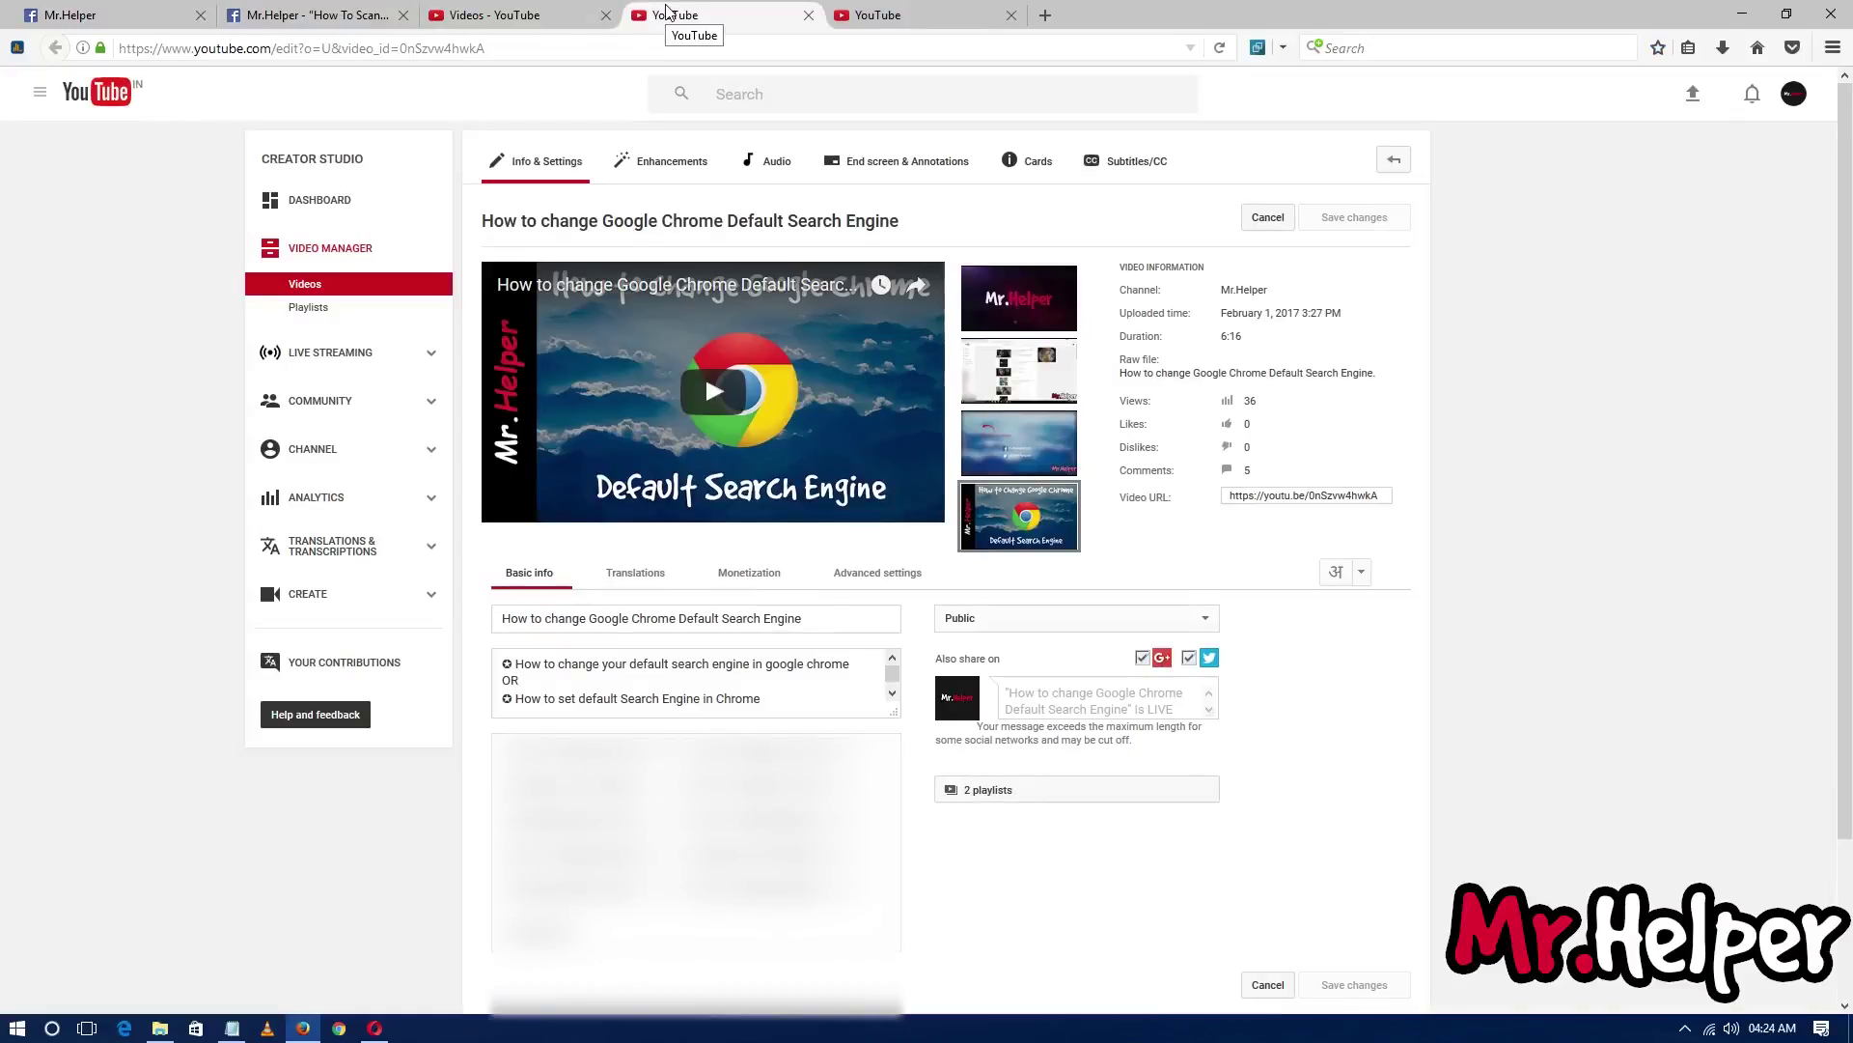
{"action": "left_click", "coordinate": [1299, 498]}
{"action": "left_click", "coordinate": [1120, 615]}
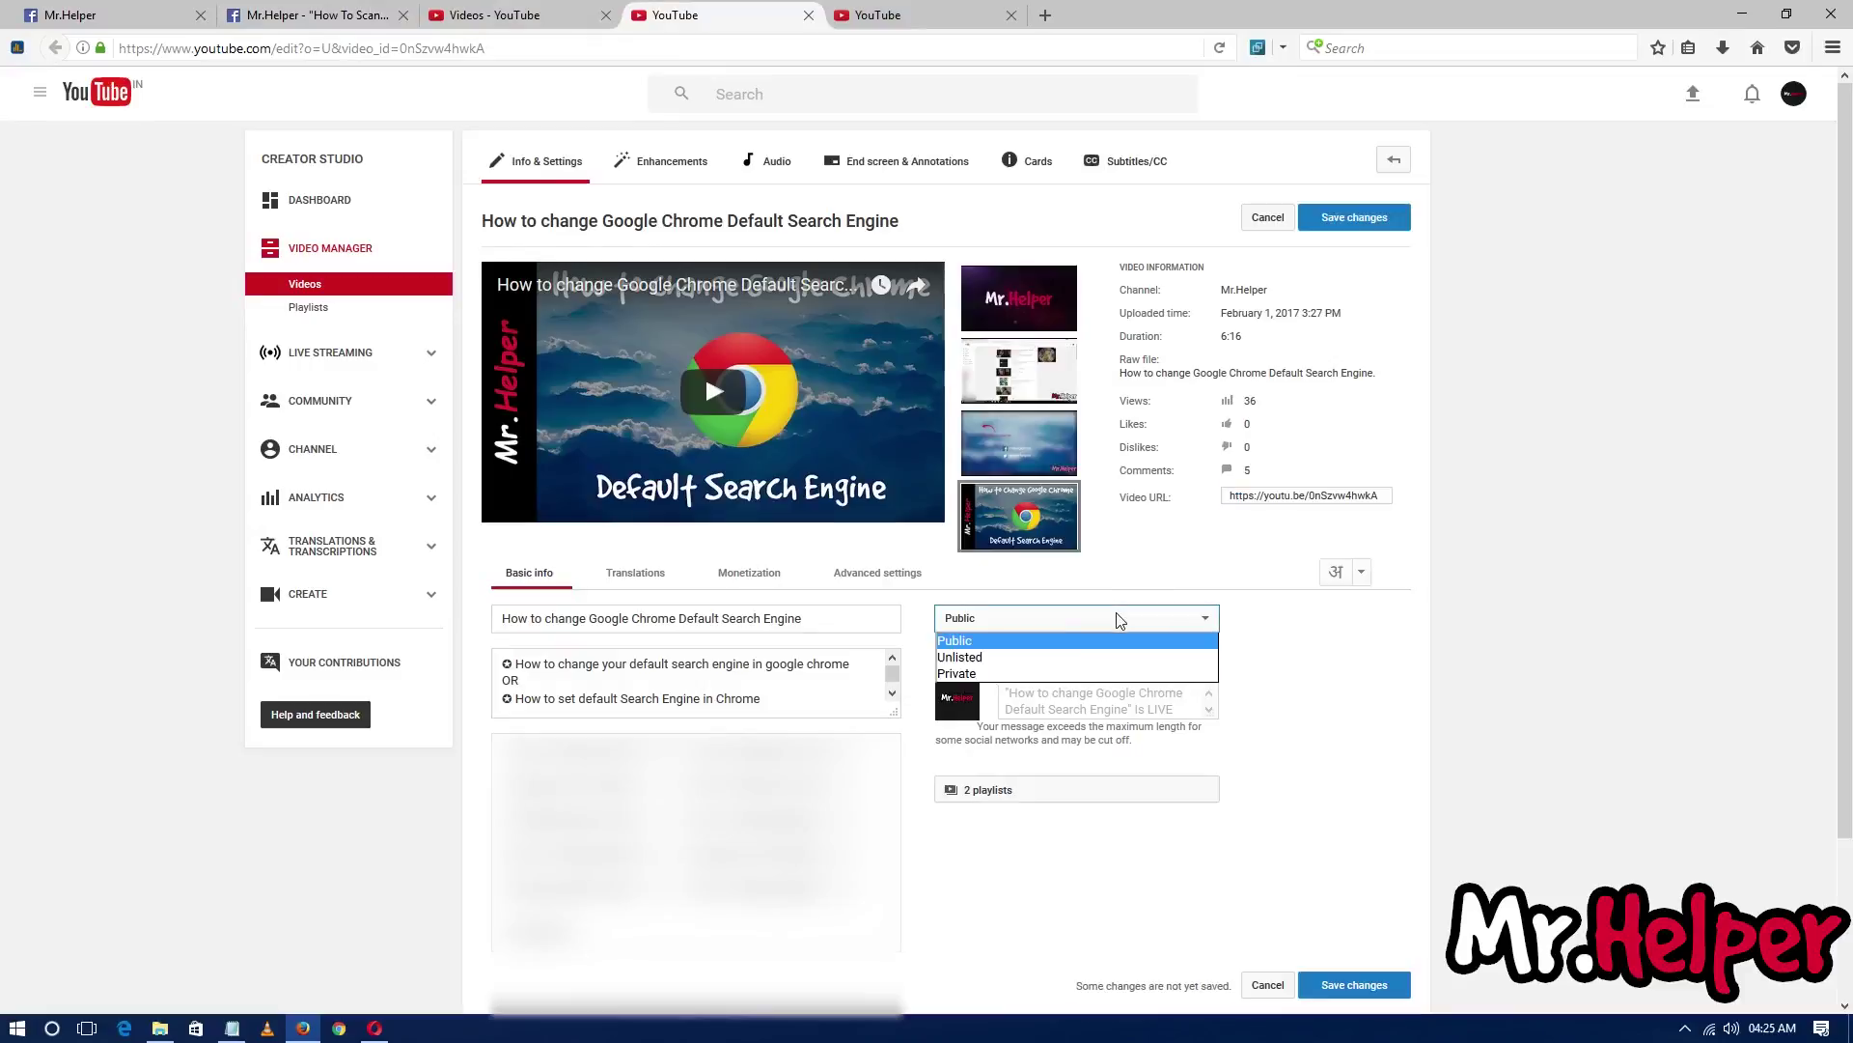
{"action": "left_click", "coordinate": [1049, 675]}
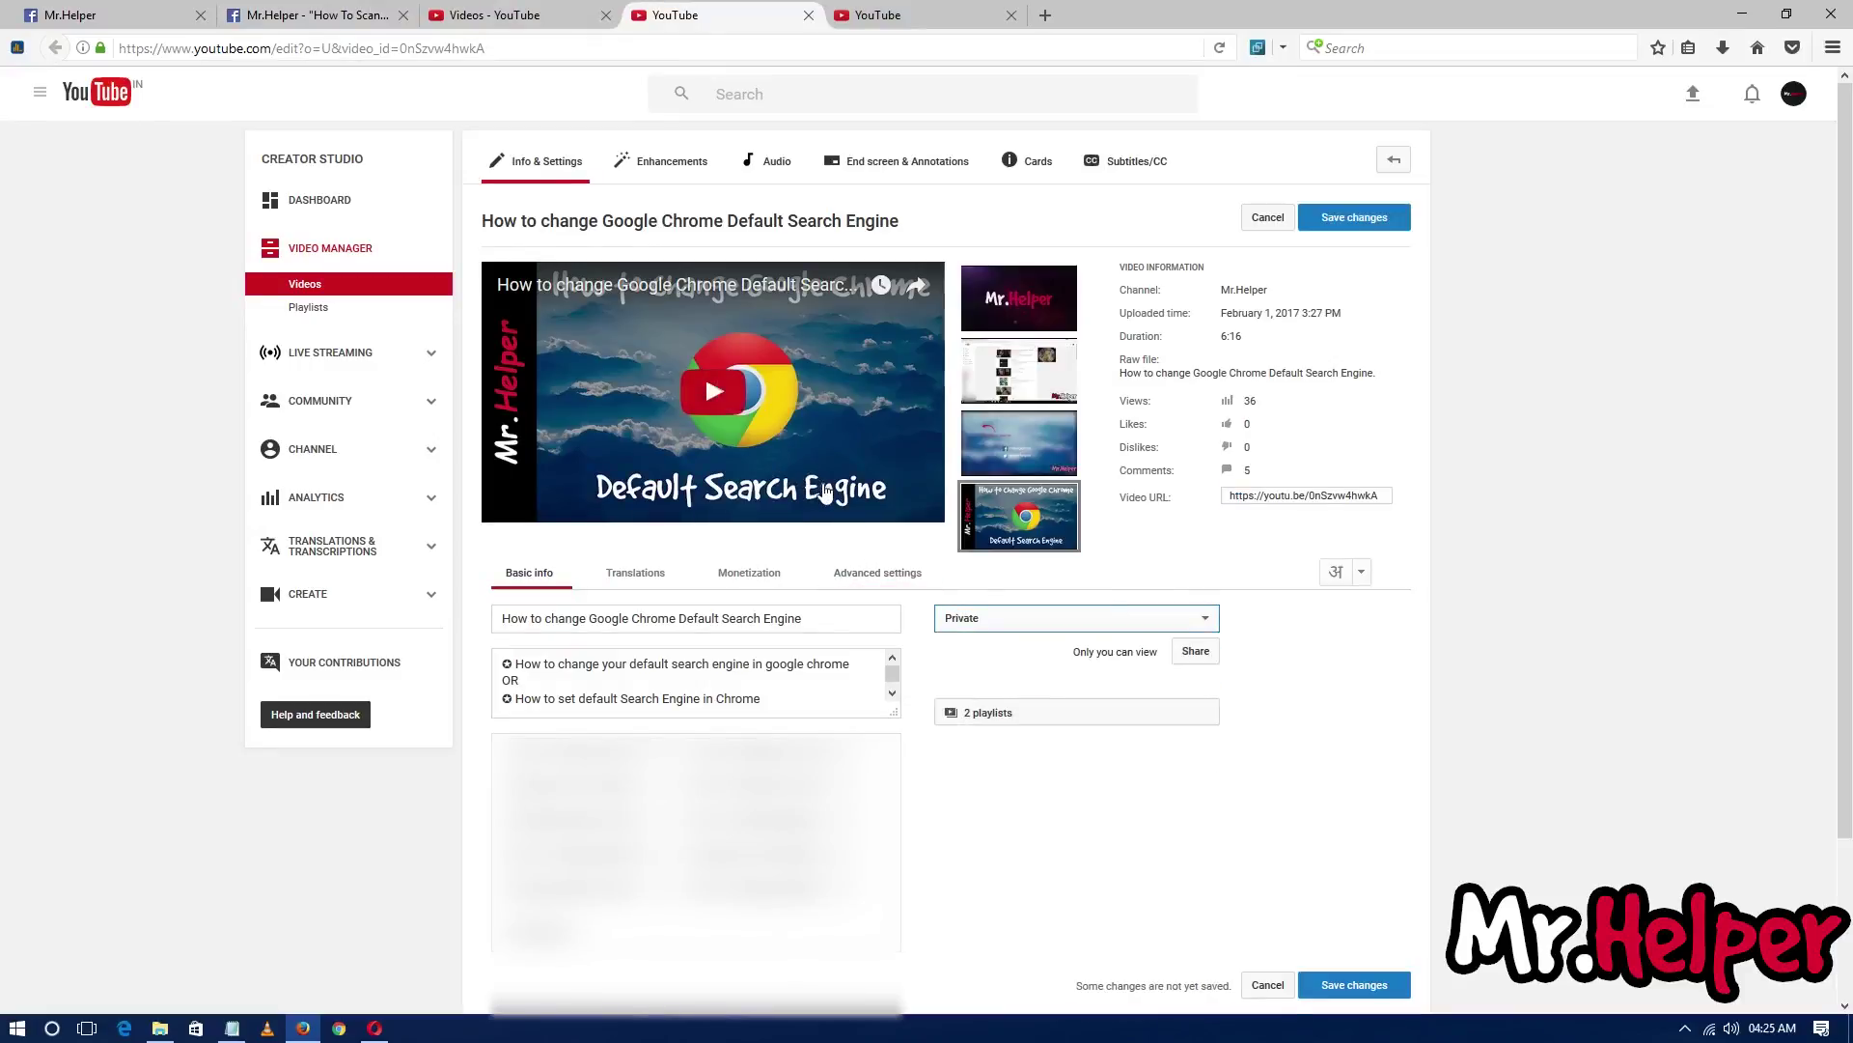
Step: Save the privacy change on the "How to change Google Chrome Default Search Engine" video and copy its video URL
{"action": "left_click", "coordinate": [1342, 987]}
{"action": "left_click", "coordinate": [1341, 986]}
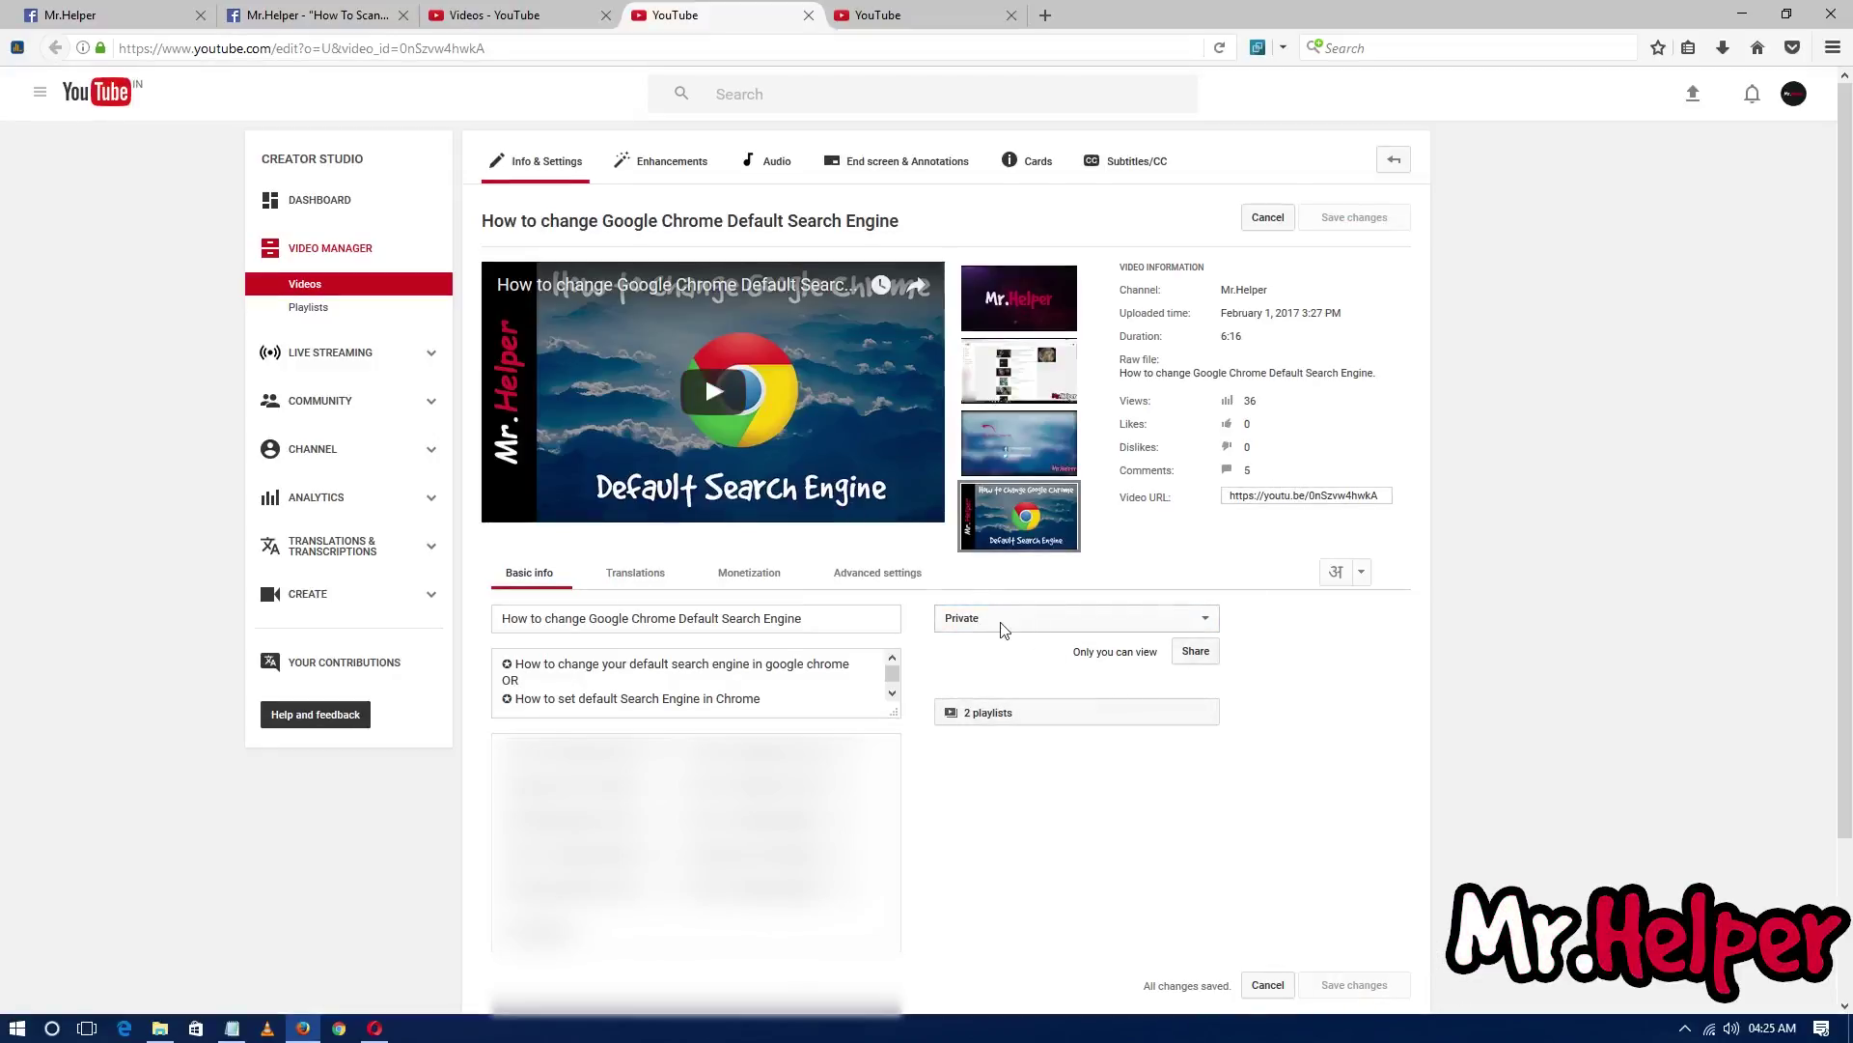
{"action": "left_click", "coordinate": [1336, 493]}
{"action": "key", "text": "ctrl+c"}
{"action": "right_click", "coordinate": [1337, 494]}
{"action": "left_click", "coordinate": [1371, 543]}
Step: Start a Mr.Helper Facebook page post with the copied video link and upload "How to download Internet browser extention by manually Thumbnail.jpg" as its image
{"action": "left_click", "coordinate": [106, 15]}
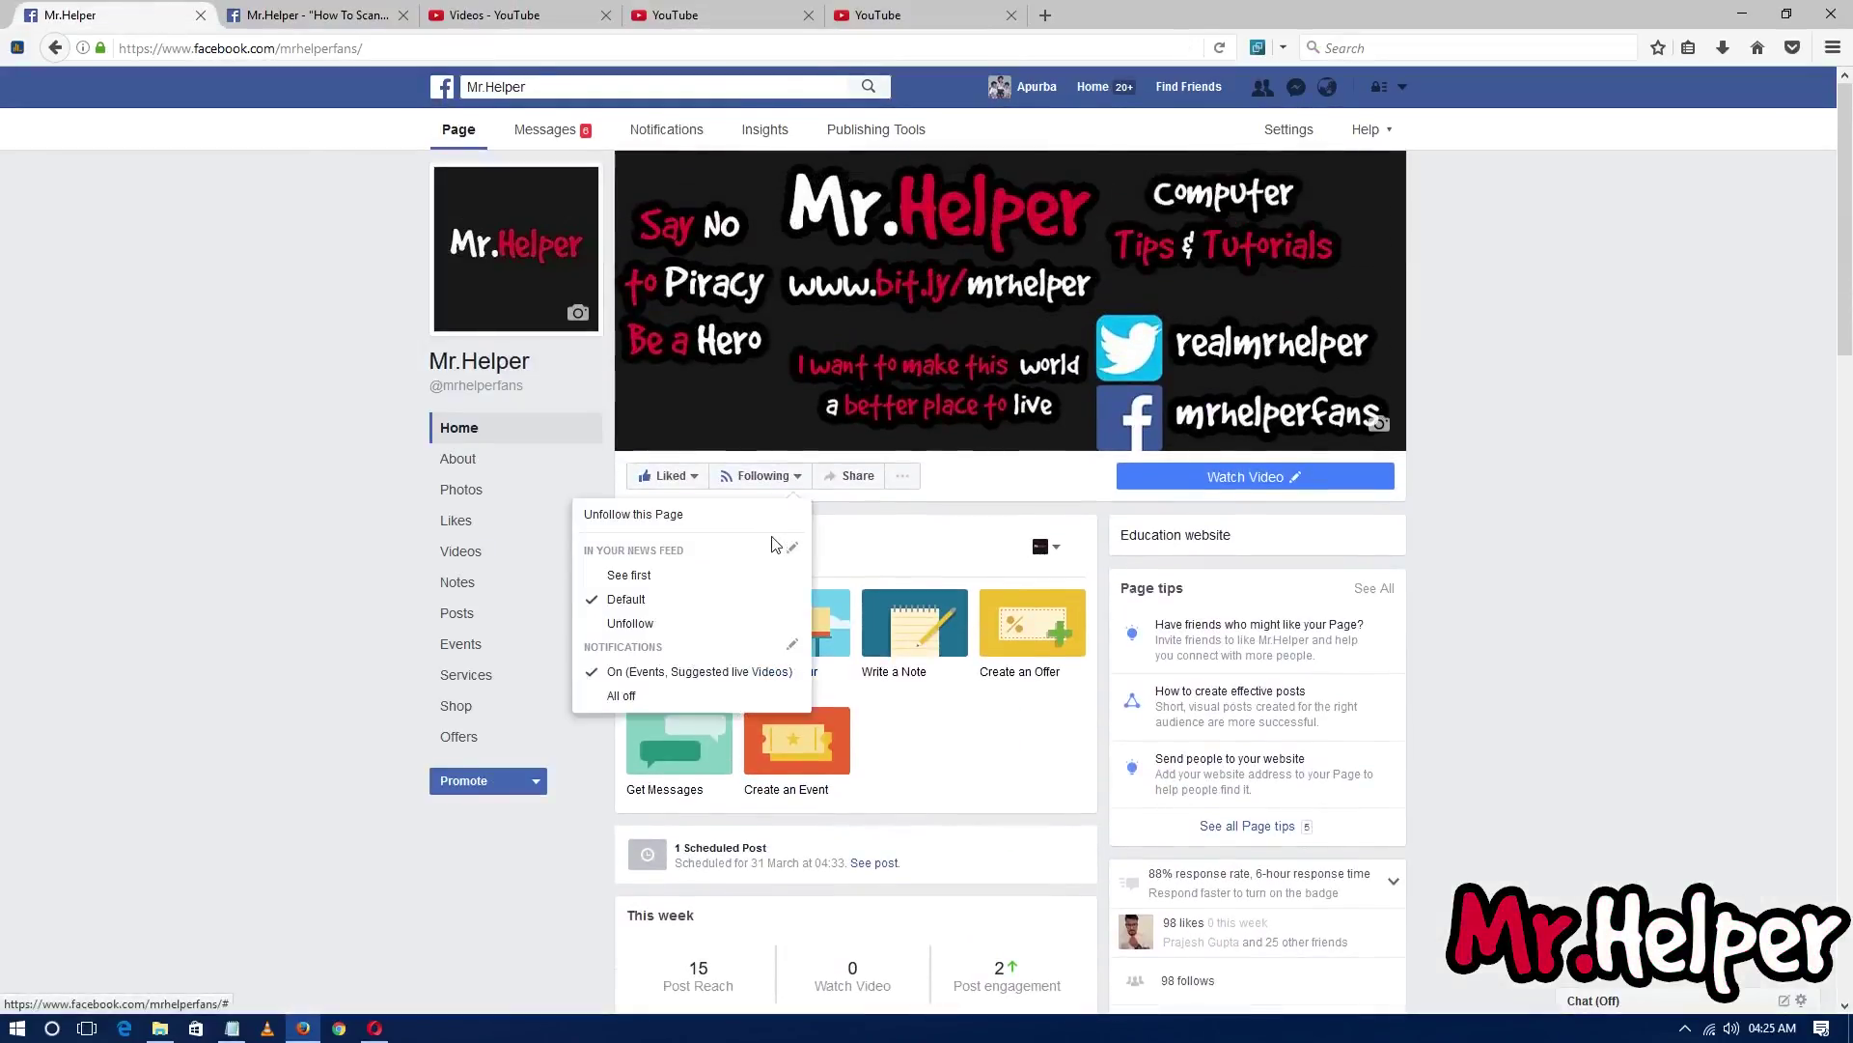
{"action": "left_click", "coordinate": [848, 551]}
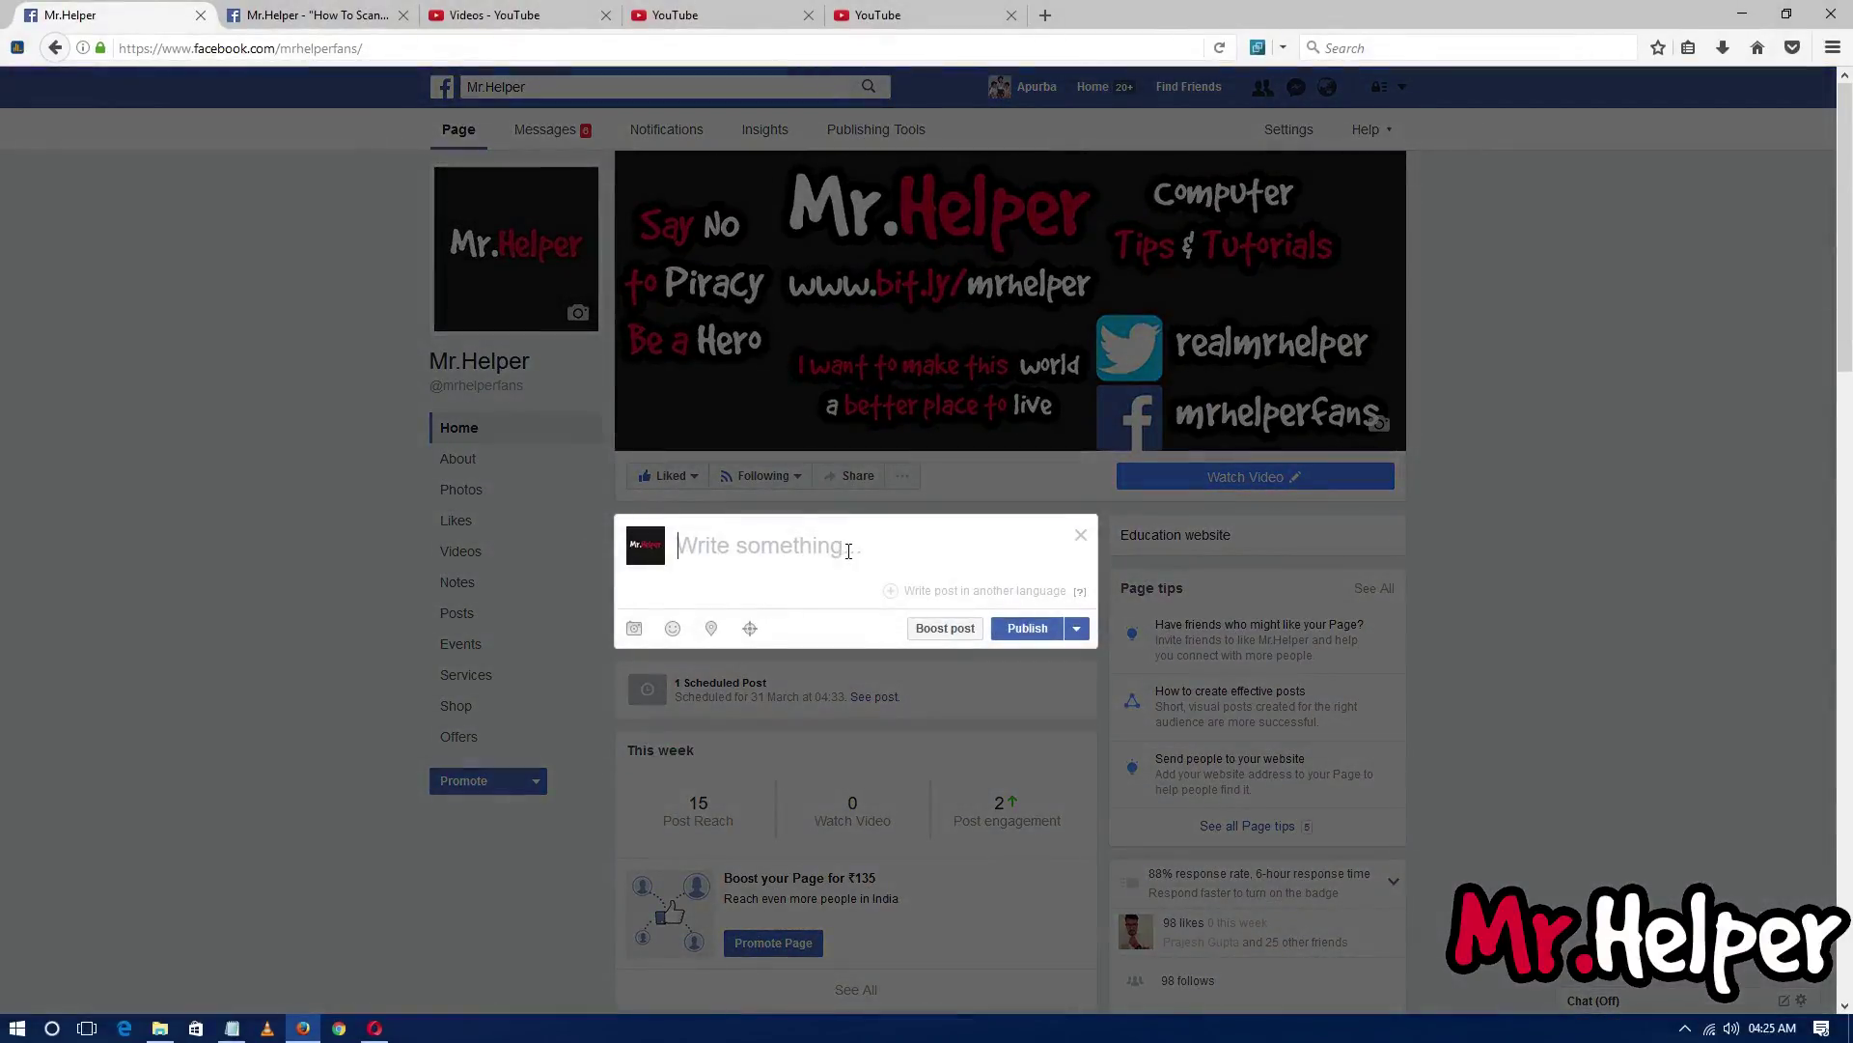
{"action": "key", "text": "ctrl+v"}
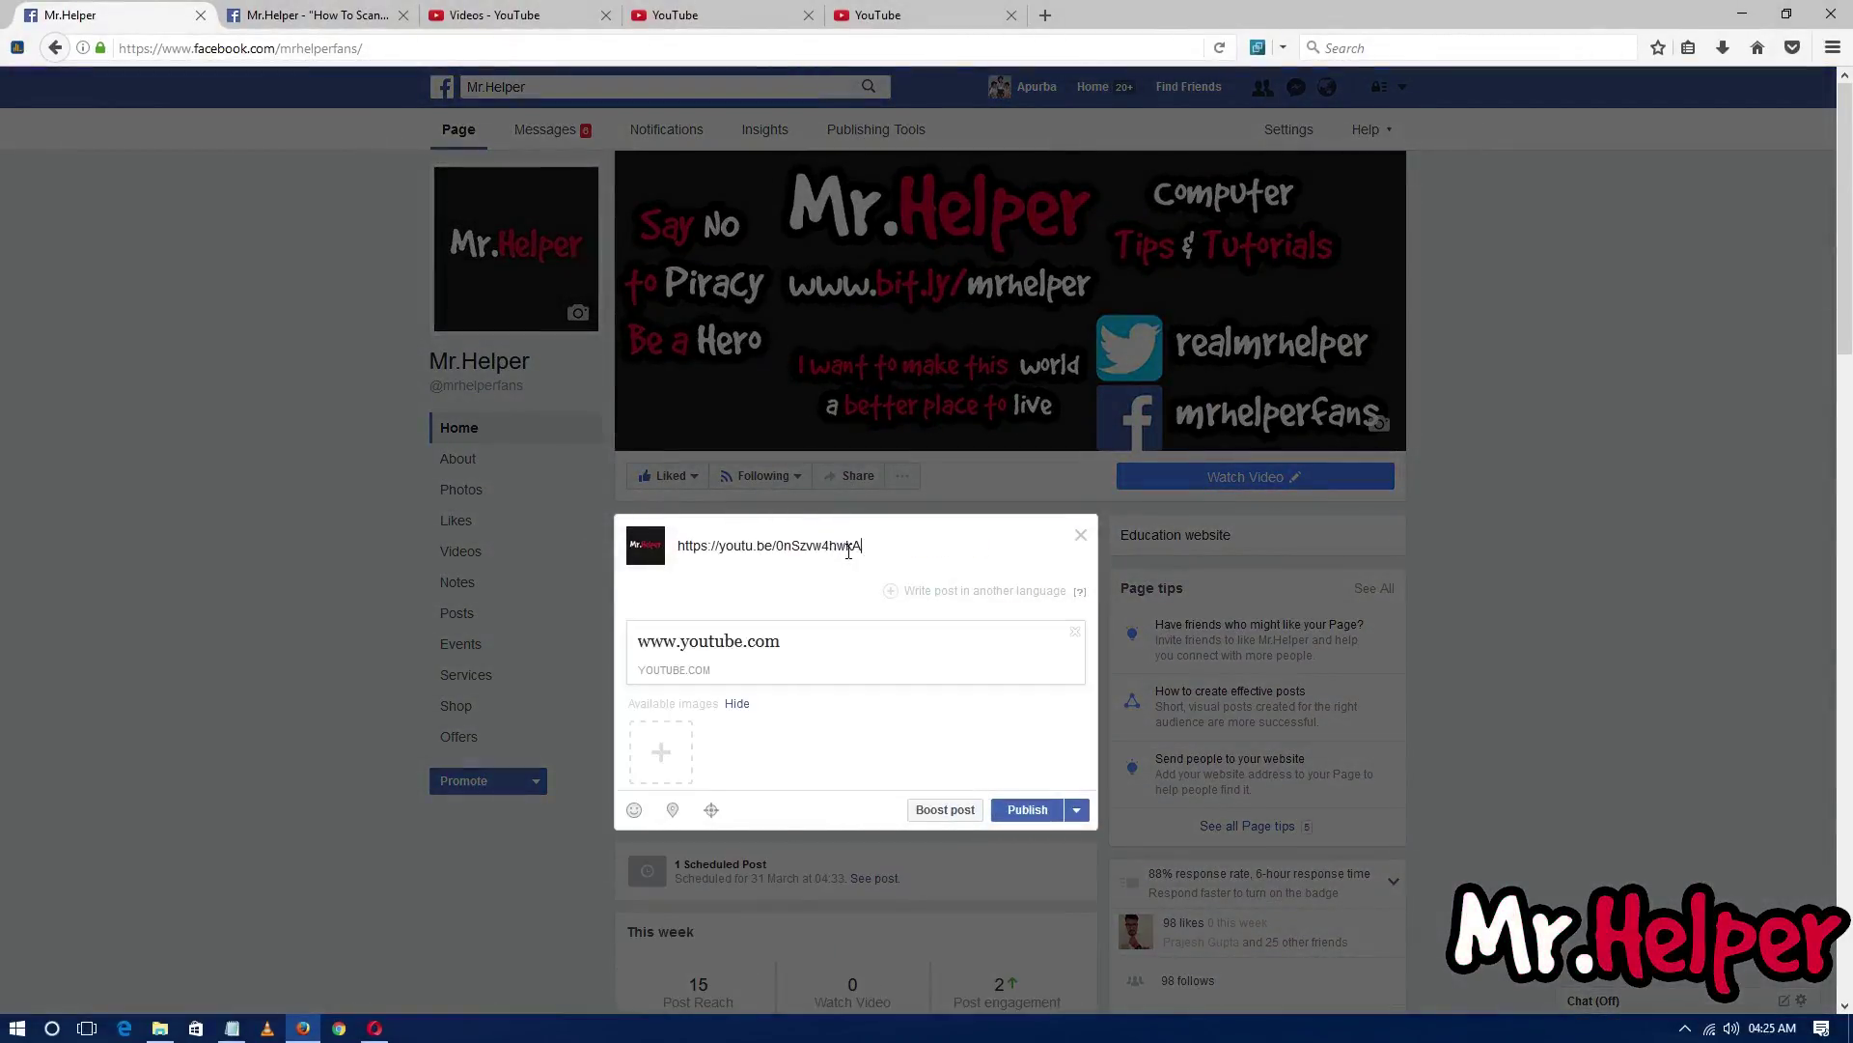
{"action": "left_click", "coordinate": [673, 749]}
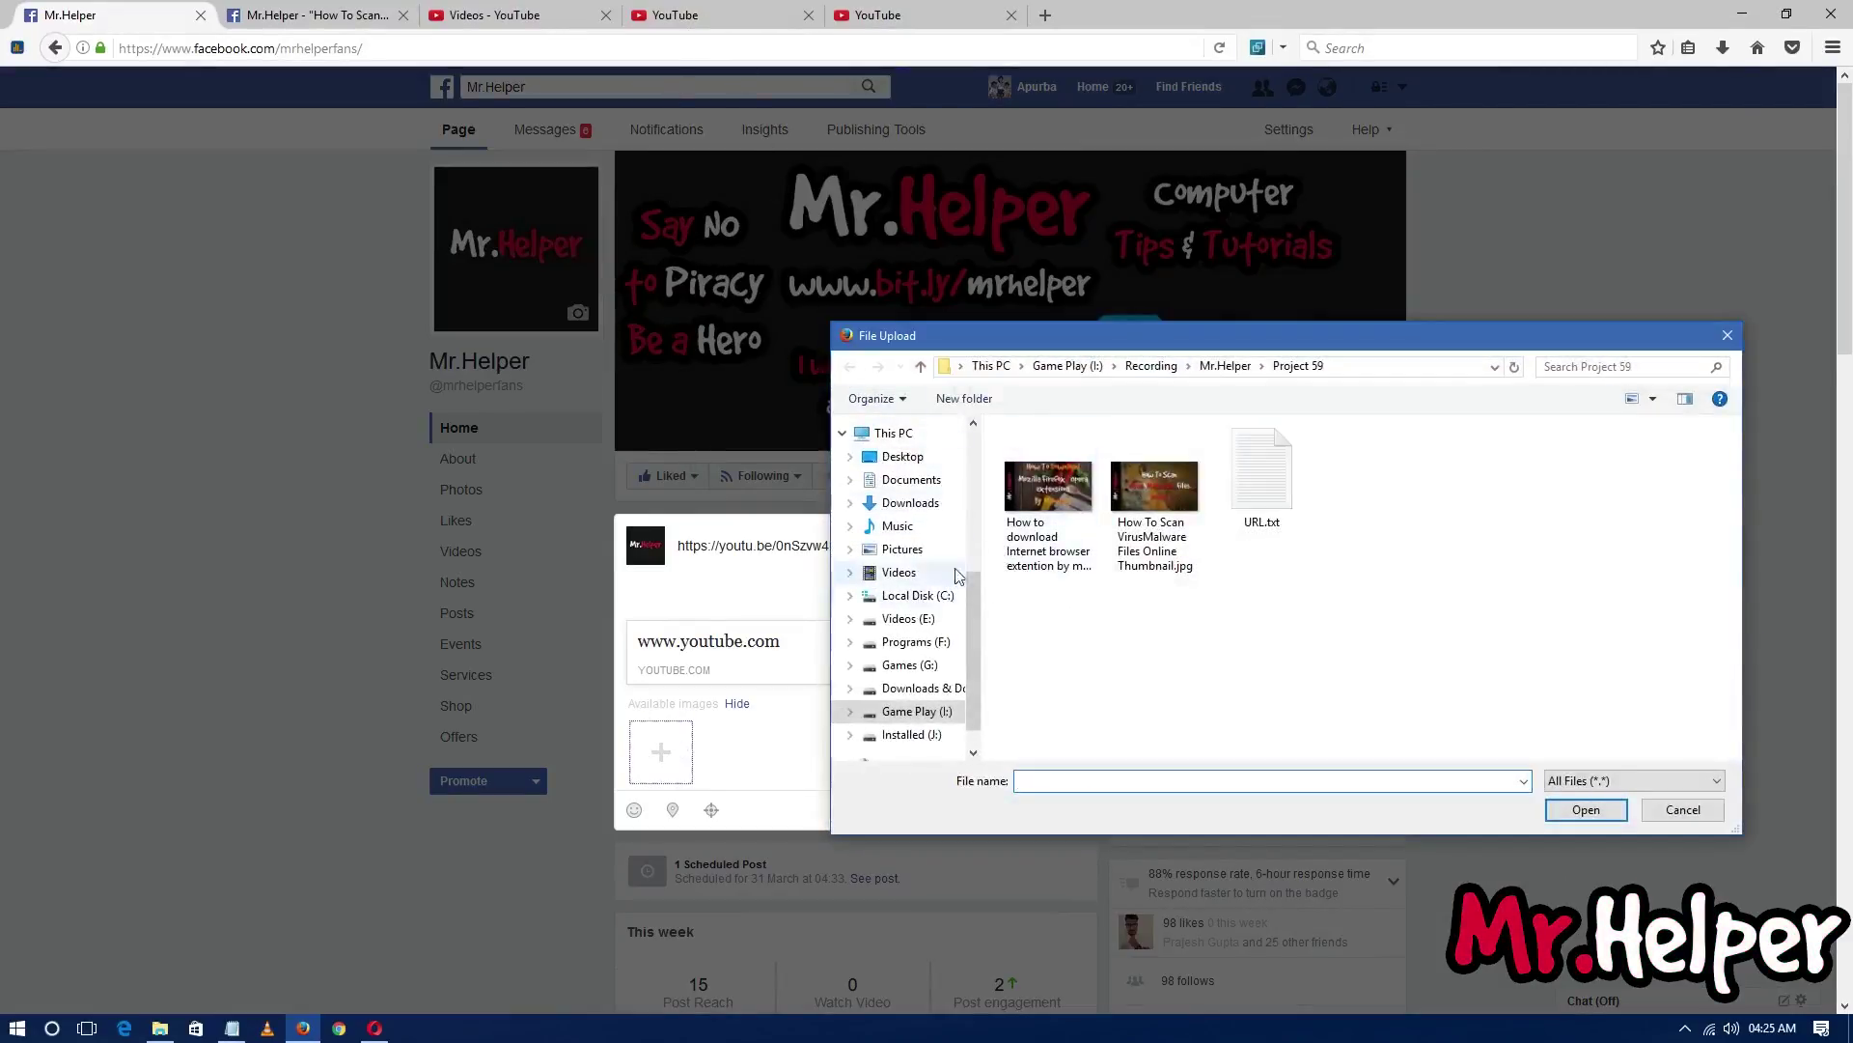
{"action": "left_click", "coordinate": [1037, 497]}
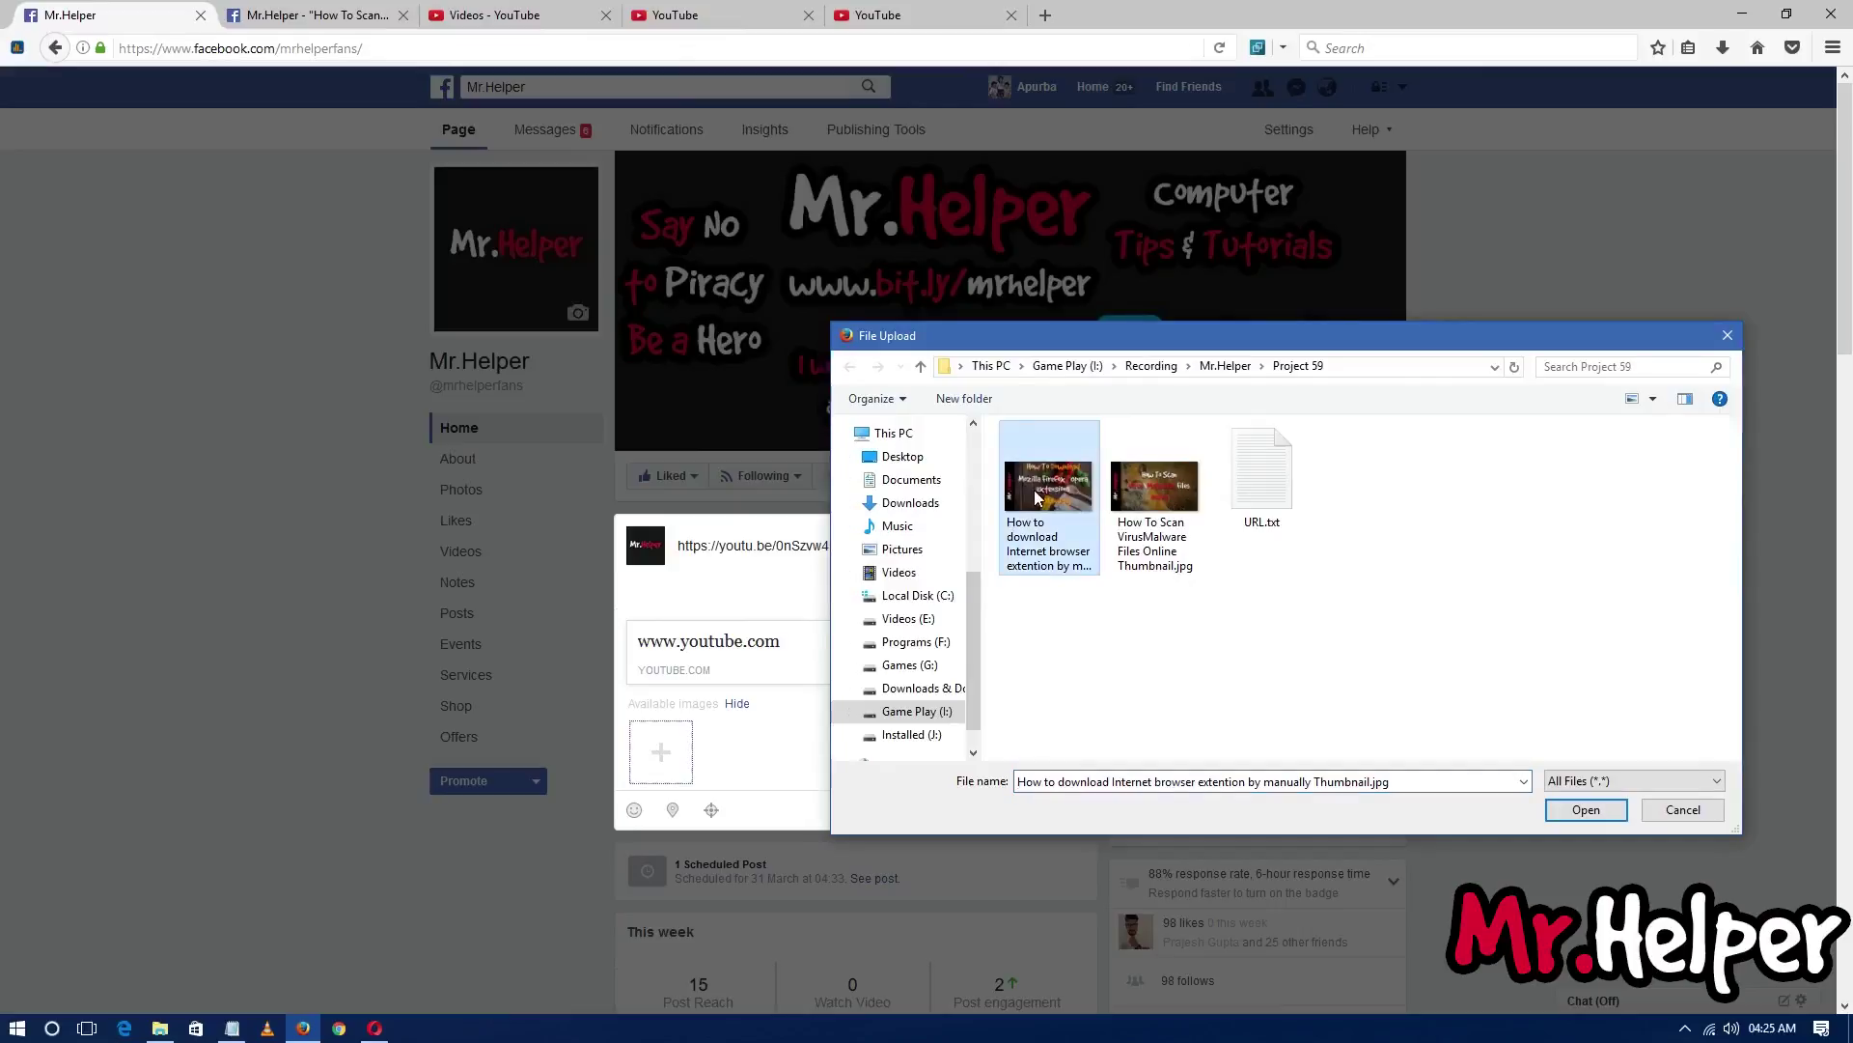
{"action": "double_click", "coordinate": [1035, 498]}
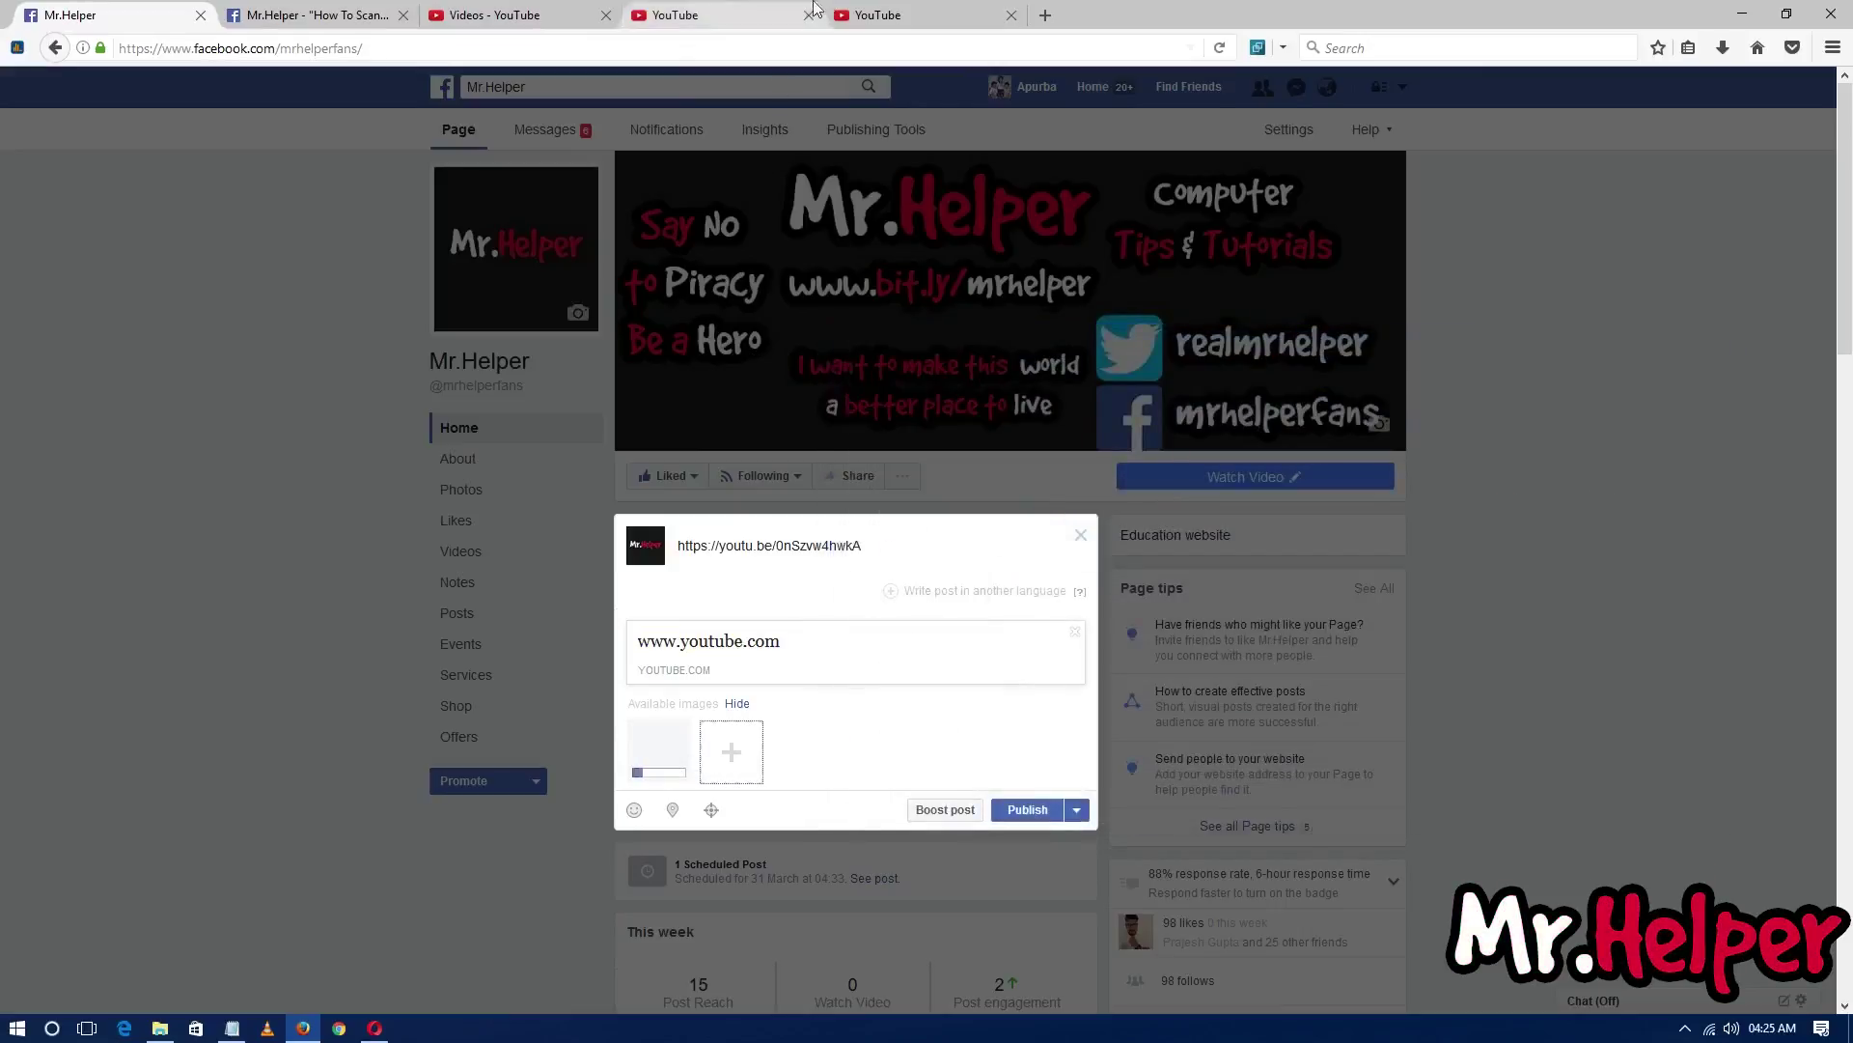
Step: Copy the video's title from its YouTube edit page and insert it between the quotes of the announcement text in URL.txt
{"action": "left_click", "coordinate": [807, 8]}
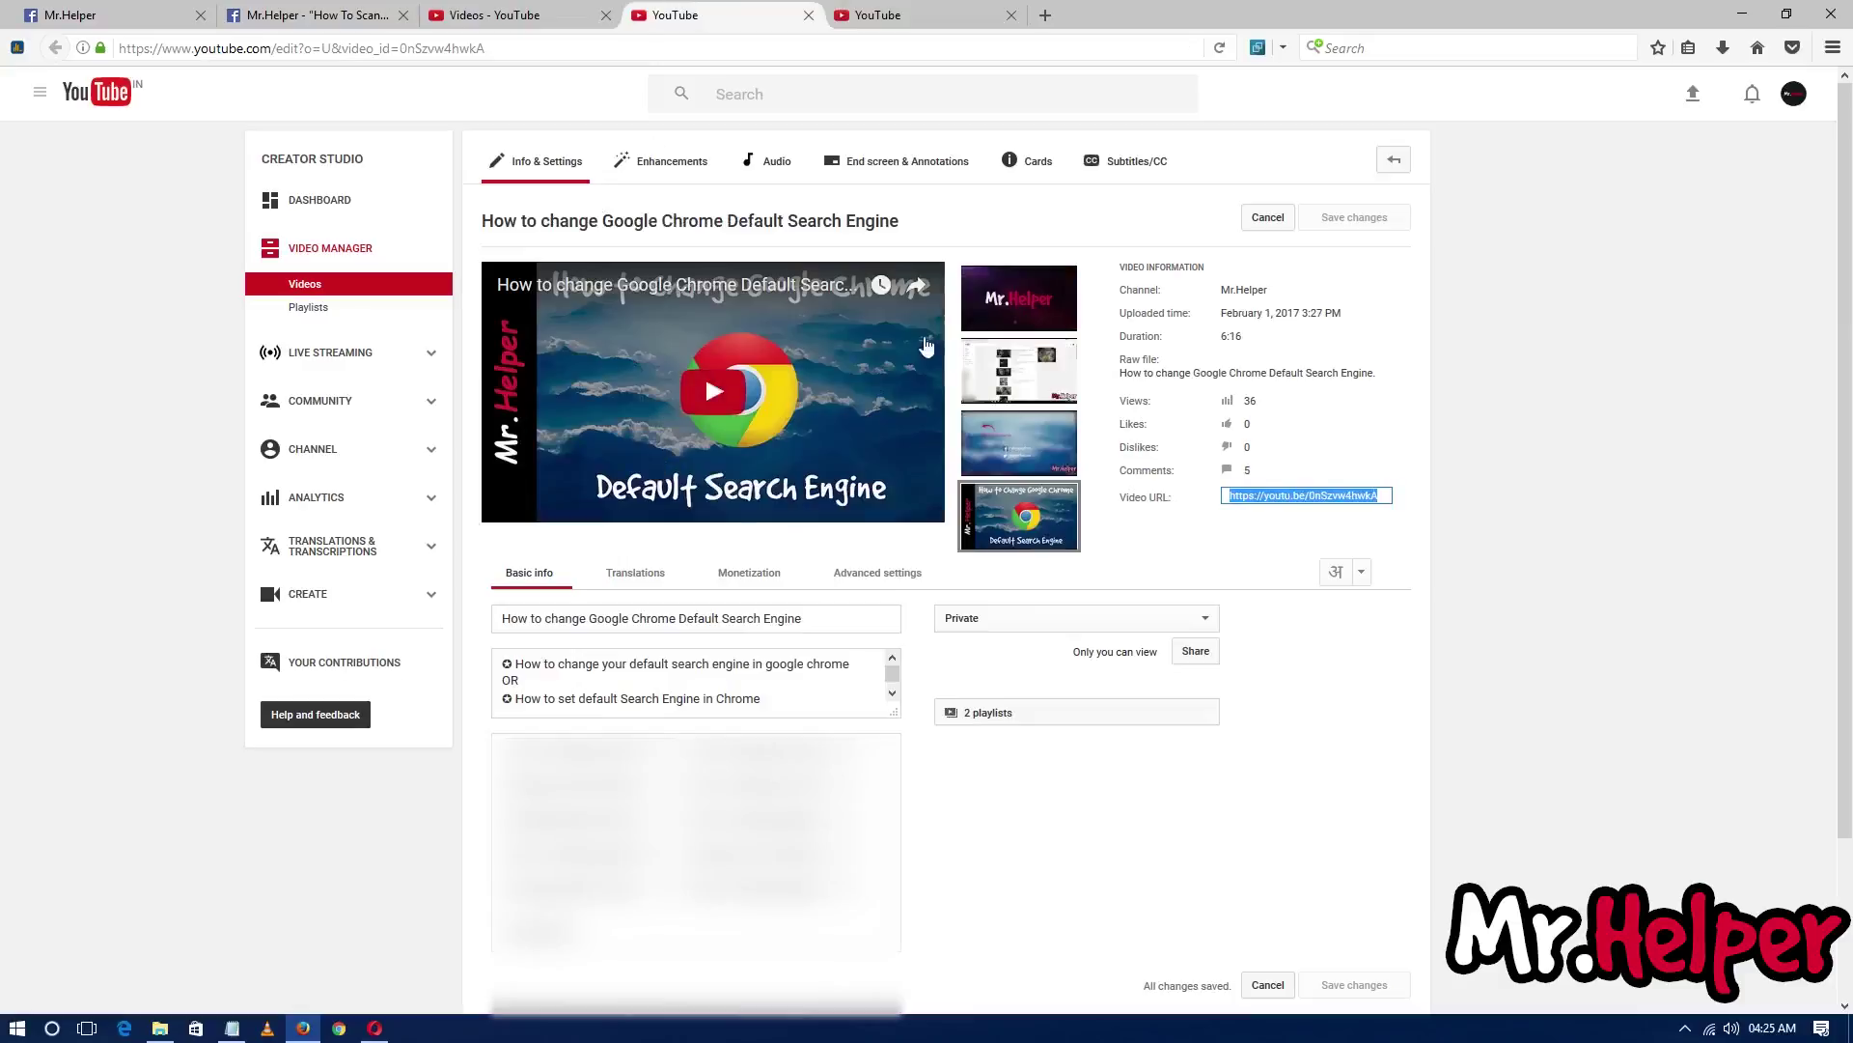
{"action": "left_click", "coordinate": [106, 14]}
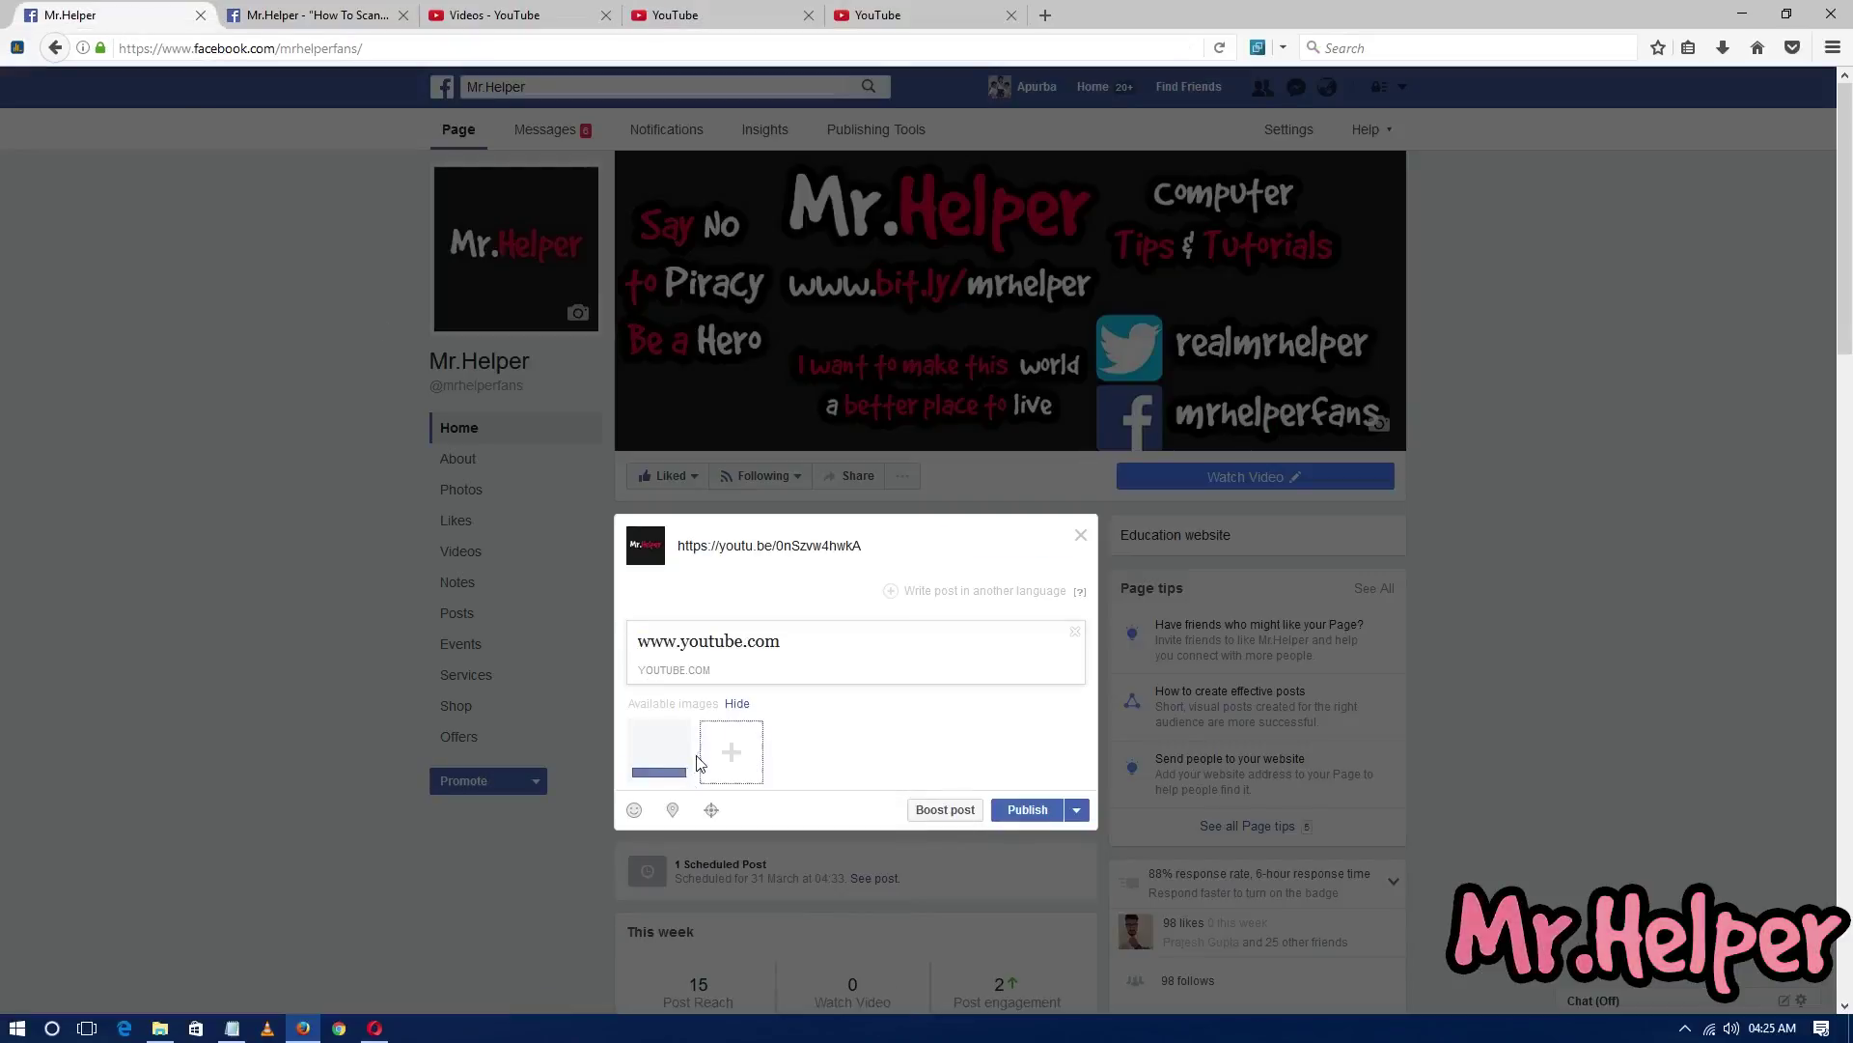
{"action": "left_click", "coordinate": [800, 9]}
{"action": "left_click", "coordinate": [836, 622]}
{"action": "key", "text": "ctrl+a"}
{"action": "key", "text": "ctrl+c"}
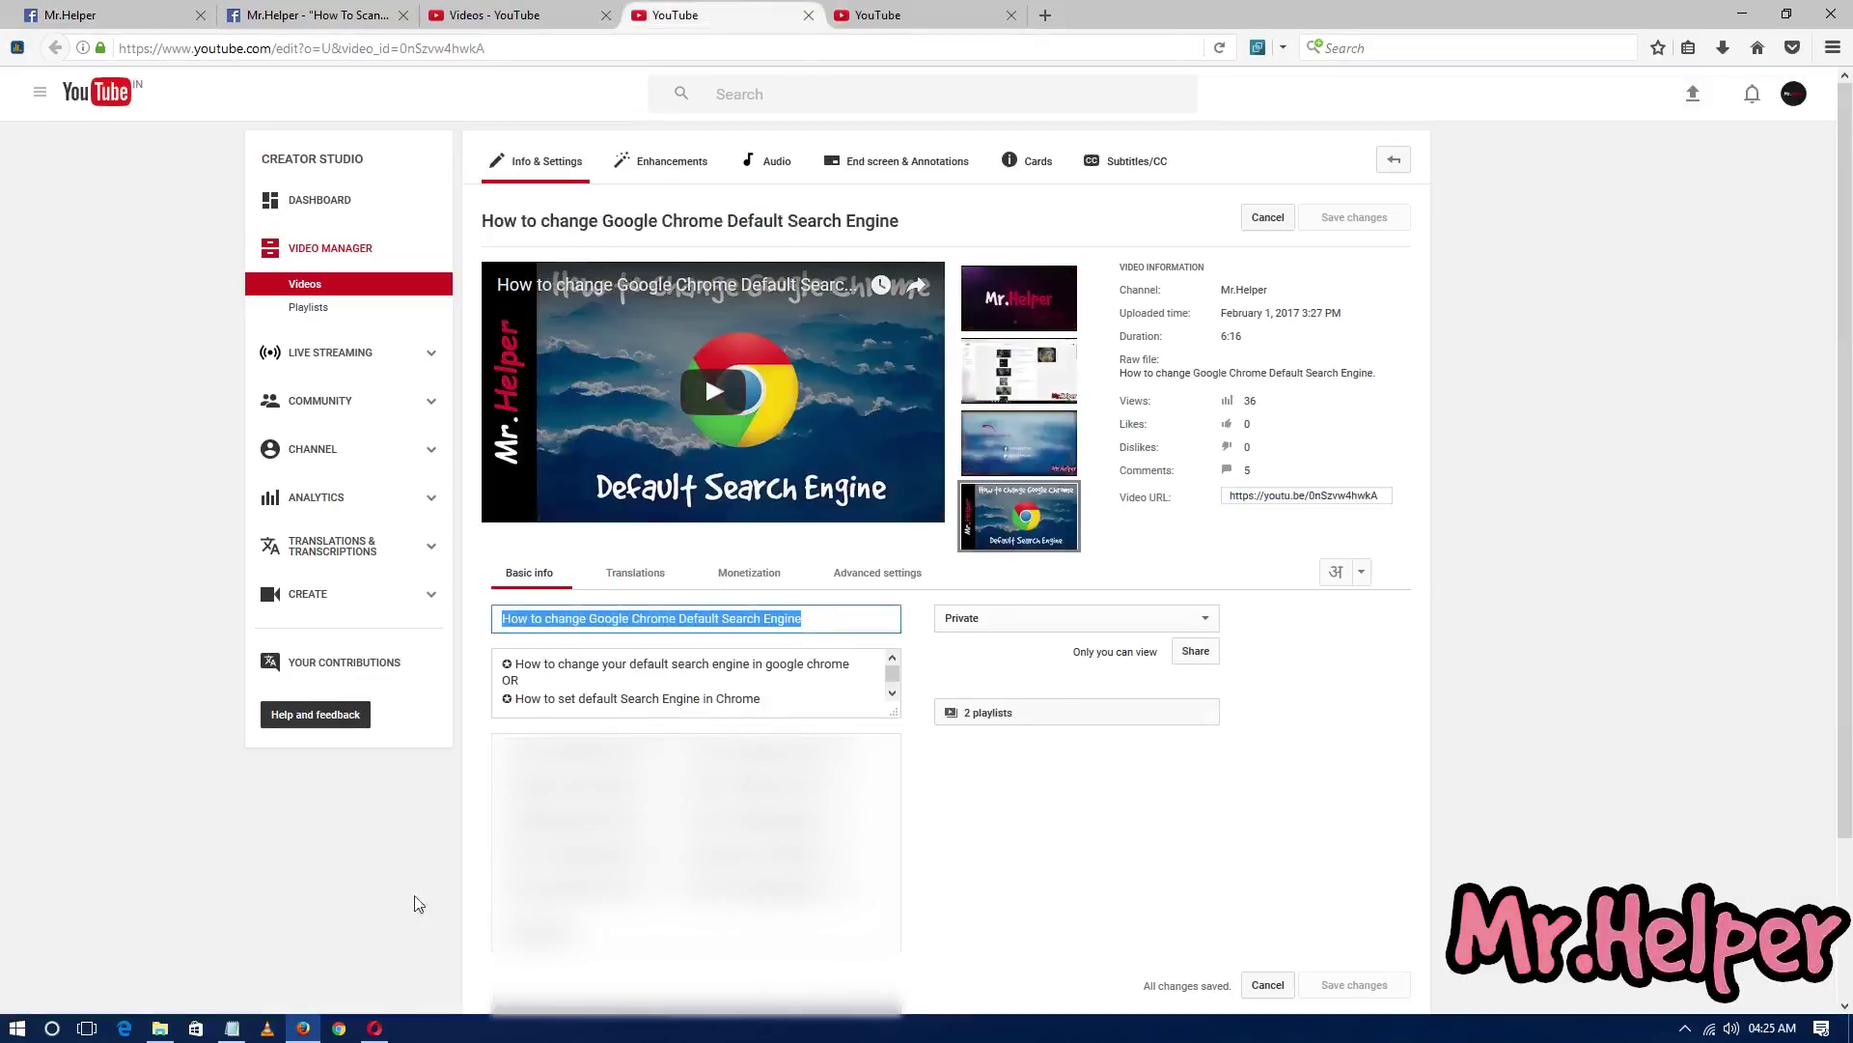
{"action": "left_click", "coordinate": [233, 1029]}
{"action": "left_click", "coordinate": [1016, 333]}
{"action": "left_click_drag", "start_coordinate": [1159, 294], "coordinate": [863, 295]}
{"action": "key", "text": "ctrl+v"}
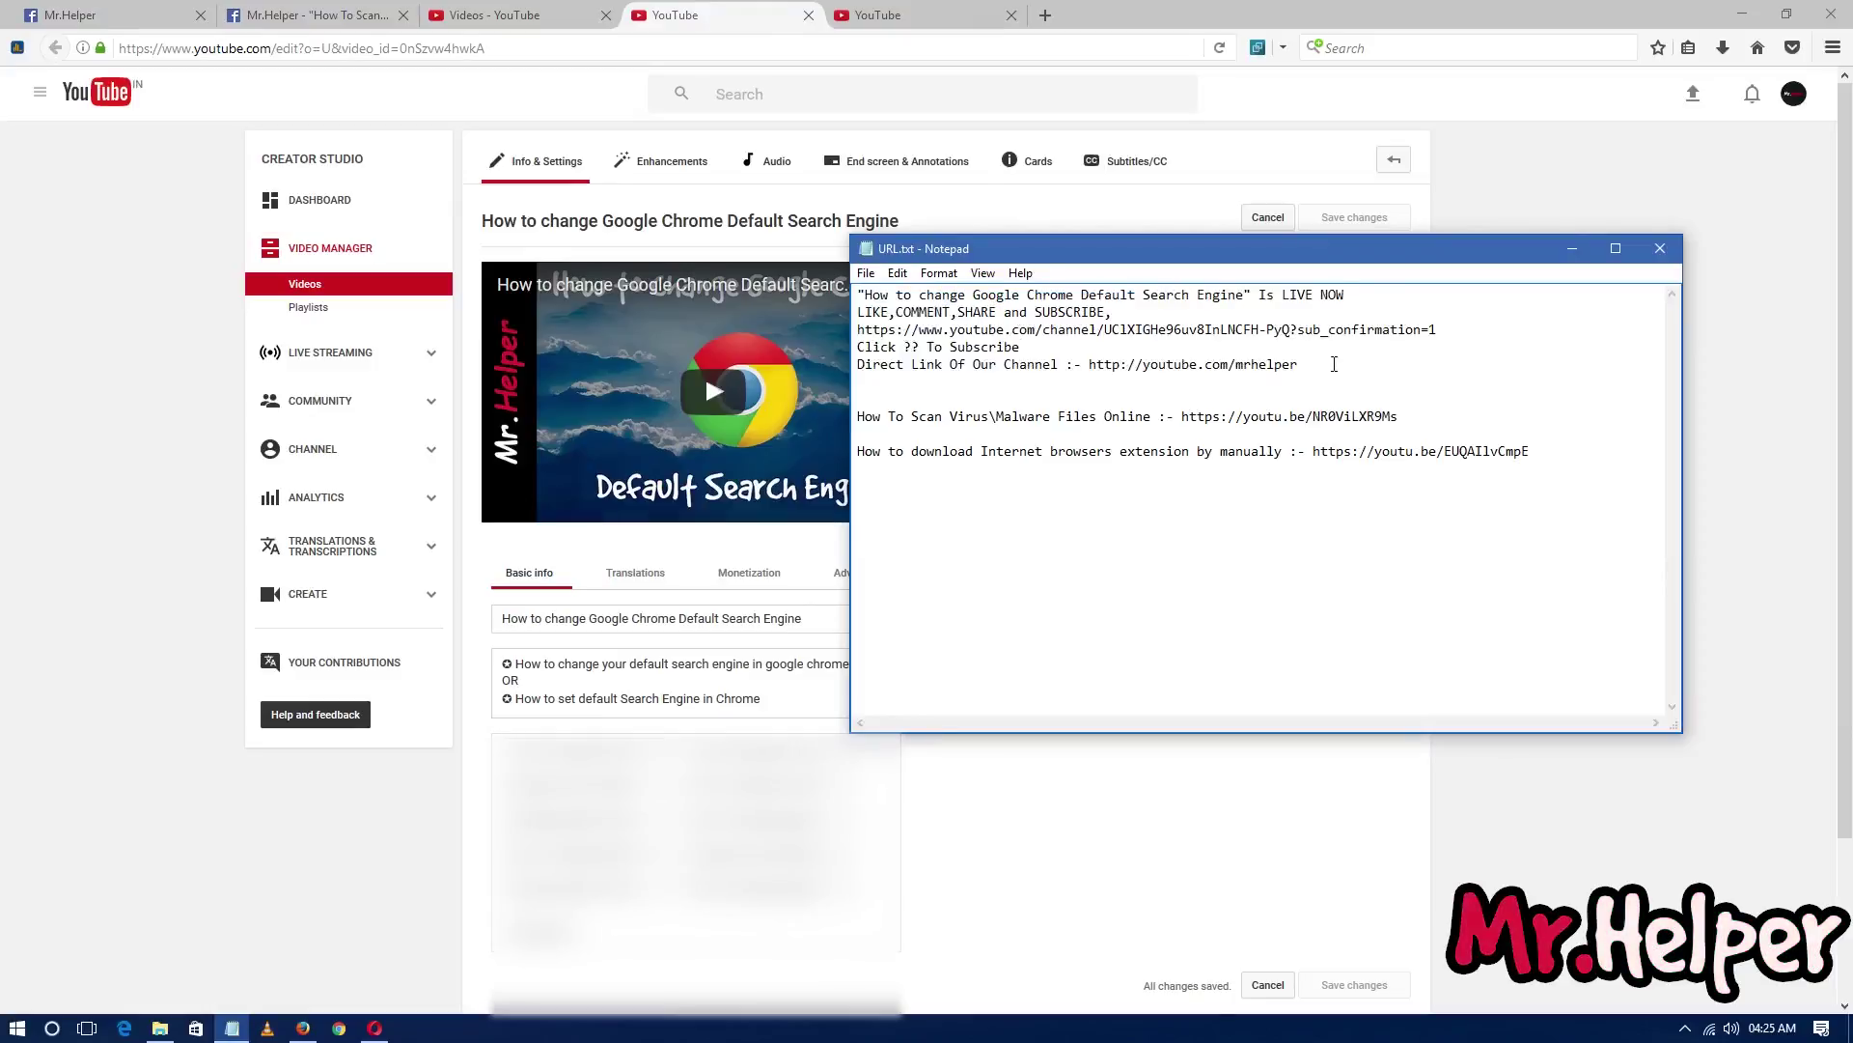
Step: Replace the link text in the Facebook post with the full announcement from URL.txt, from the quoted title through the direct channel link
{"action": "left_click_drag", "start_coordinate": [1332, 364], "coordinate": [836, 286]}
{"action": "left_click", "coordinate": [148, 12]}
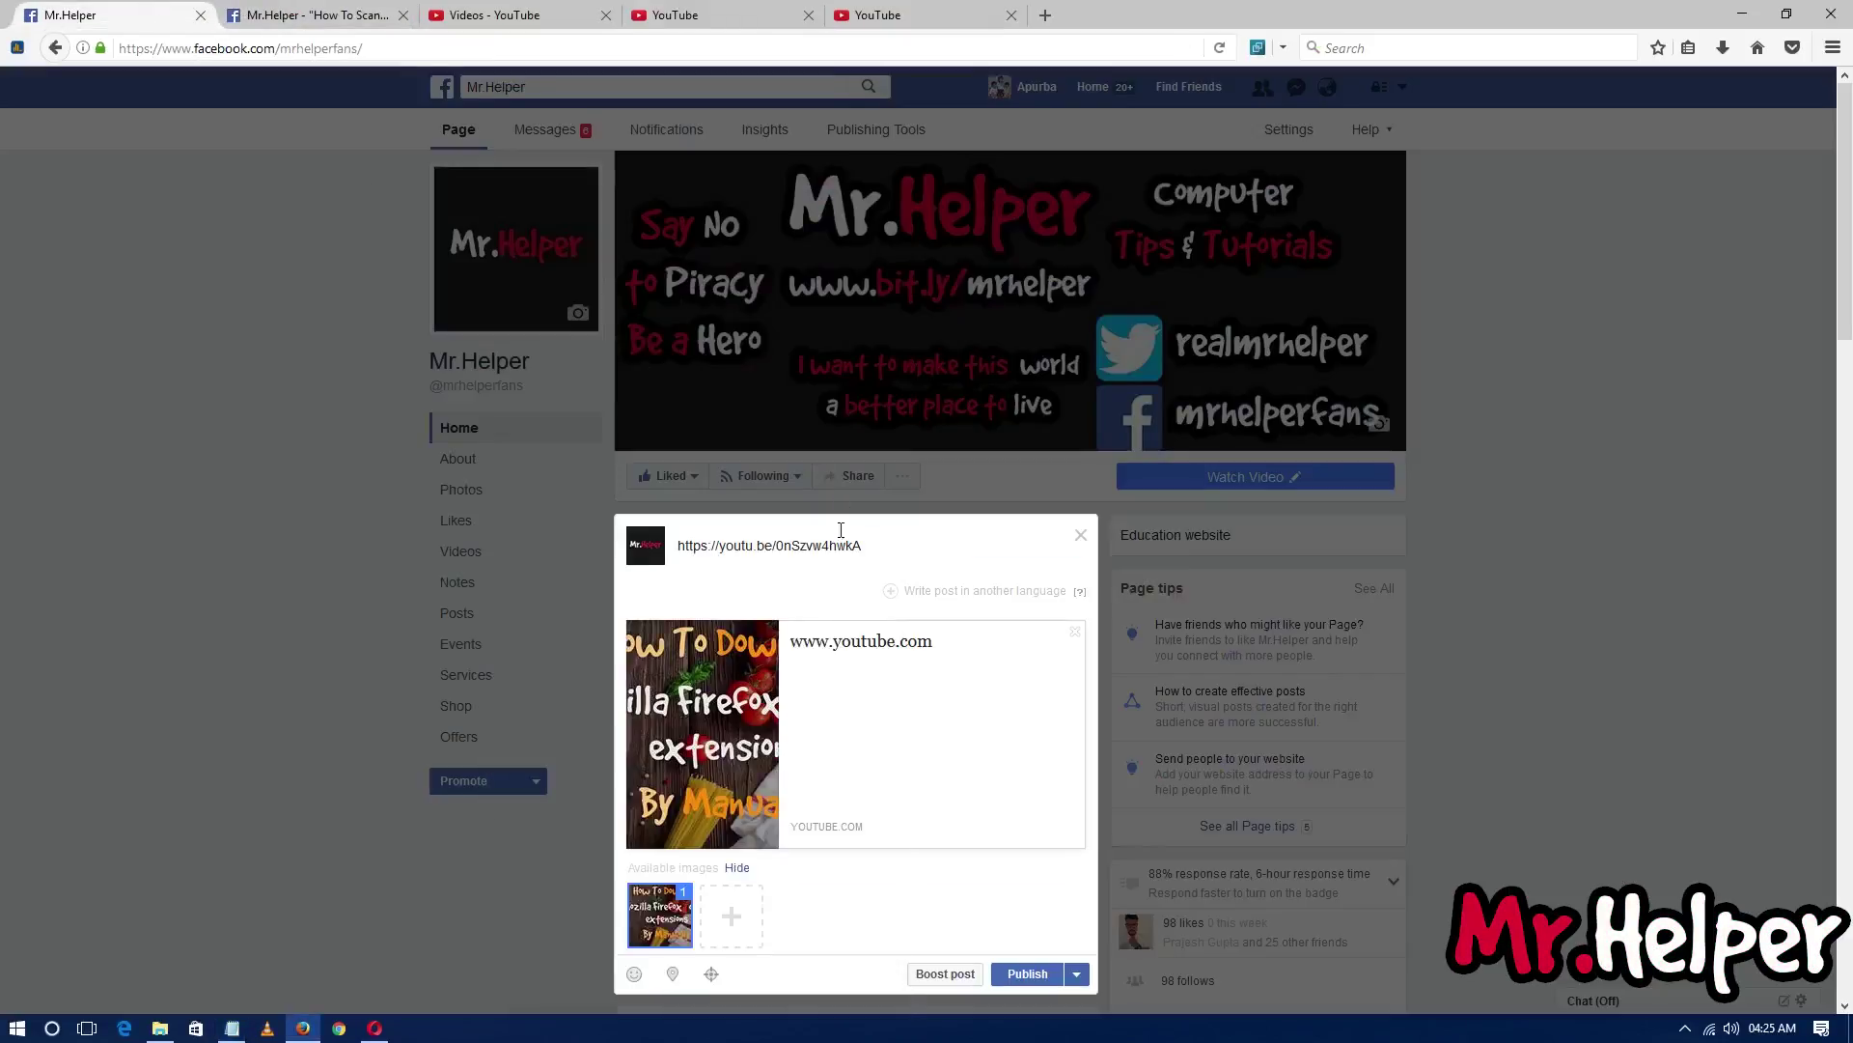
{"action": "key", "text": "ctrl+a"}
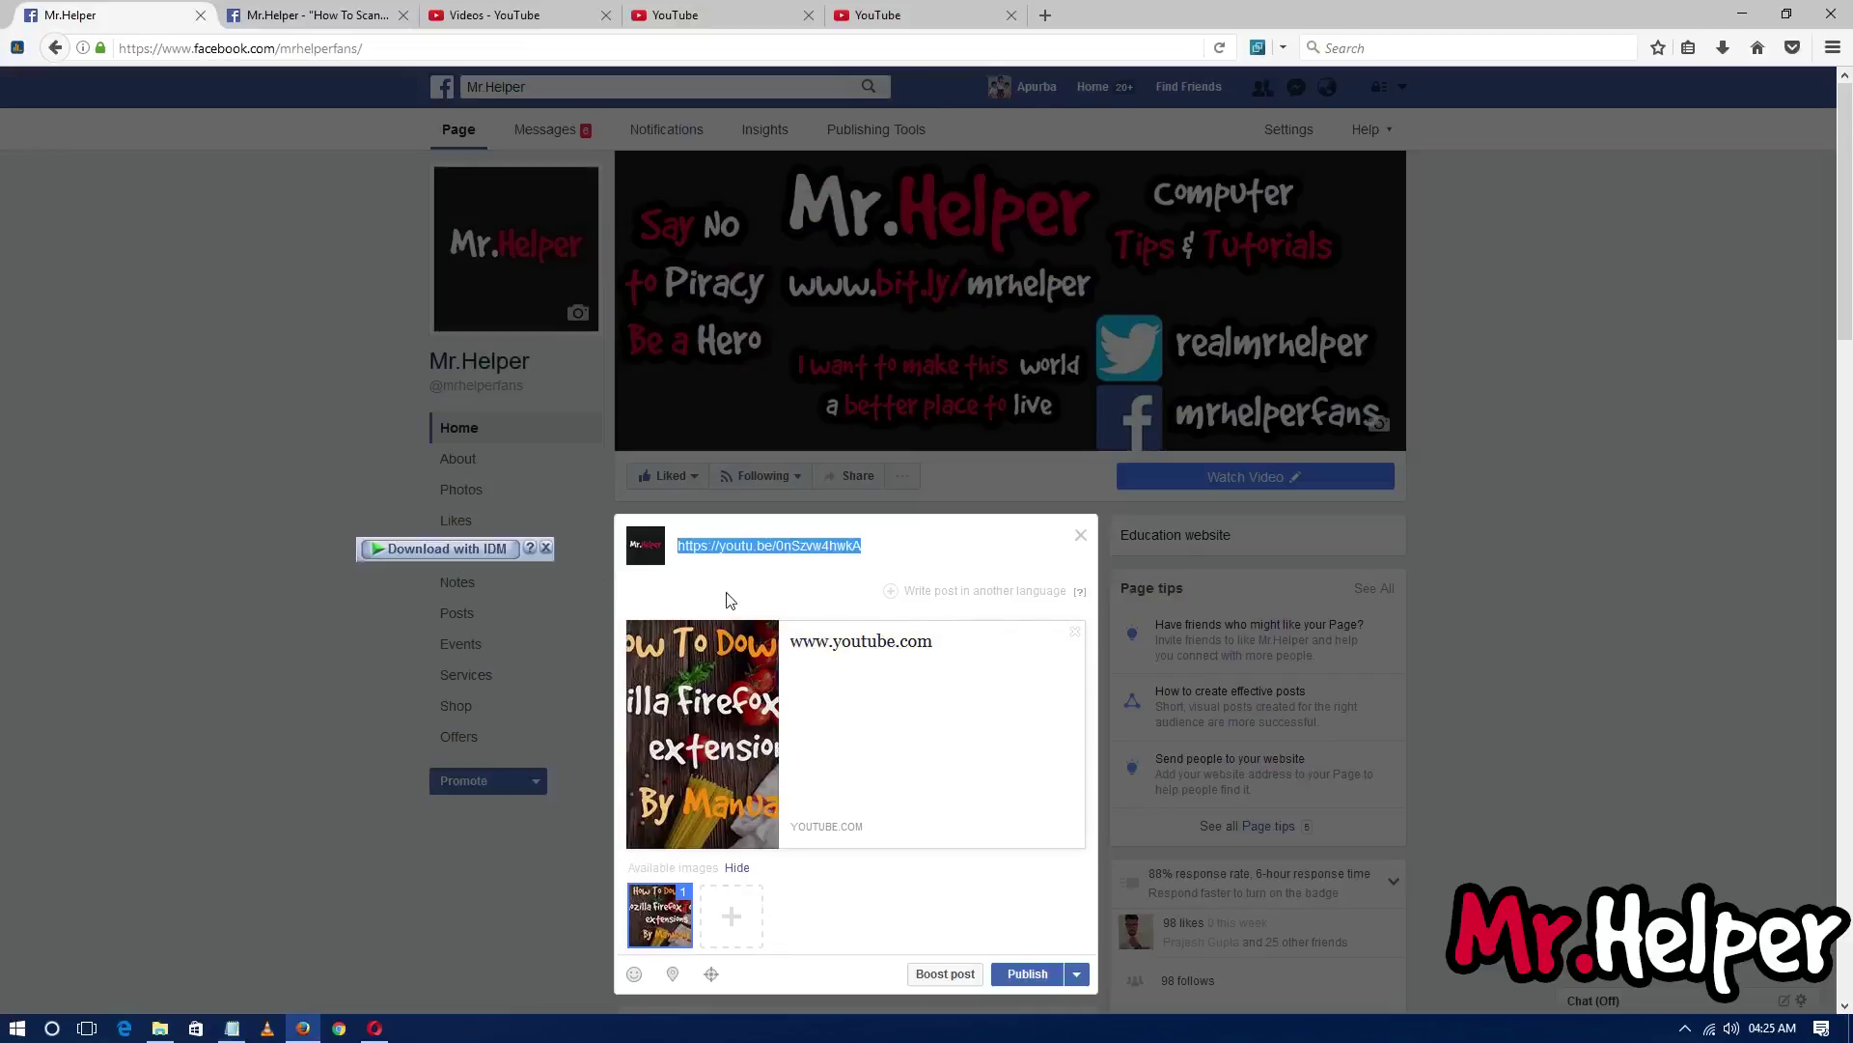
{"action": "type", "text": "\"How to change Google Chrome Default Search Engine\" Is LIVE NOW LIKE,COMMENT,SHARE and SUBSCRIBE, https://www.youtube.com/channel/UClXlGHe96uv8lnLNCFH-PyQ?sub_confirmation=1 Click ?? To Subscribe Direct Link Of Our Channel :- http://youtube.com/mrhelper"}
Step: Set the link preview's title to "How to change Google Chrome Default Search Engine", copied from the post text
{"action": "left_click", "coordinate": [906, 733]}
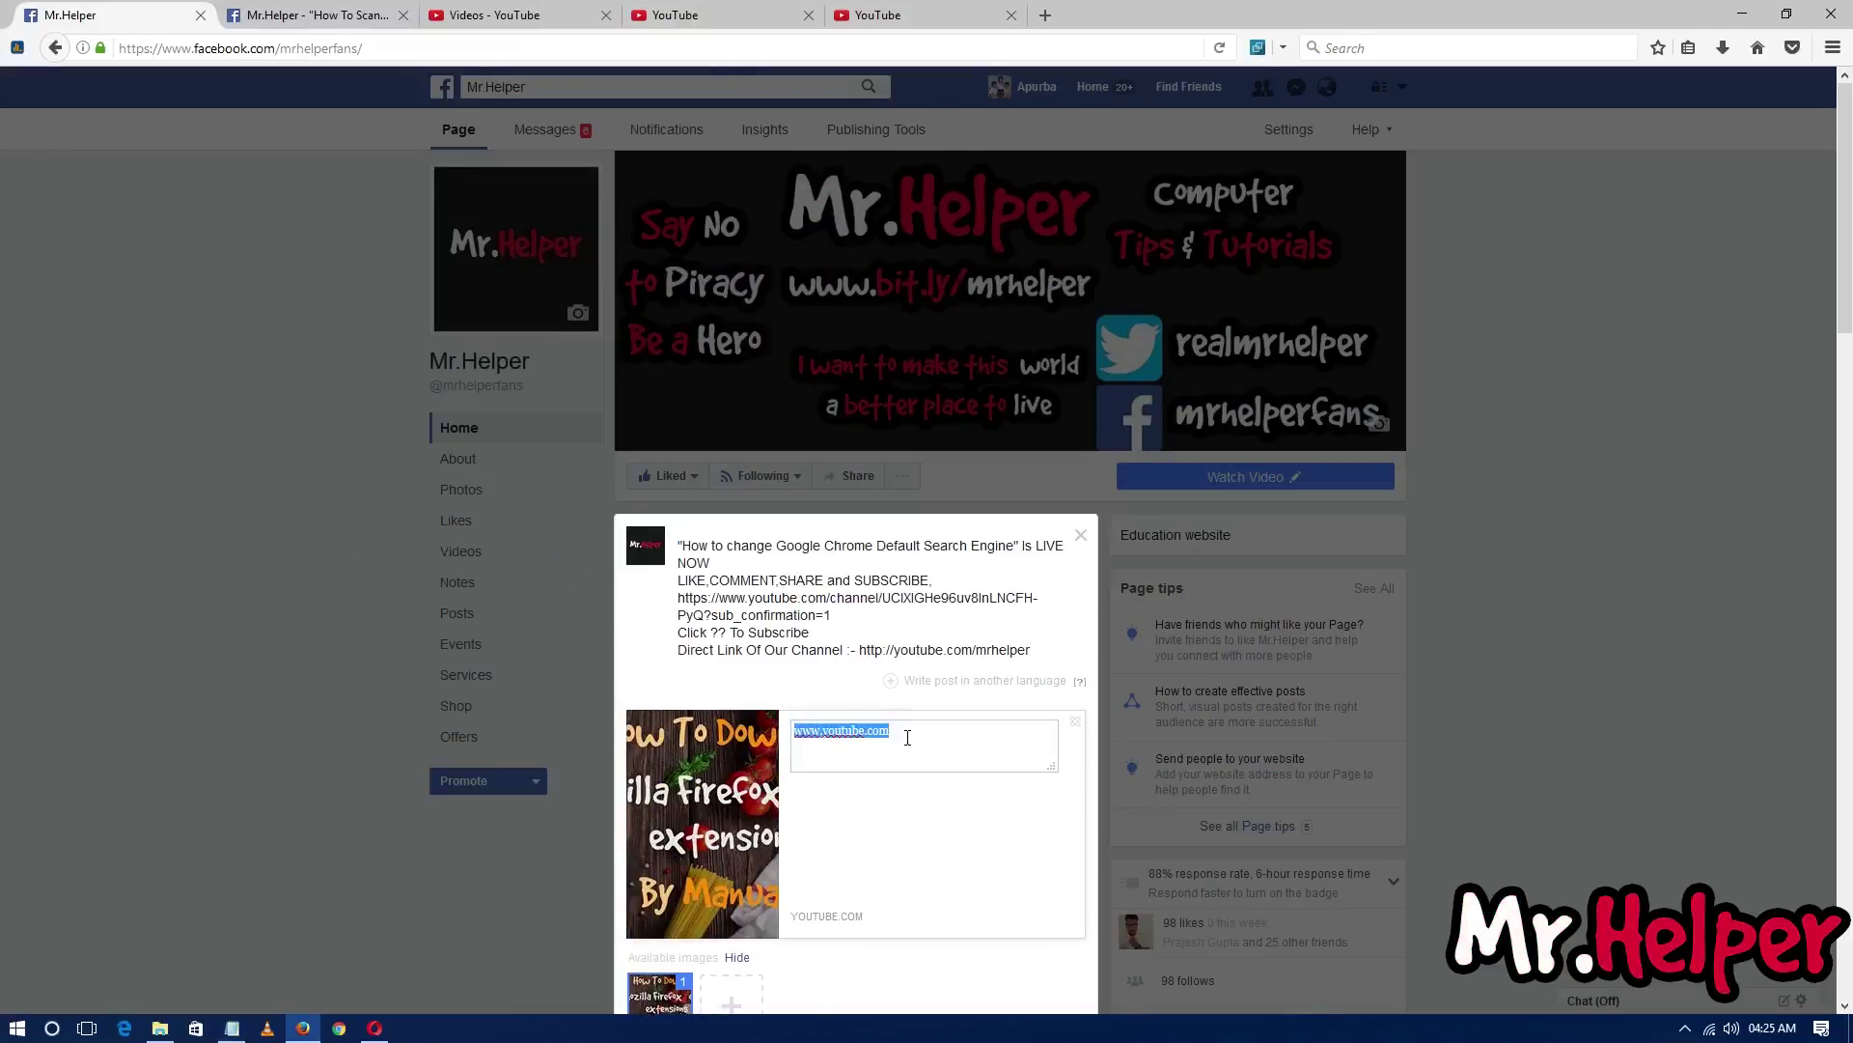
{"action": "key", "text": "Return"}
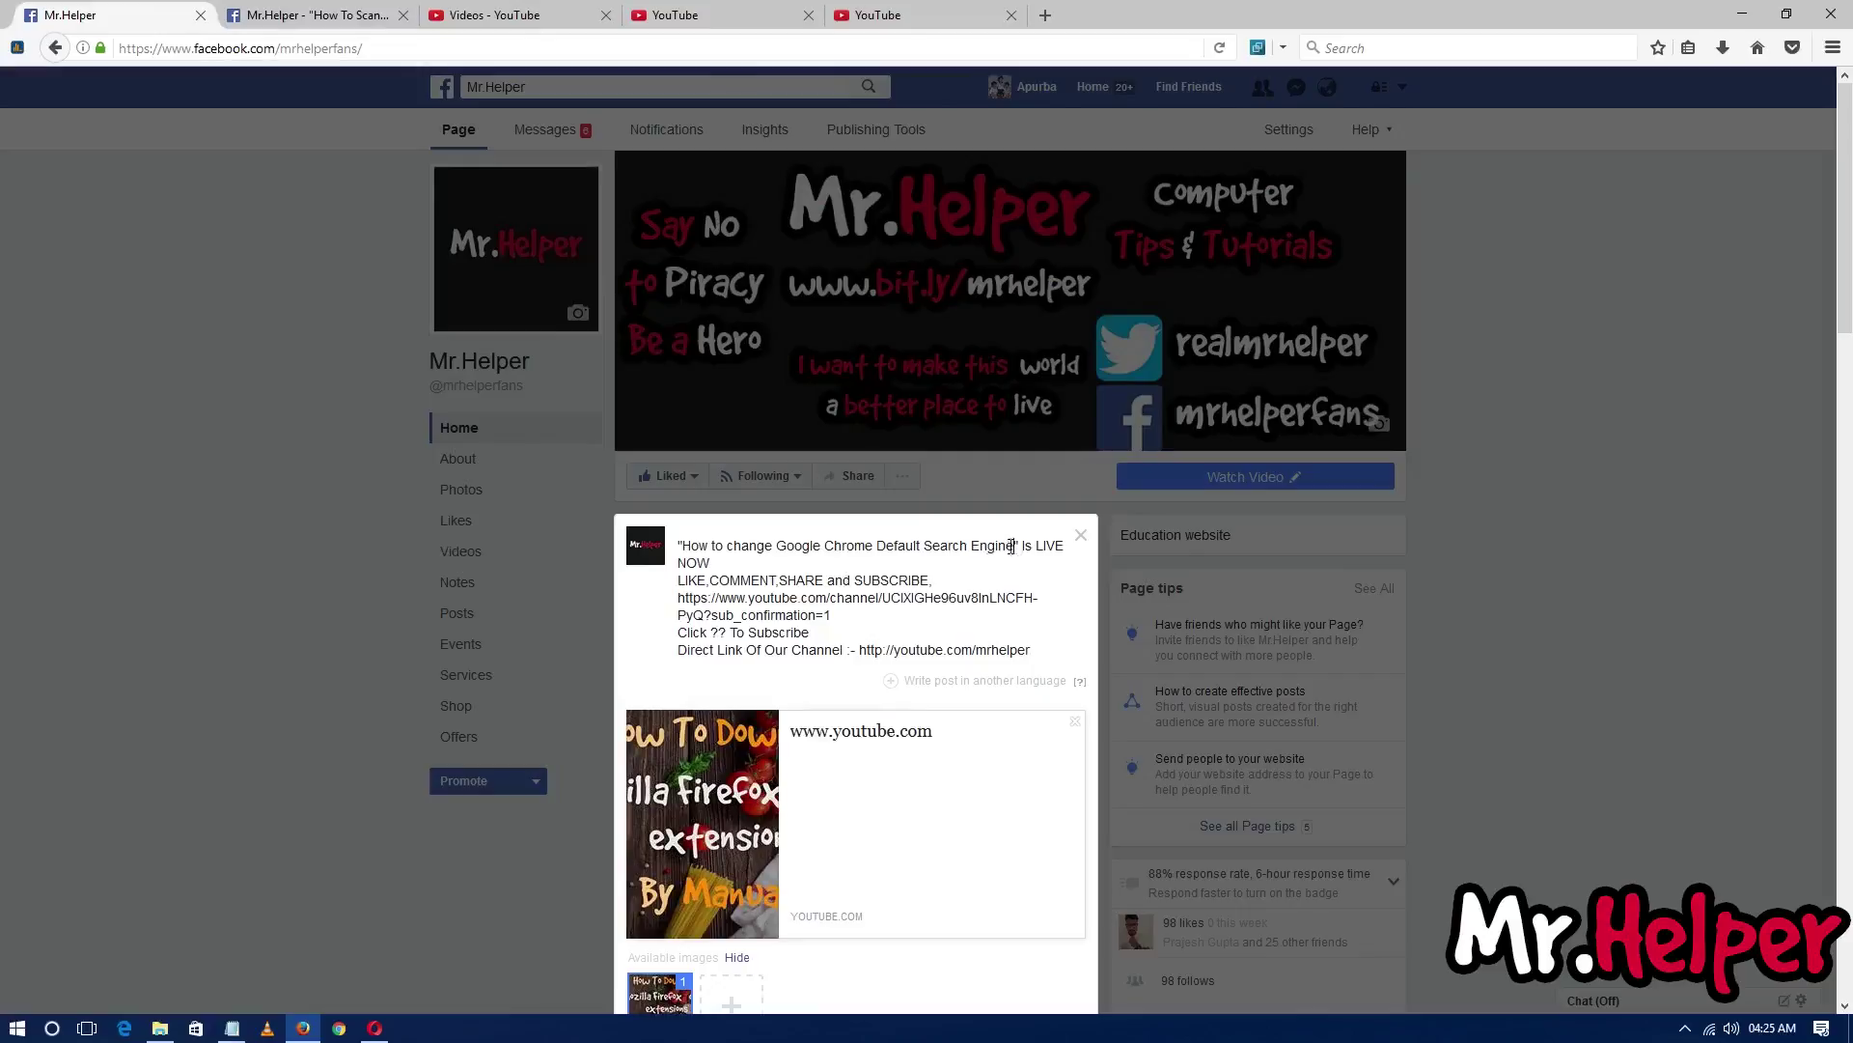
{"action": "left_click_drag", "start_coordinate": [1014, 546], "coordinate": [673, 538]}
{"action": "type", "text": "\"How to change Google Chrome Default Search Engine\" Is LIVE NOW LIKE,COMMENT,SHARE and SUBSCRIBE, https://www.youtube.com/channel/UClXlGHe96uv8lnLNCFH-PyQ?sub_confirmation=1 Click ?? To Subscribe Direct Link Of Our Channel :- http://youtube.com/mrhelper"}
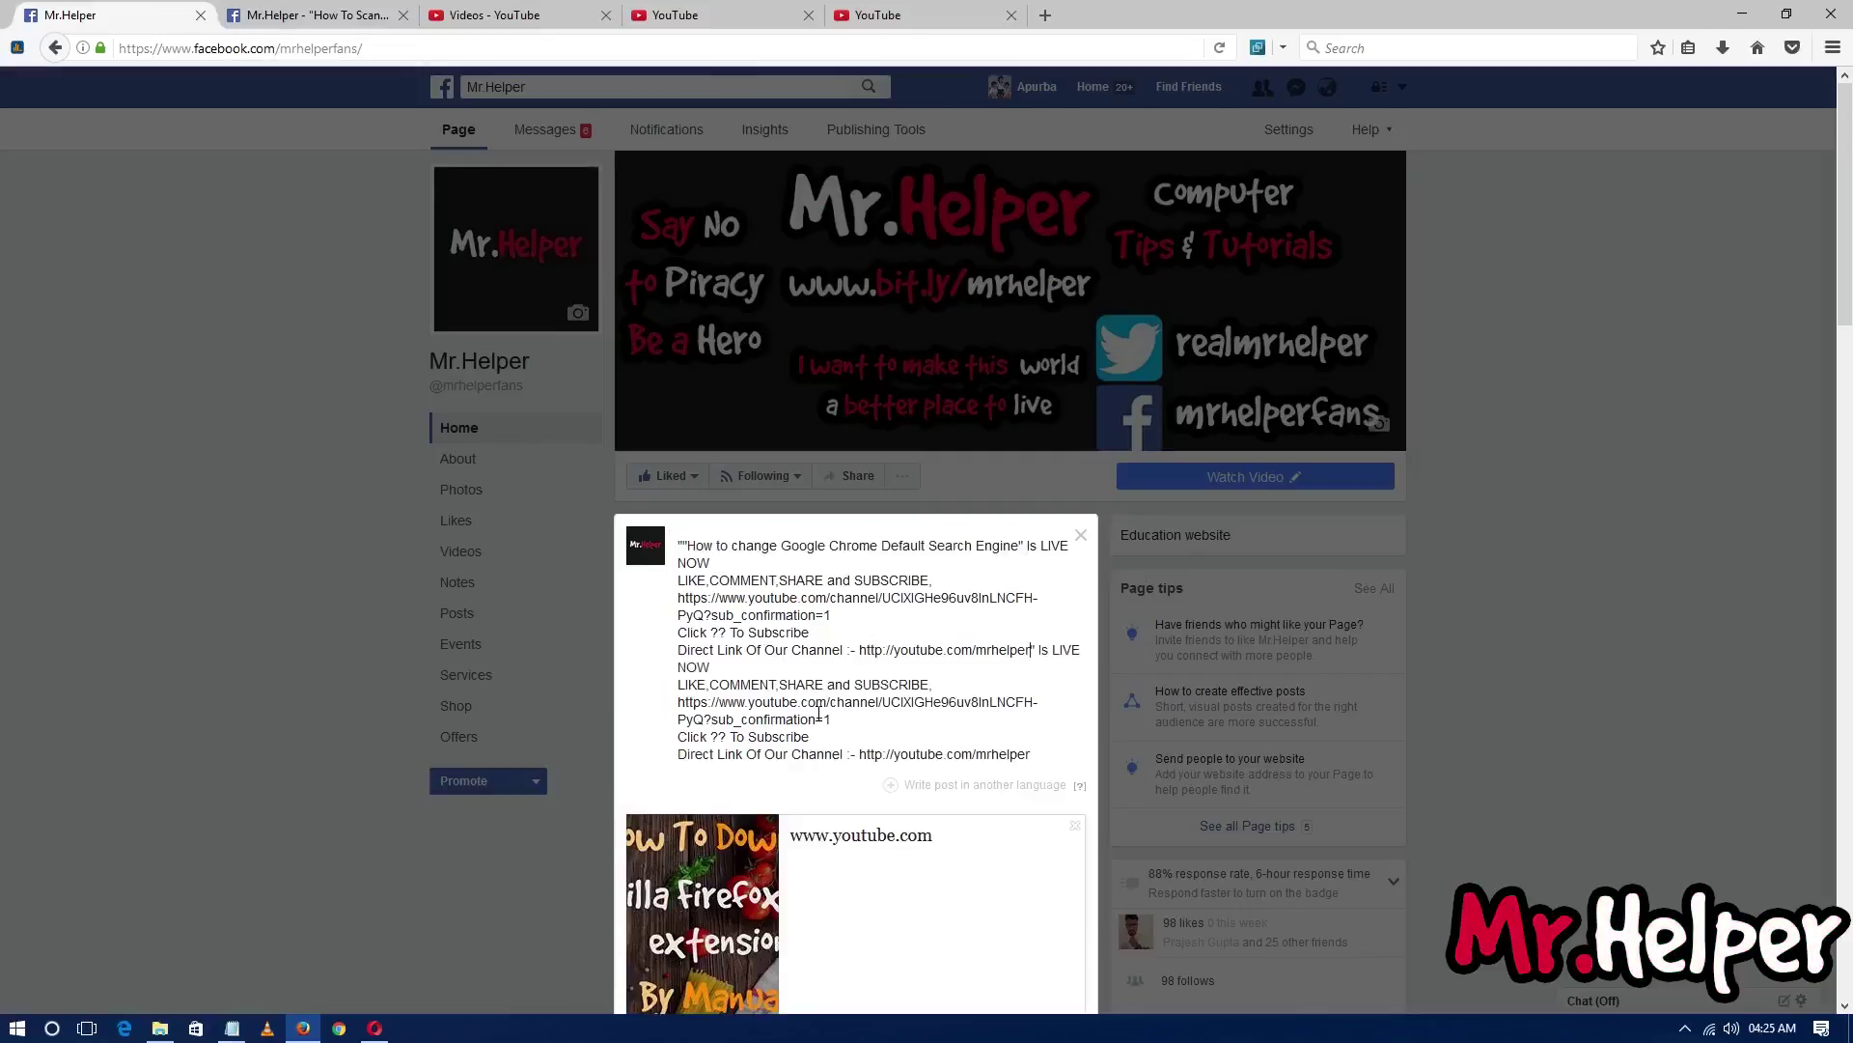
{"action": "key", "text": "ctrl+z"}
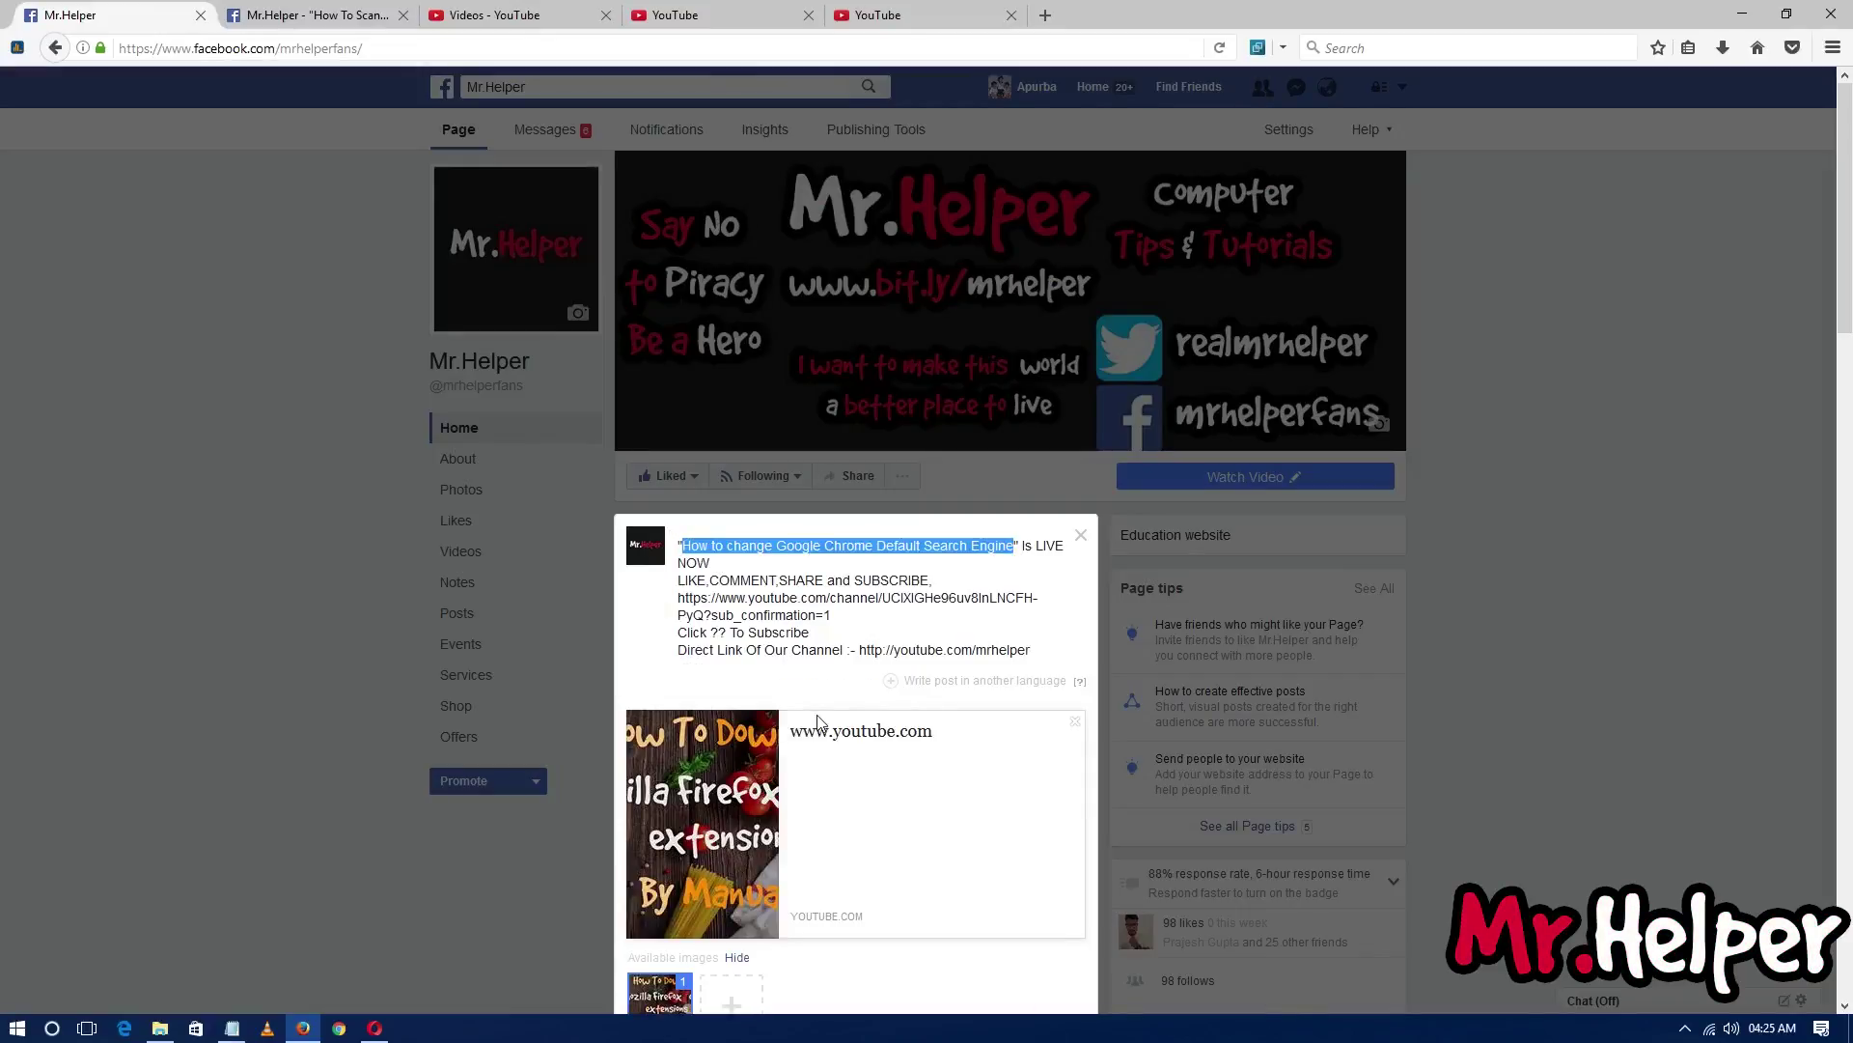
{"action": "left_click", "coordinate": [828, 730]}
{"action": "key", "text": "ctrl+v"}
{"action": "left_click", "coordinate": [854, 612]}
Step: Schedule the Facebook post for publication on 30/3/2017 at 04:37
{"action": "scroll", "coordinate": [1004, 652], "scroll_direction": "down", "scroll_amount": 5}
{"action": "left_click", "coordinate": [1076, 624]}
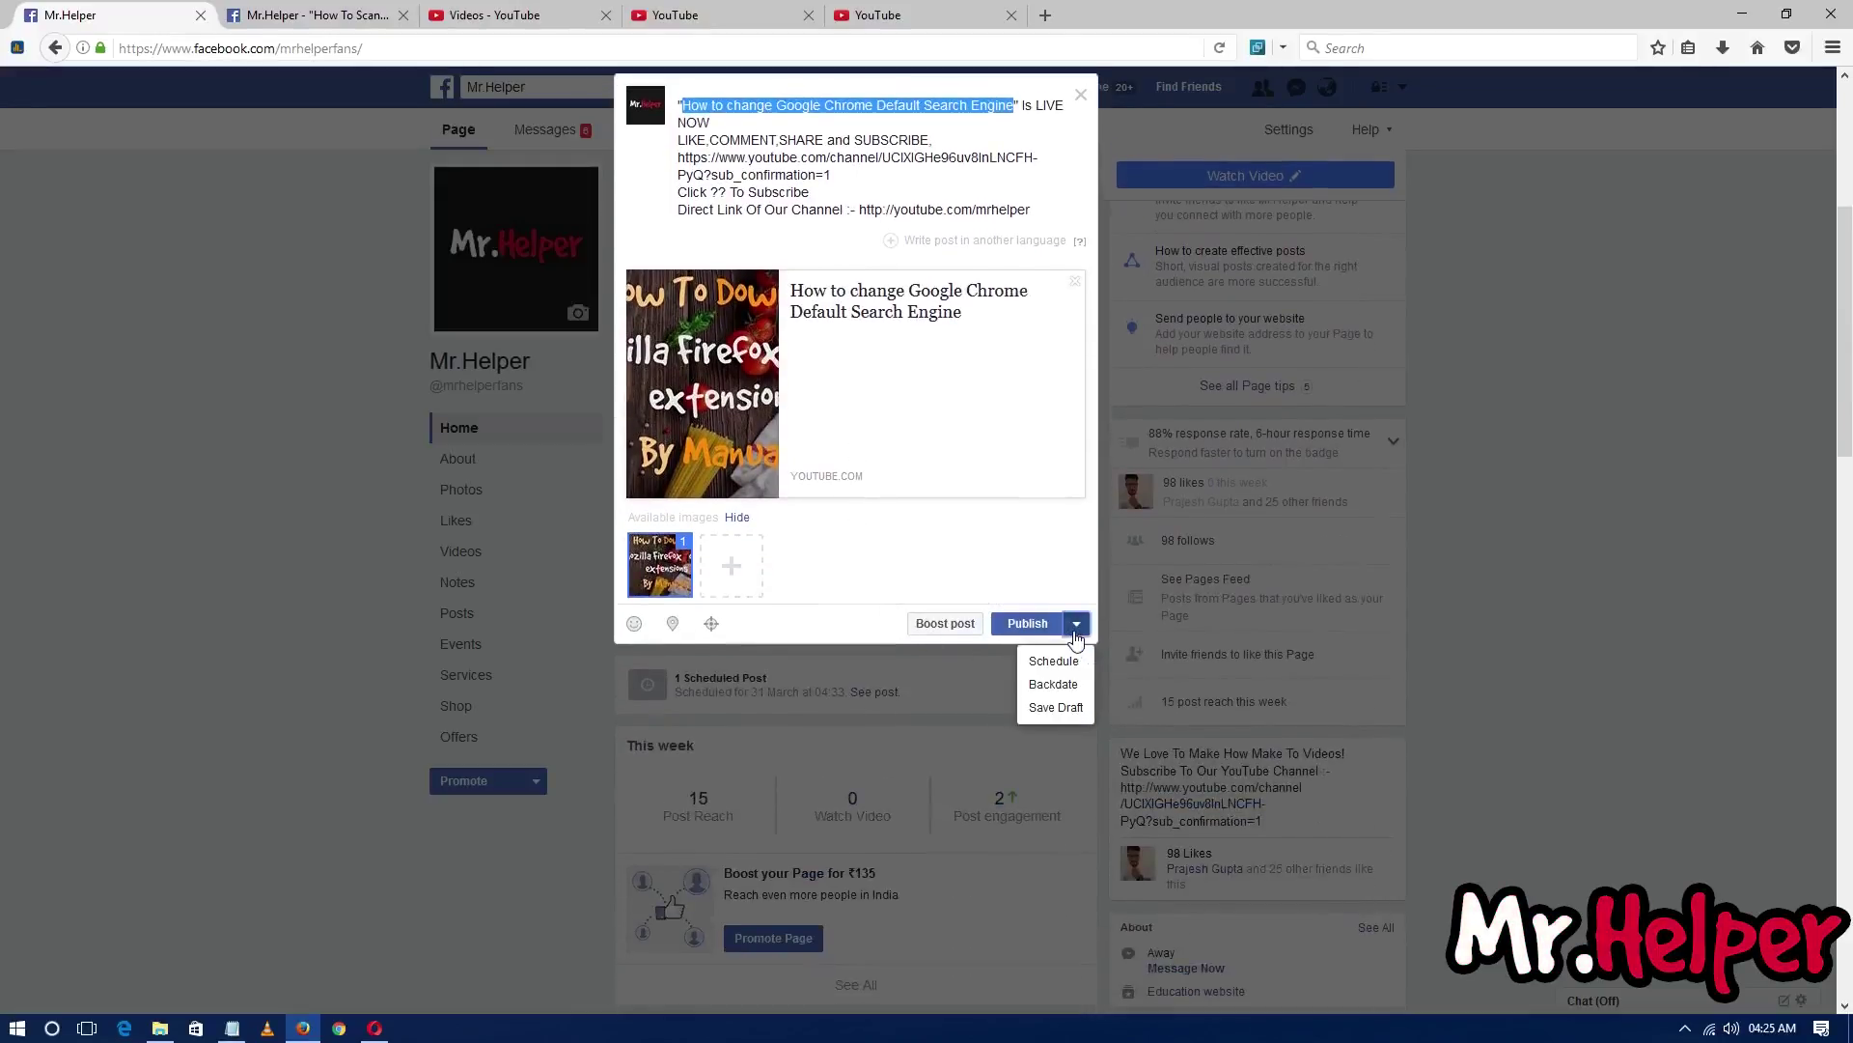
{"action": "left_click", "coordinate": [1068, 658]}
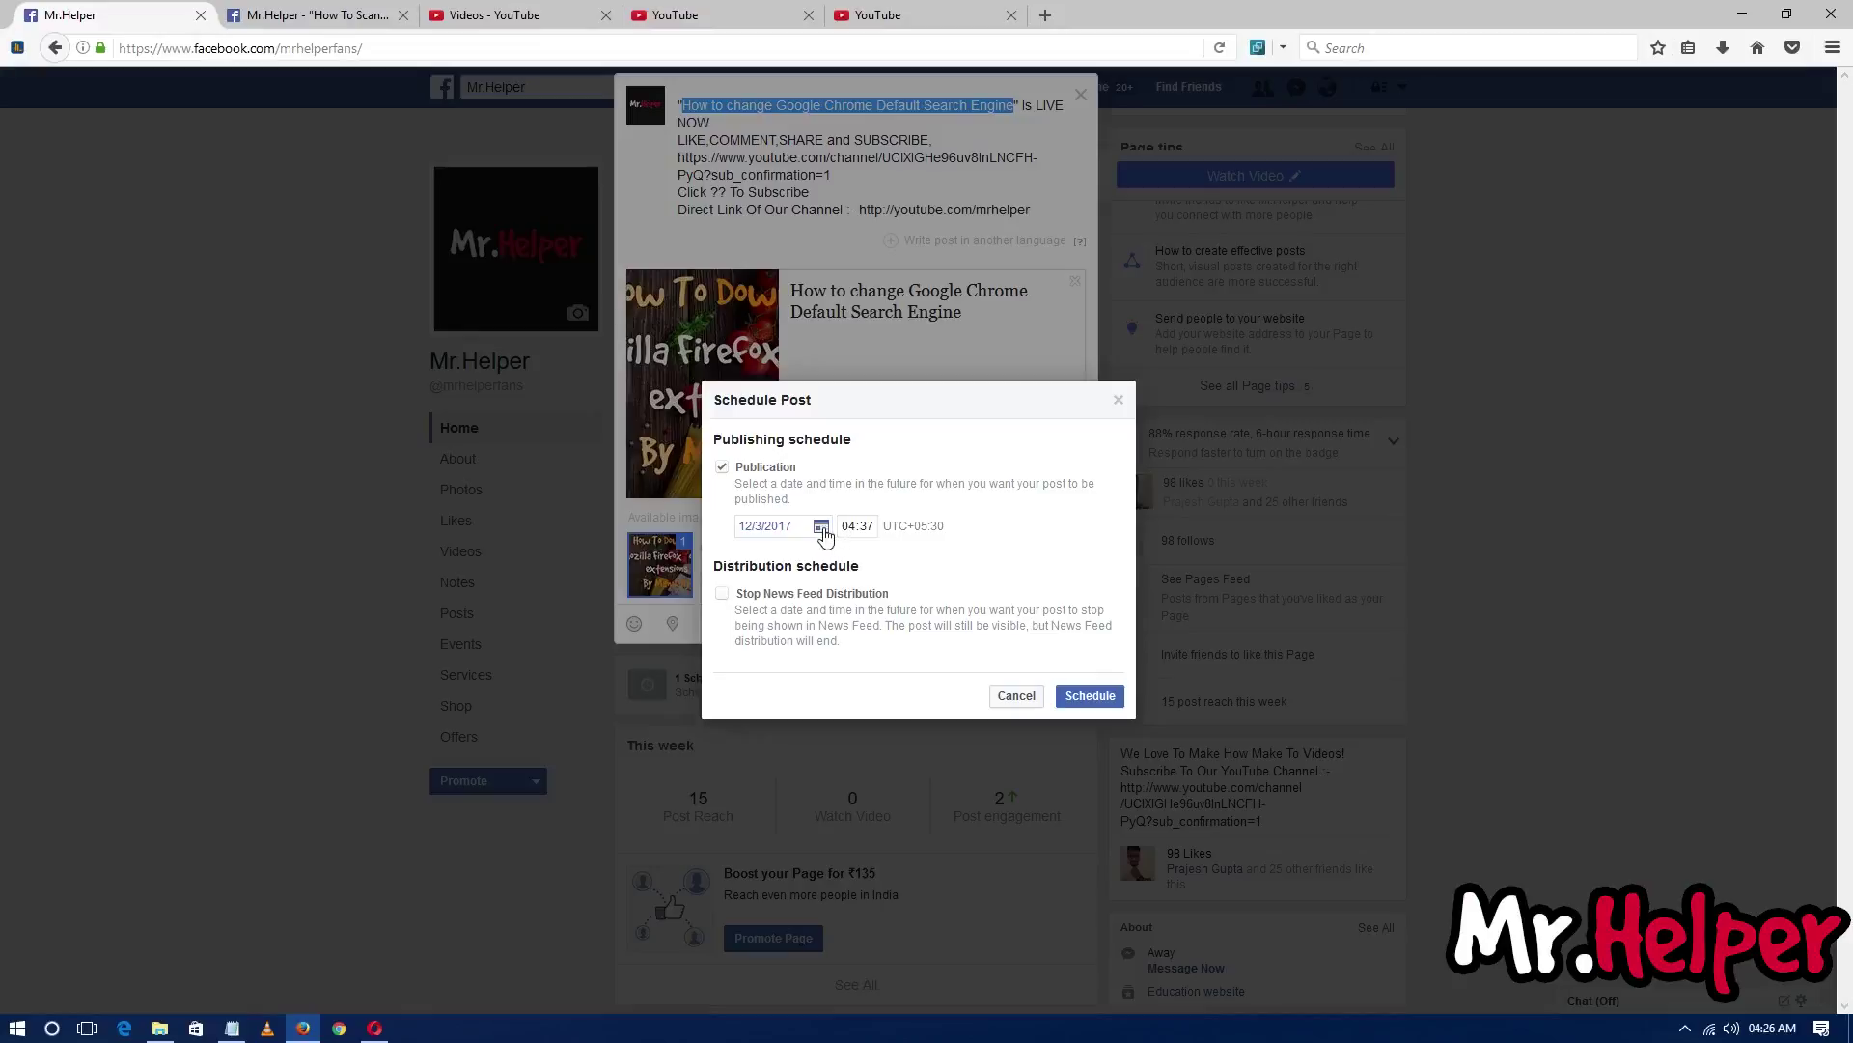
{"action": "left_click", "coordinate": [821, 527]}
{"action": "left_click", "coordinate": [876, 710]}
{"action": "left_click", "coordinate": [767, 526]}
{"action": "left_click", "coordinate": [858, 483]}
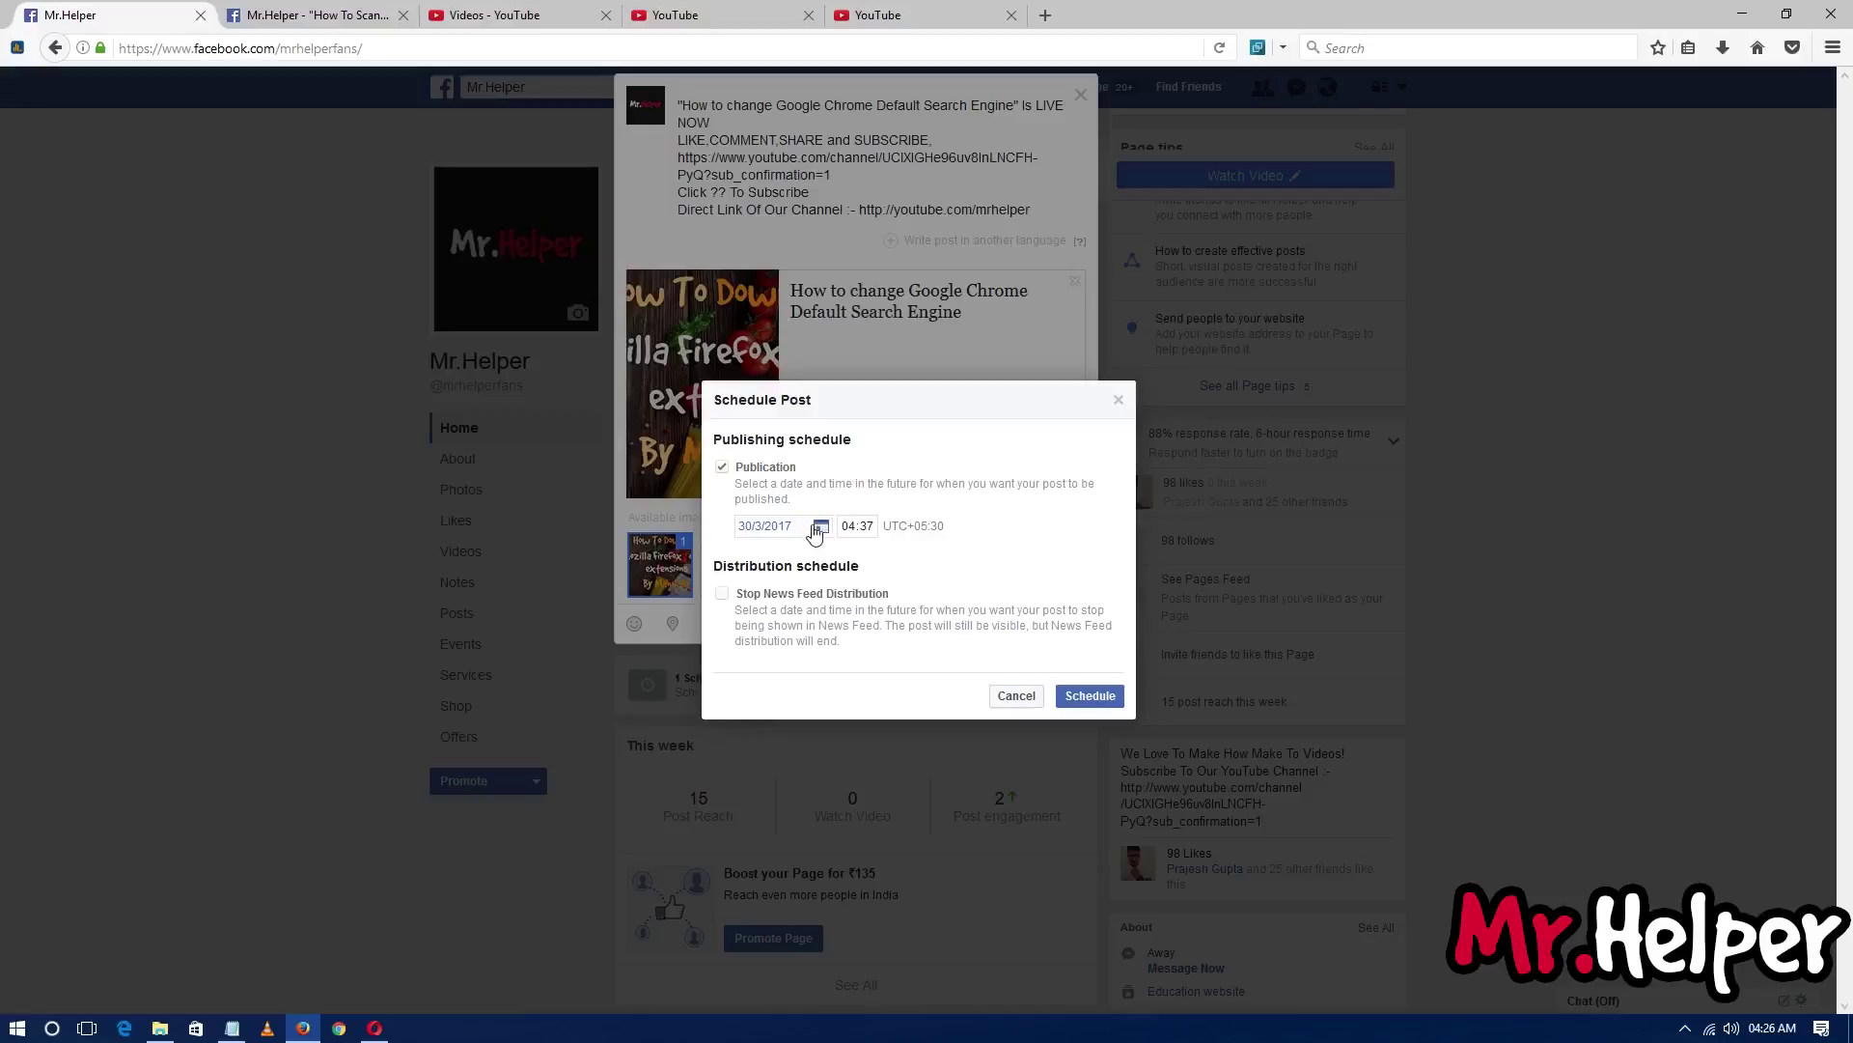
{"action": "left_click", "coordinate": [1088, 696]}
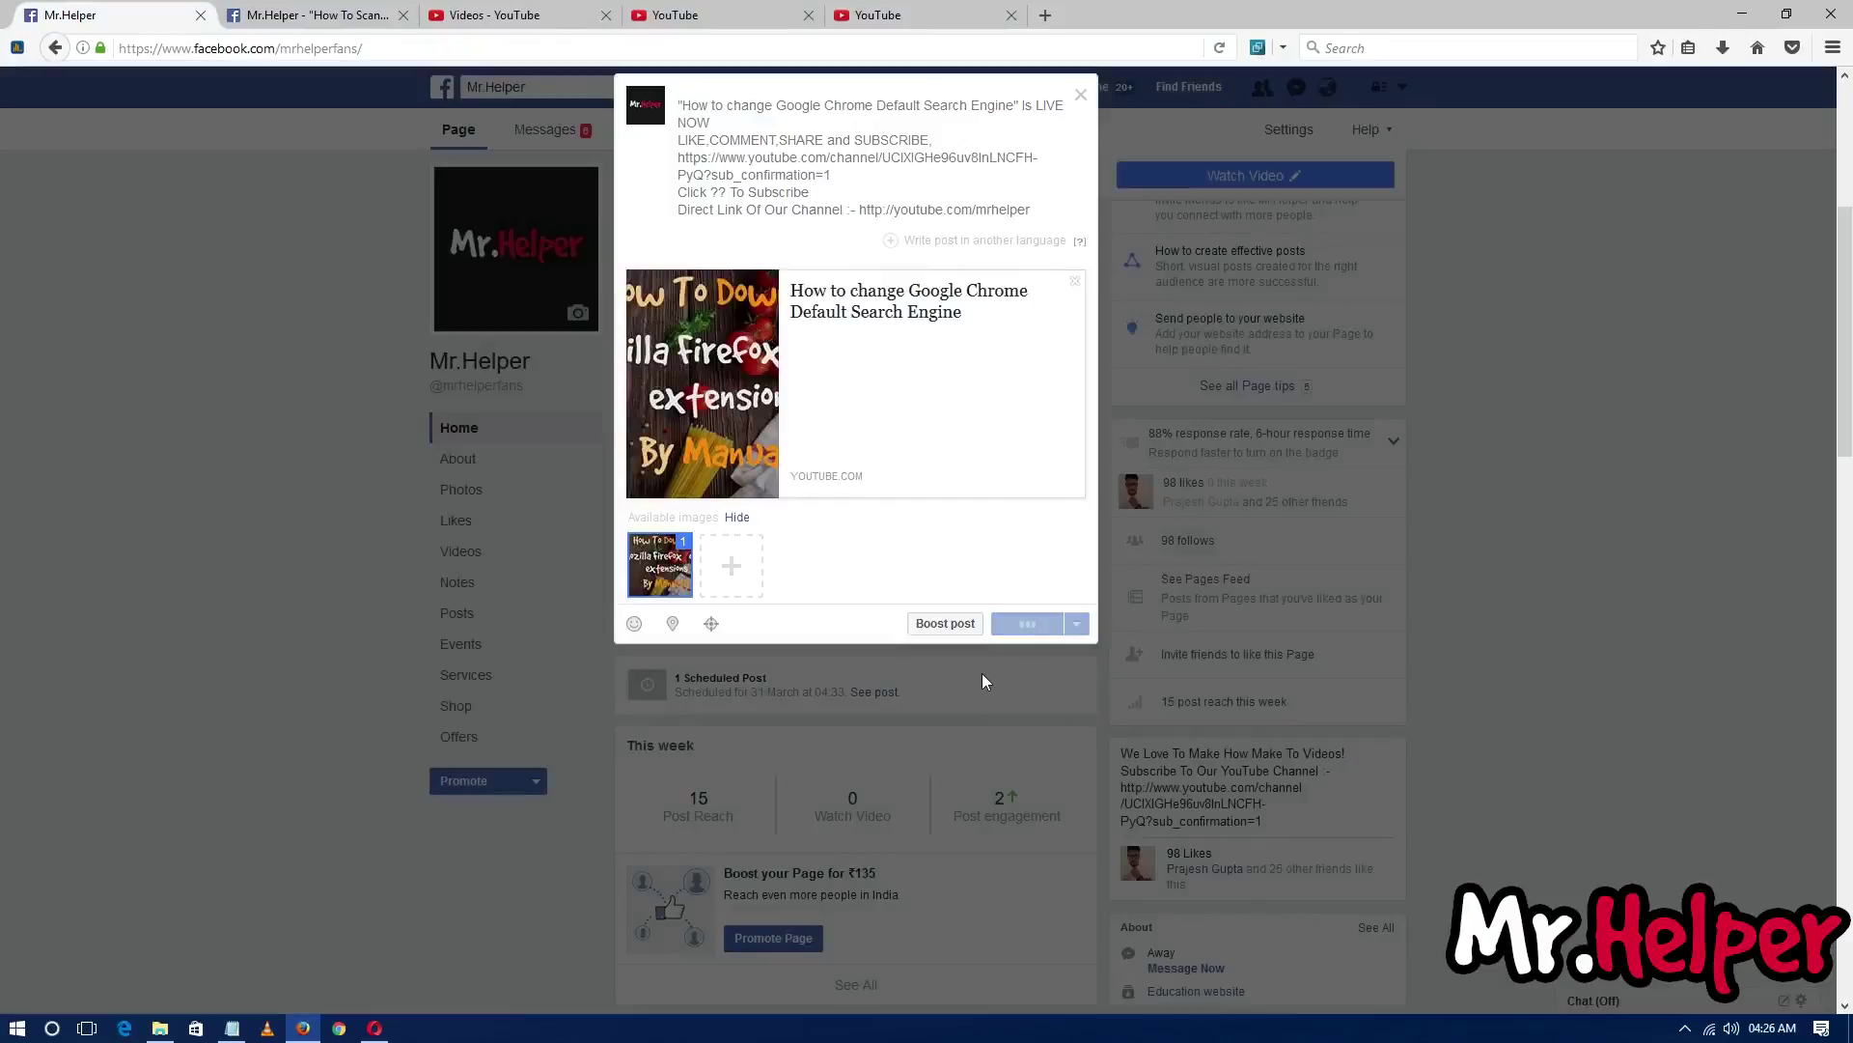
Step: Open the page's scheduled posts in a new tab and view the desktop preview of the "How to change Google Chrome Default Search Engine" post
{"action": "scroll", "coordinate": [690, 646], "scroll_direction": "down", "scroll_amount": 3}
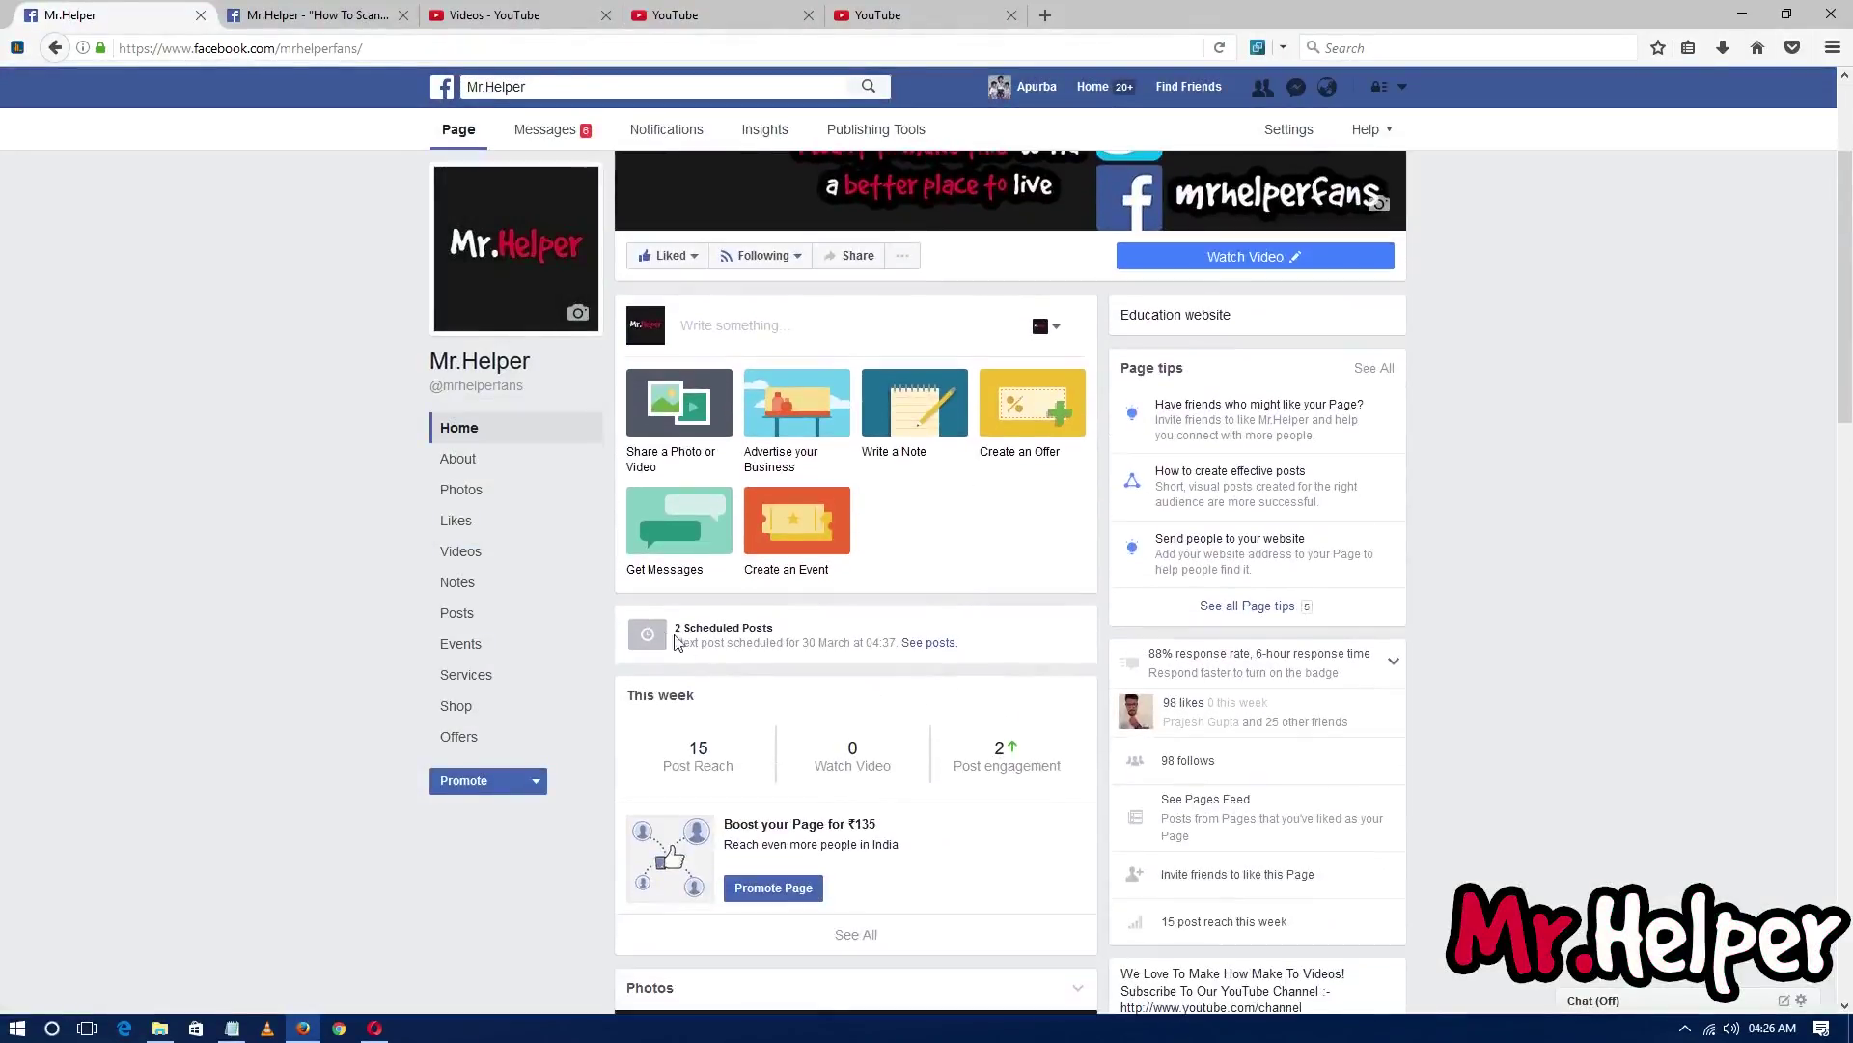
{"action": "left_click", "coordinate": [924, 644]}
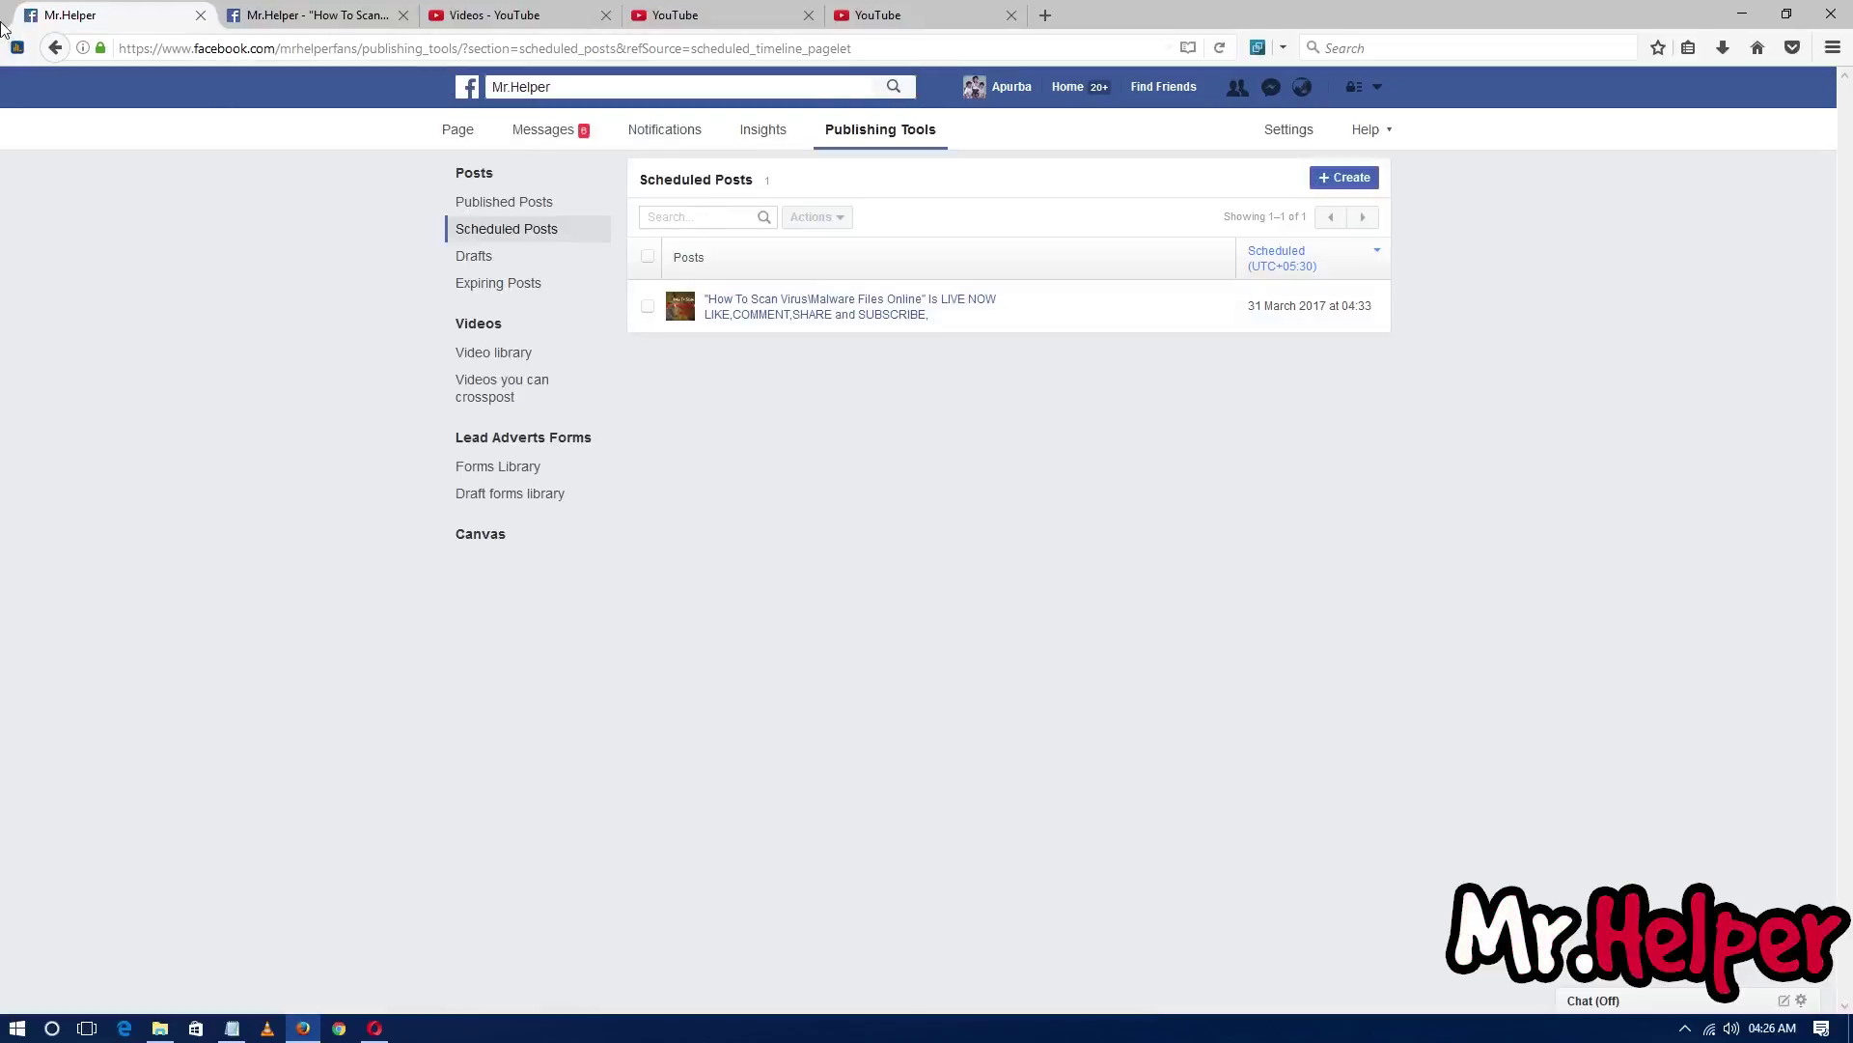
{"action": "left_click", "coordinate": [54, 48]}
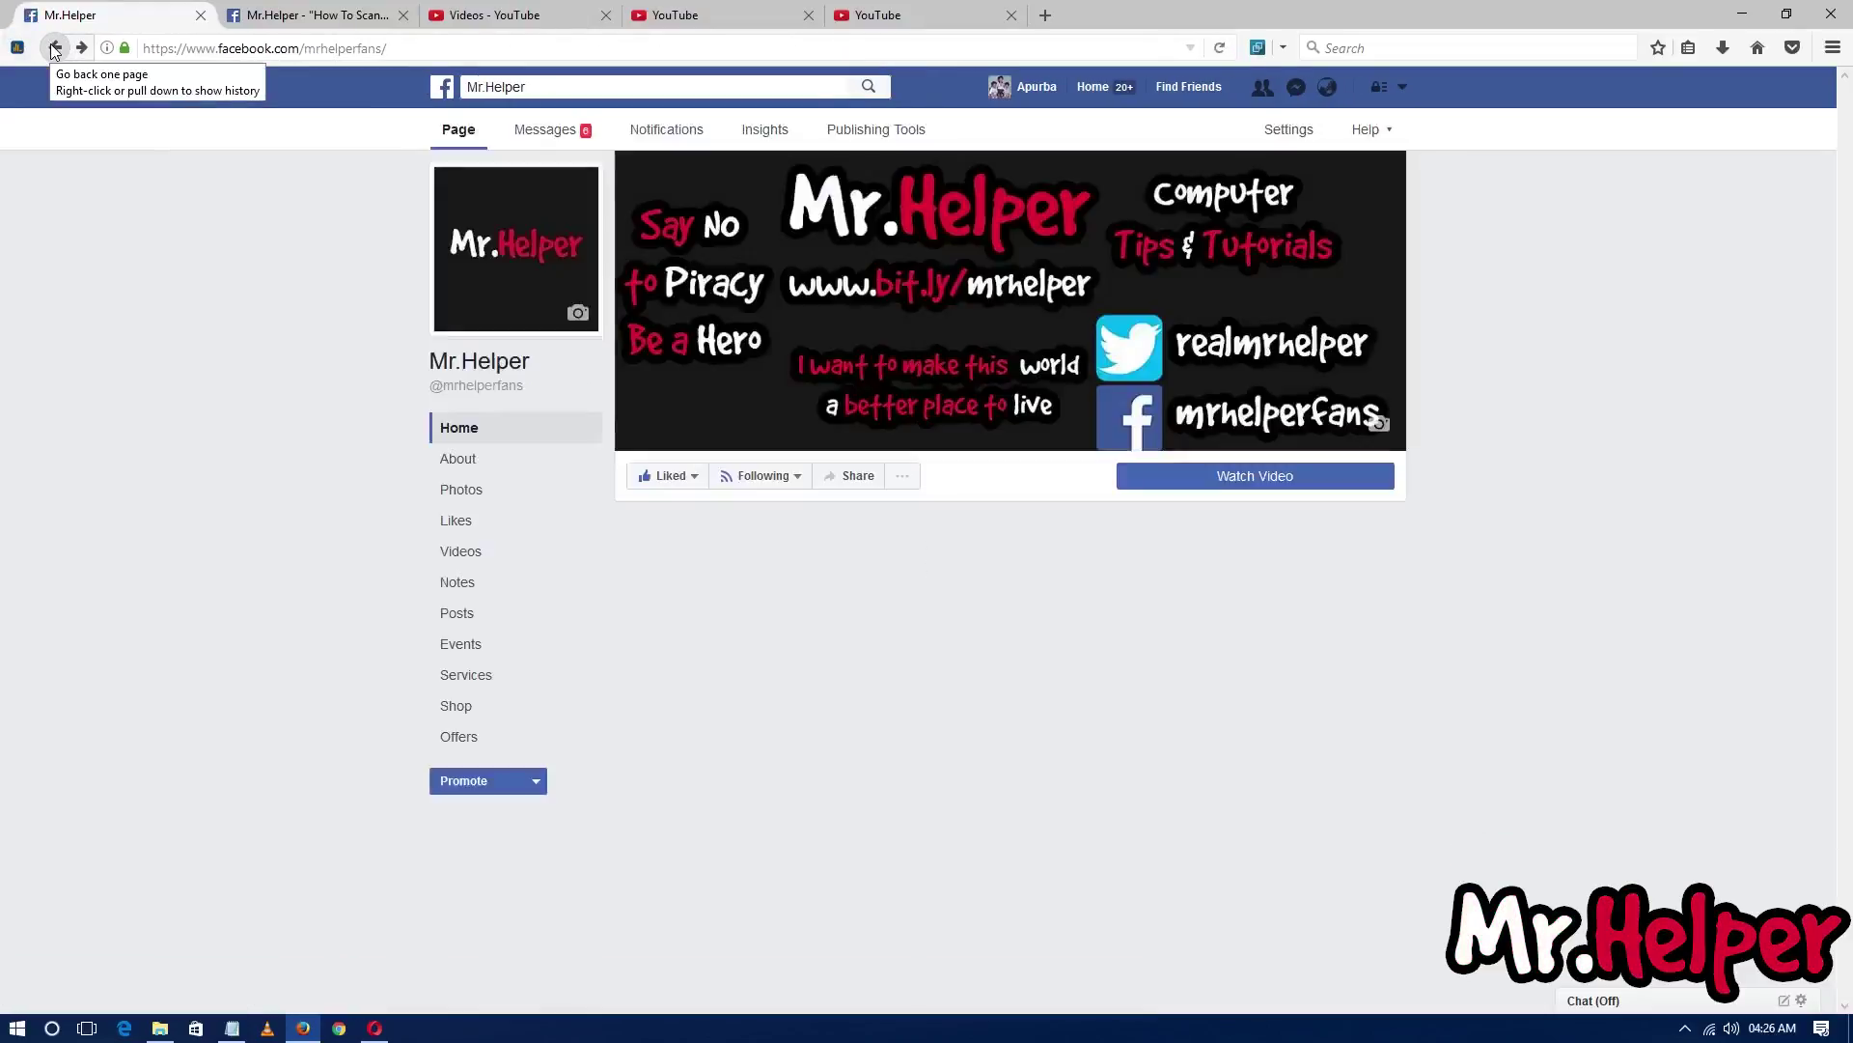
{"action": "scroll", "coordinate": [843, 475], "scroll_direction": "down", "scroll_amount": 3}
{"action": "right_click", "coordinate": [915, 645]}
{"action": "left_click", "coordinate": [955, 652]}
{"action": "left_click", "coordinate": [300, 14]}
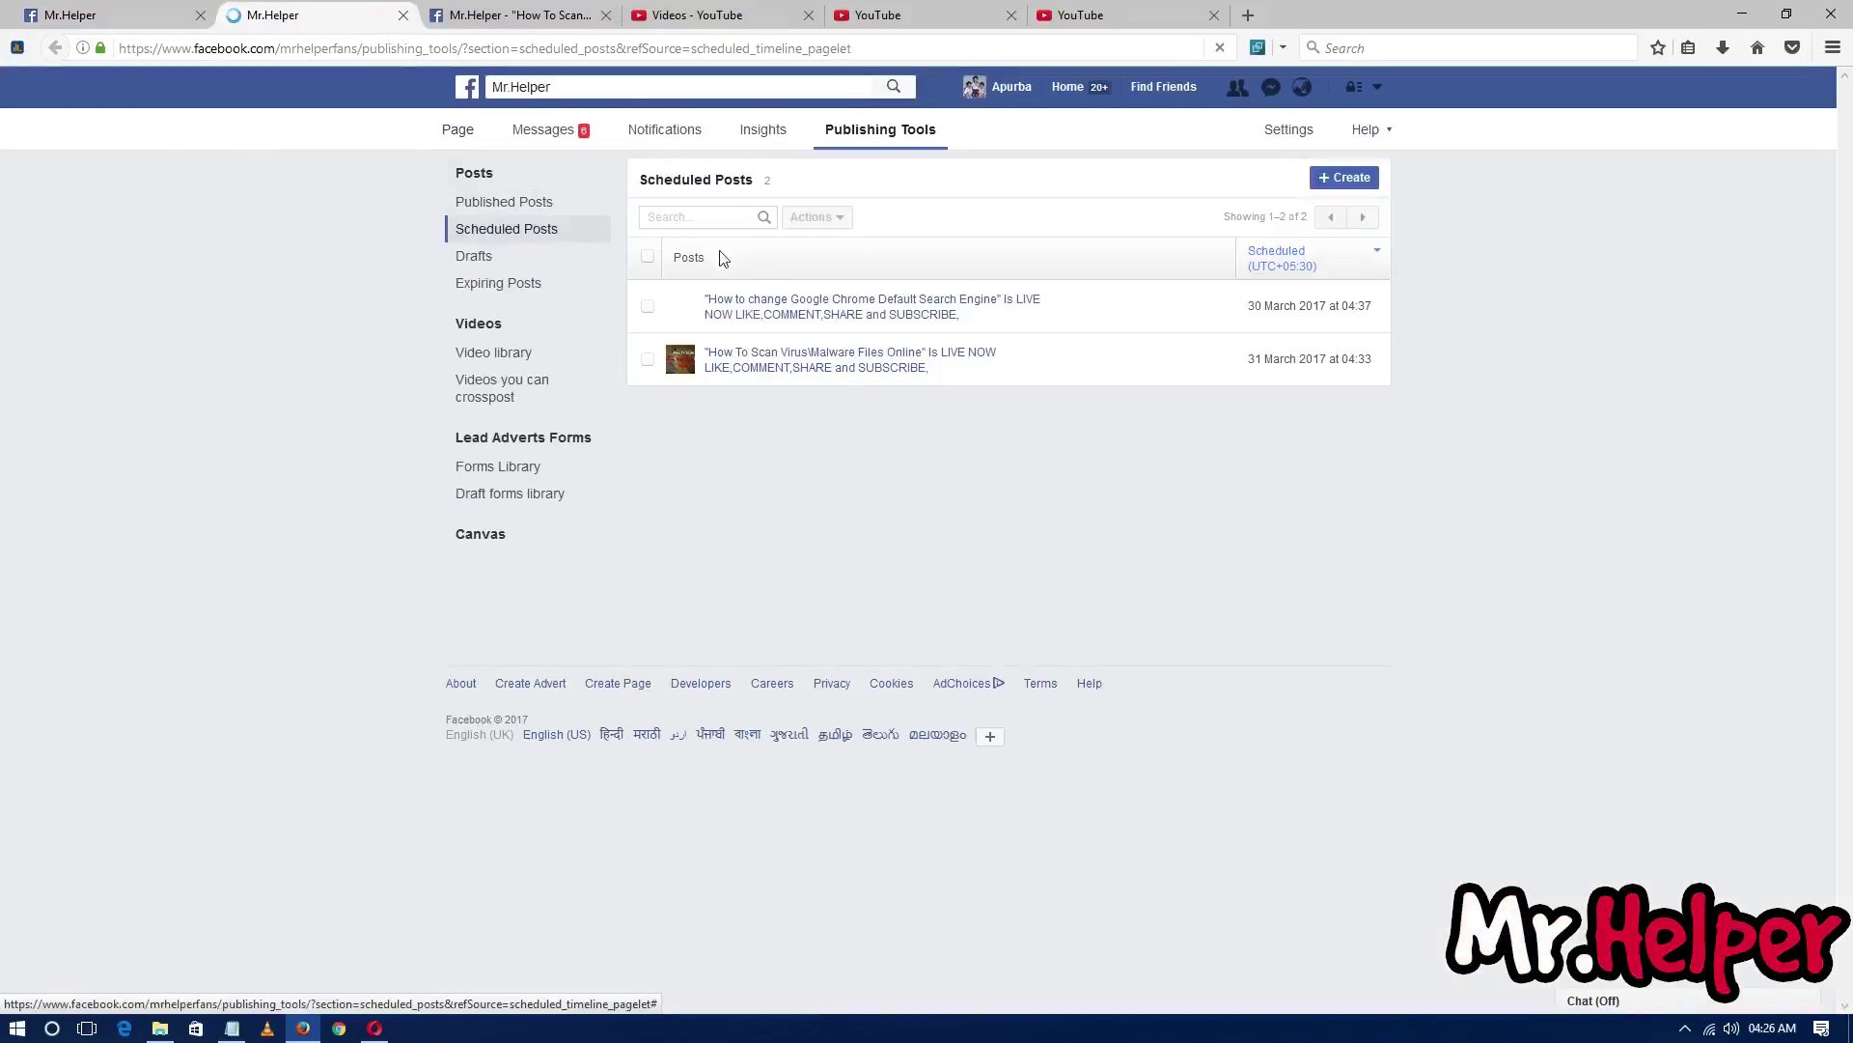
{"action": "left_click", "coordinate": [1193, 317]}
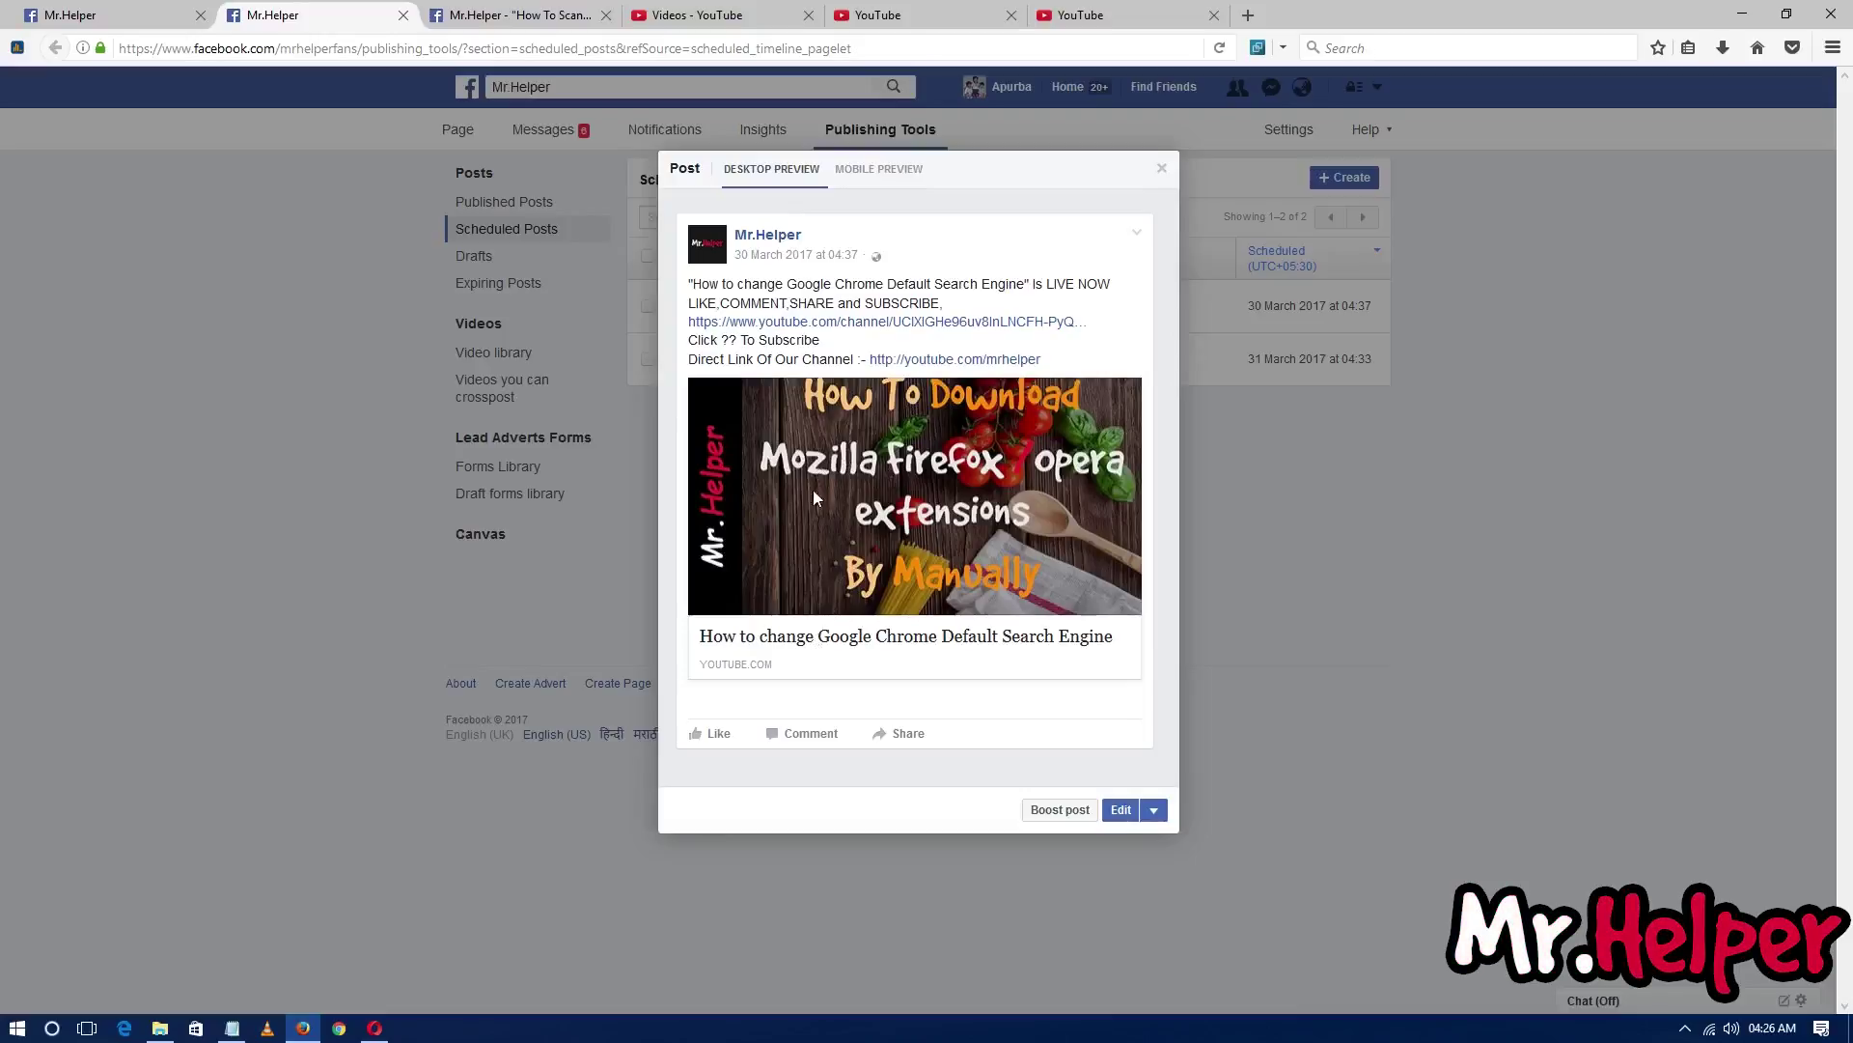
Step: Set the "How to change Google Chrome Default Search Engine" video's privacy to Public on YouTube and save the changes
{"action": "left_click", "coordinate": [927, 12]}
{"action": "left_click", "coordinate": [1039, 619]}
{"action": "left_click", "coordinate": [1035, 641]}
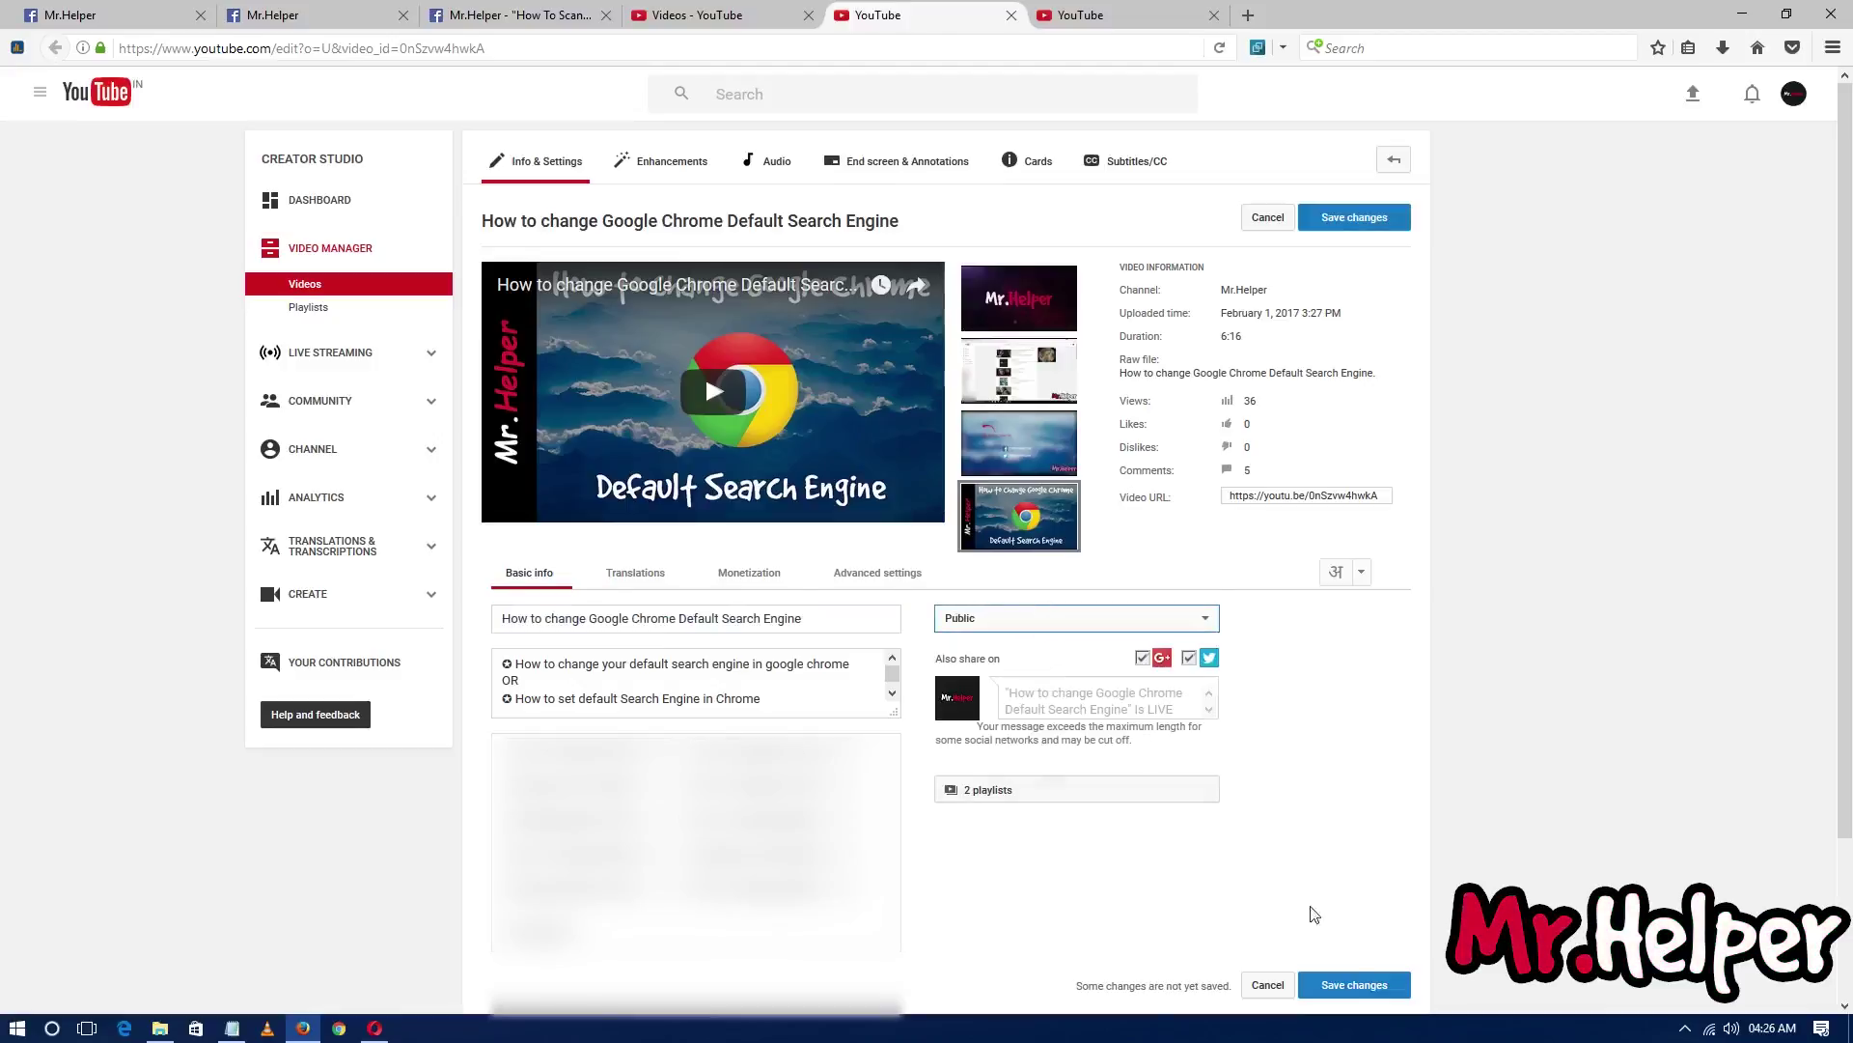
{"action": "left_click", "coordinate": [1354, 985]}
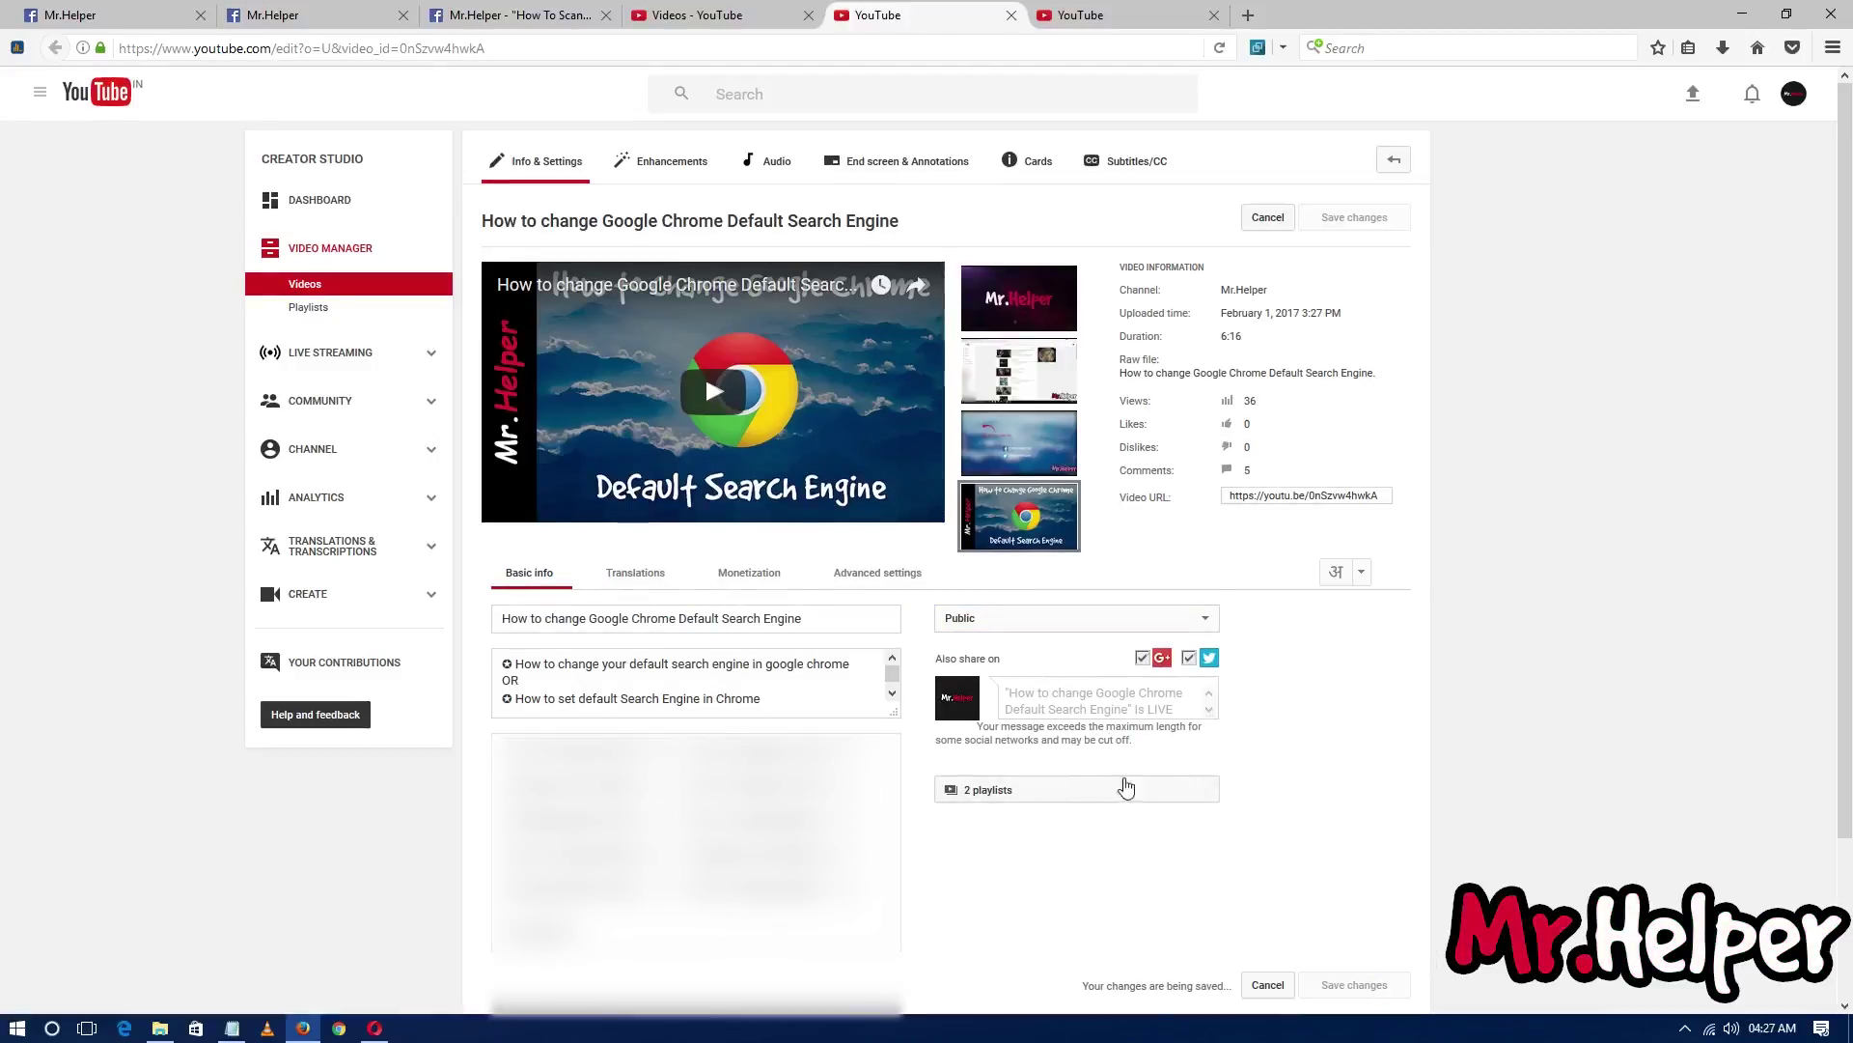
Step: Close the scheduled post preview and compare both videos' privacy settings, the page's earlier video posts and the published large-thumbnail post
{"action": "left_click", "coordinate": [309, 15]}
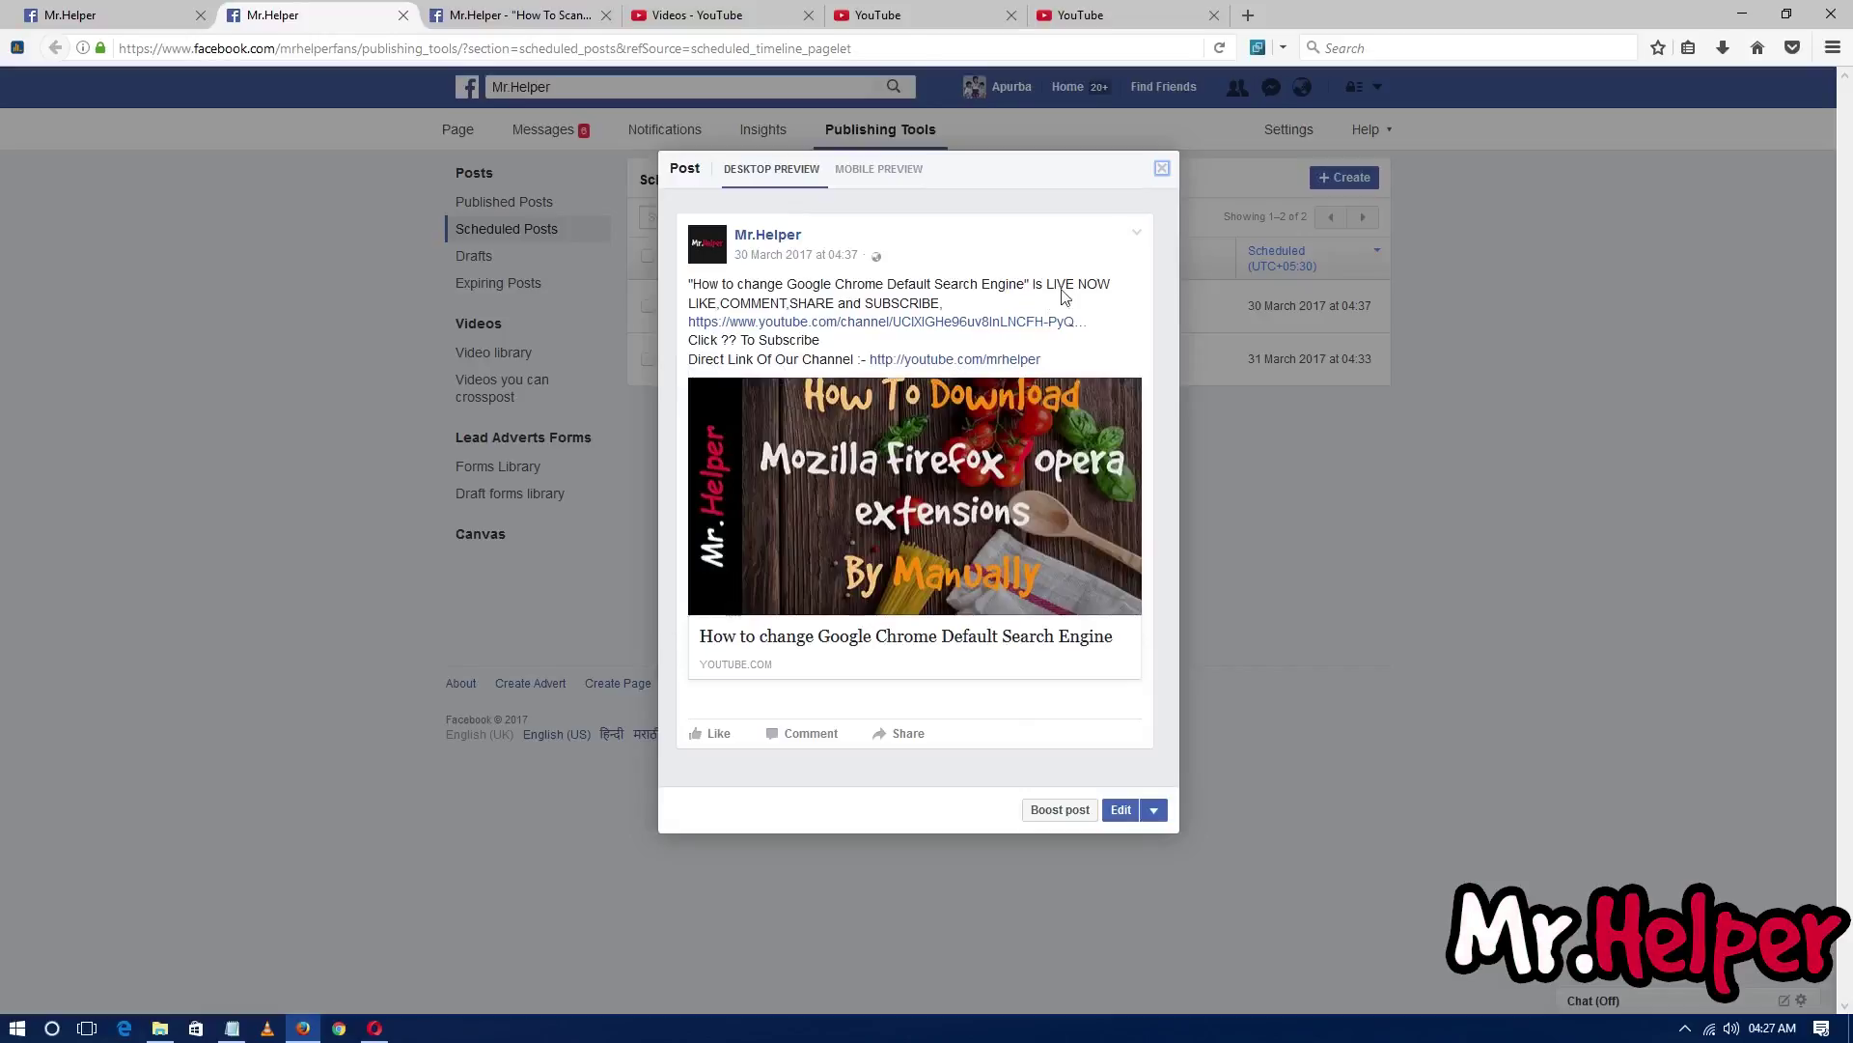
{"action": "left_click", "coordinate": [1163, 169]}
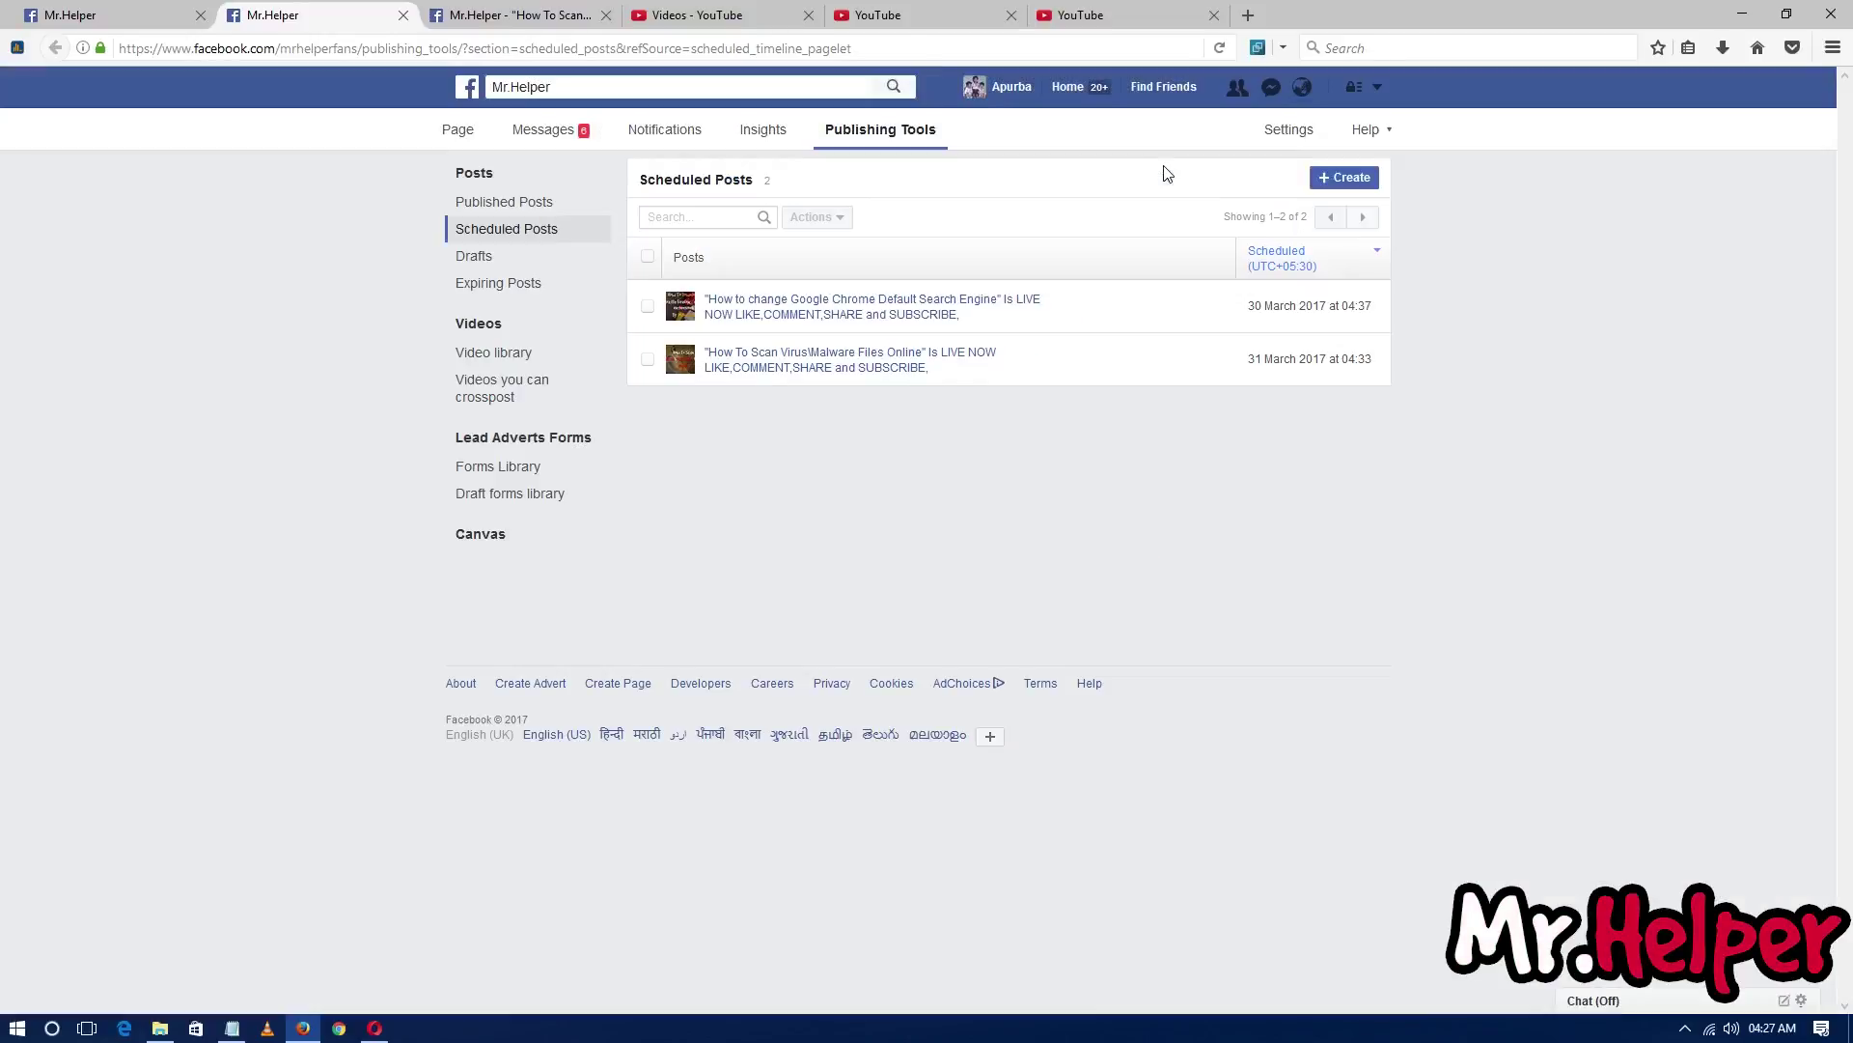
{"action": "left_click", "coordinate": [1071, 14]}
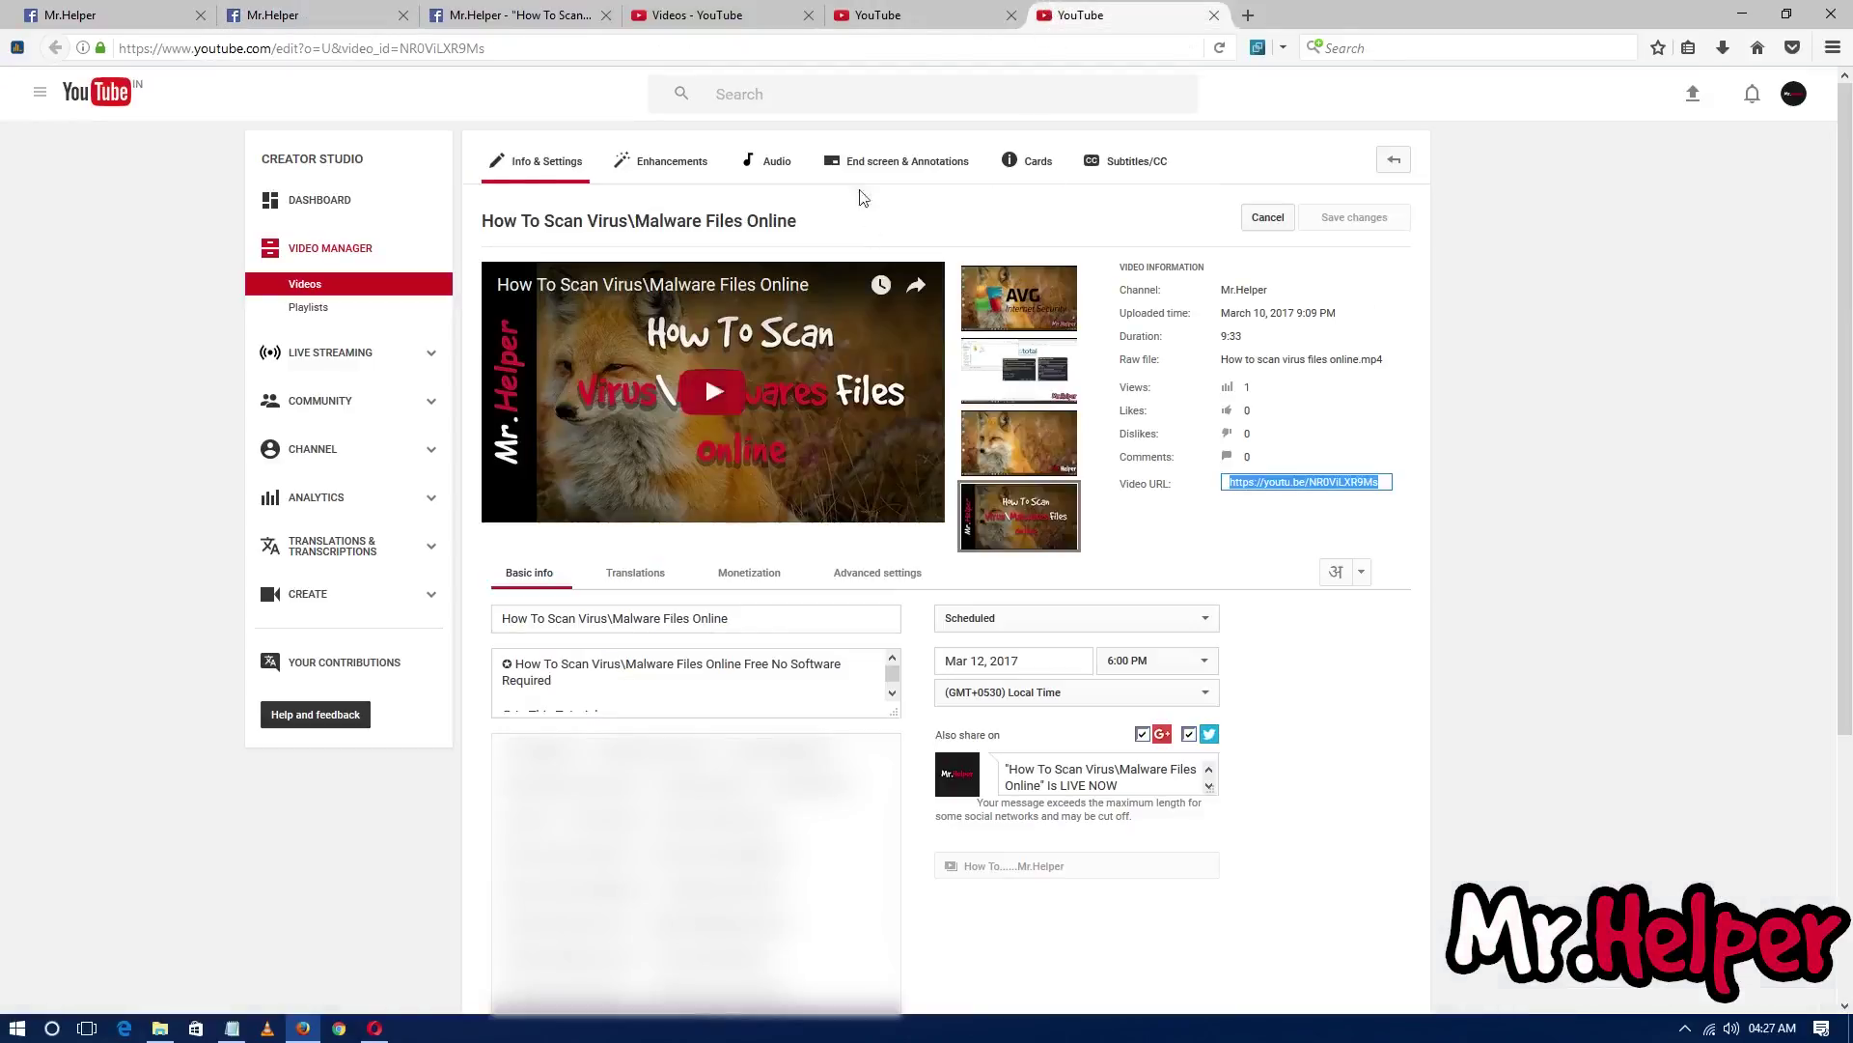
{"action": "left_click", "coordinate": [898, 14]}
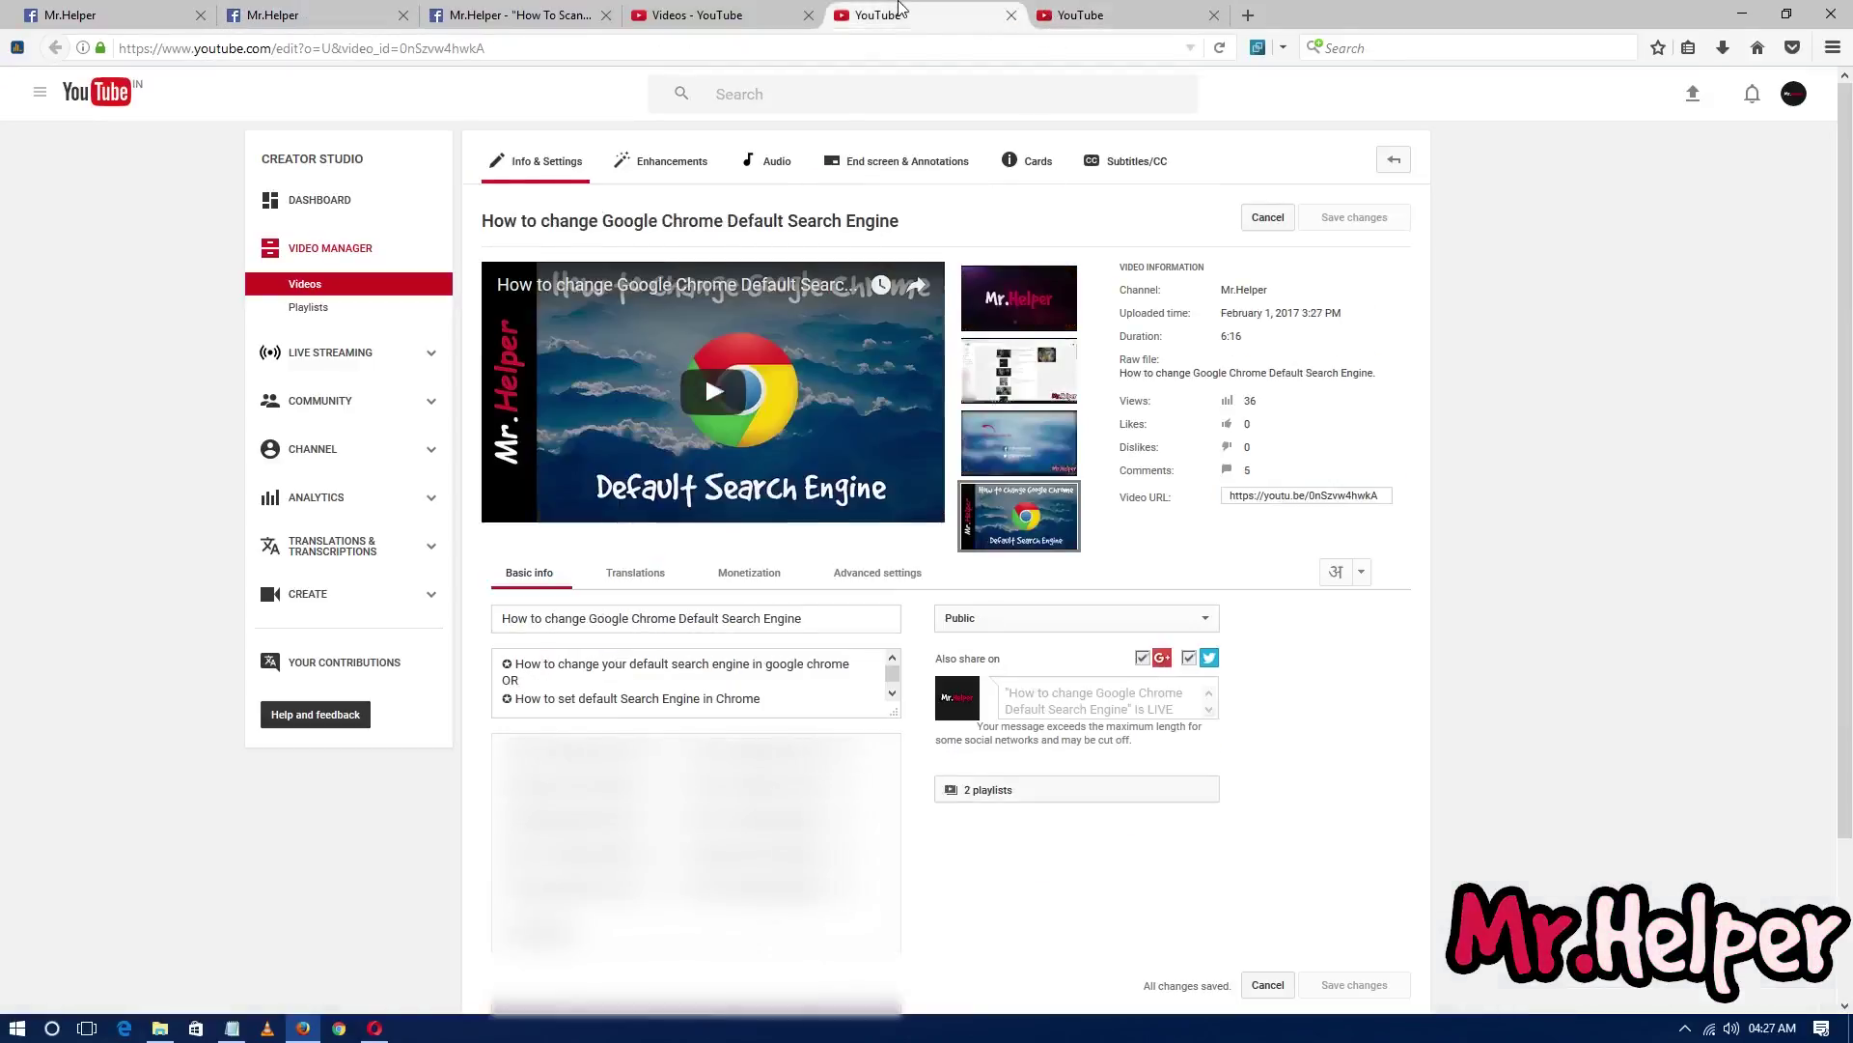
{"action": "left_click", "coordinate": [961, 623]}
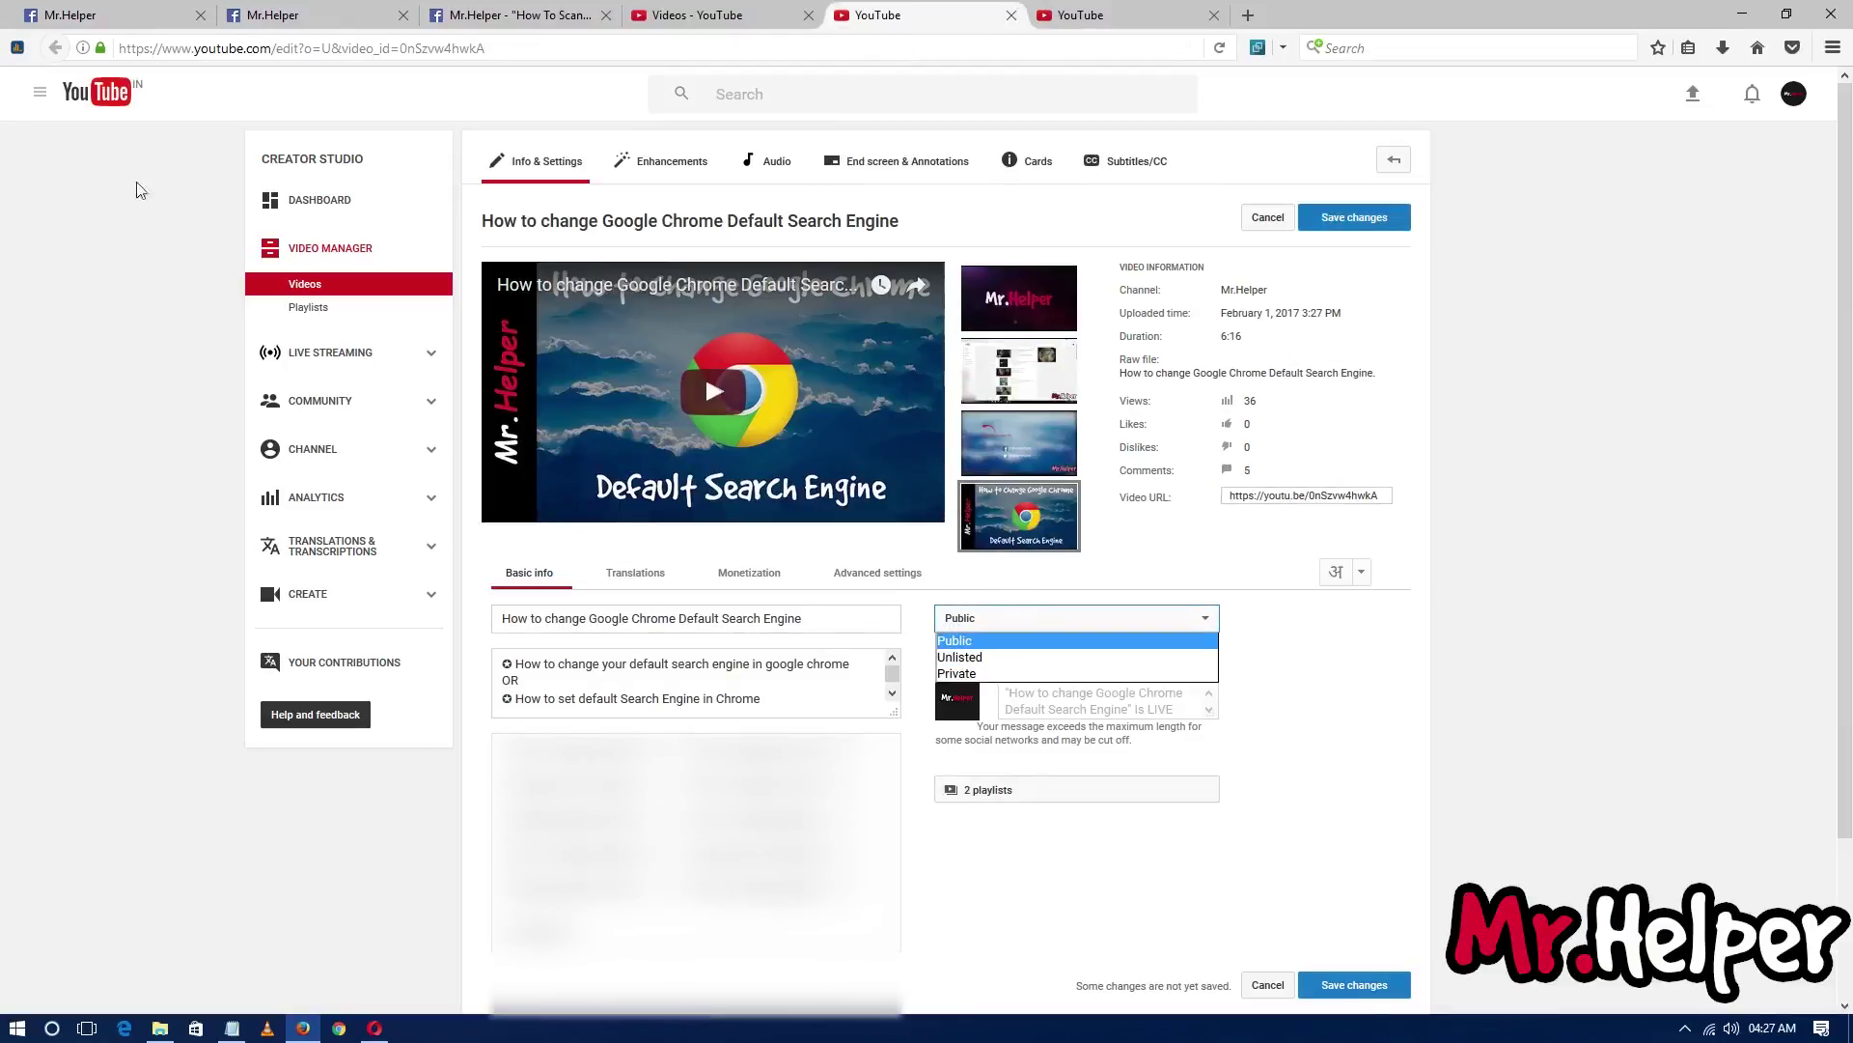
{"action": "left_click", "coordinate": [99, 11]}
{"action": "scroll", "coordinate": [739, 565], "scroll_direction": "down", "scroll_amount": 8}
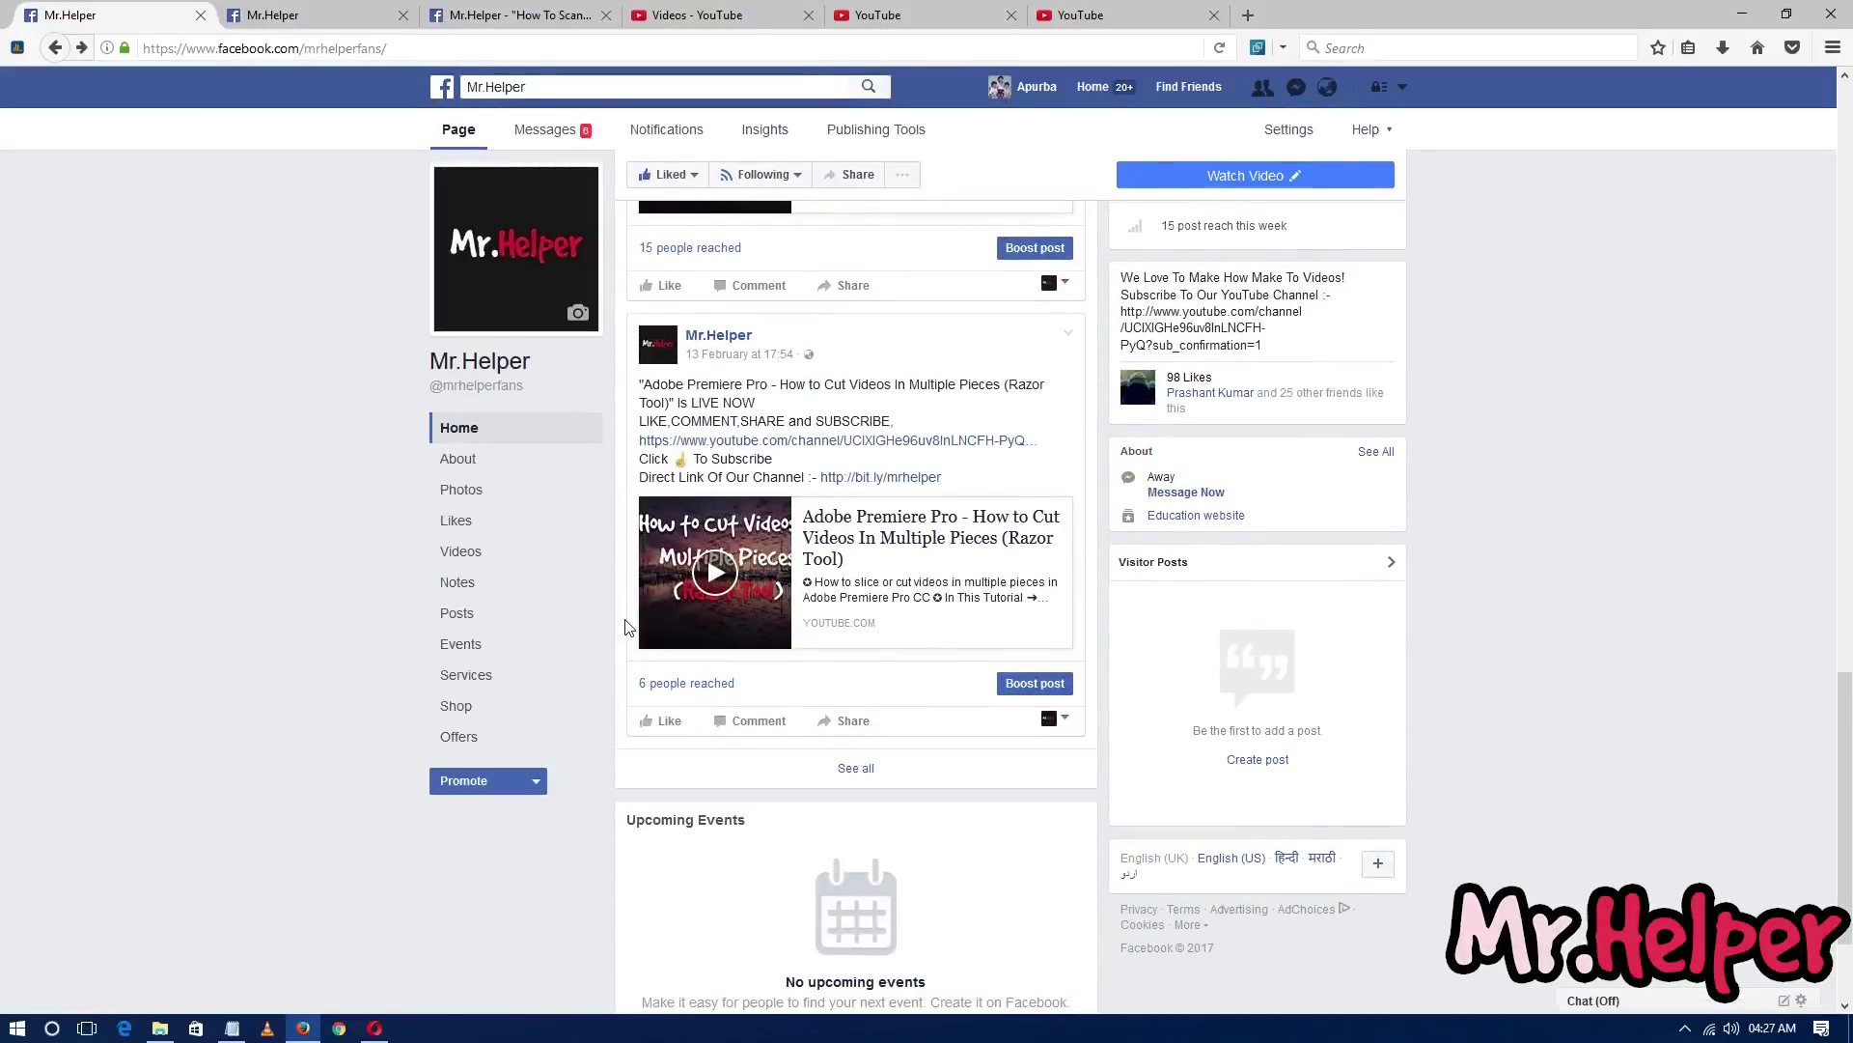
{"action": "left_click", "coordinate": [521, 15]}
{"action": "key", "text": "ctrl+shift+Tab"}
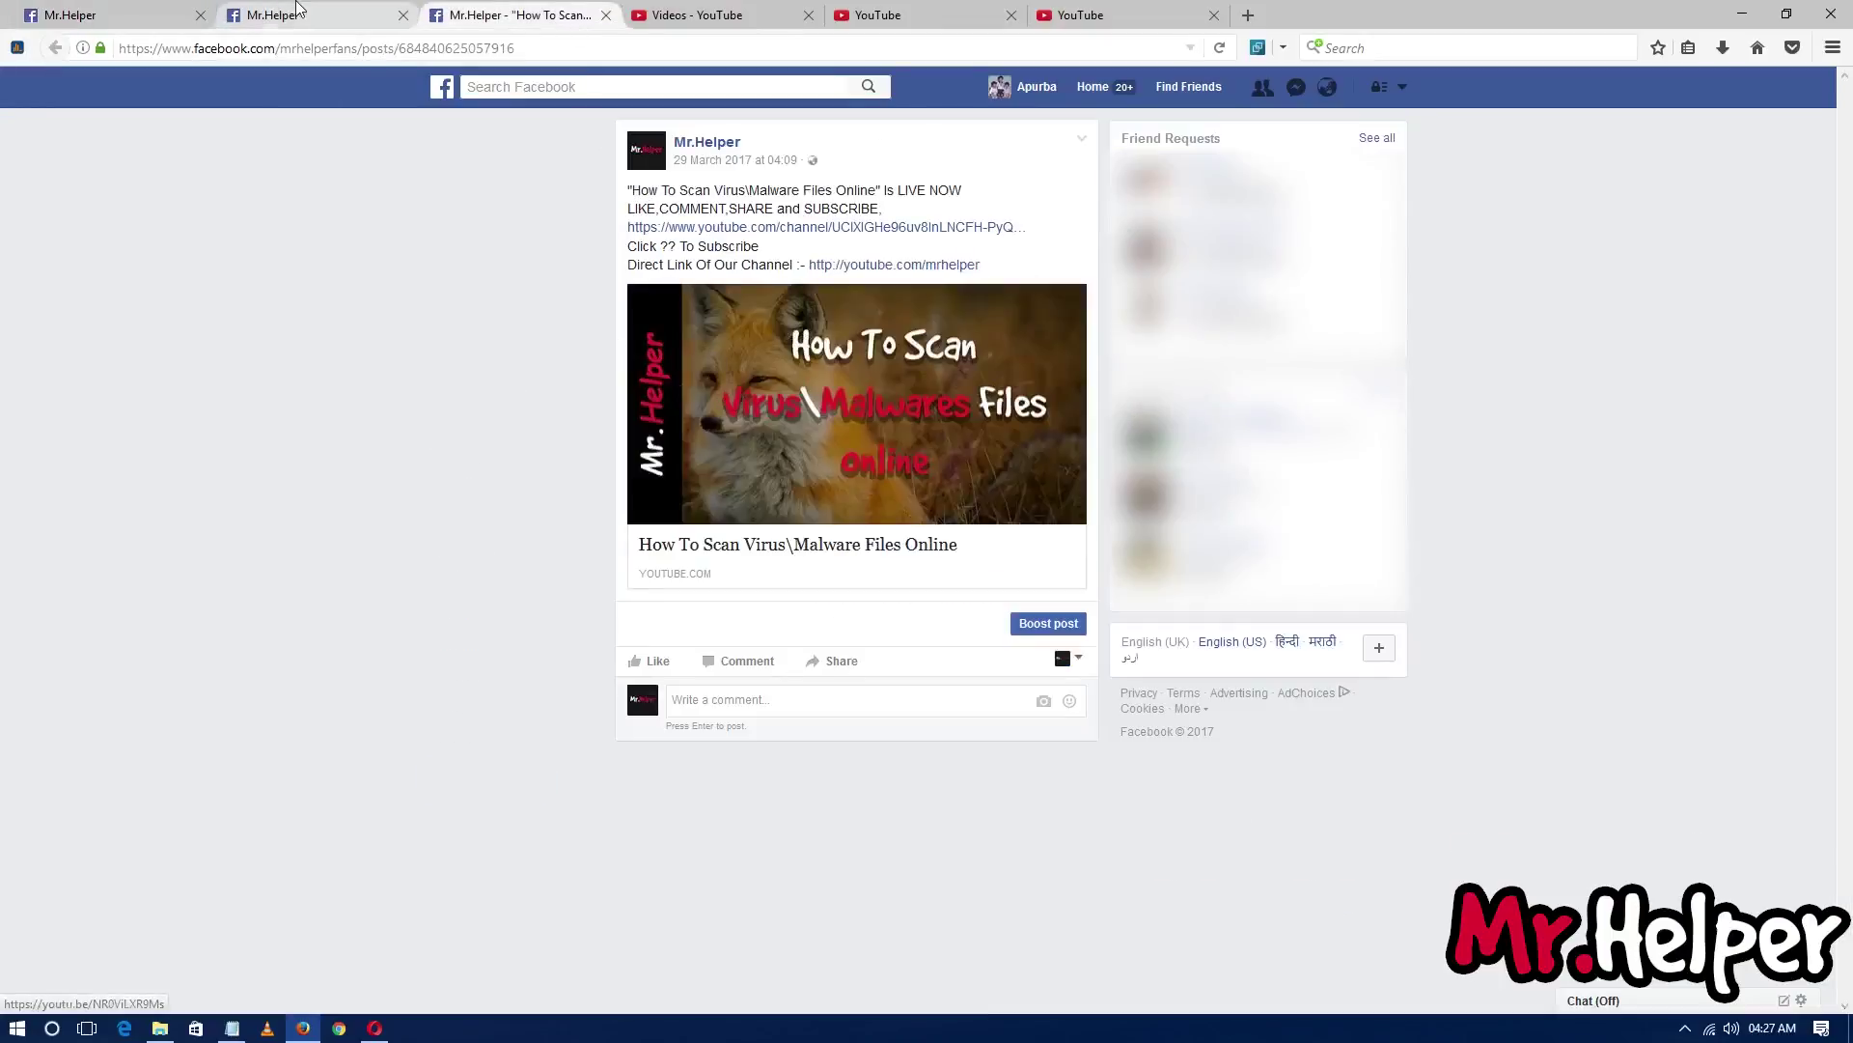
Step: Review the published large-thumbnail post and the privacy options of the scheduled "How To Scan Virus\Malware Files Online" video
{"action": "key", "text": "ctrl+Tab"}
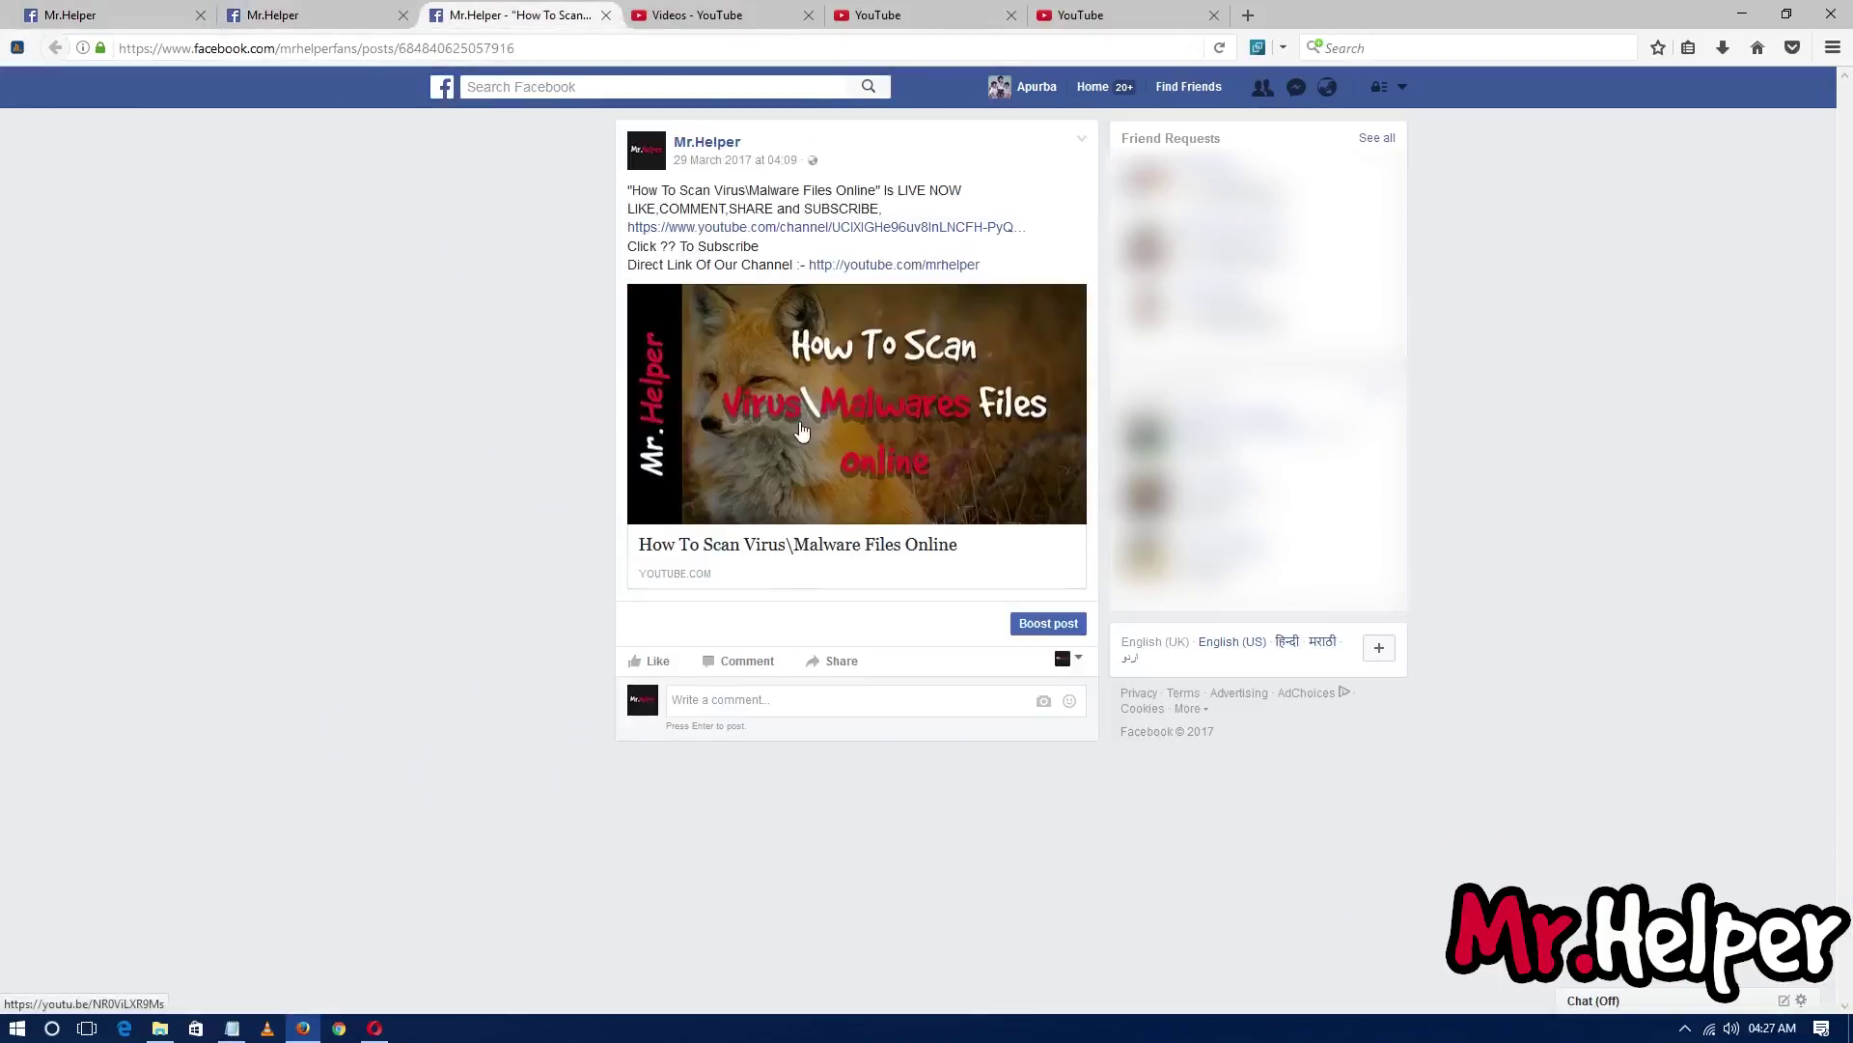
{"action": "left_click", "coordinate": [1100, 14]}
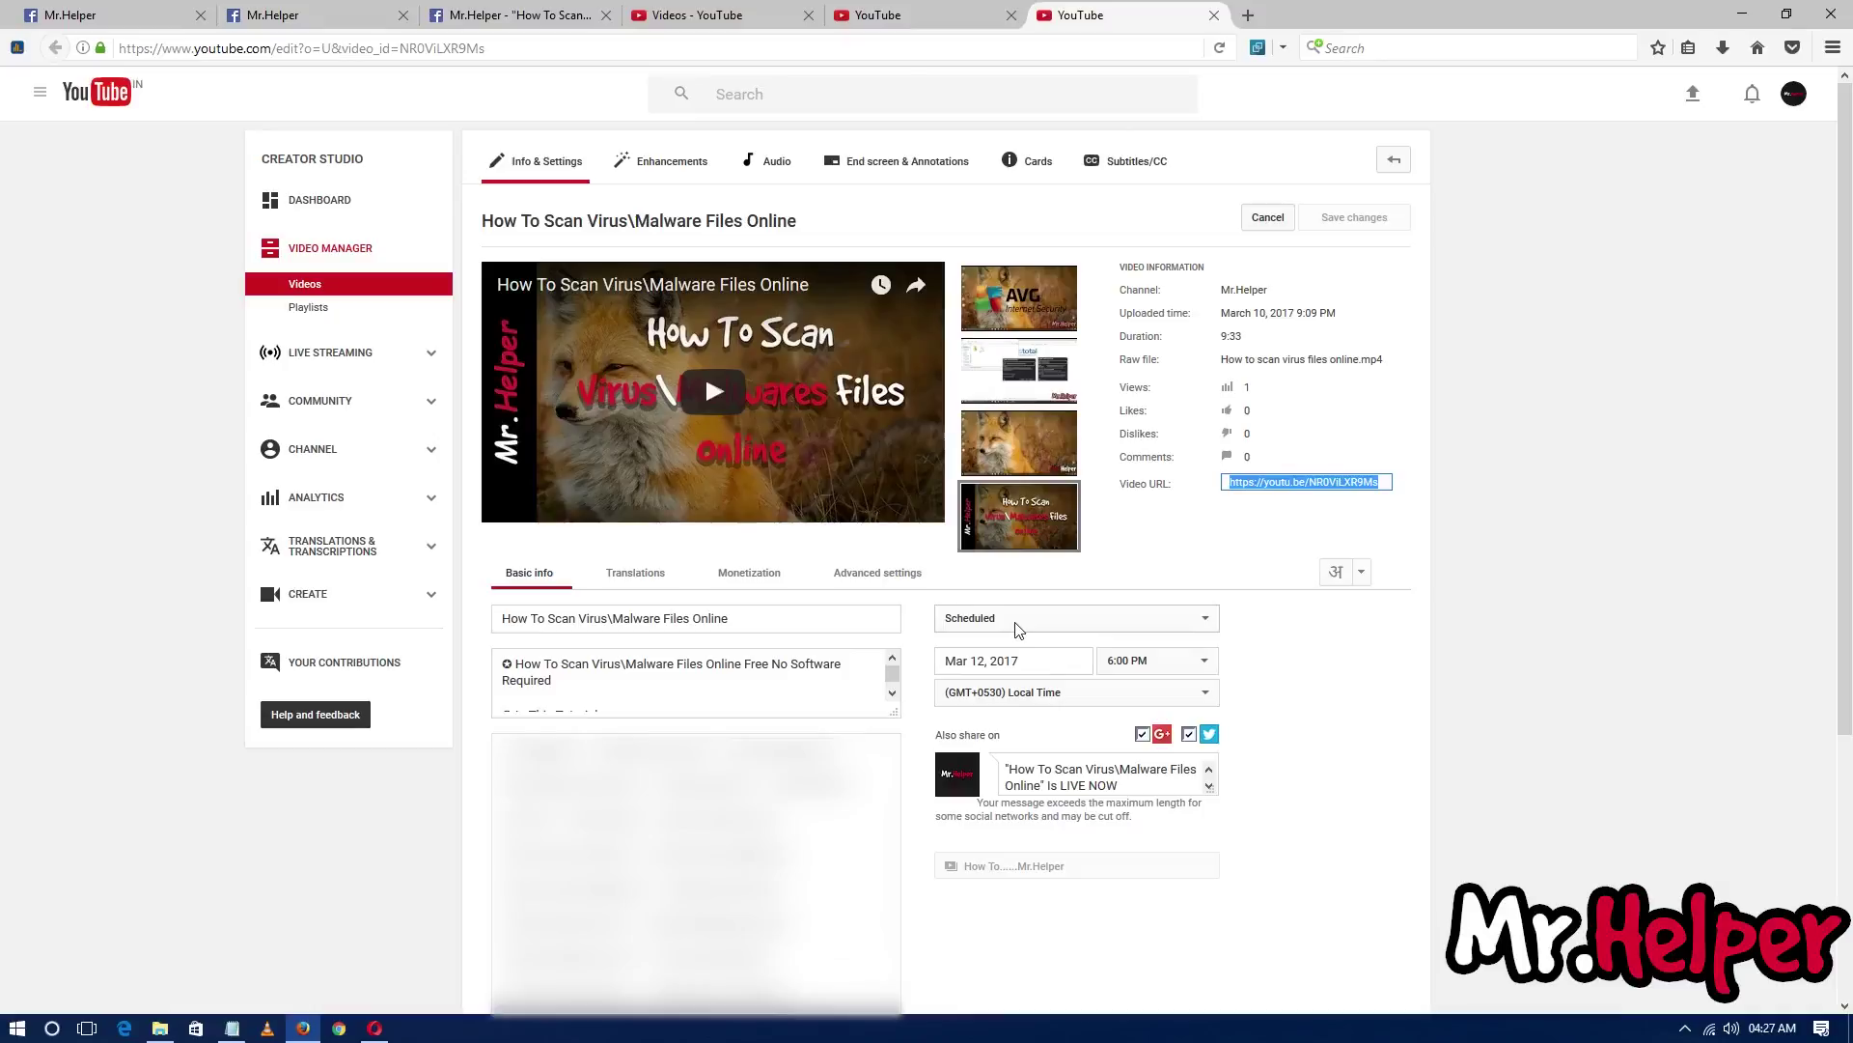
{"action": "left_click", "coordinate": [1021, 621]}
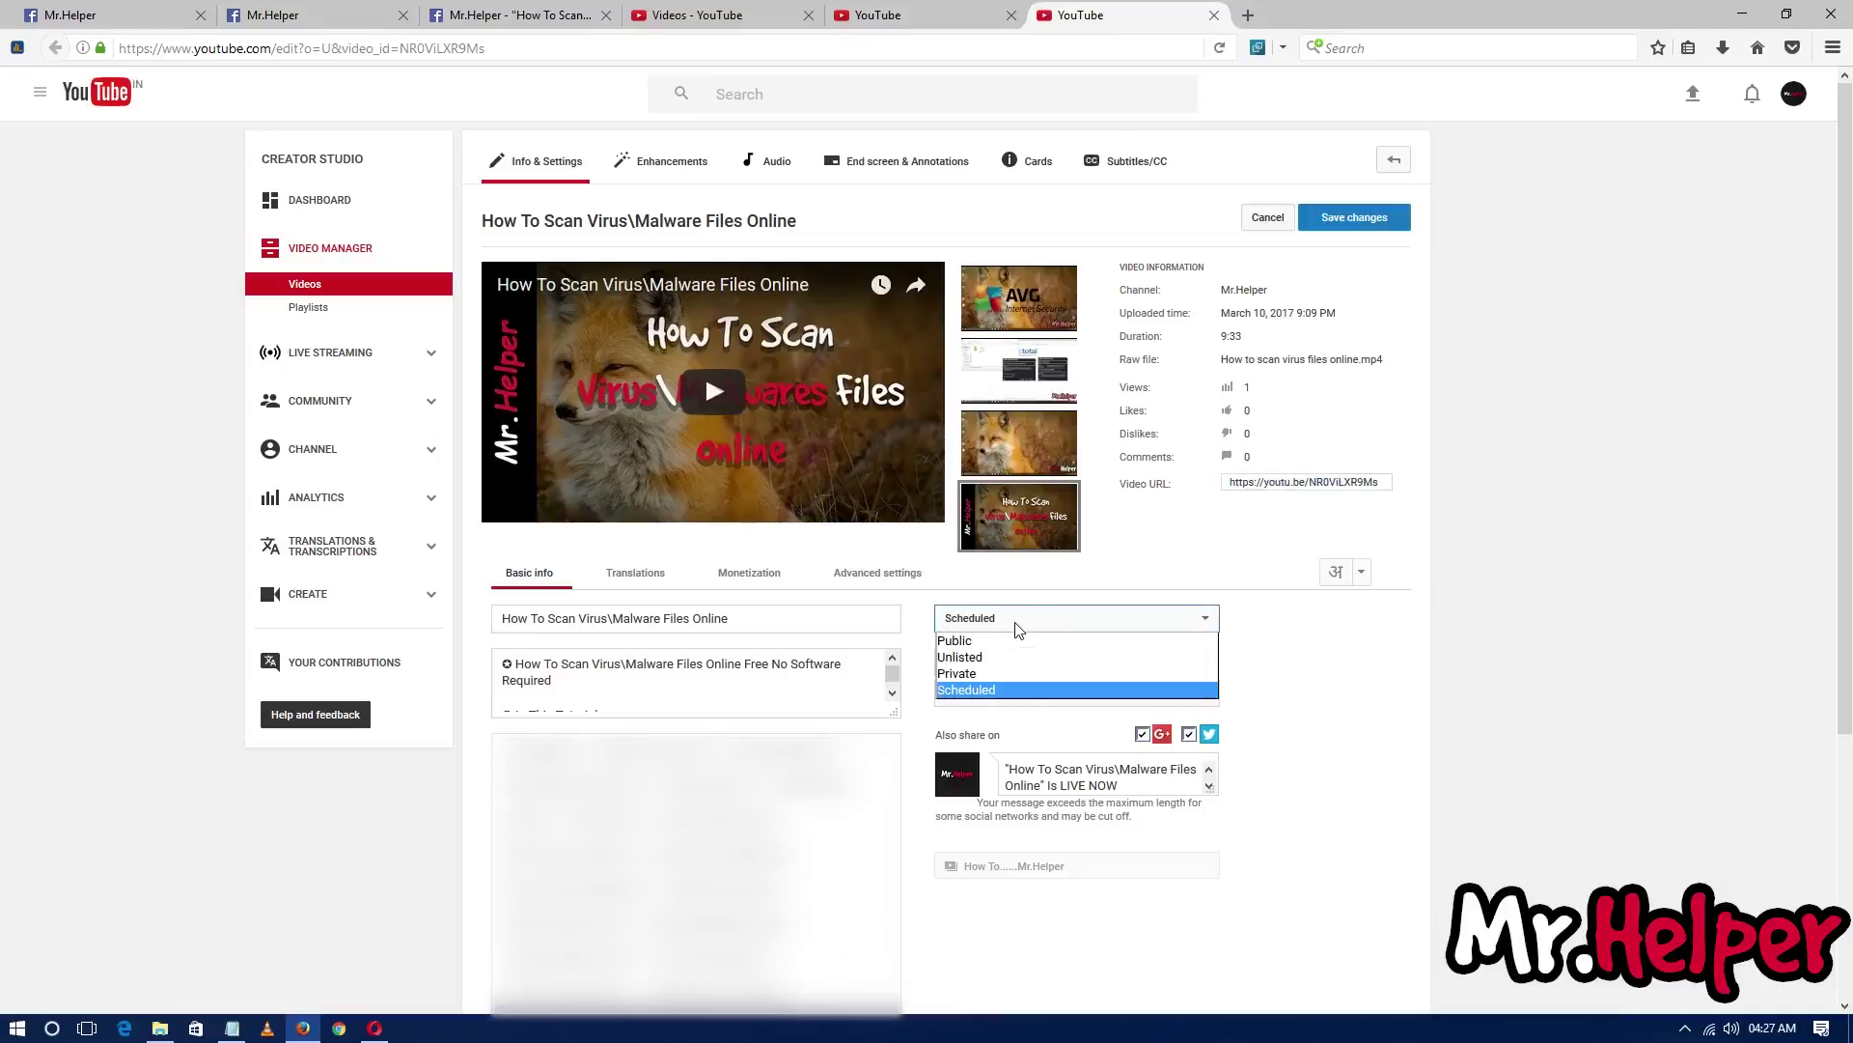
{"action": "left_click", "coordinate": [1359, 650]}
{"action": "left_click", "coordinate": [1091, 620]}
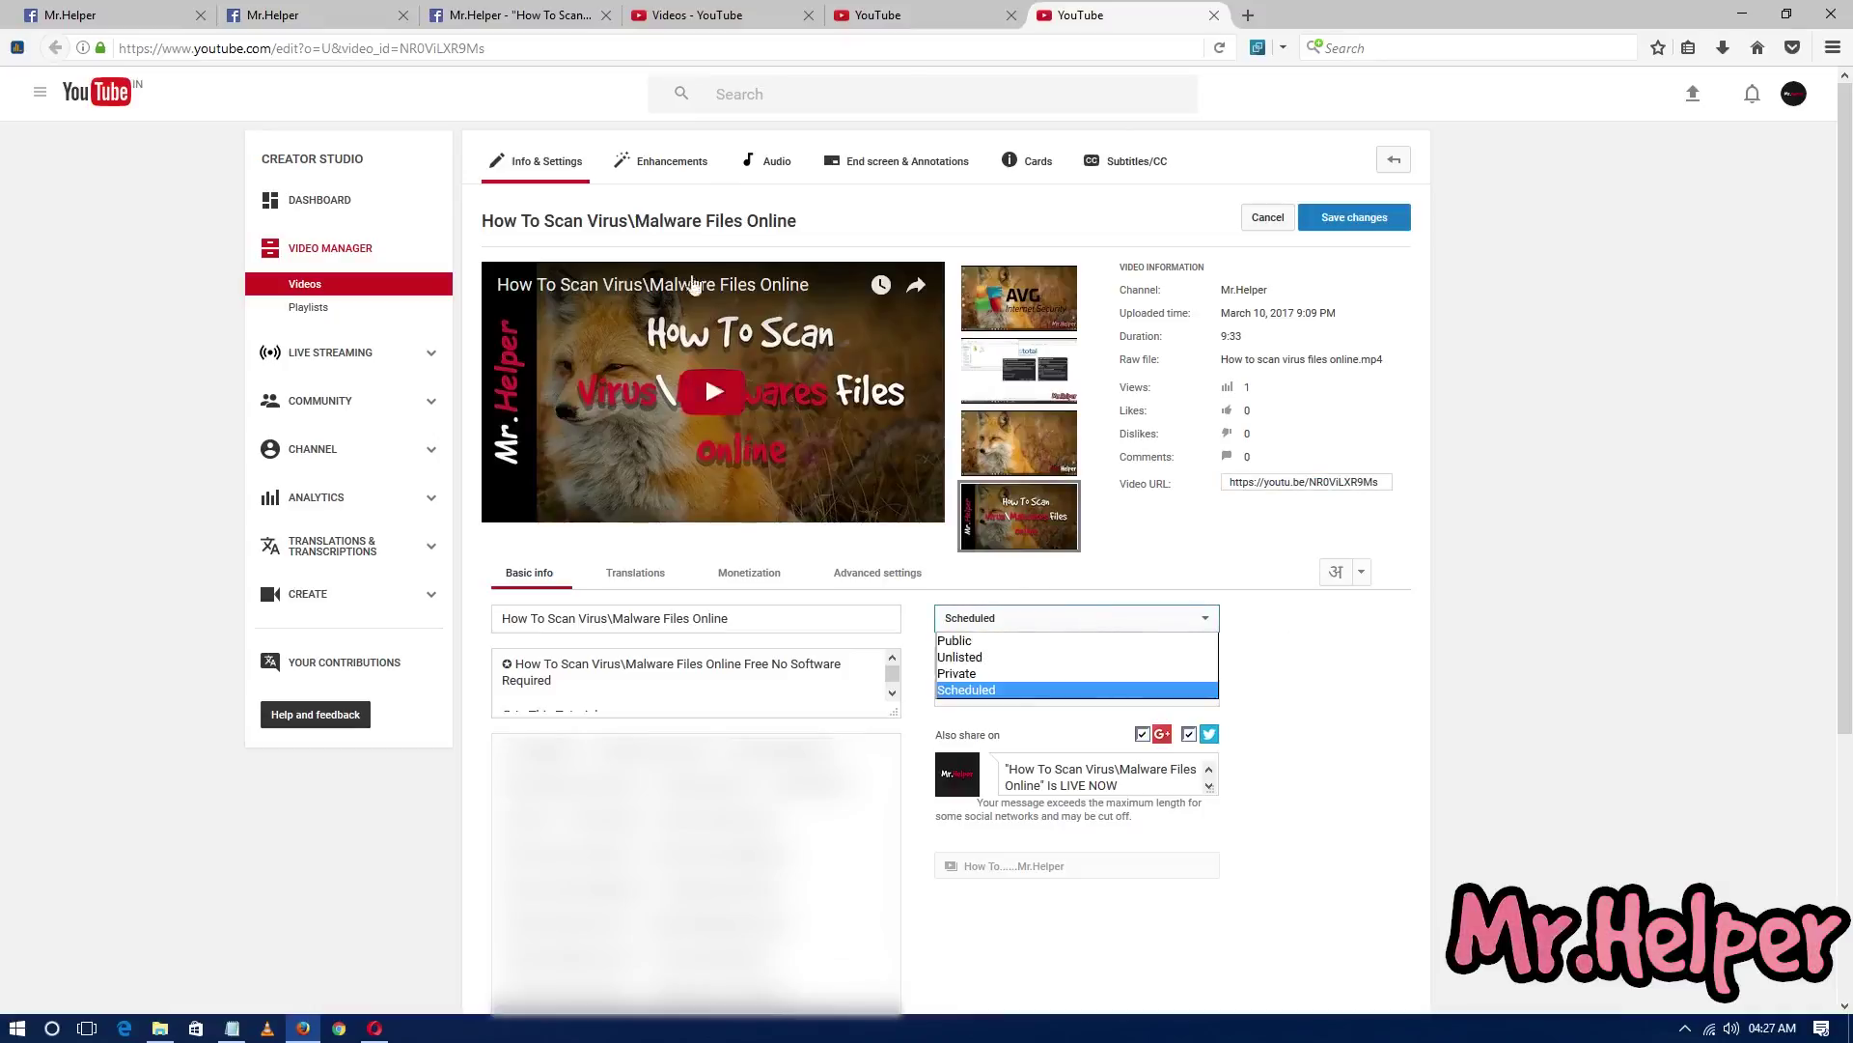
Step: Set the "How to change Google Chrome Default Search Engine" video's privacy to Private and save the changes
{"action": "left_click", "coordinate": [879, 14]}
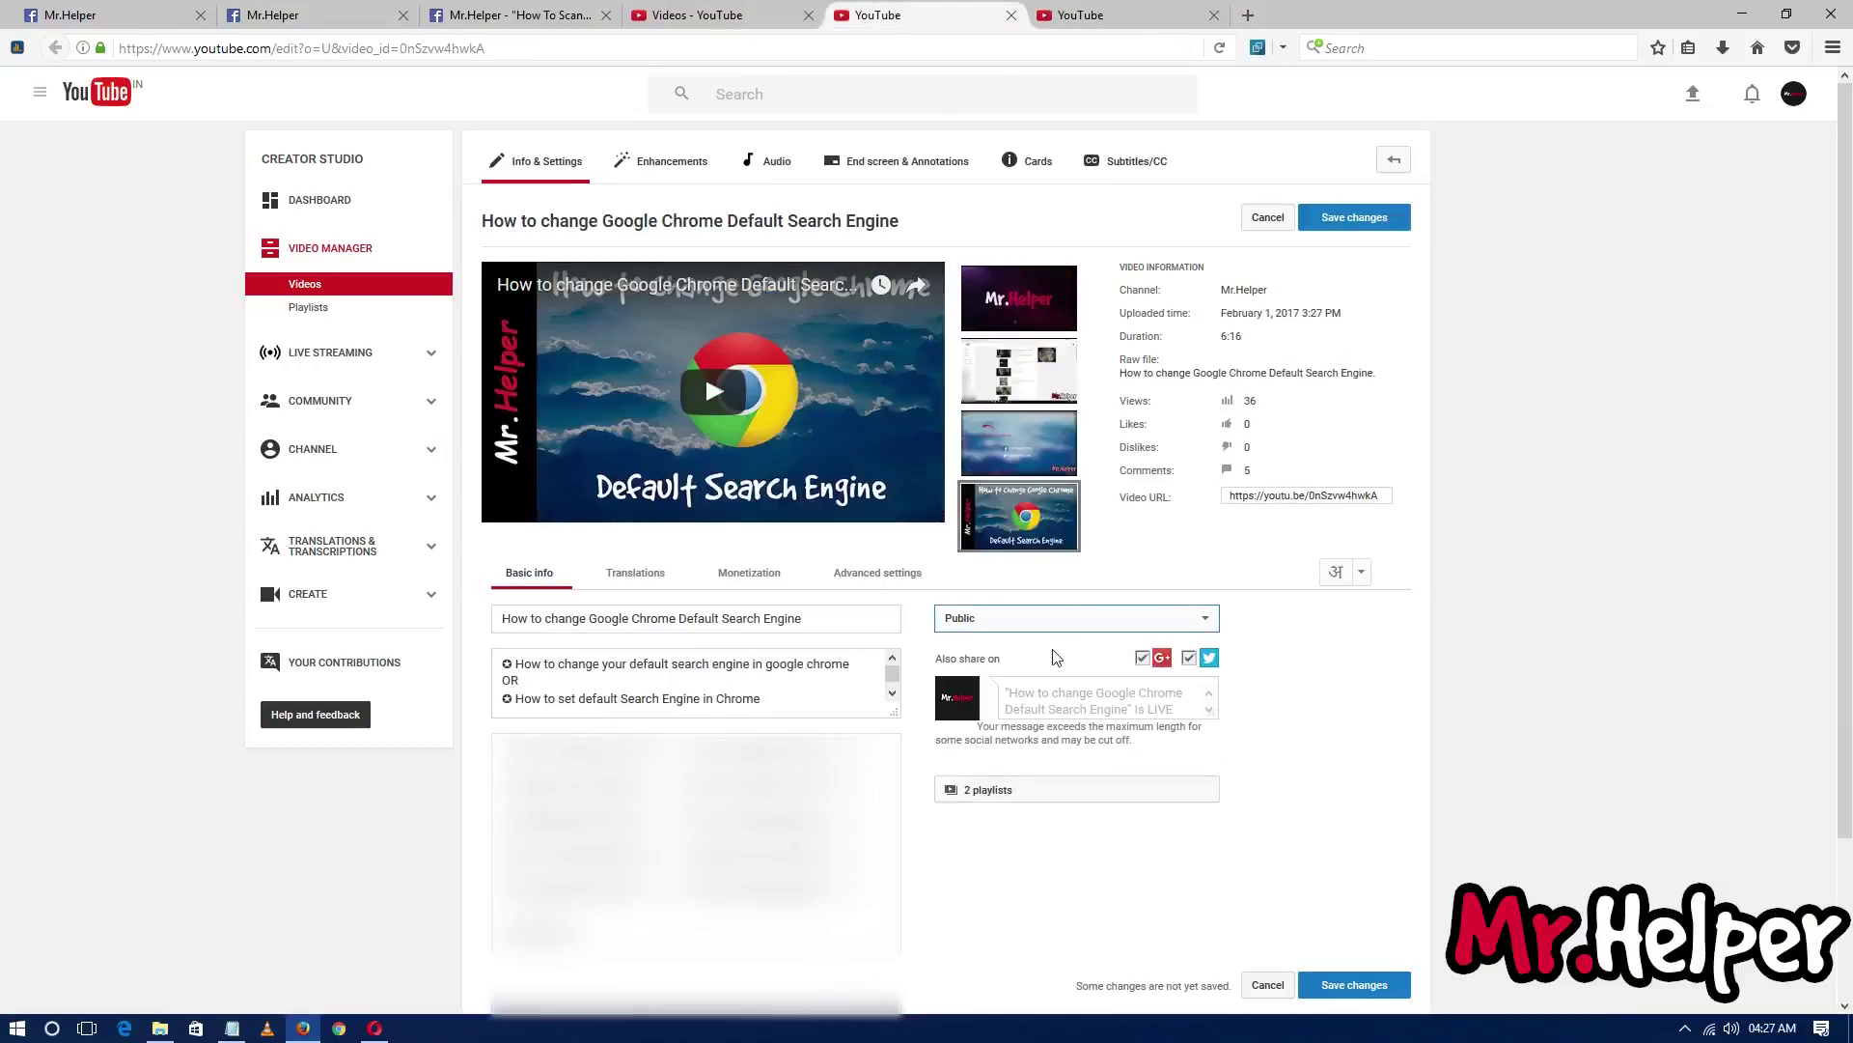
{"action": "left_click", "coordinate": [1033, 623]}
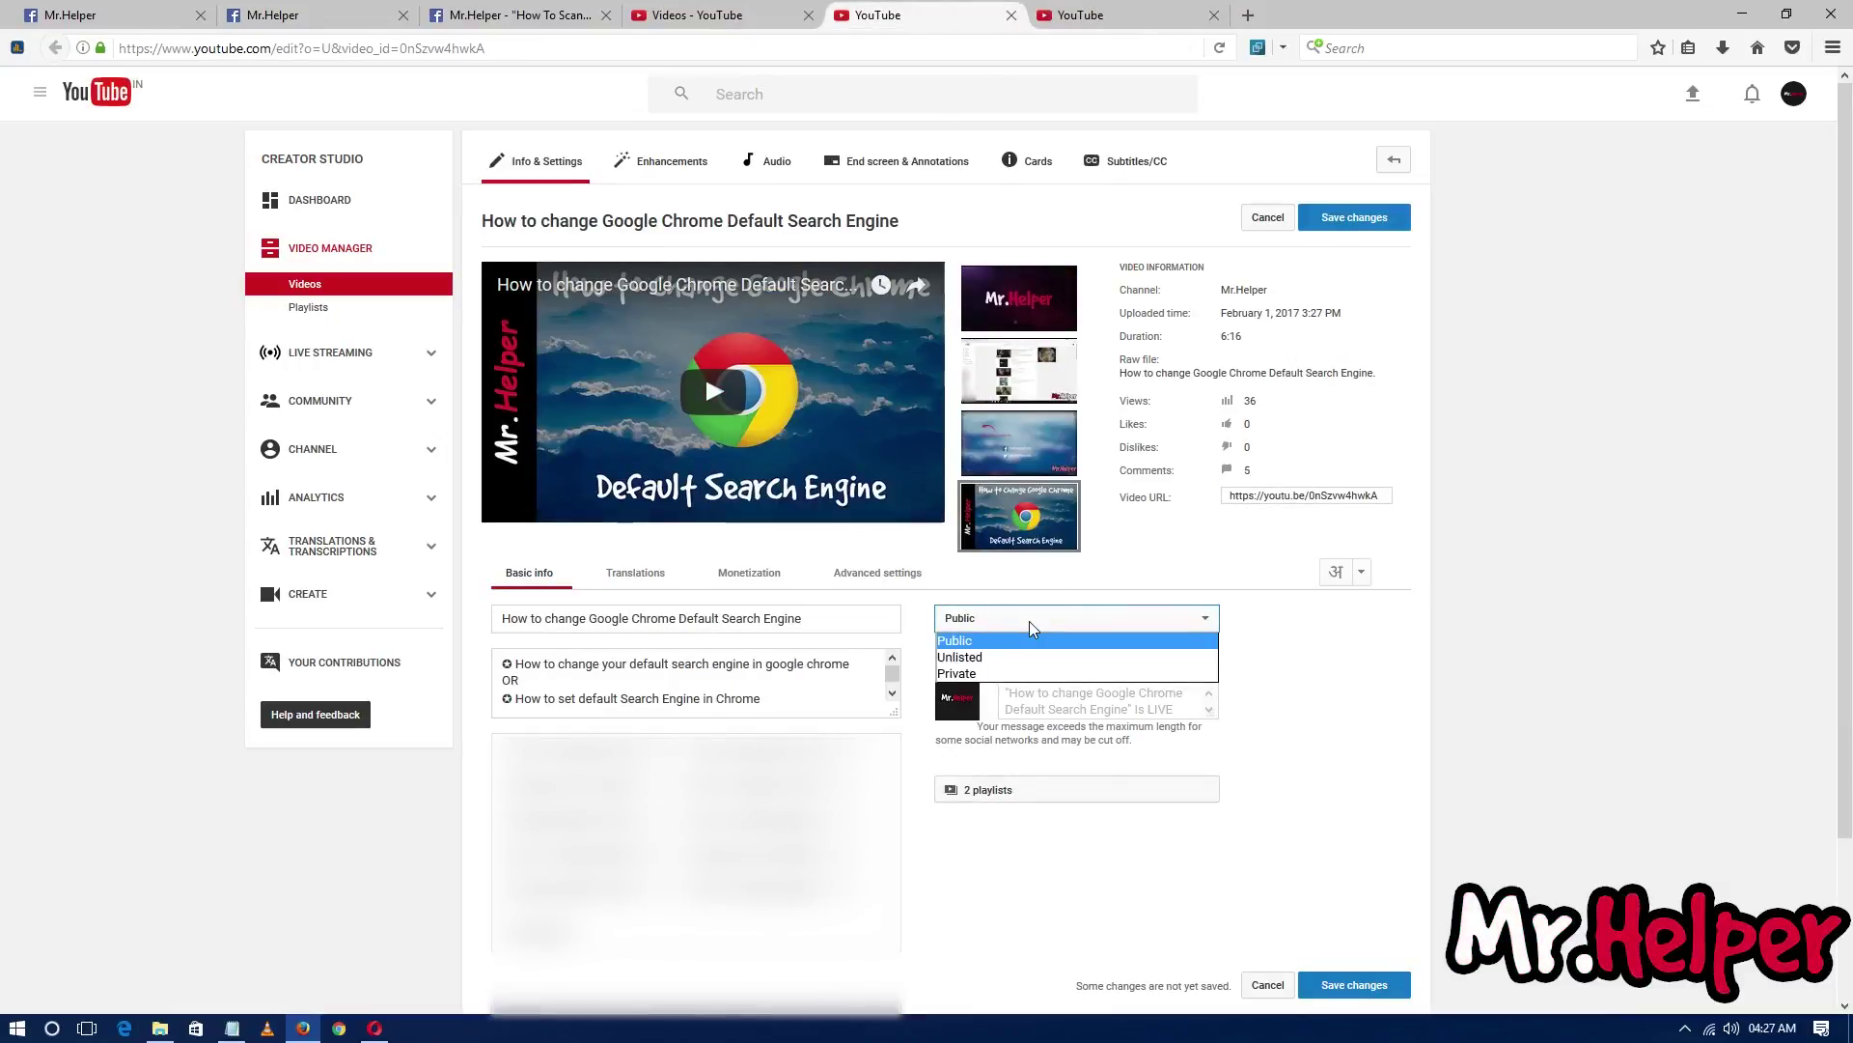
{"action": "left_click", "coordinate": [1245, 496]}
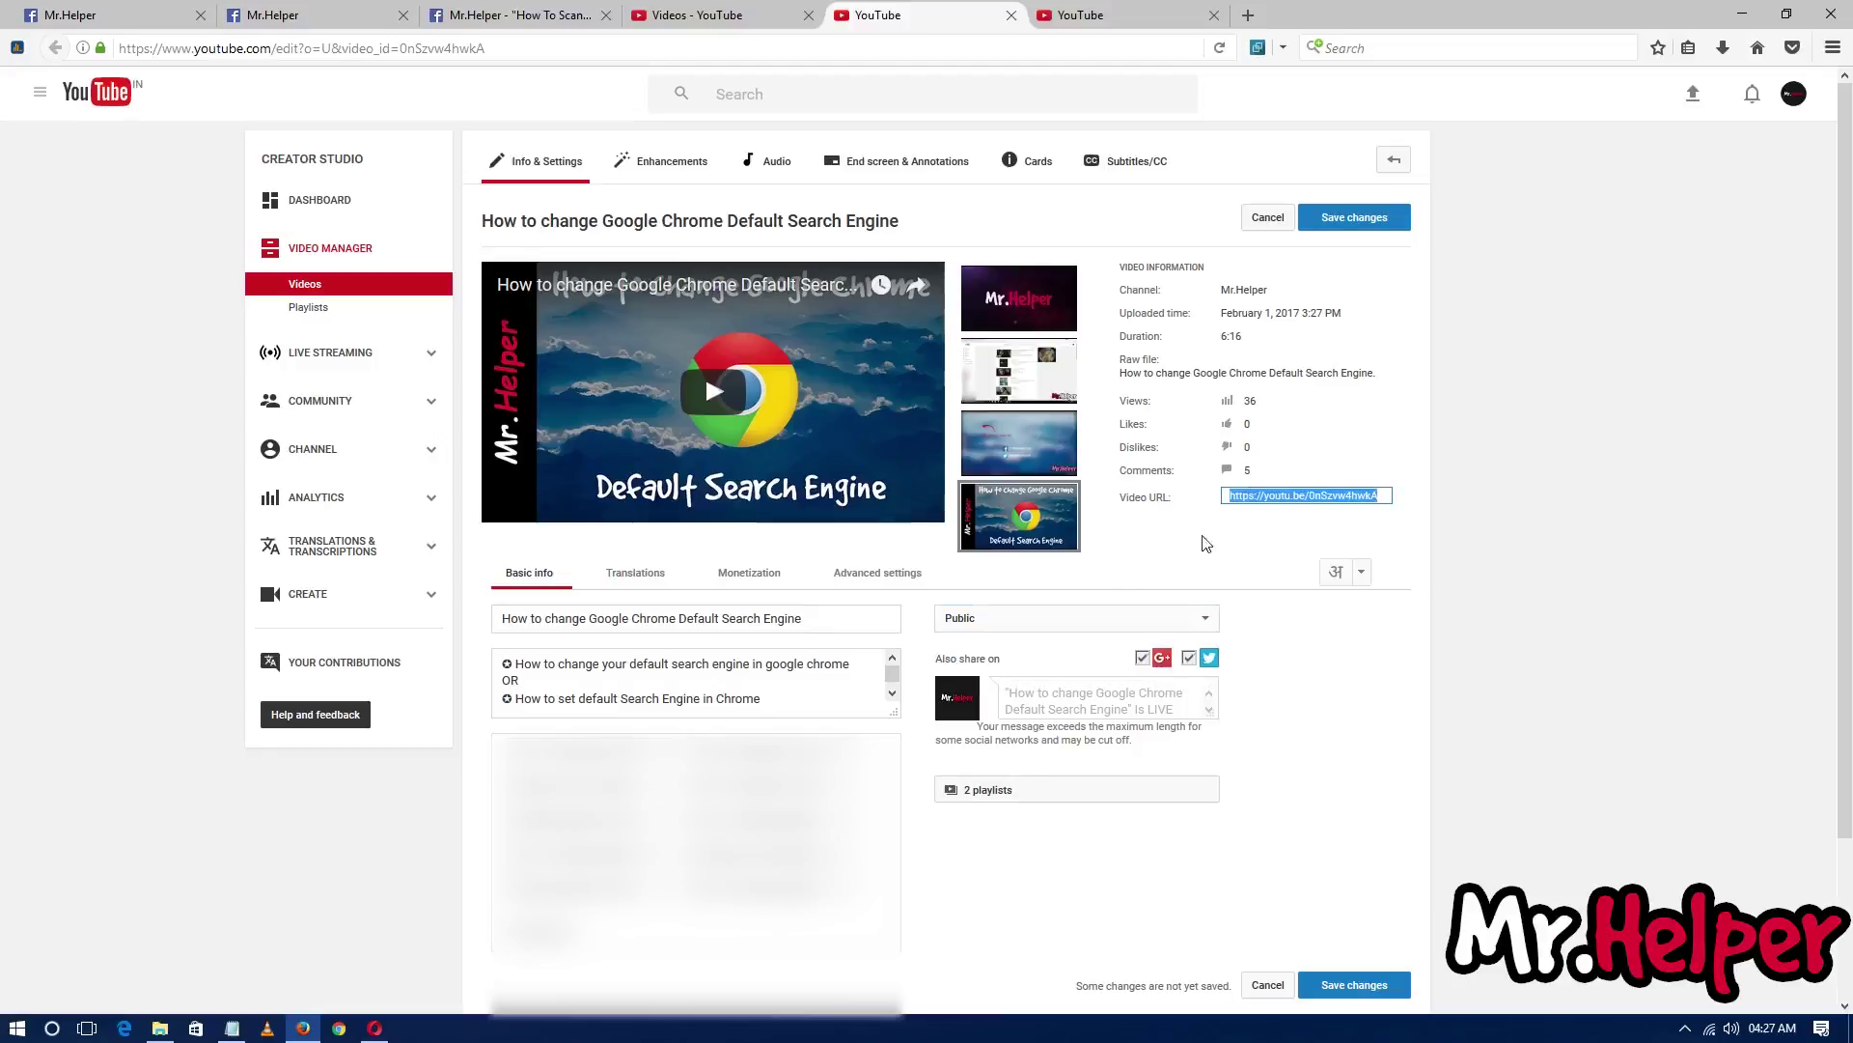
{"action": "left_click", "coordinate": [1026, 622]}
{"action": "left_click", "coordinate": [997, 673]}
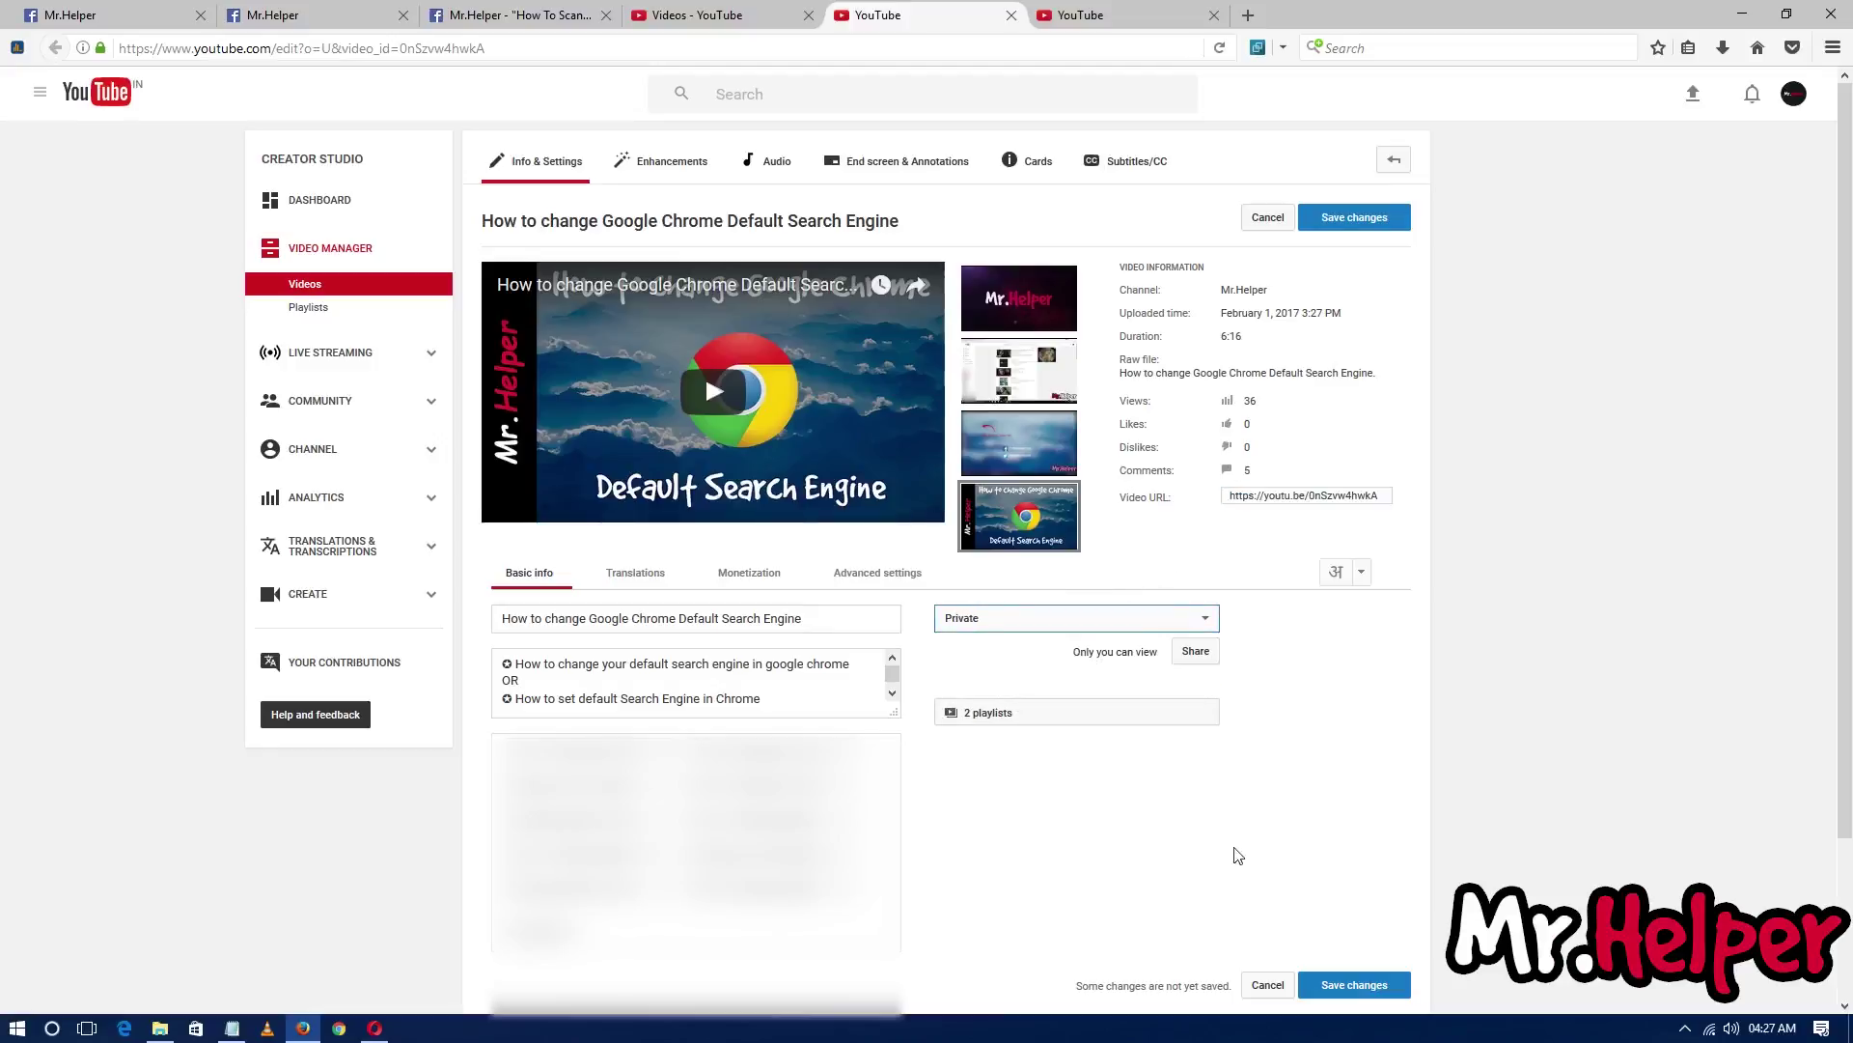
{"action": "left_click", "coordinate": [1355, 985]}
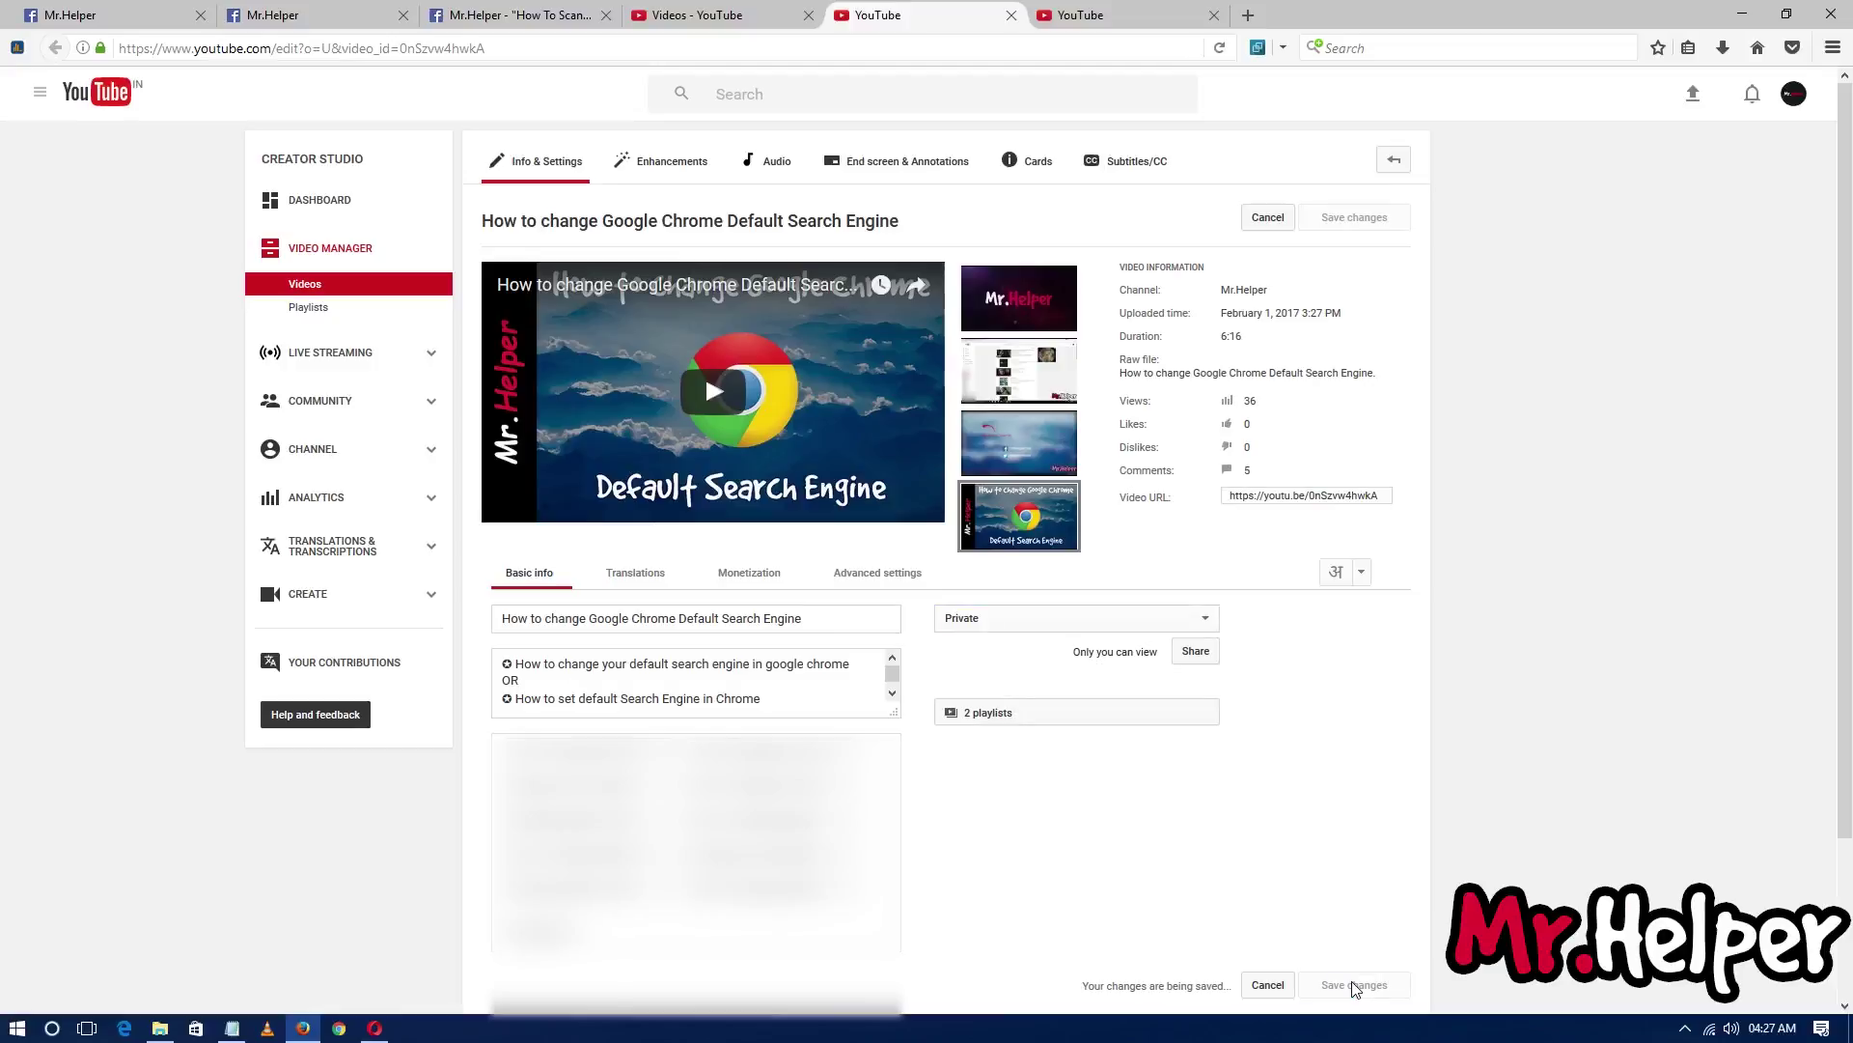
Step: Copy the "How to change Google Chrome Default Search Engine" video's URL from its video information
{"action": "left_click", "coordinate": [1255, 496]}
{"action": "right_click", "coordinate": [1250, 499]}
{"action": "left_click", "coordinate": [1245, 567]}
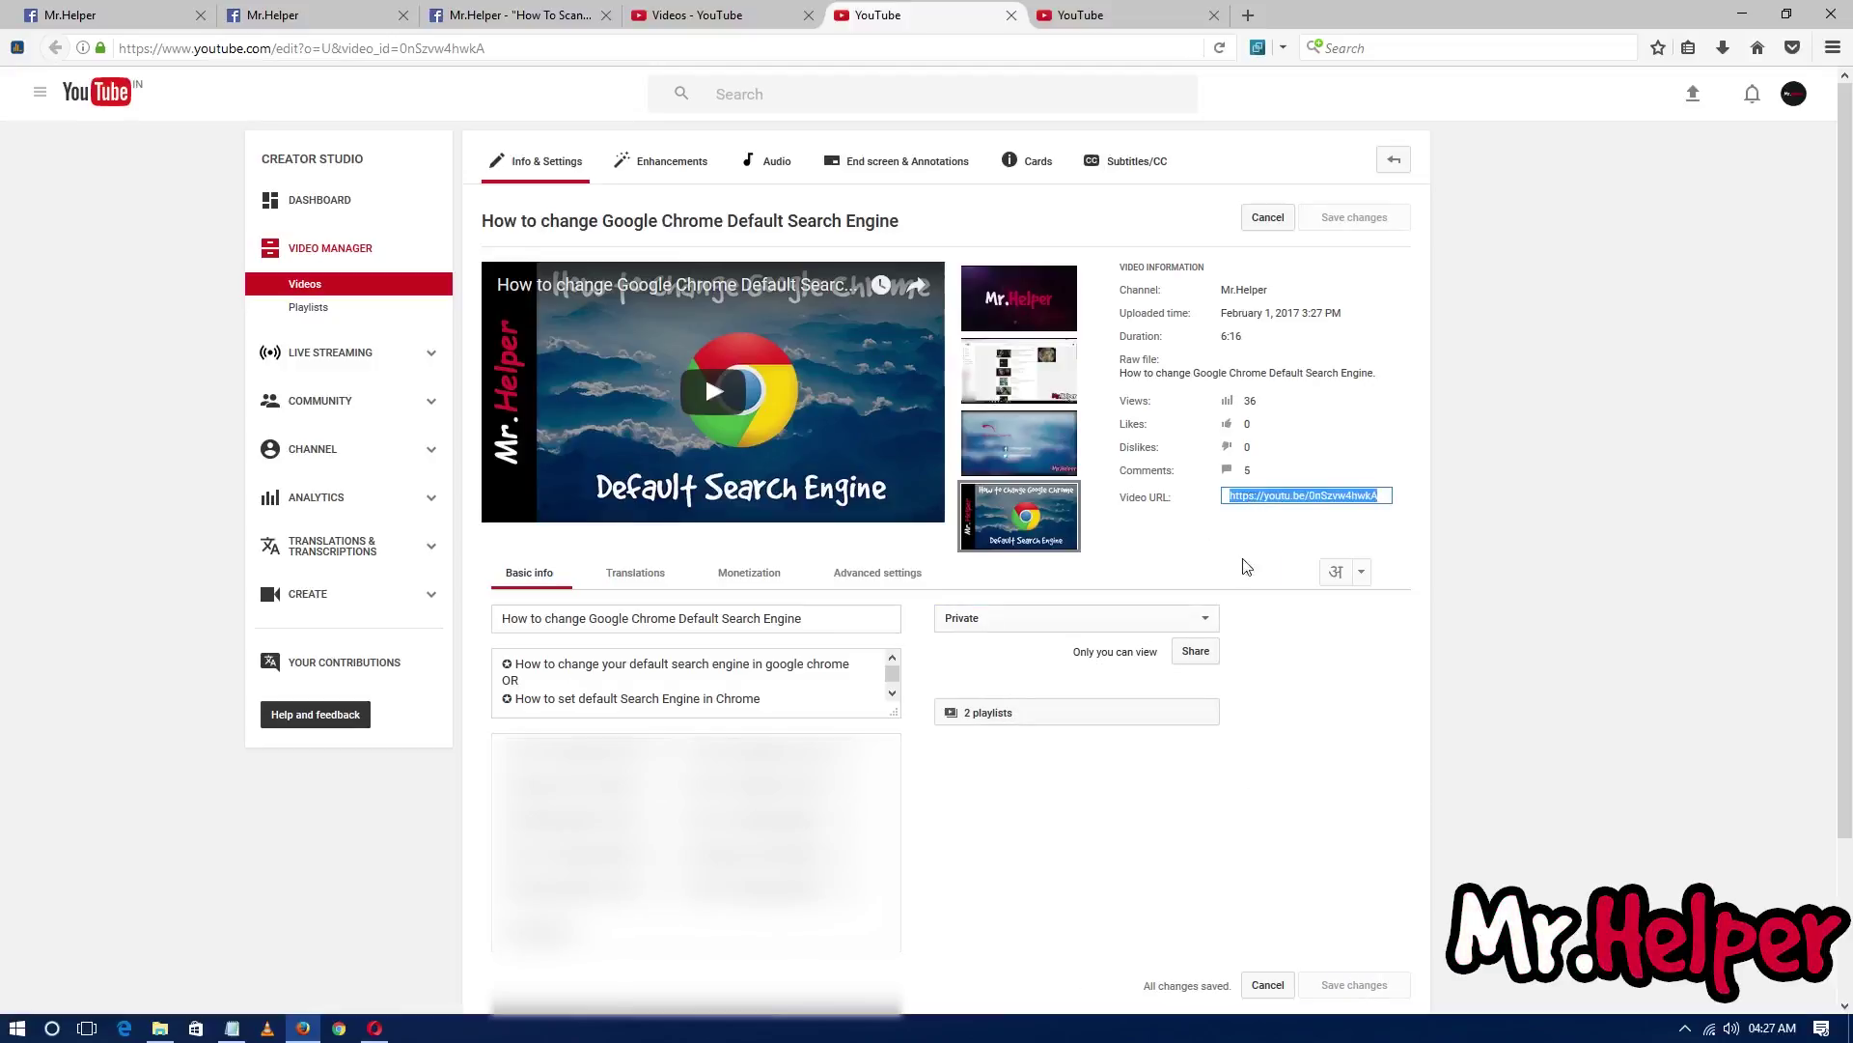
Step: Look over the Facebook page's earlier video posts, the YouTube video list and the Chrome video's saved privacy setting
{"action": "left_click", "coordinate": [96, 15]}
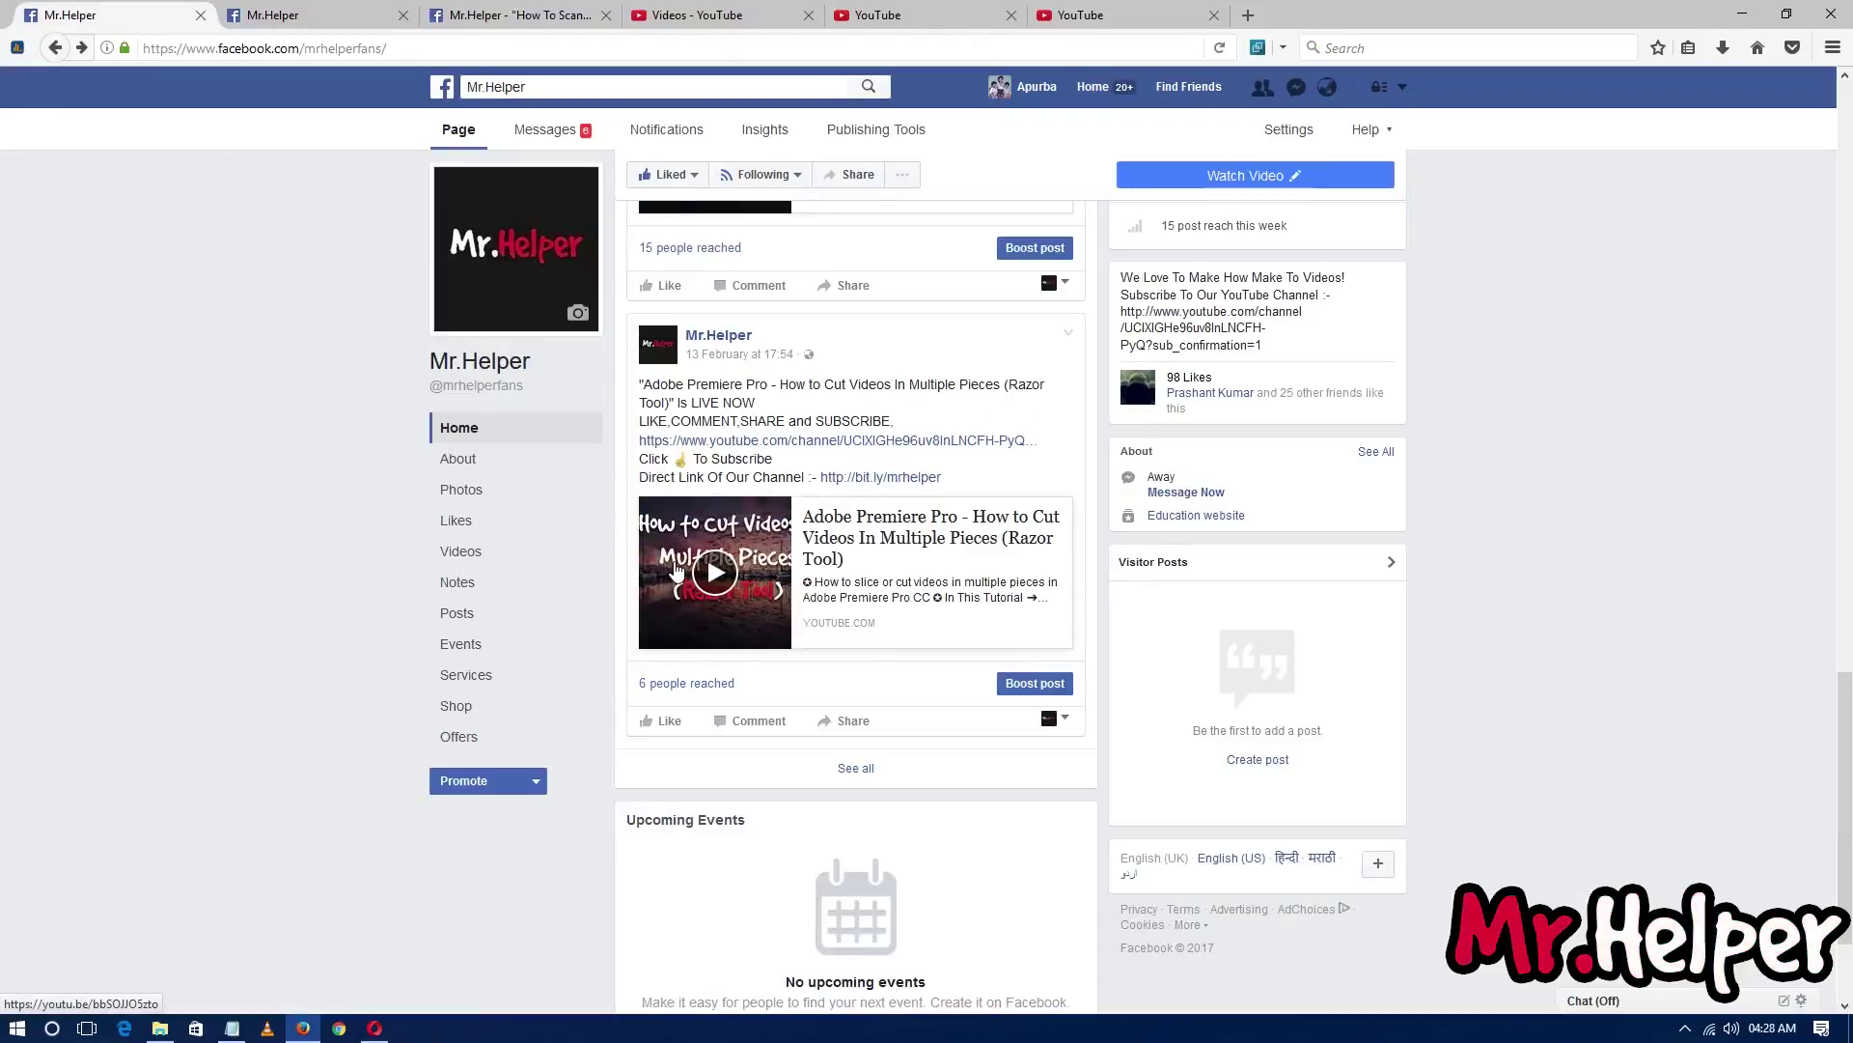
{"action": "scroll", "coordinate": [676, 571], "scroll_direction": "up", "scroll_amount": 6}
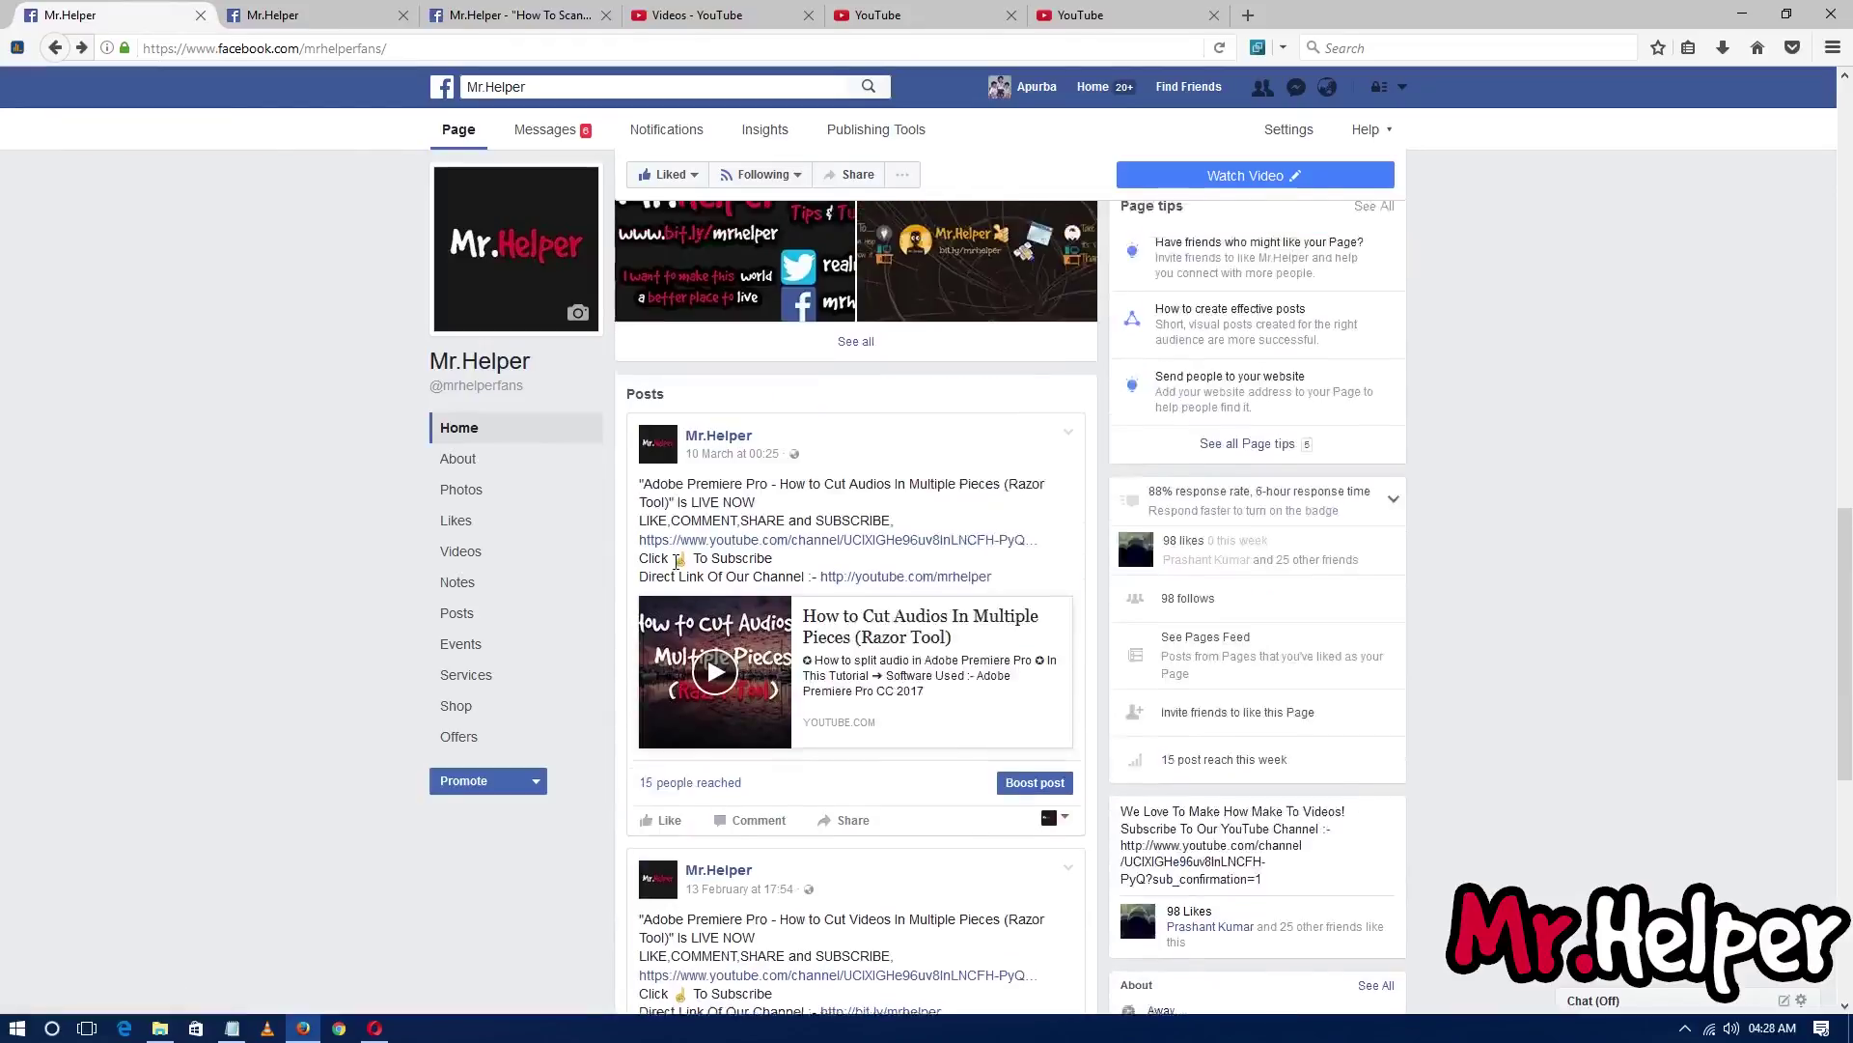
{"action": "scroll", "coordinate": [676, 571], "scroll_direction": "up", "scroll_amount": 10}
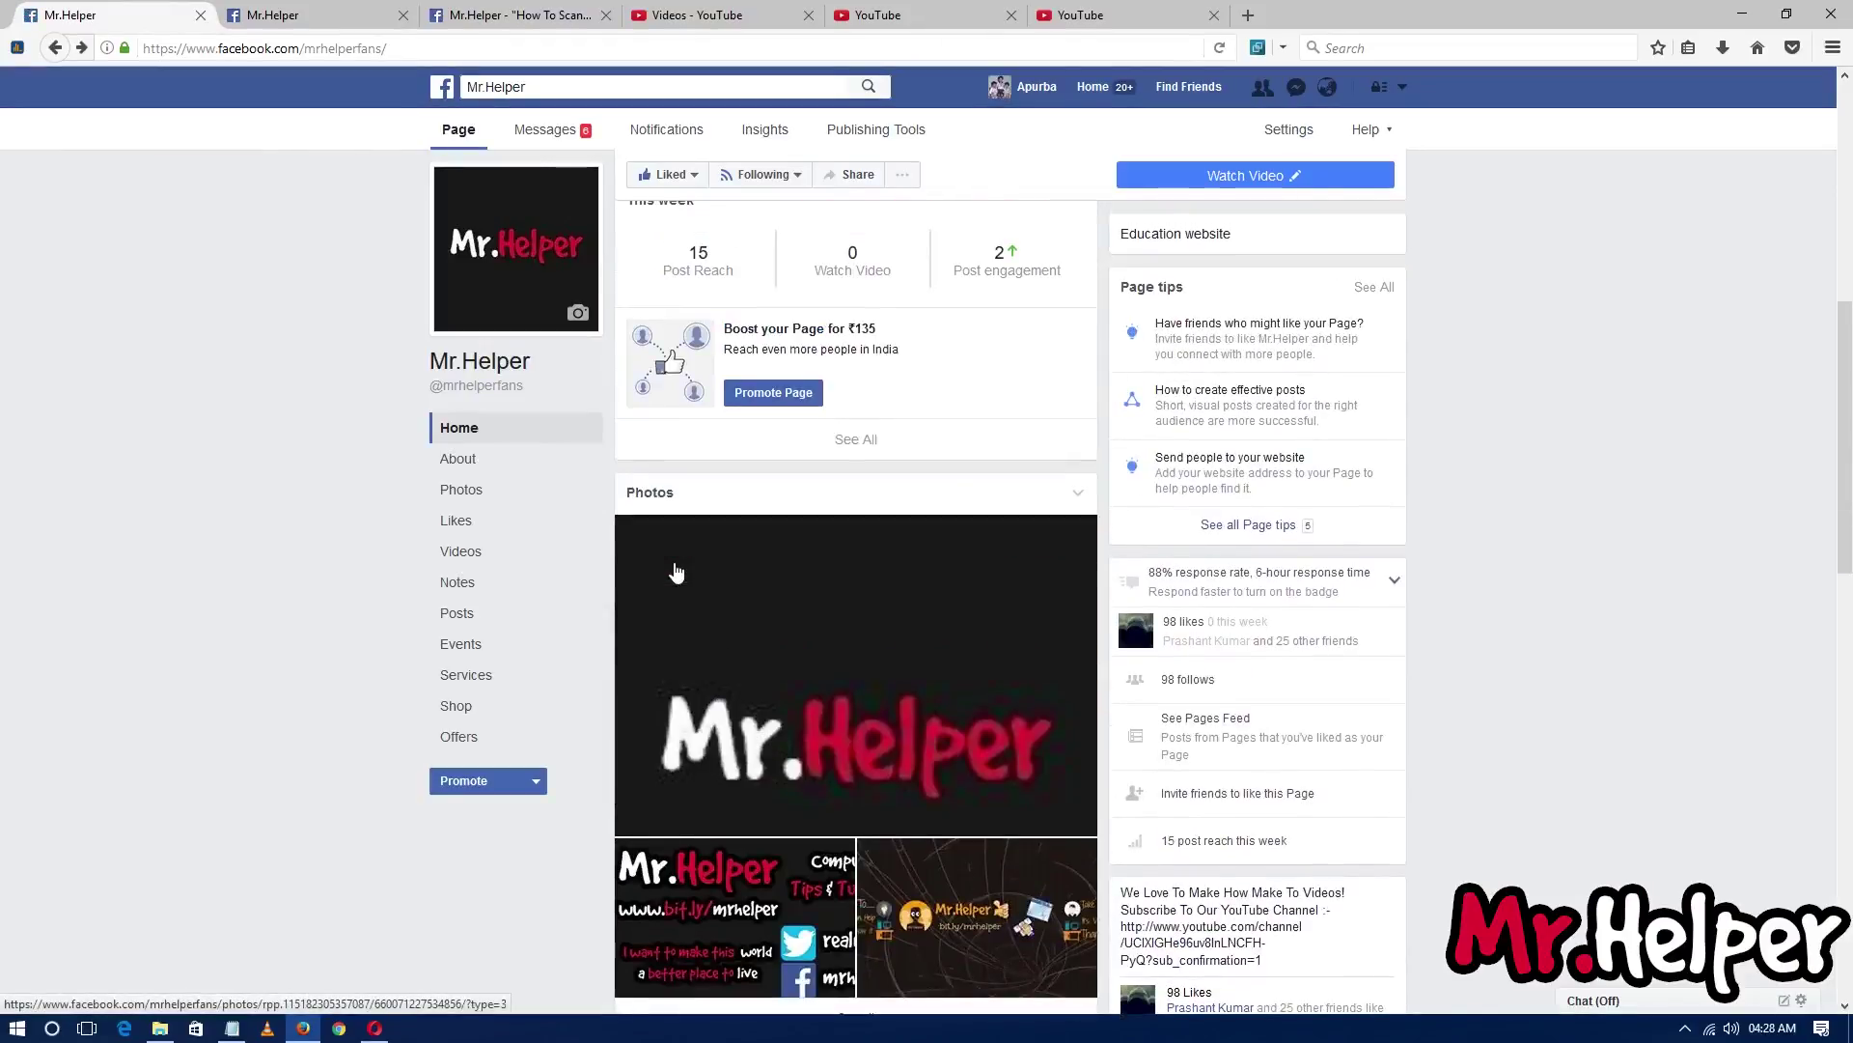
{"action": "left_click", "coordinate": [710, 14]}
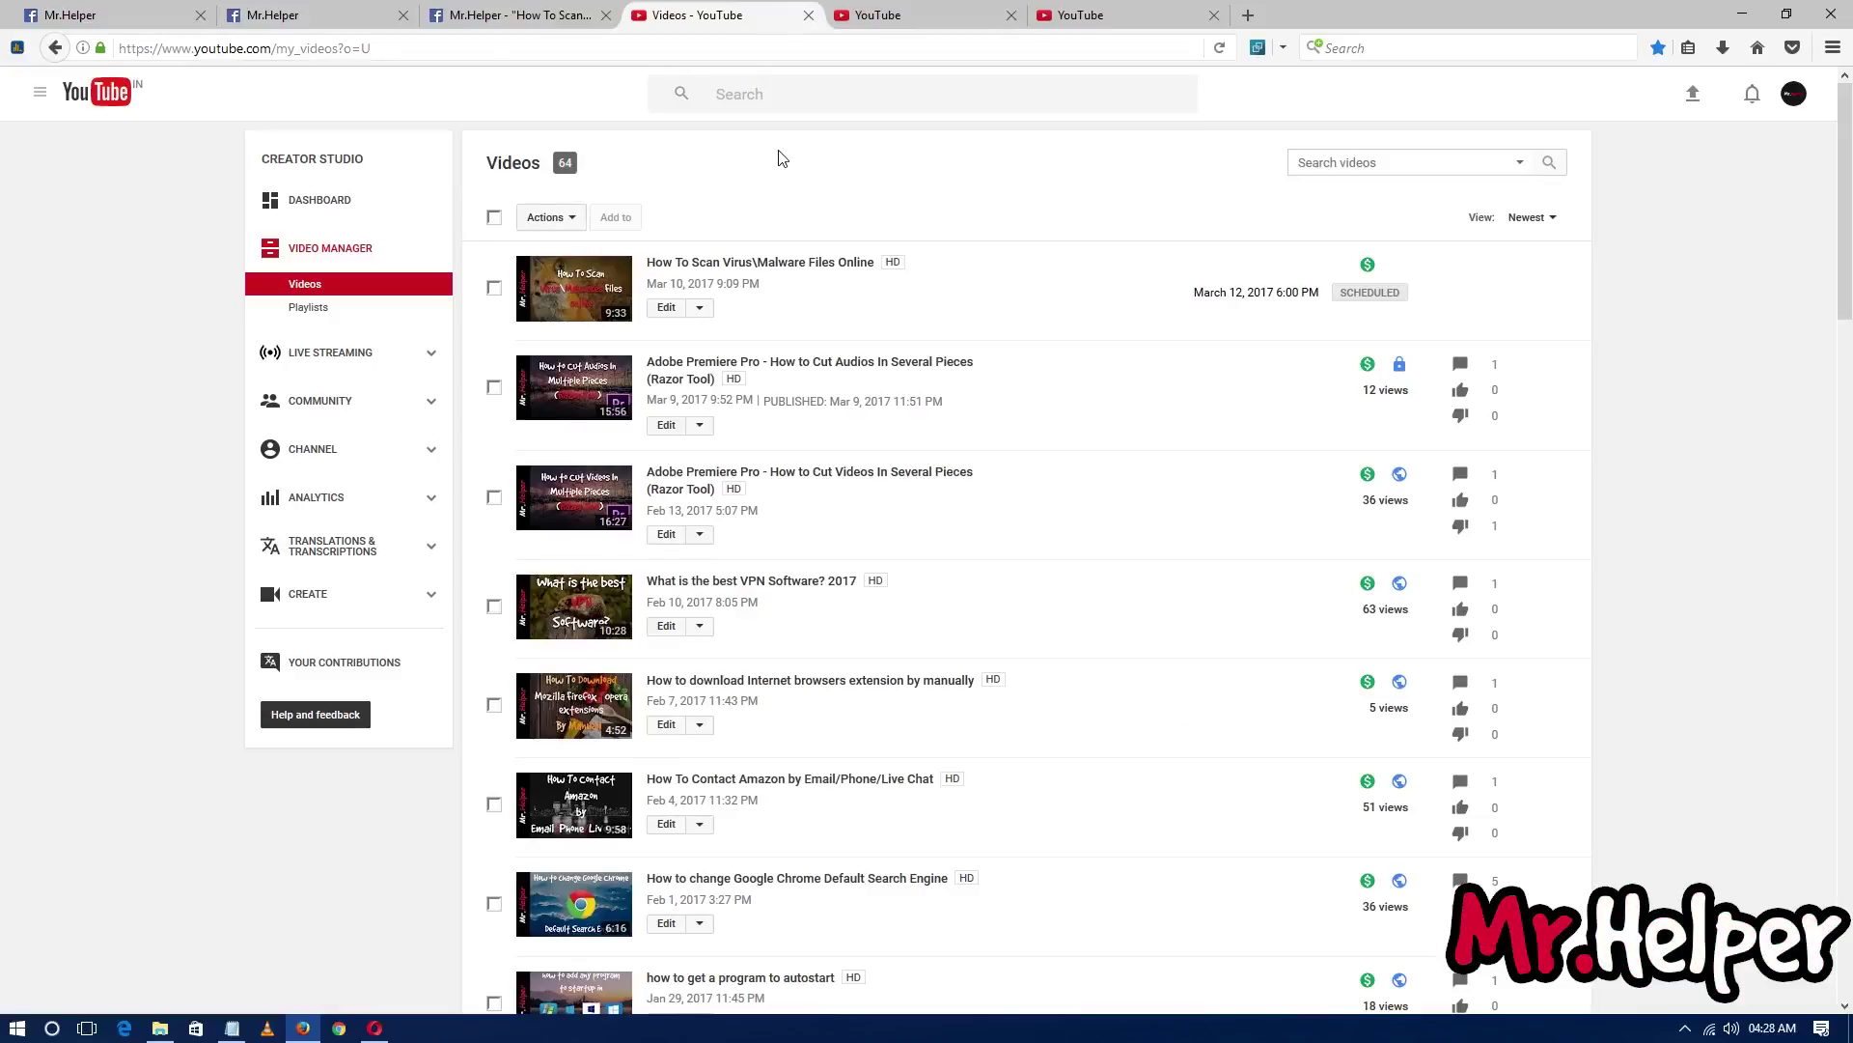
{"action": "key", "text": "ctrl+Tab"}
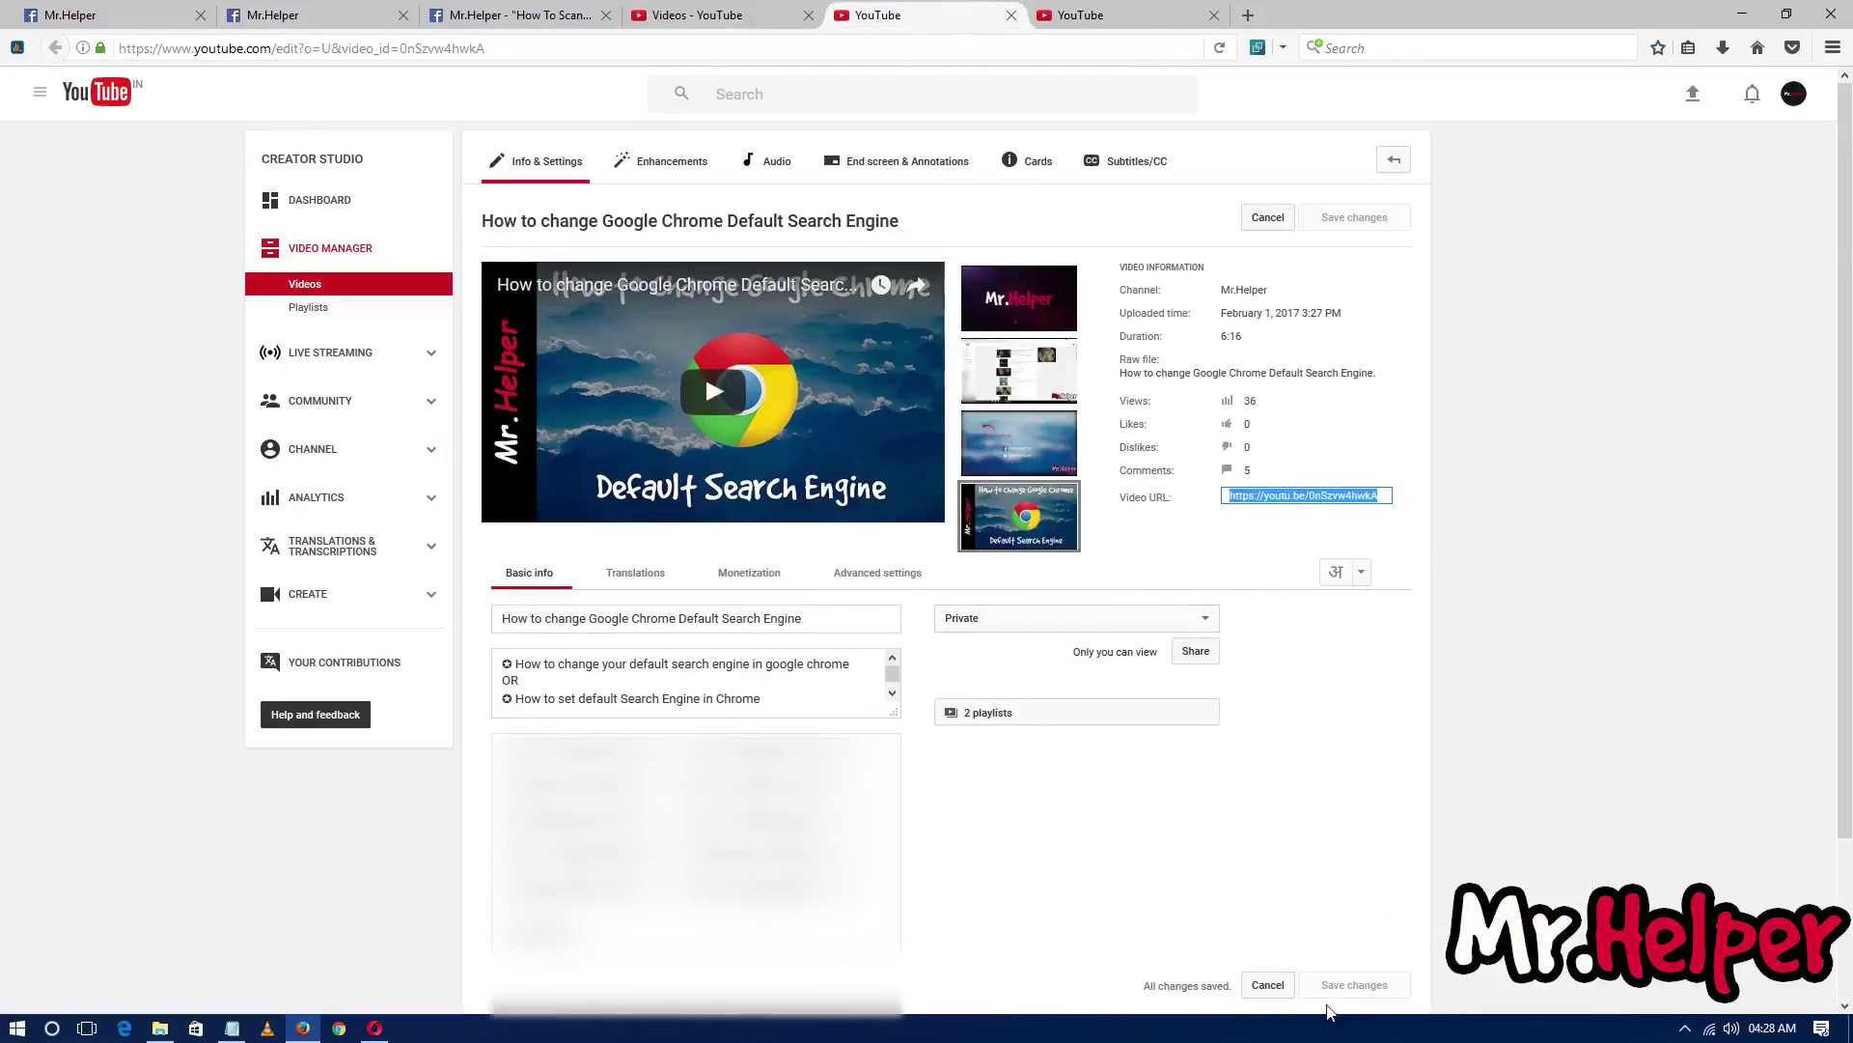
Step: Copy the Chrome search engine video's URL again and start a new post on the Facebook page
{"action": "right_click", "coordinate": [1337, 517]}
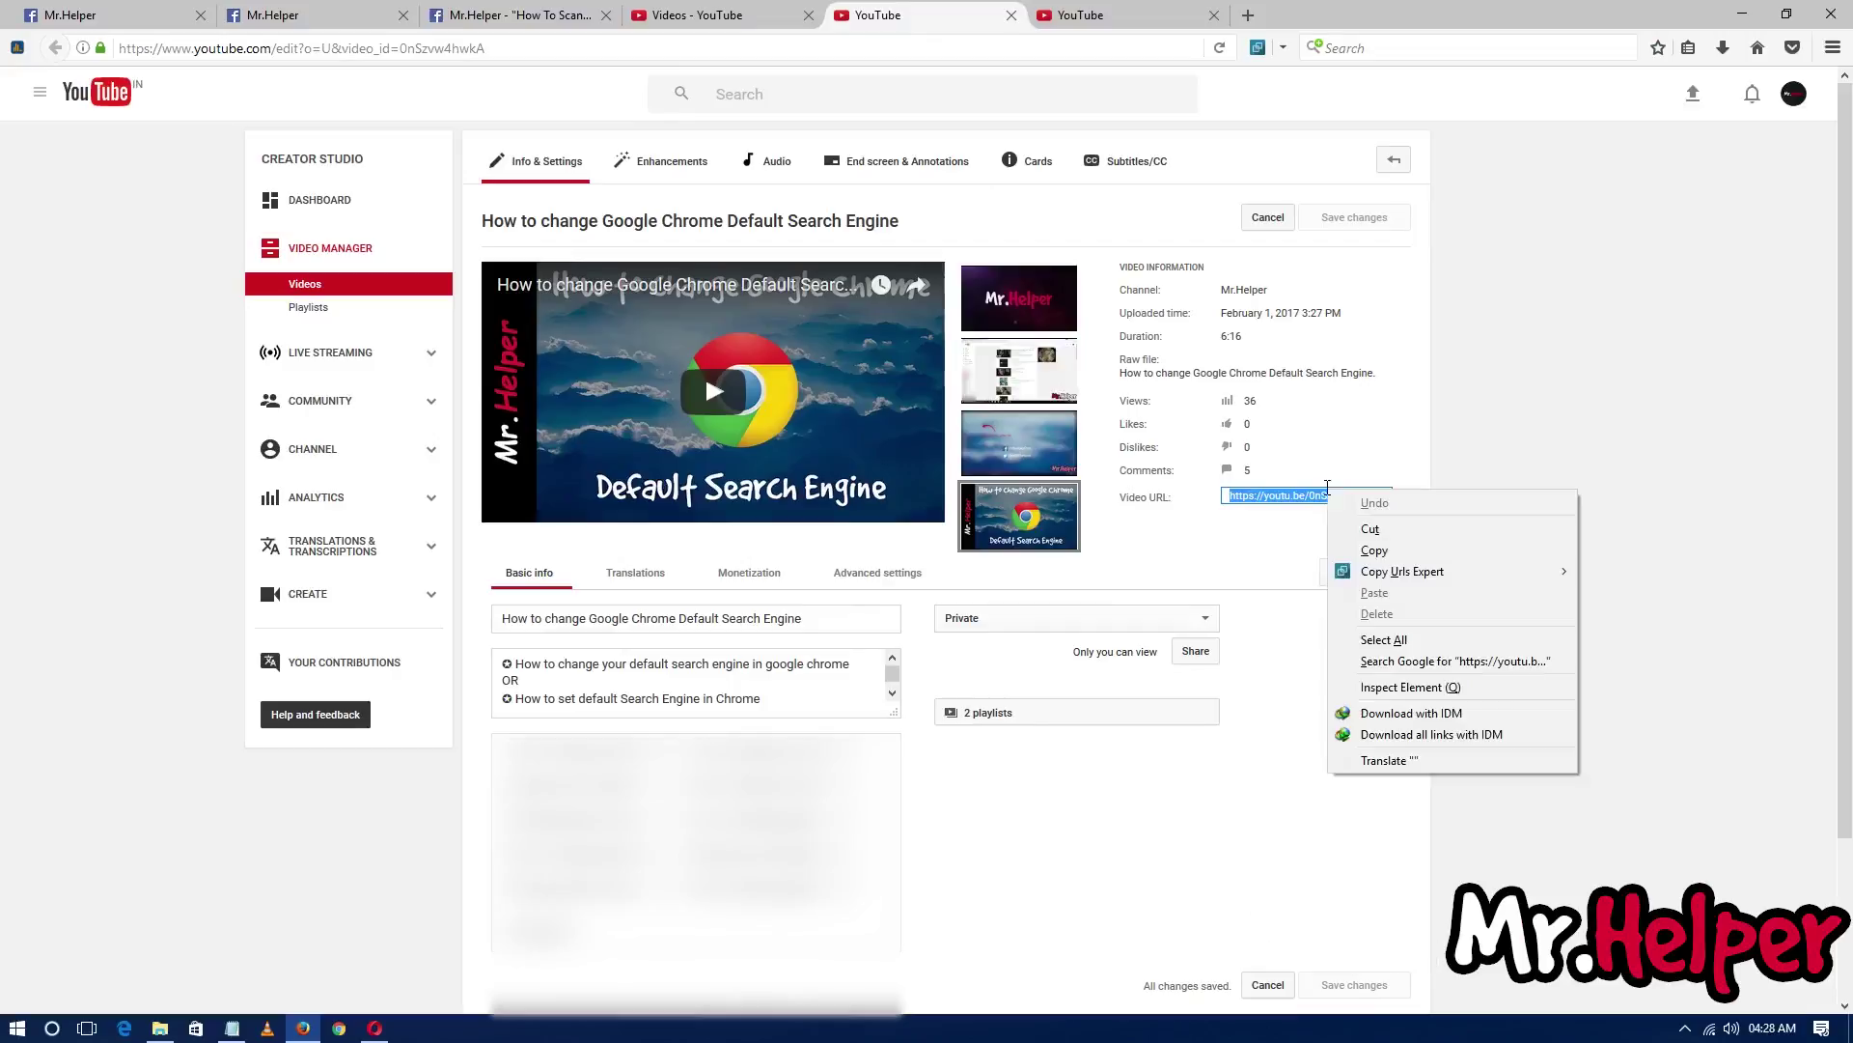
{"action": "left_click", "coordinate": [1352, 548]}
{"action": "left_click", "coordinate": [179, 9]}
{"action": "left_click", "coordinate": [771, 379]}
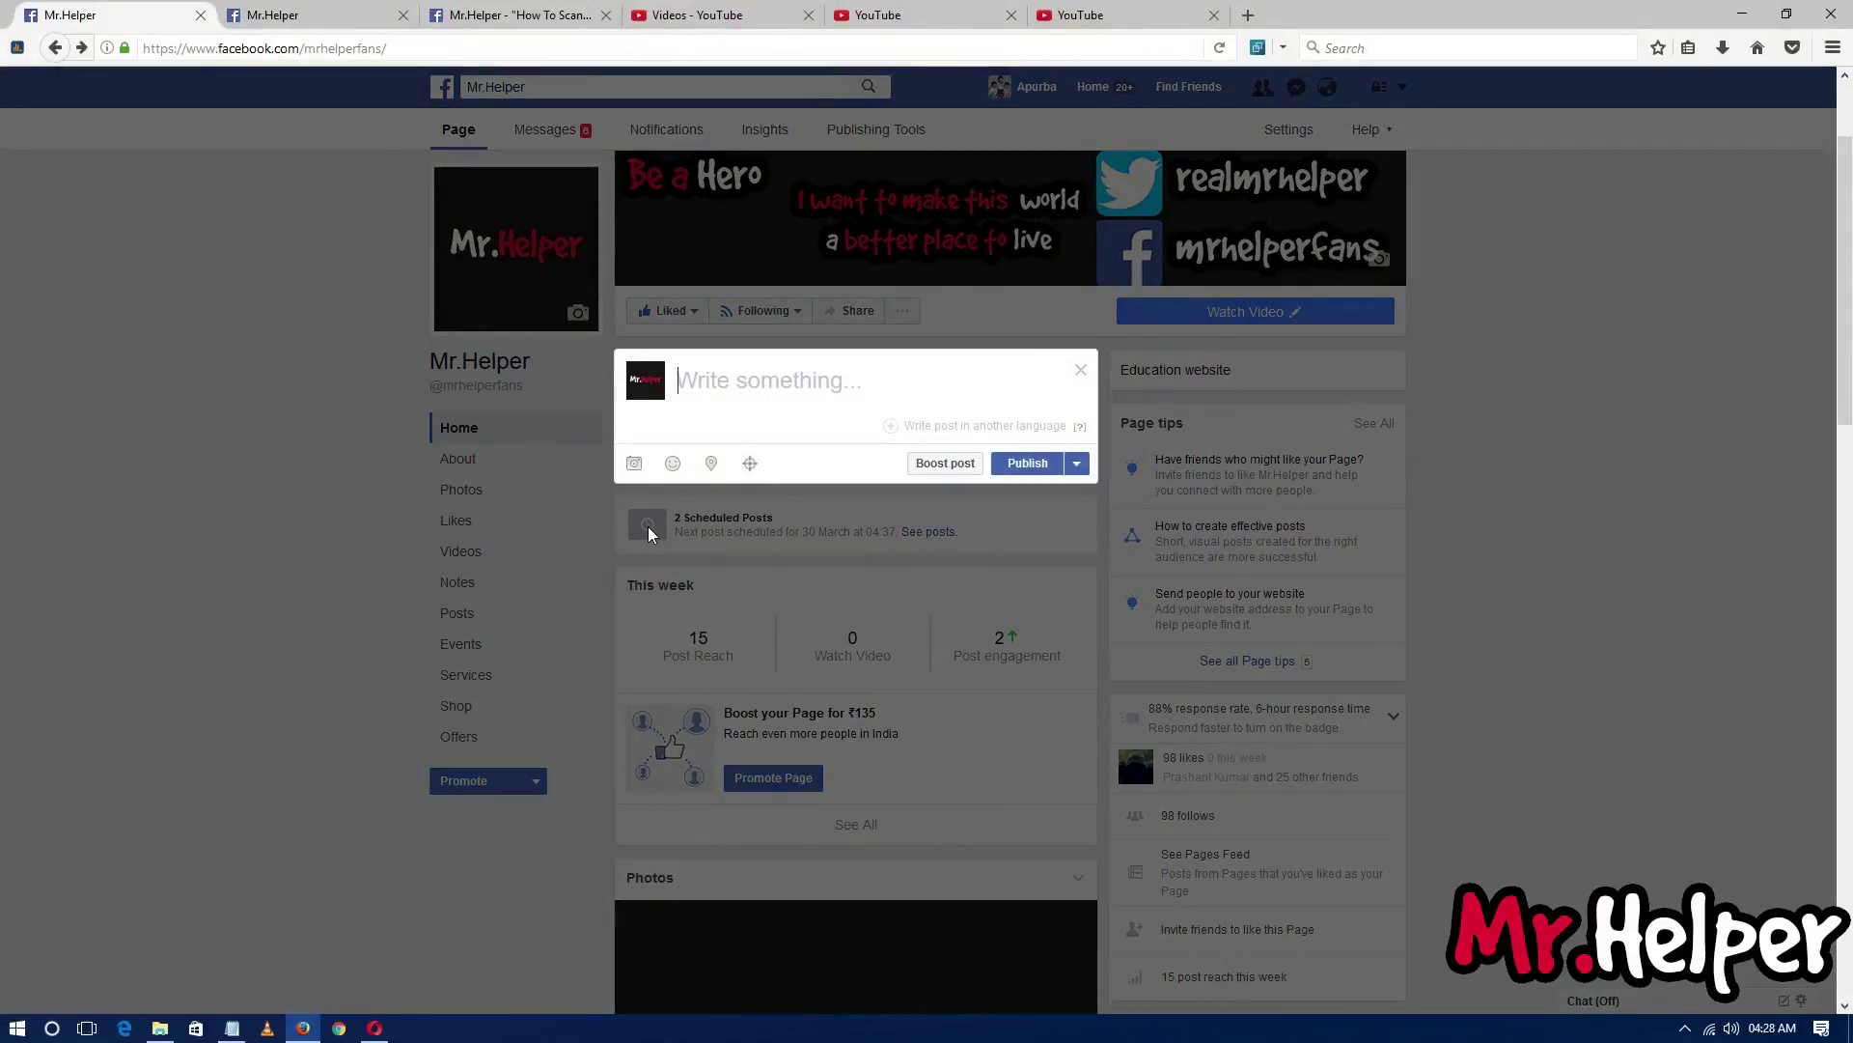
Step: Examine the Schedule option's publication date and time settings for the new post, and close the post without publishing
{"action": "left_click", "coordinate": [1076, 463]}
{"action": "left_click", "coordinate": [1052, 508]}
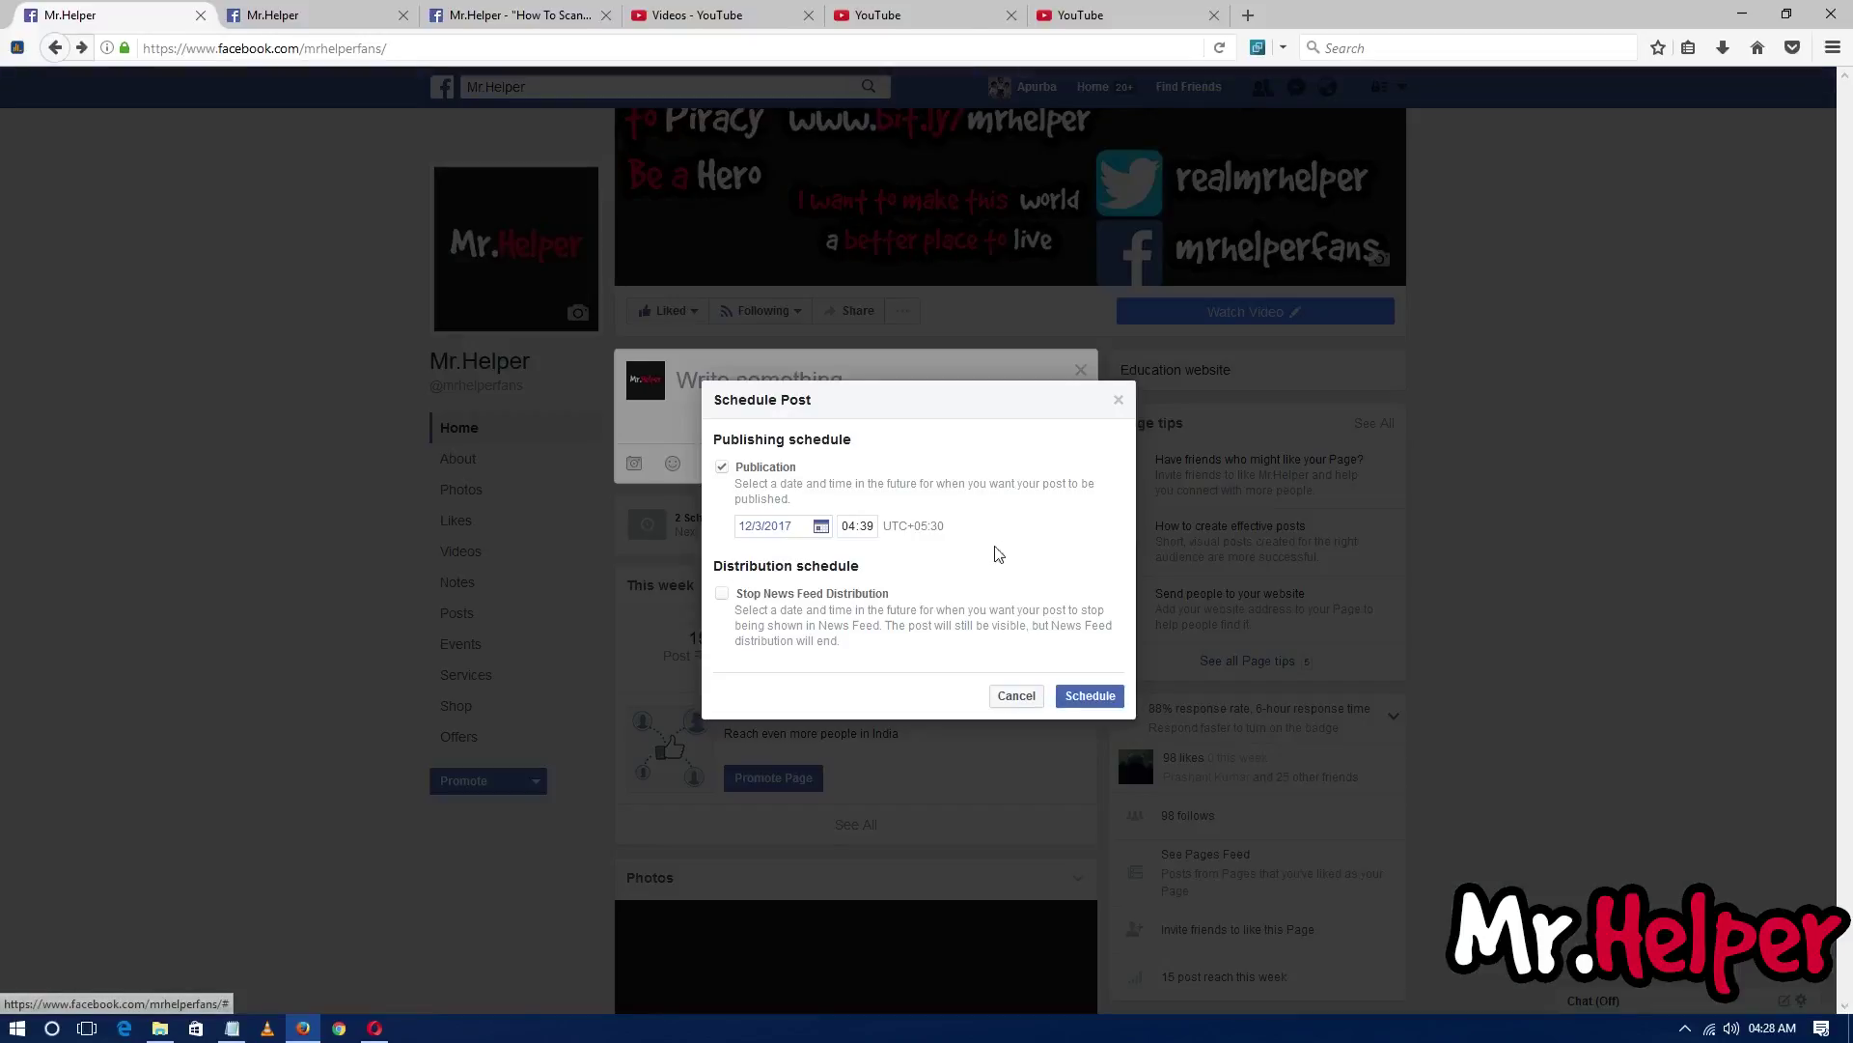
{"action": "left_click", "coordinate": [855, 527]}
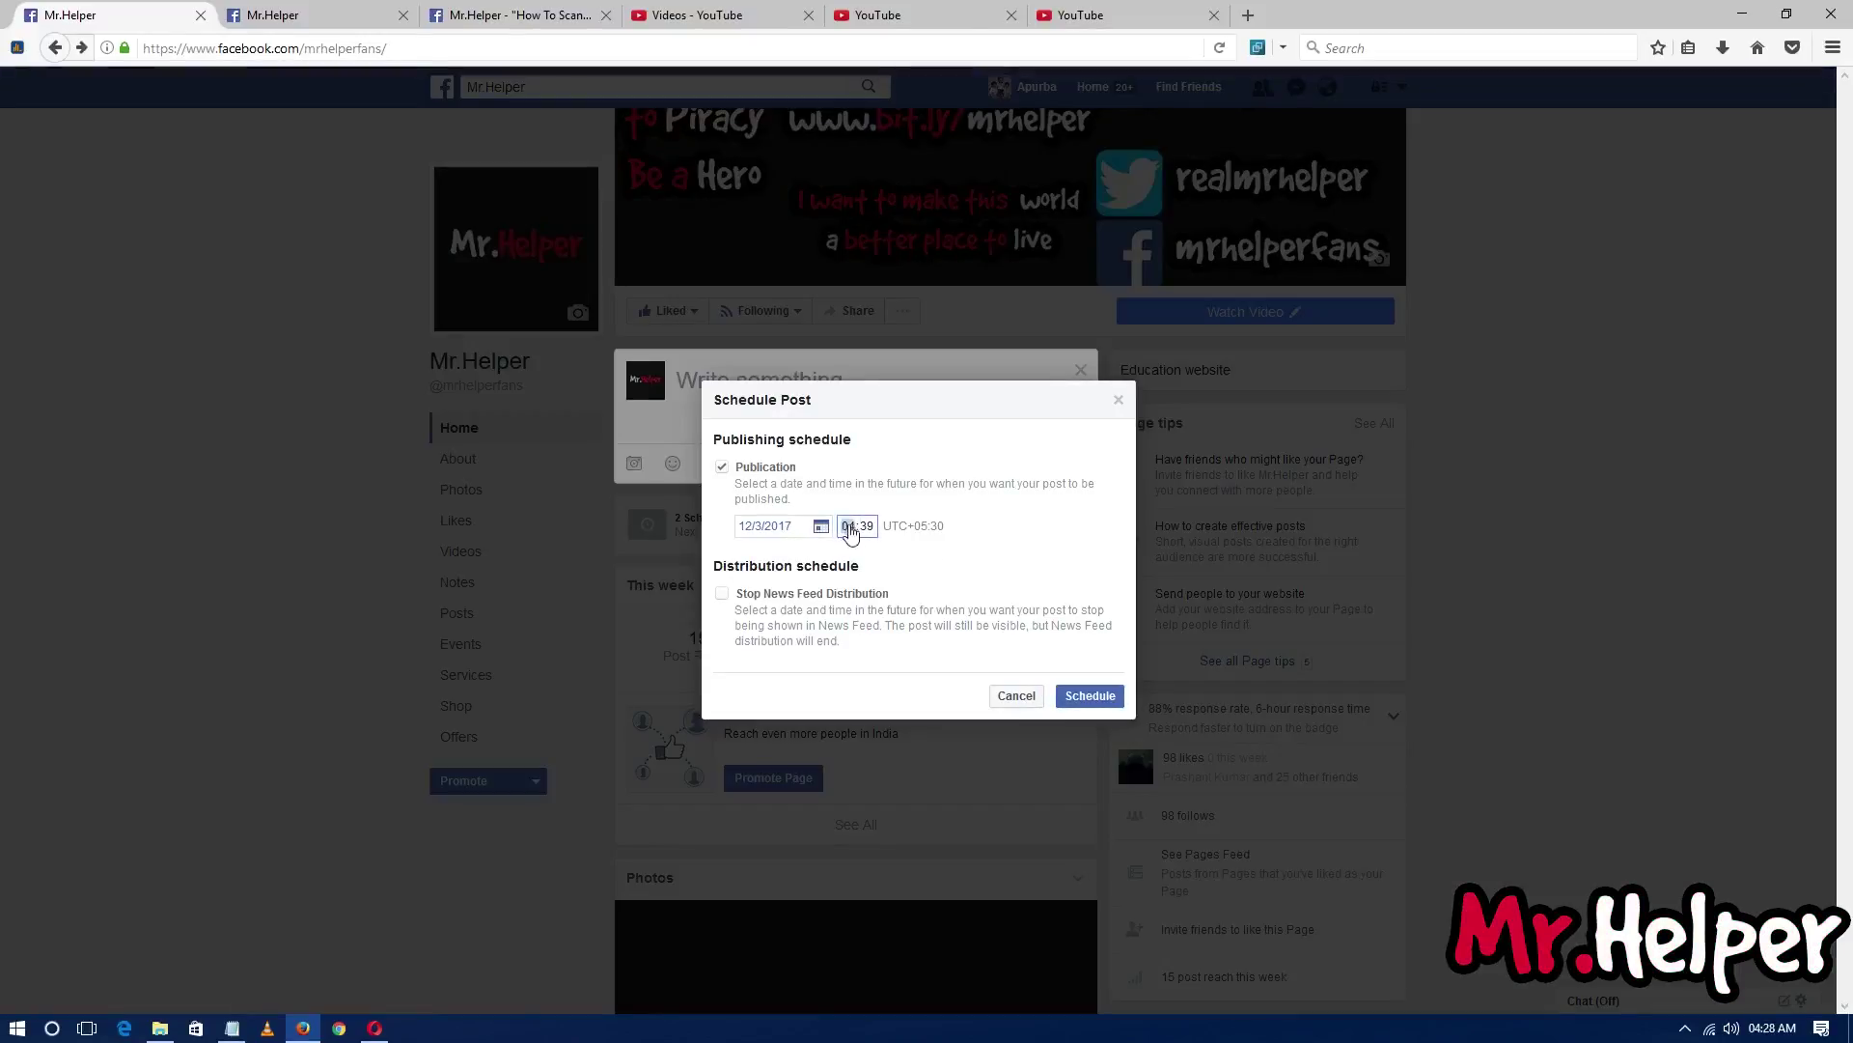
{"action": "left_click", "coordinate": [1014, 697]}
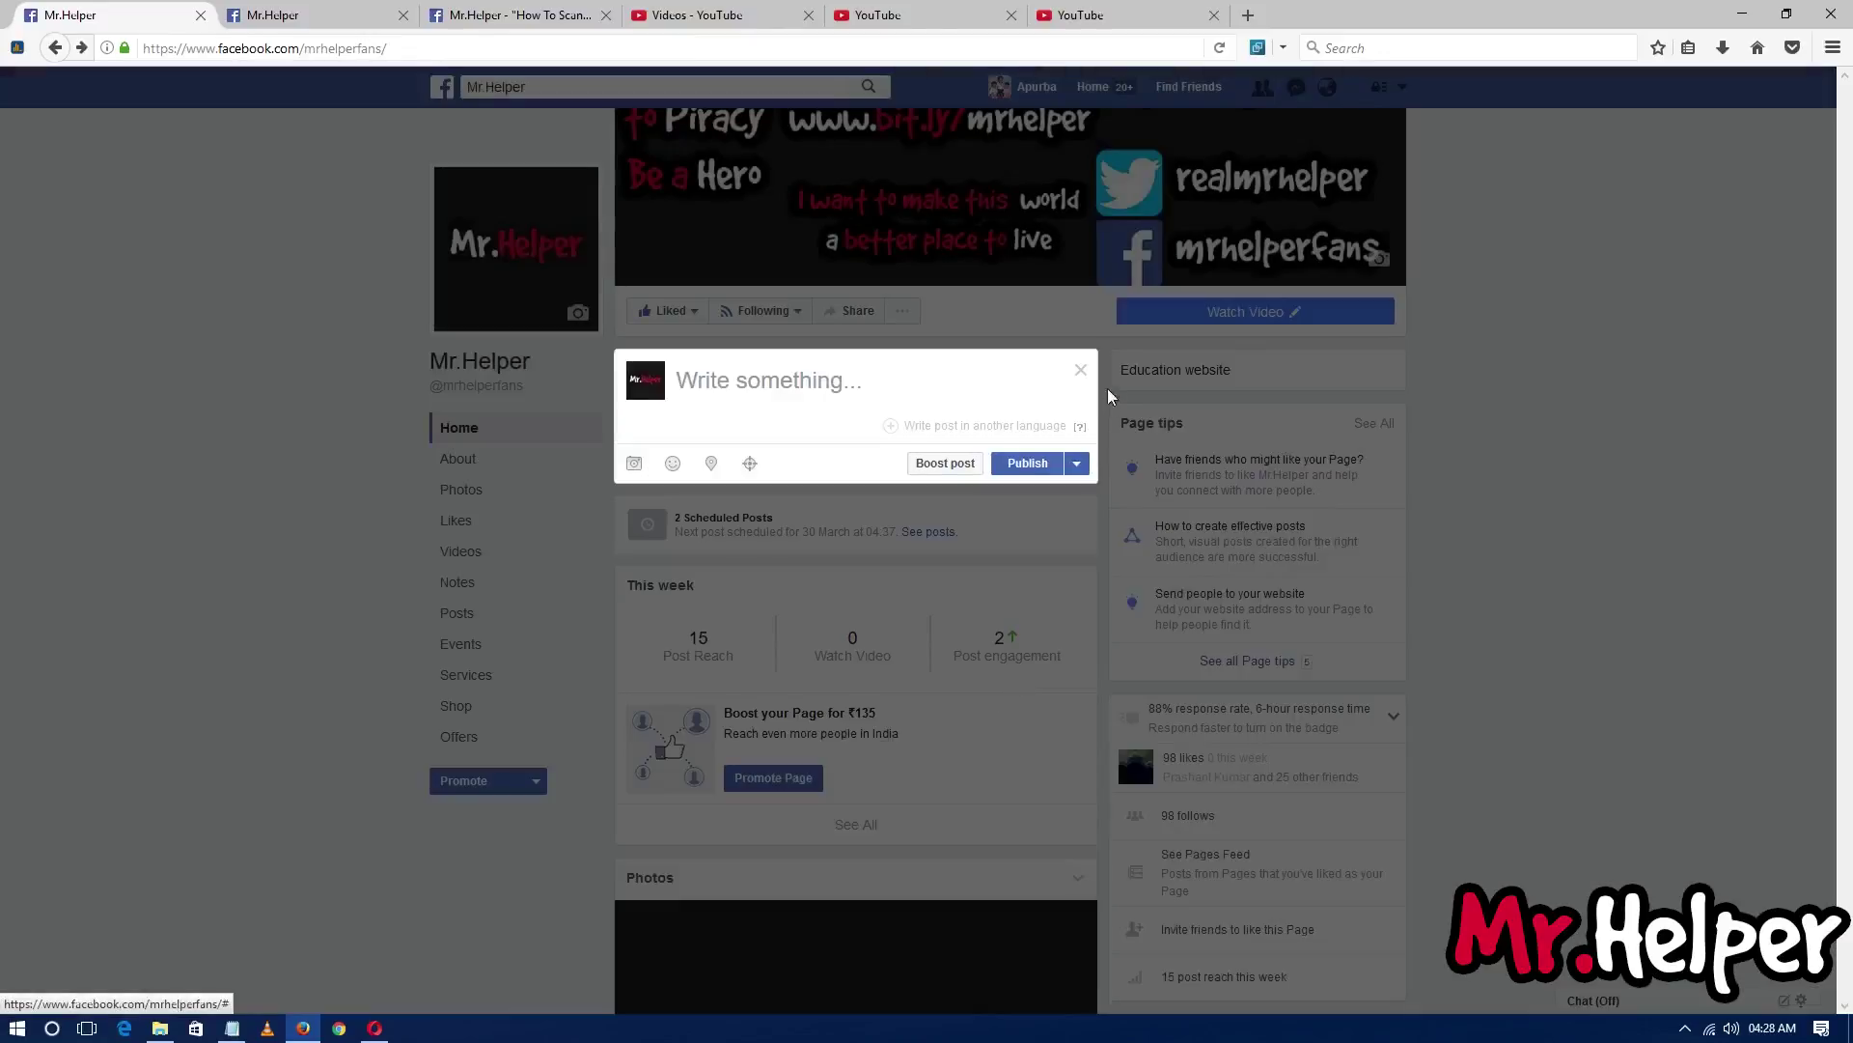
{"action": "left_click", "coordinate": [1075, 463]}
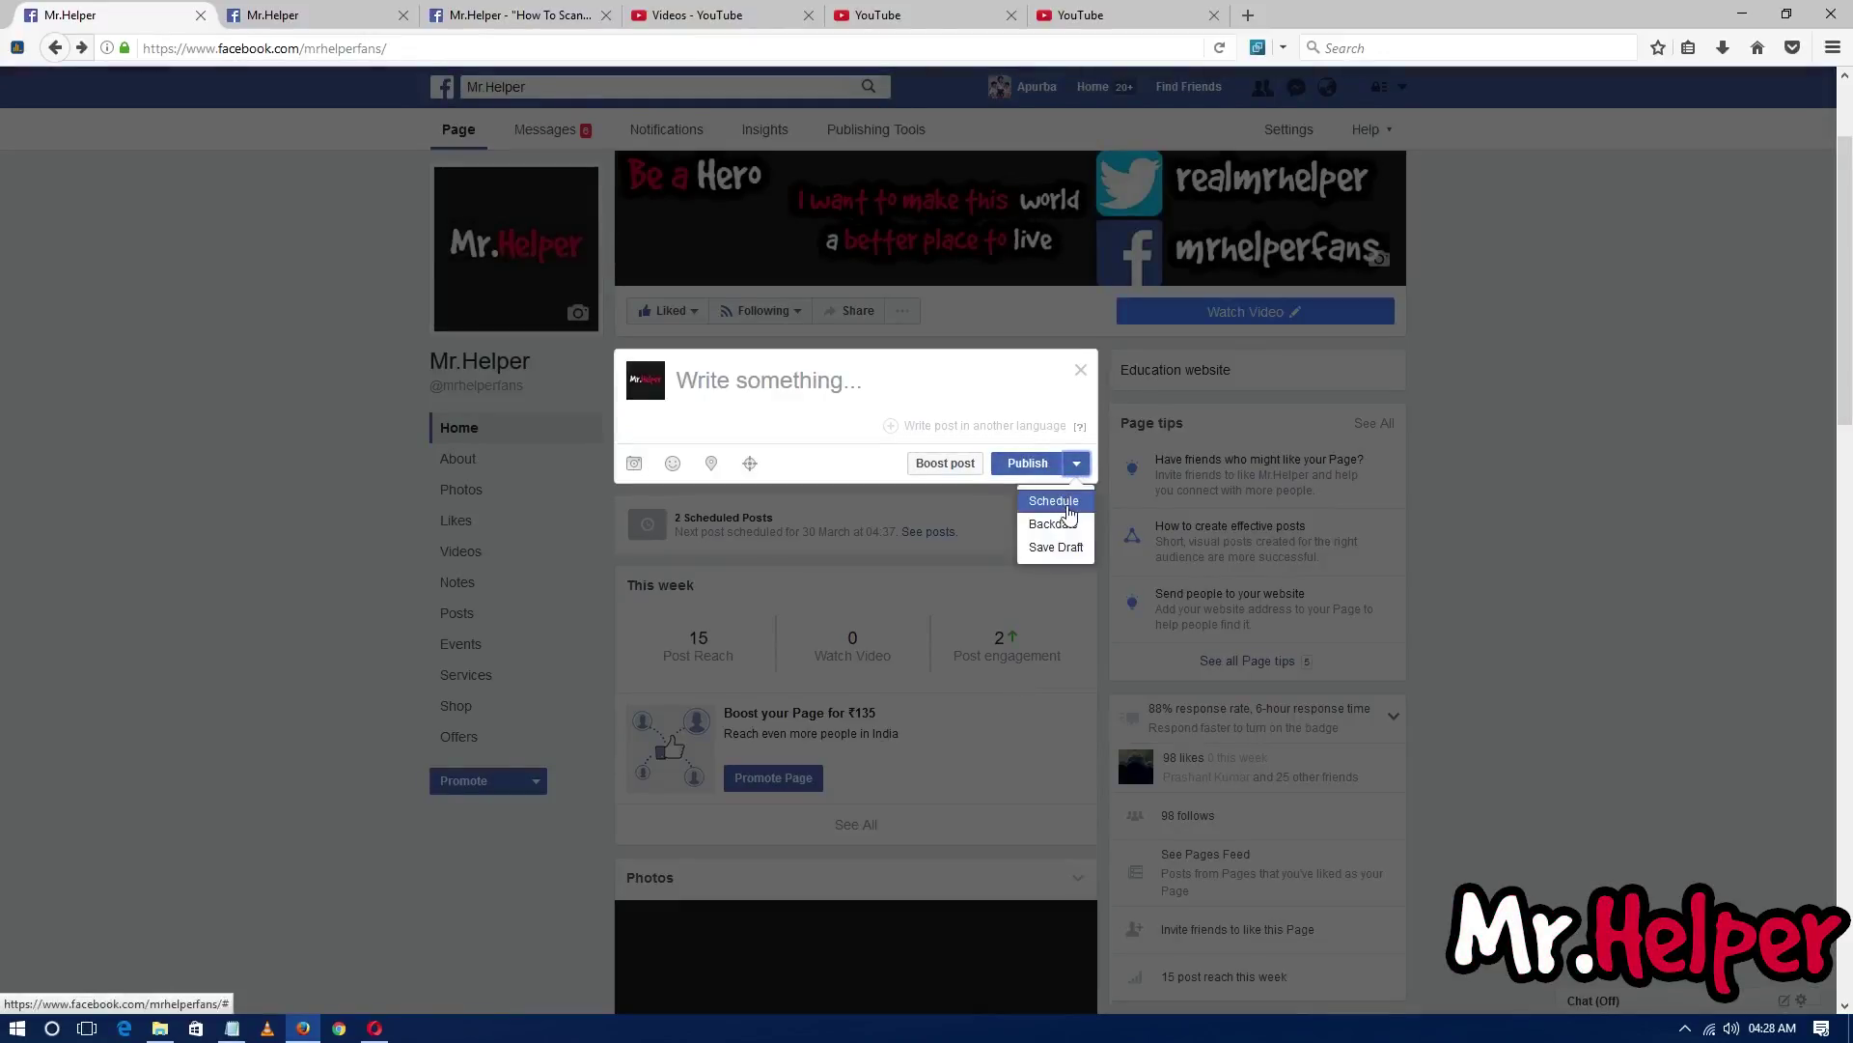
{"action": "left_click", "coordinate": [1081, 371]}
Step: View the scorphq.com larger-thumbnail generator page in Opera, and minimise both browser windows to return to the desktop
{"action": "left_click", "coordinate": [374, 1028]}
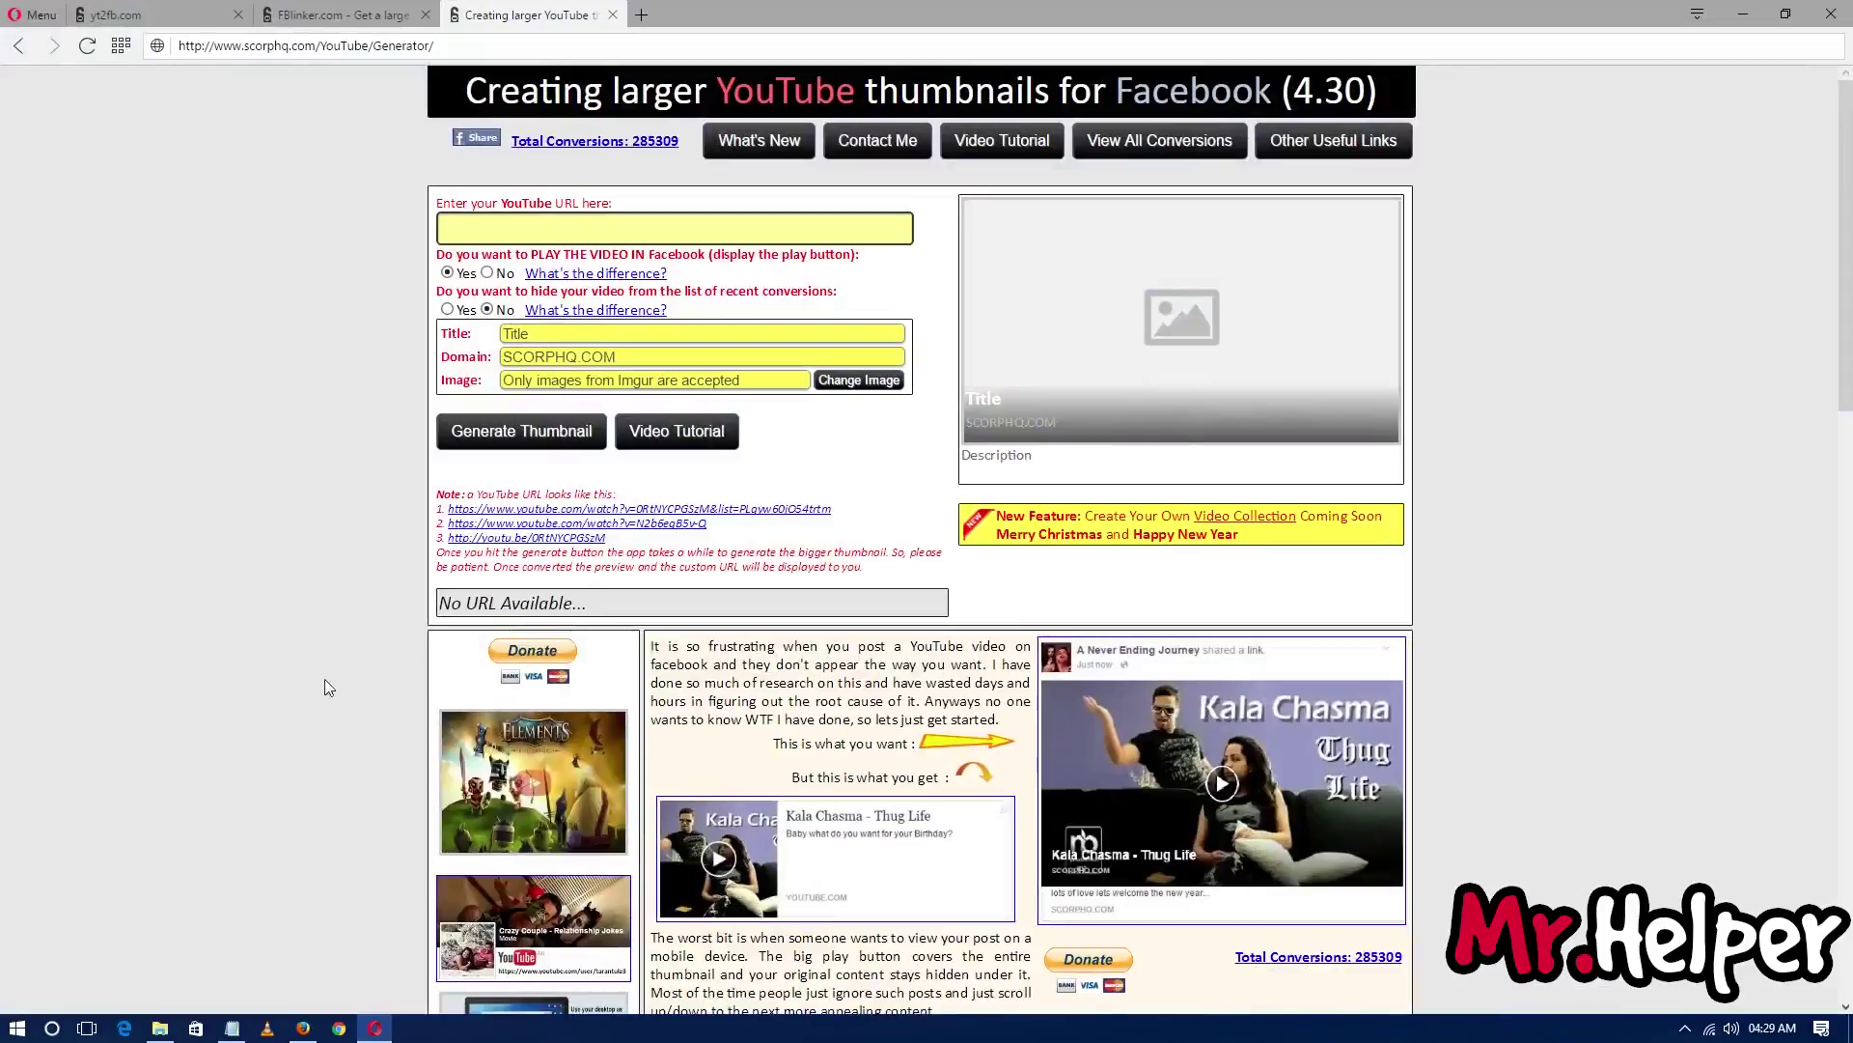
{"action": "left_click", "coordinate": [1749, 11]}
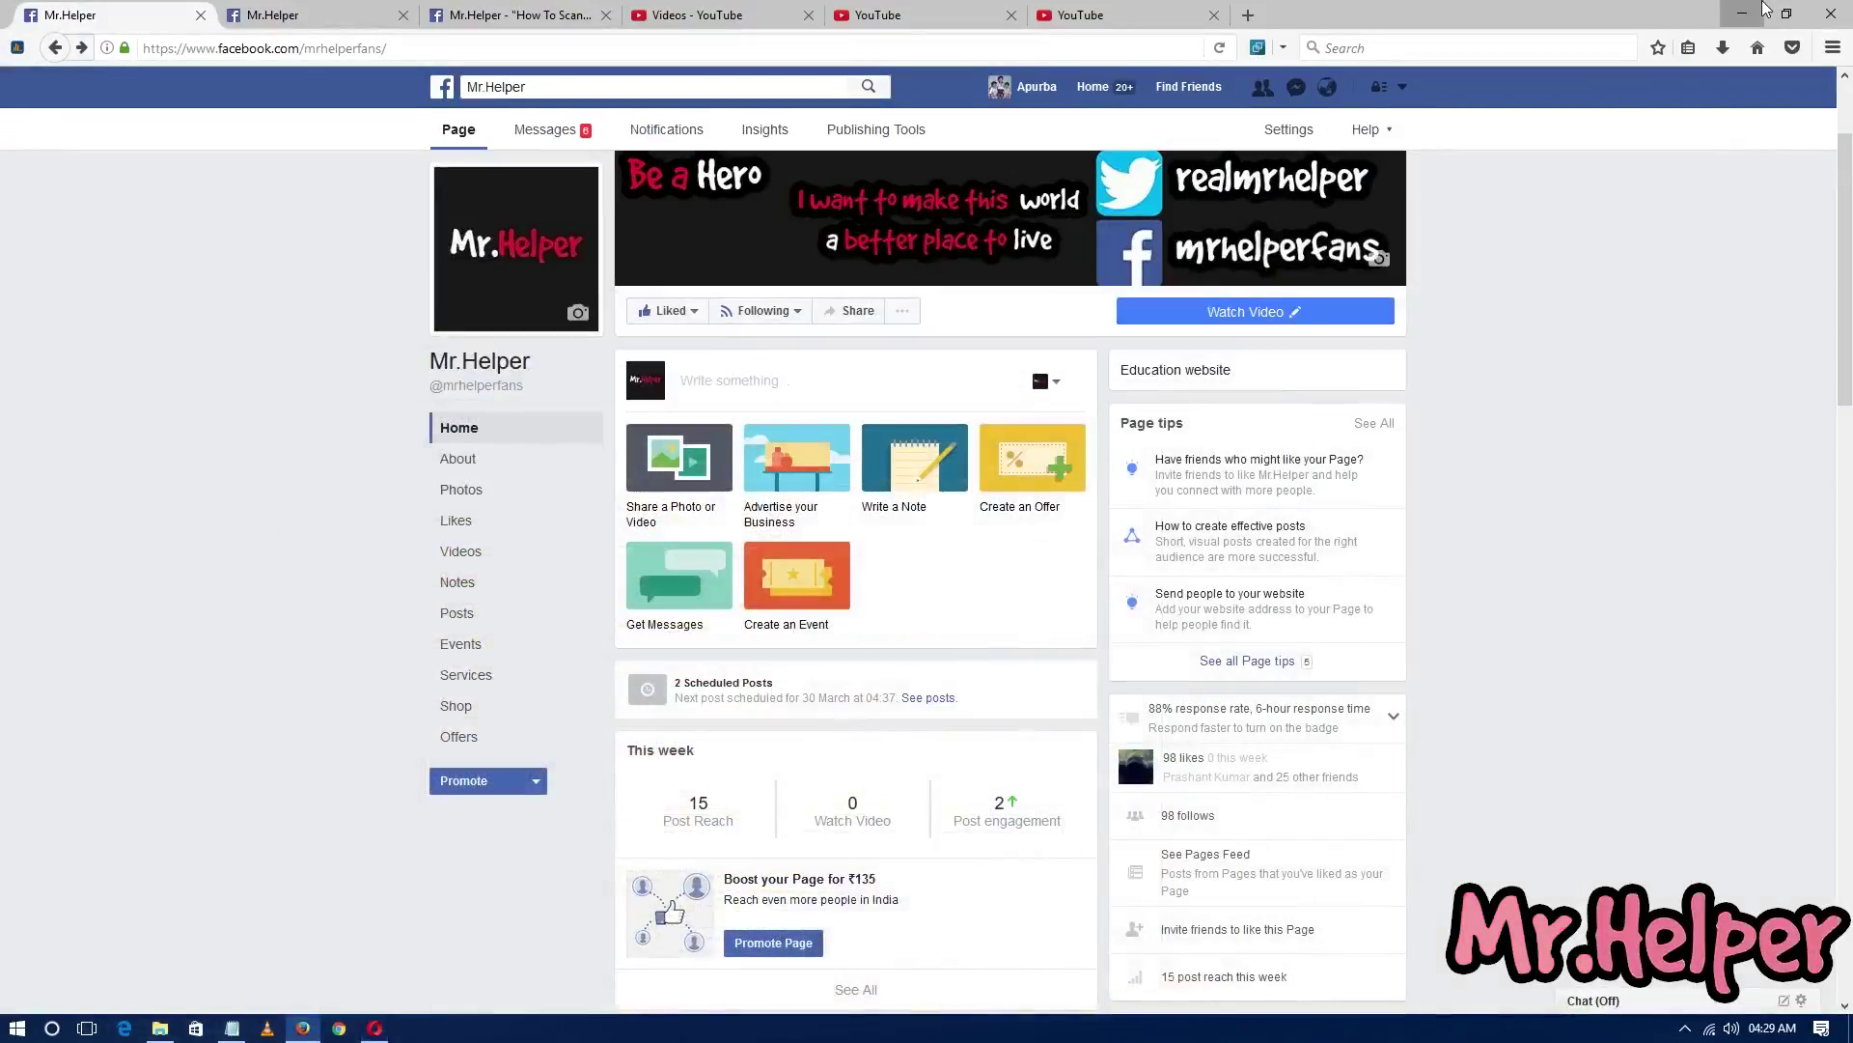
{"action": "left_click", "coordinate": [1759, 11]}
{"action": "left_click", "coordinate": [1579, 243]}
{"action": "right_click", "coordinate": [1210, 197]}
{"action": "left_click", "coordinate": [1282, 247]}
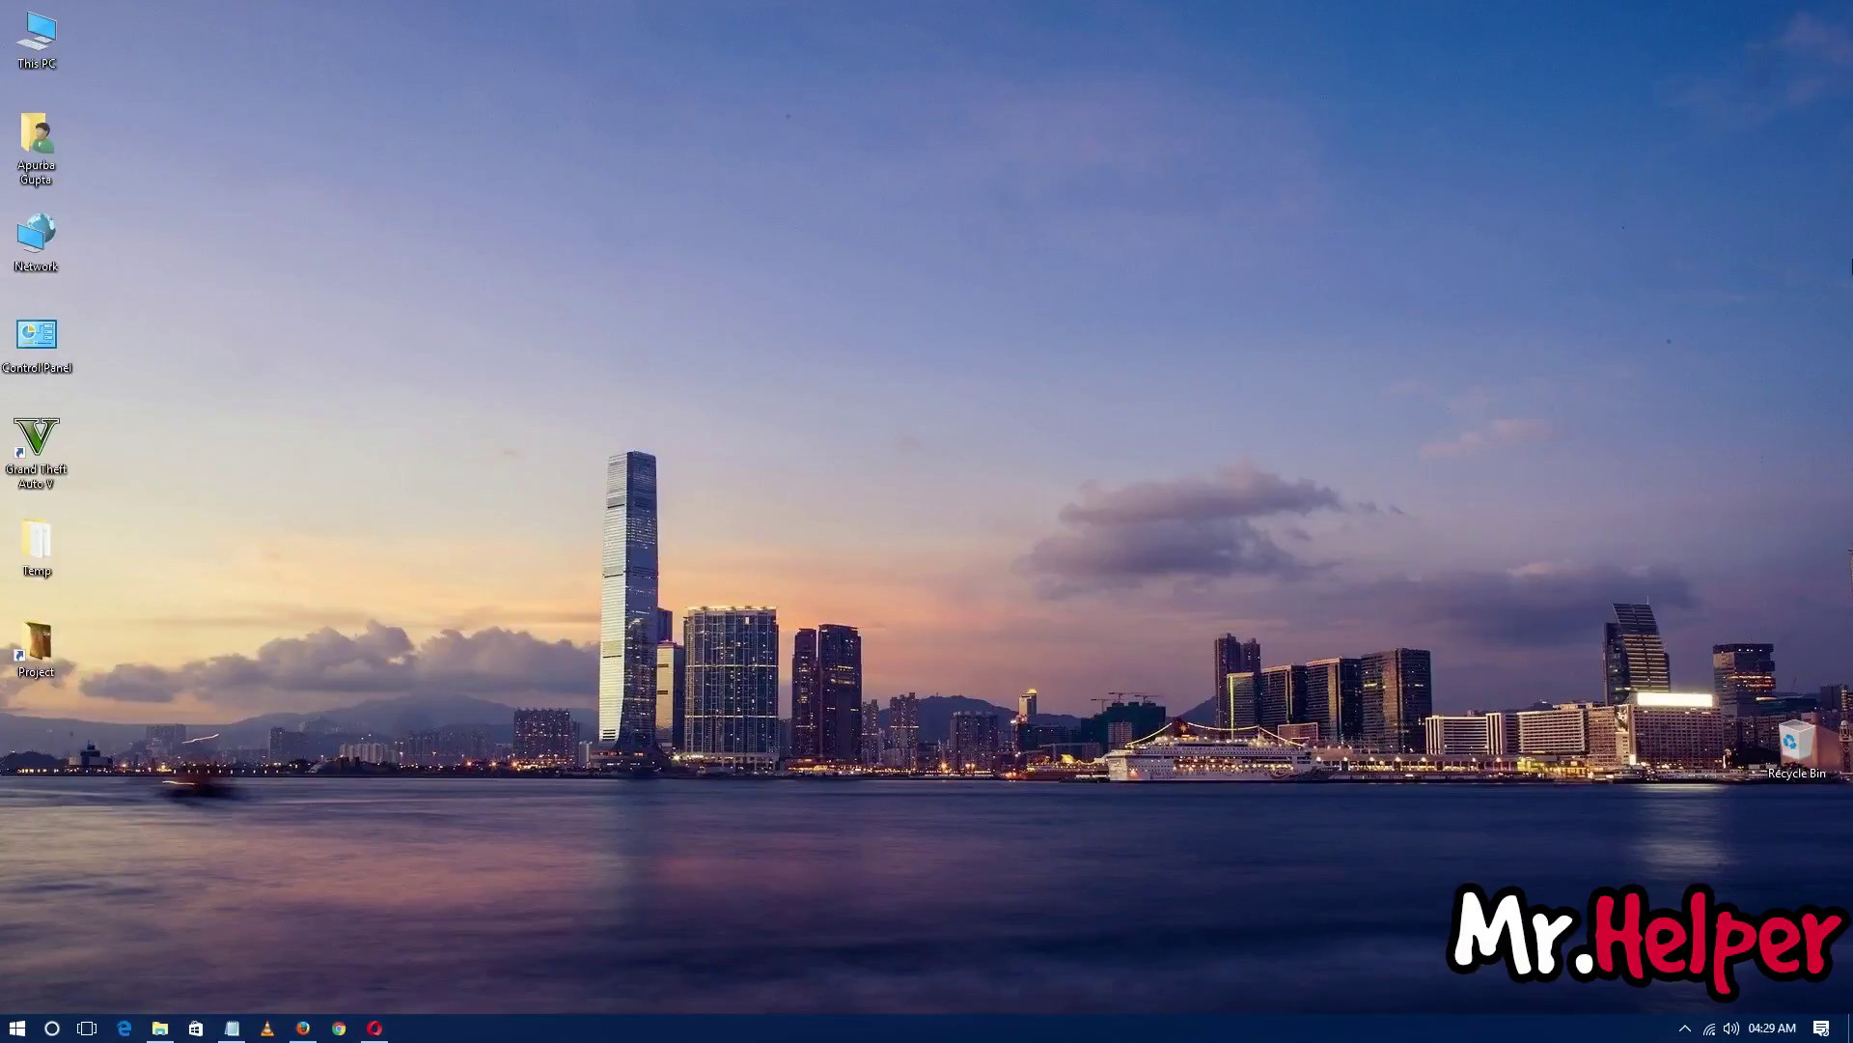